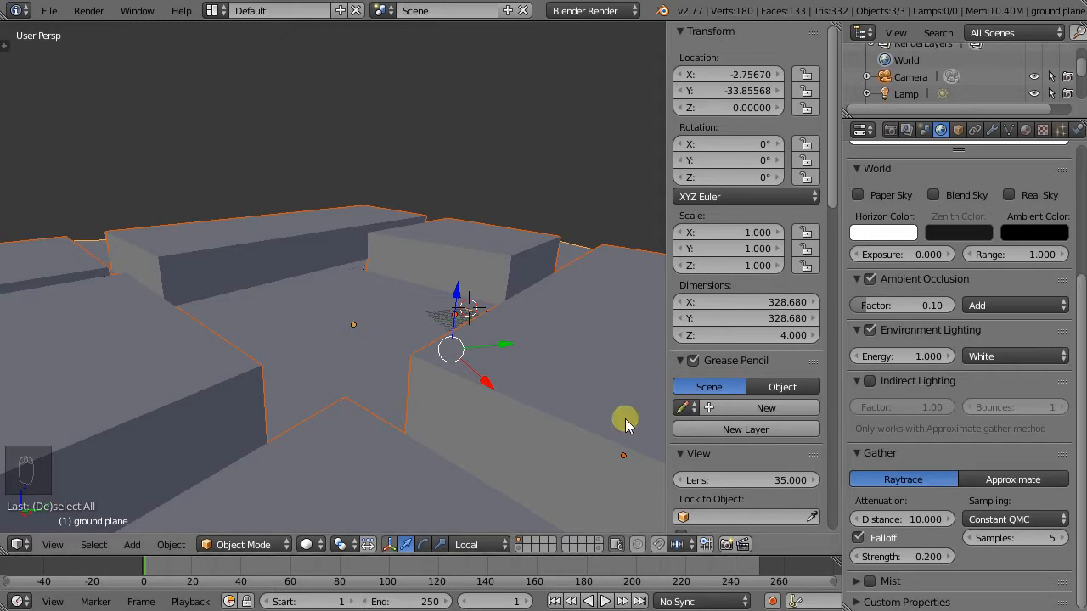
- Install the add-on package add_curve_sapling_3.zip from the Downloads folder through the user preferences
click(50, 13)
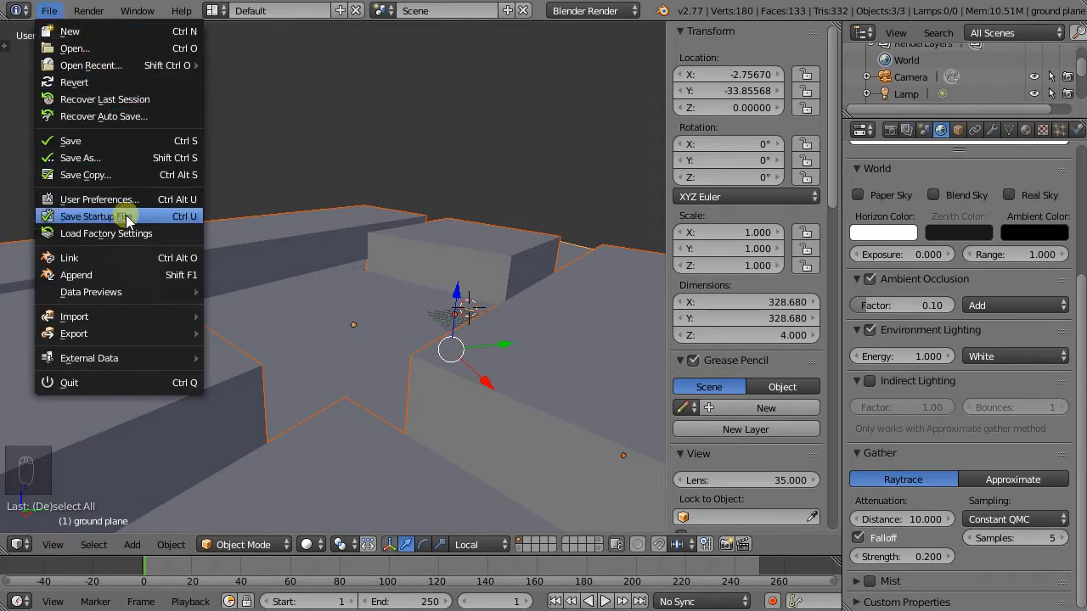
click(136, 199)
drag(66, 20, 319, 62)
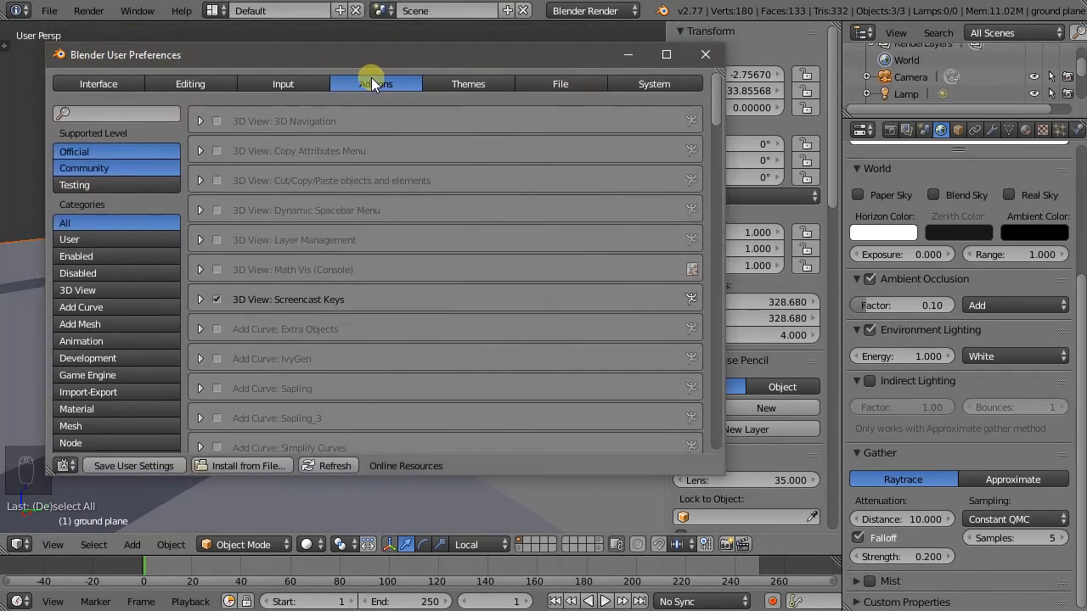
click(261, 464)
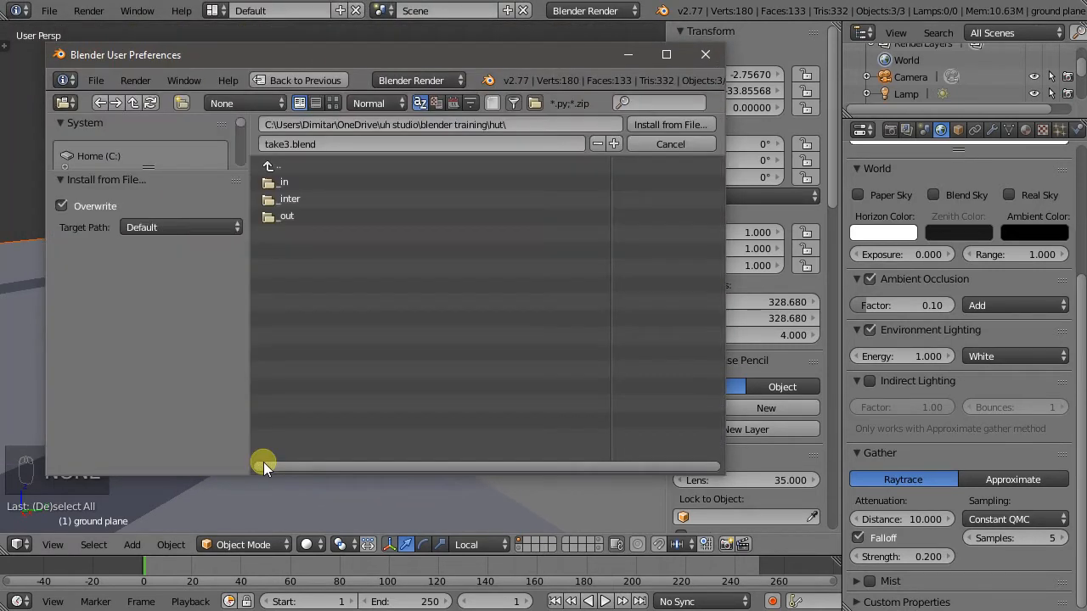
drag(158, 176, 164, 349)
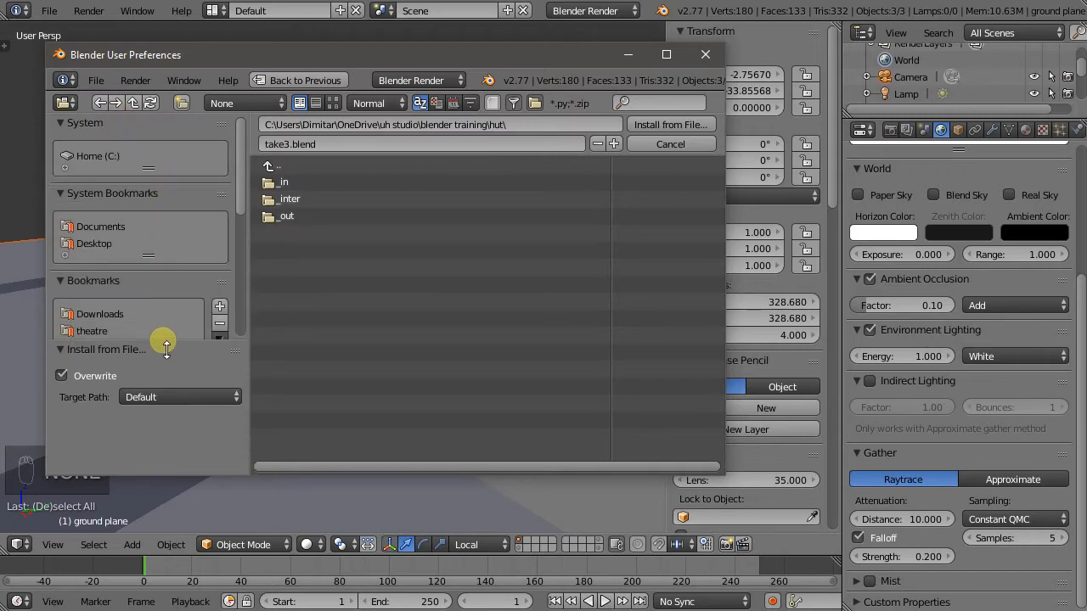
click(103, 227)
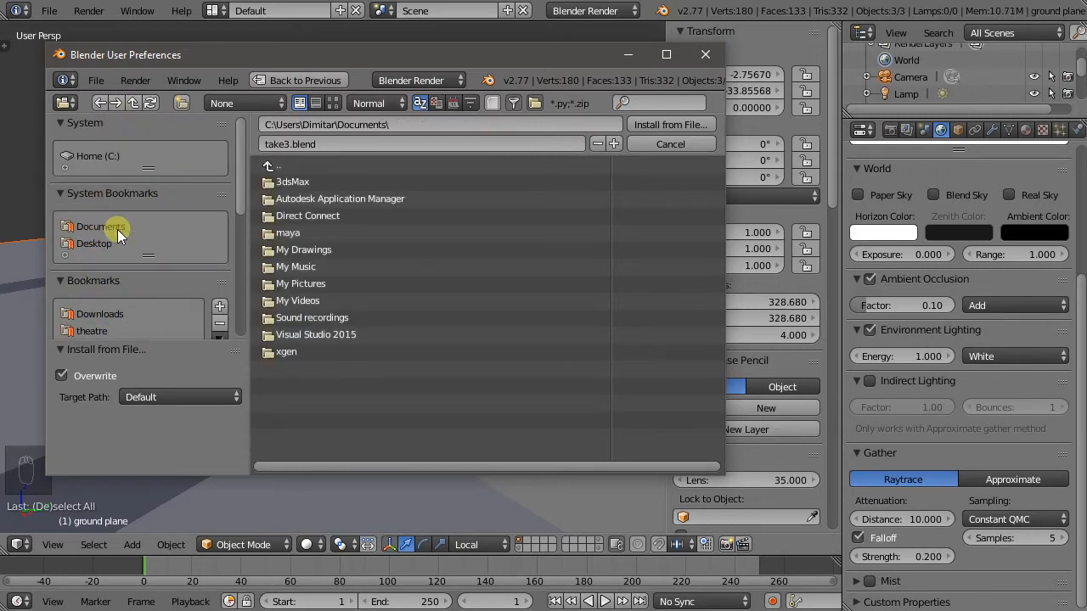
click(280, 167)
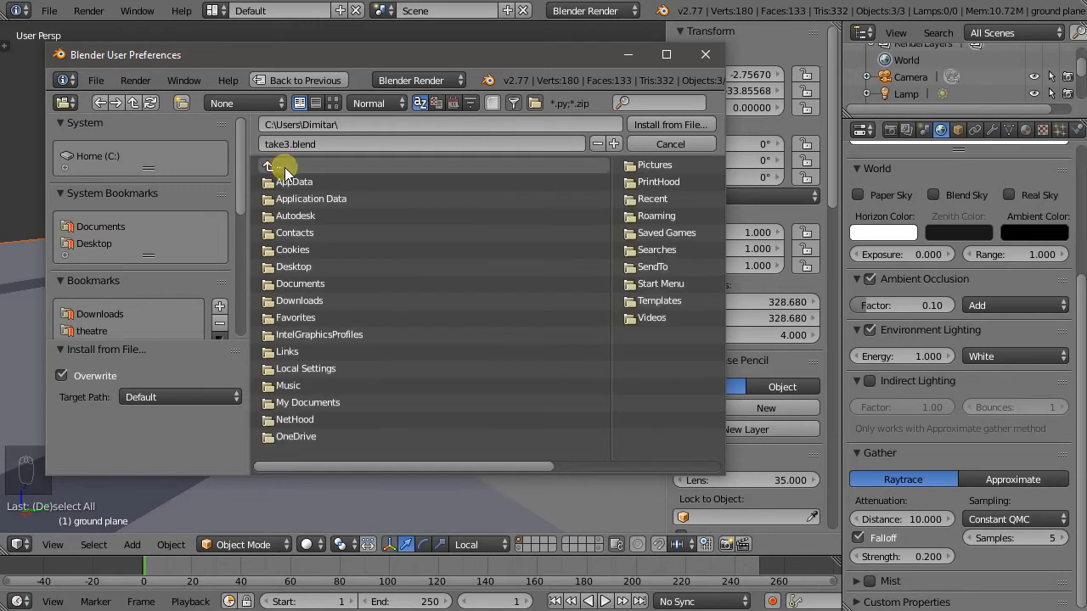
click(321, 302)
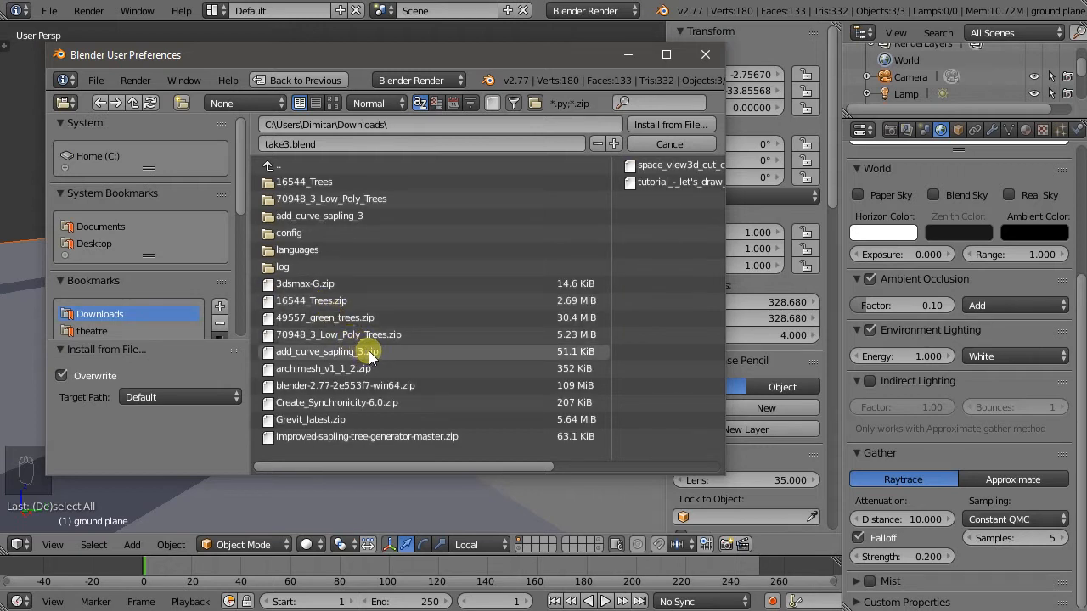
click(371, 351)
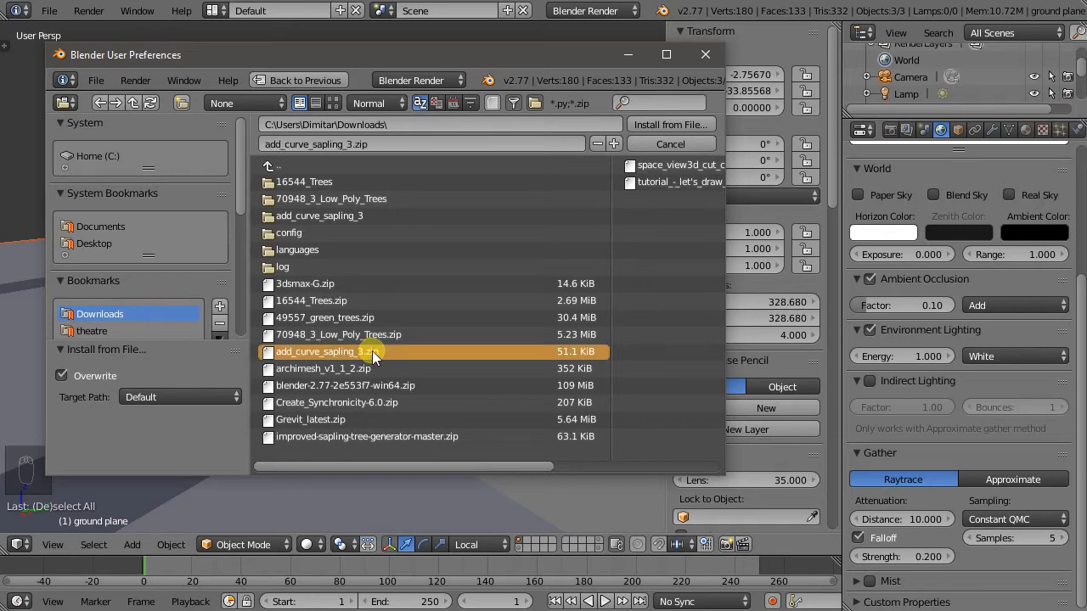
click(678, 131)
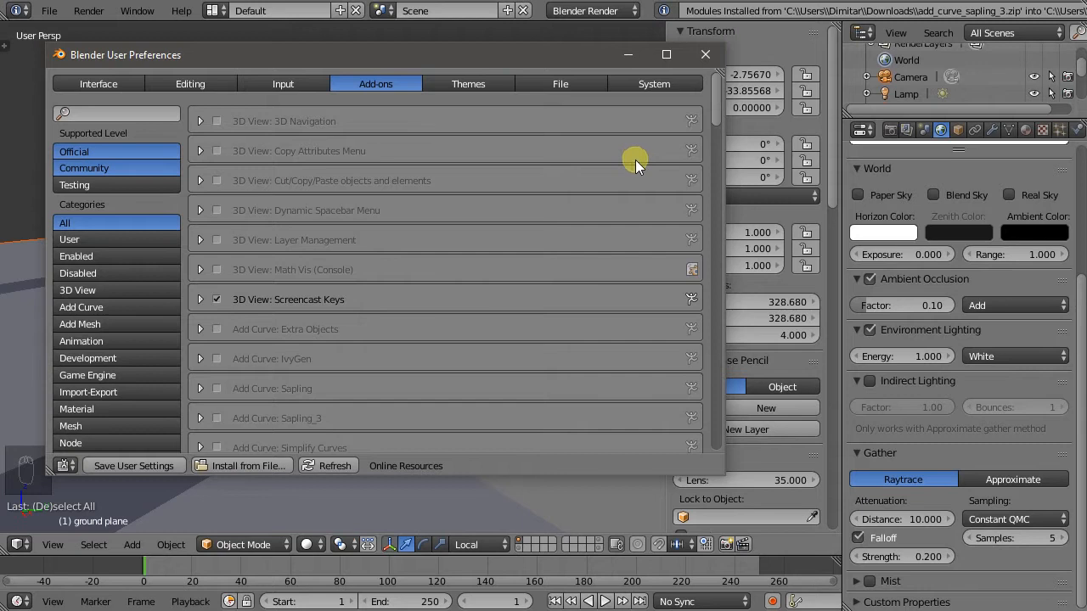
- Find the add-ons matching "sapl", enable Add Curve: Sapling_3, and save the user settings before closing the preferences
click(150, 112)
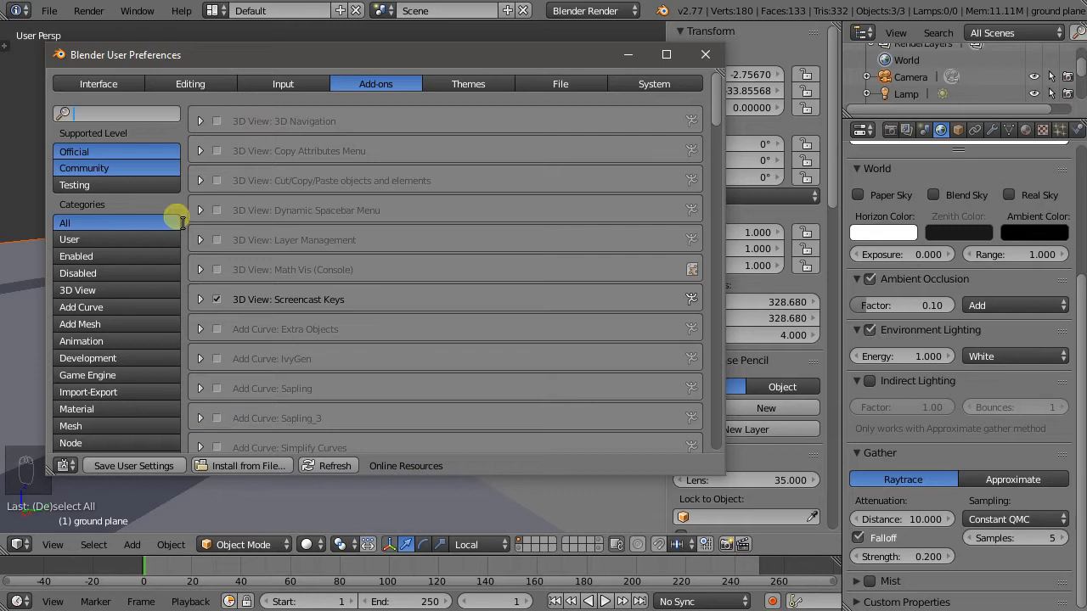
text(sapl)
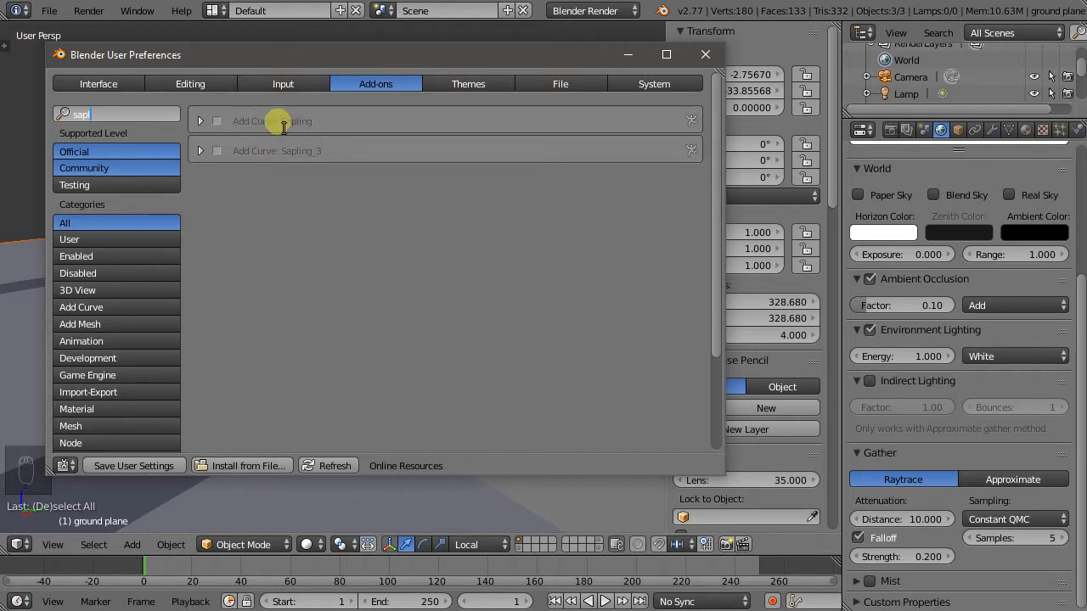
click(218, 151)
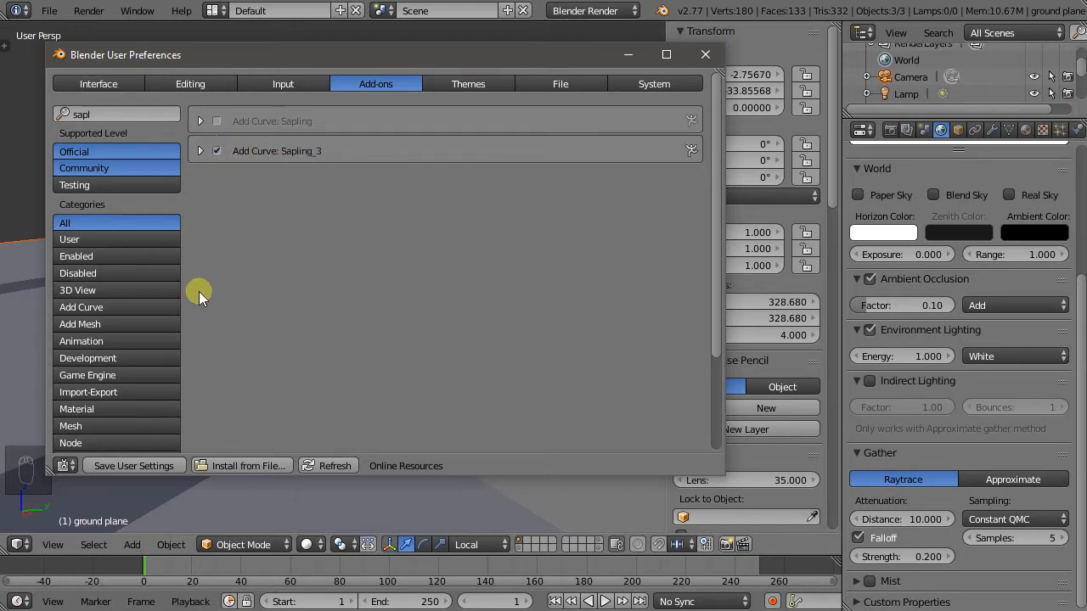
click(152, 470)
click(705, 55)
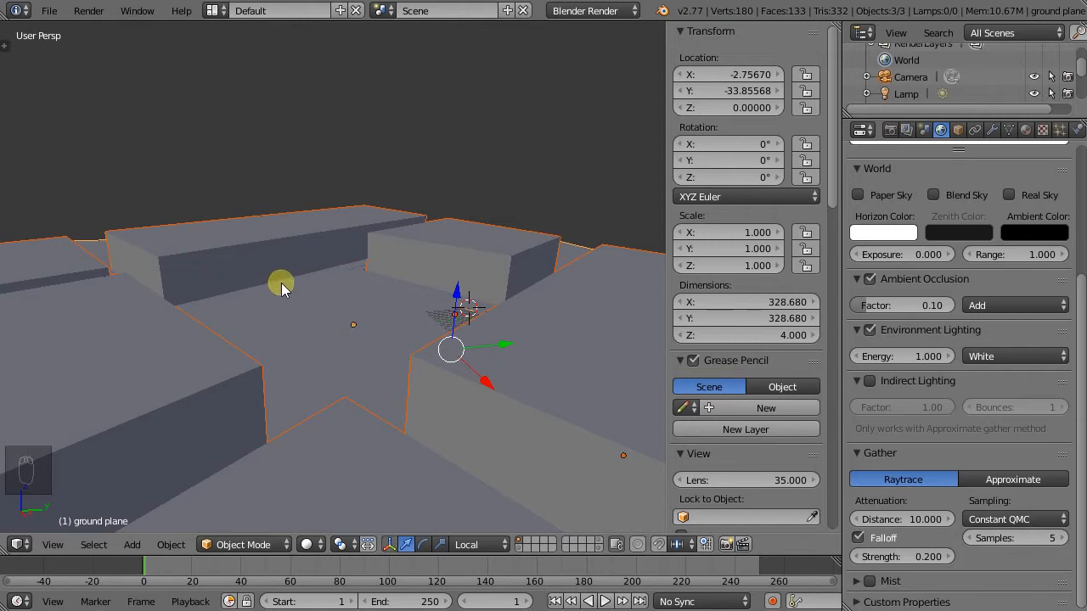
- Isolate the satellite image's layer in top view and display it with Texture viewport shading
key(ctrl+1)
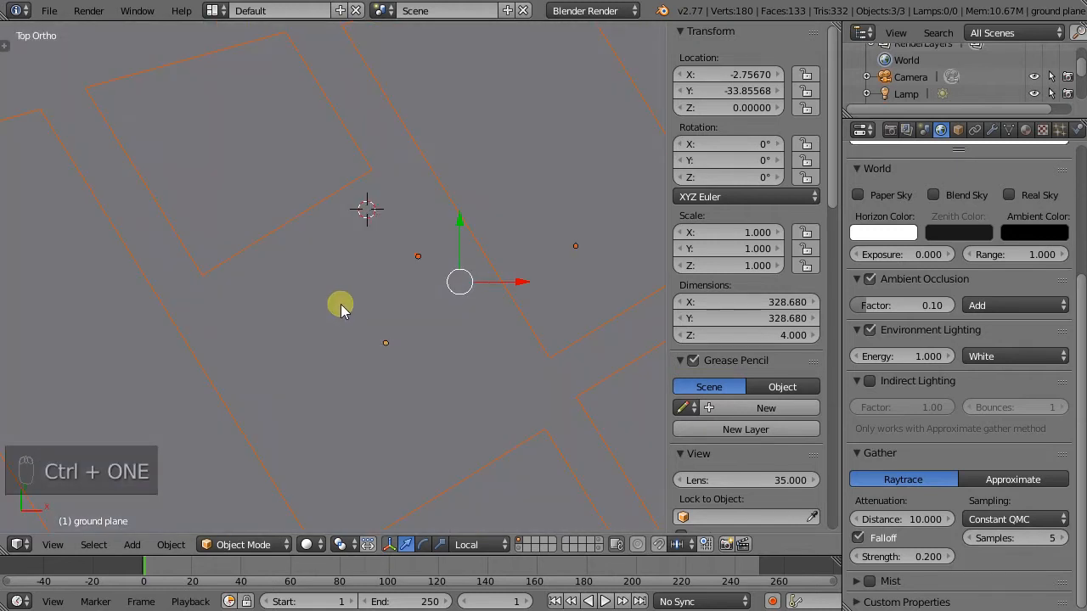
shift+click(520, 544)
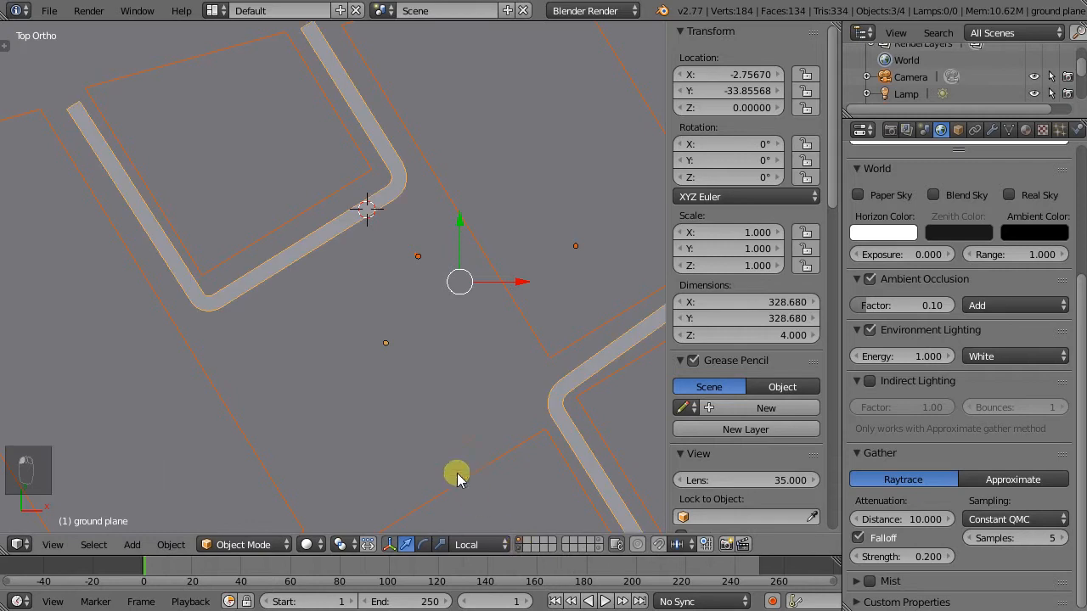
shift+click(520, 545)
click(521, 548)
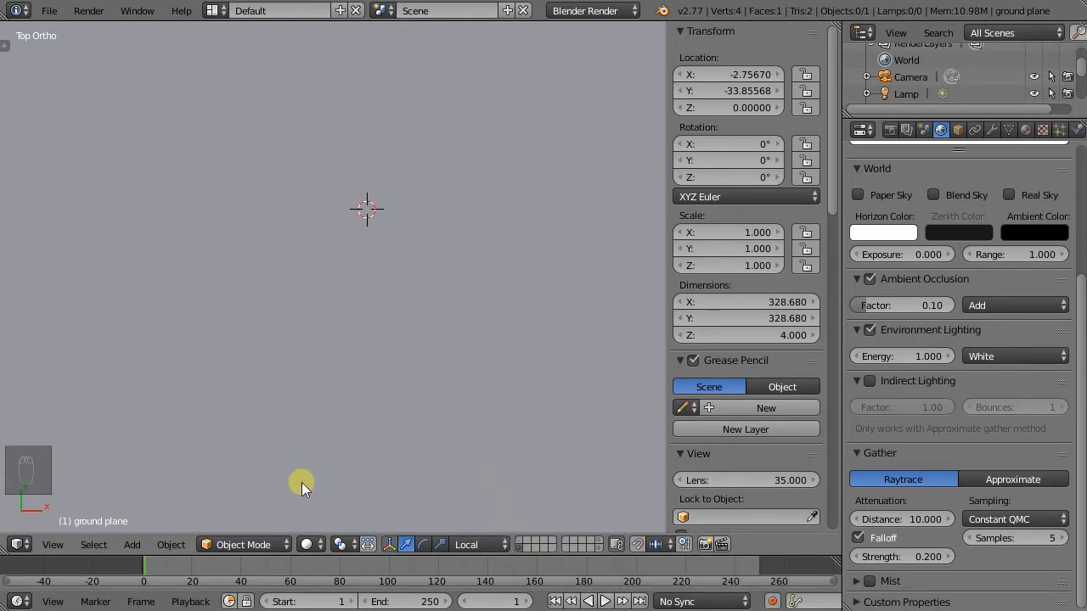
click(311, 545)
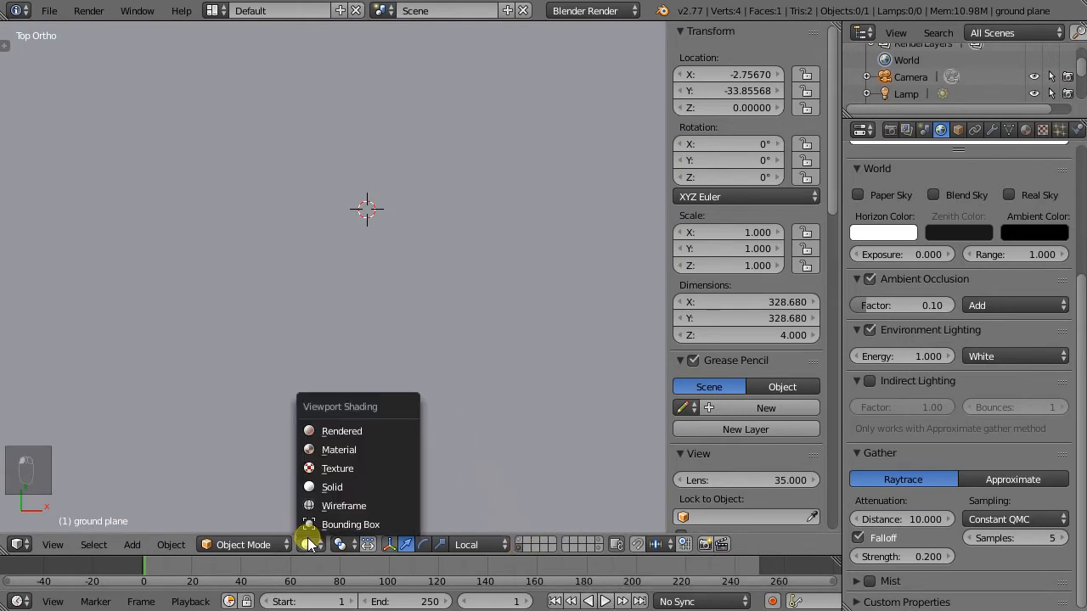
click(347, 469)
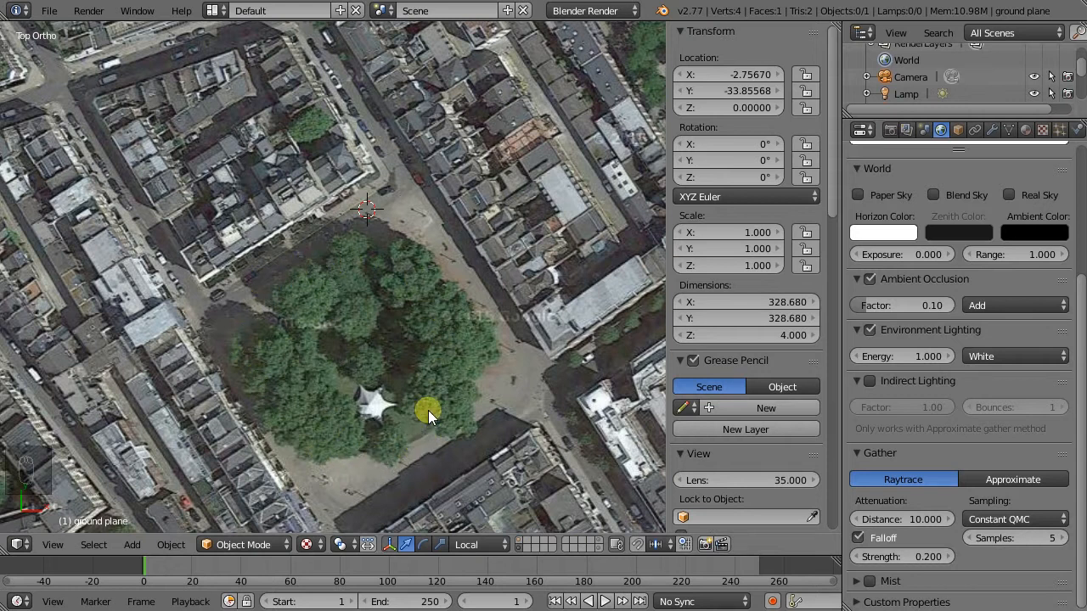
- Add a Bezier circle amid the square's trees and scale it to about 62.4 units in diameter
scroll(339, 433, up, 5)
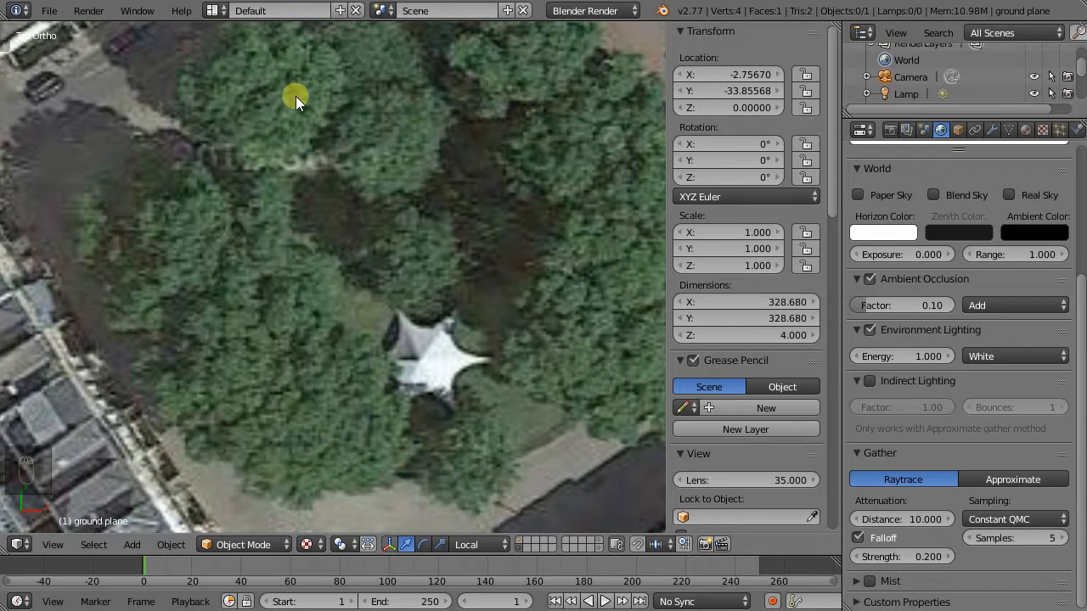
scroll(526, 355, down, 3)
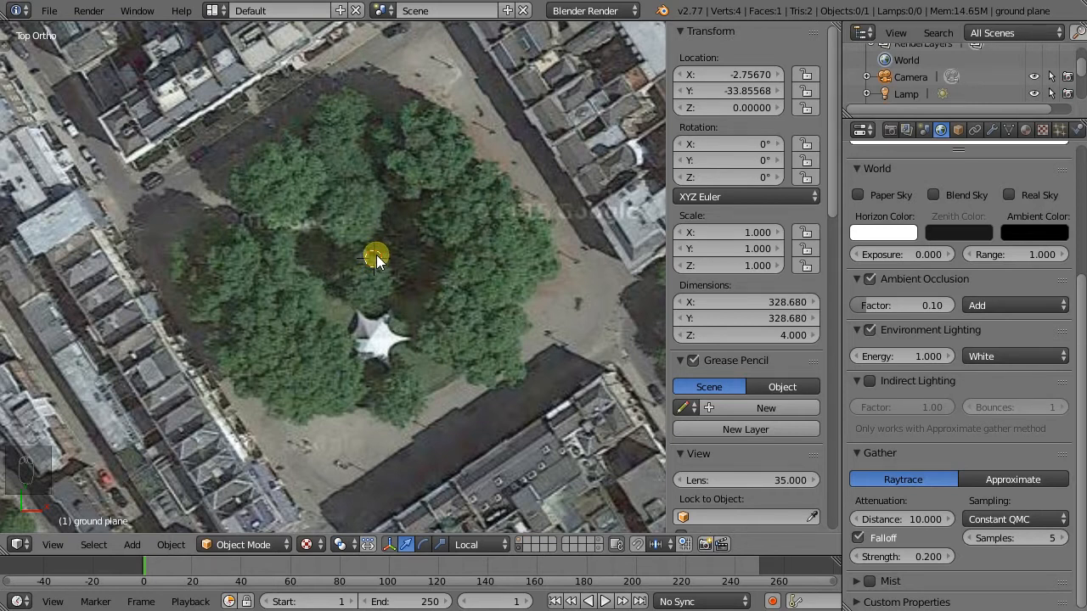
key(shift+a)
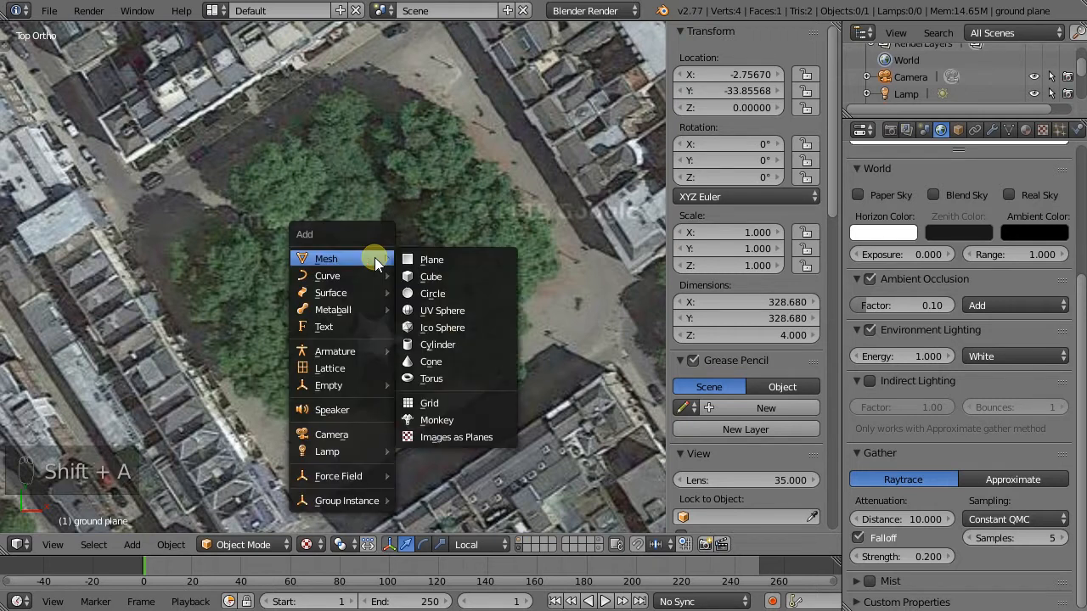
mouse_move(338, 274)
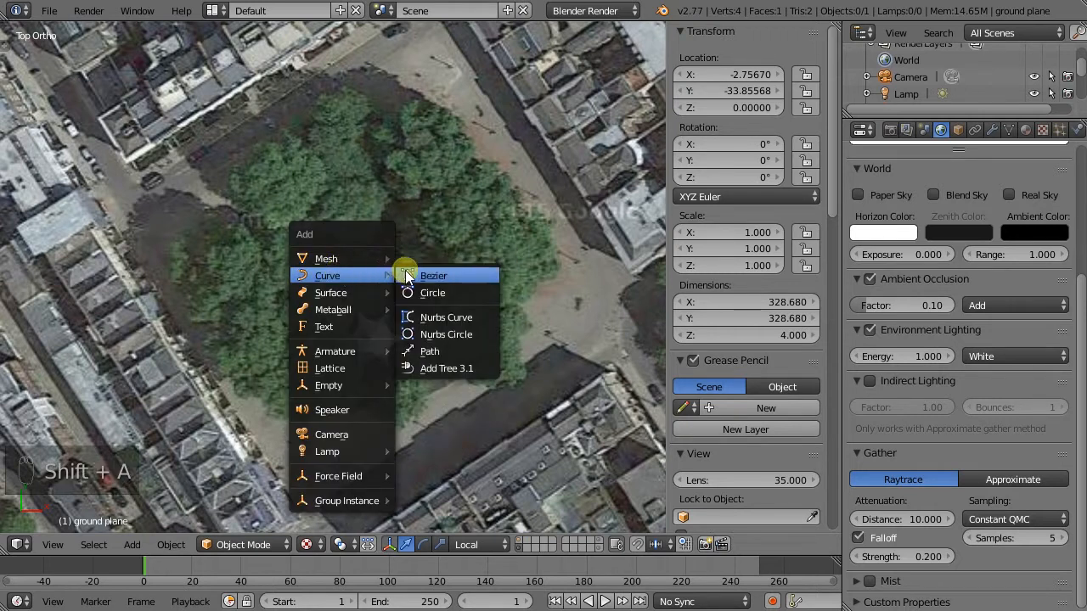
click(426, 292)
key(s)
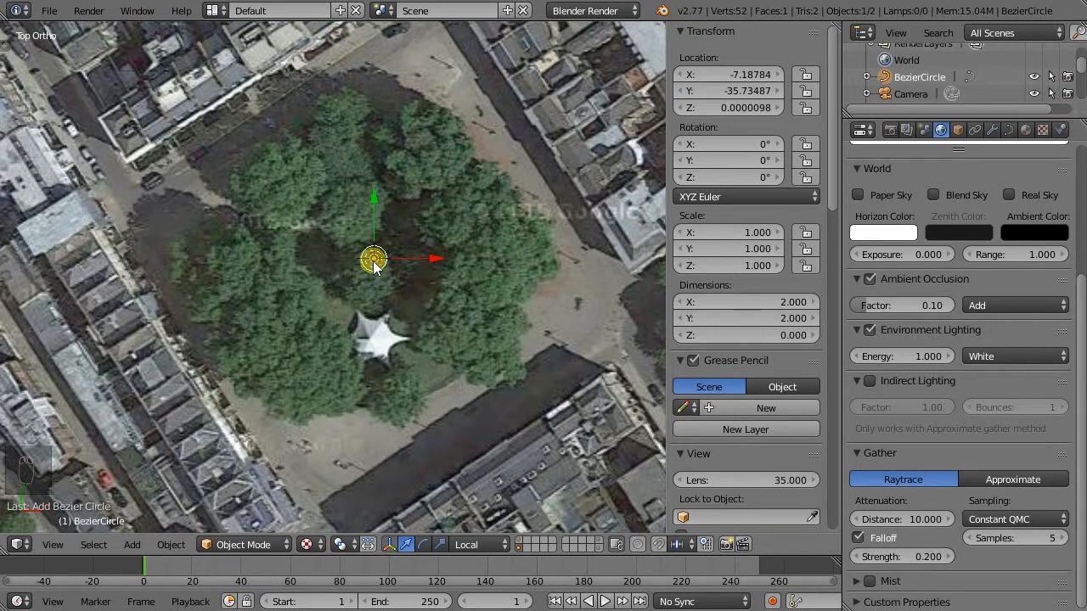
click(546, 378)
- Move the Bezier circle slightly over the tree-covered square, to about X -7.4, Y -36.3
scroll(473, 392, up, 3)
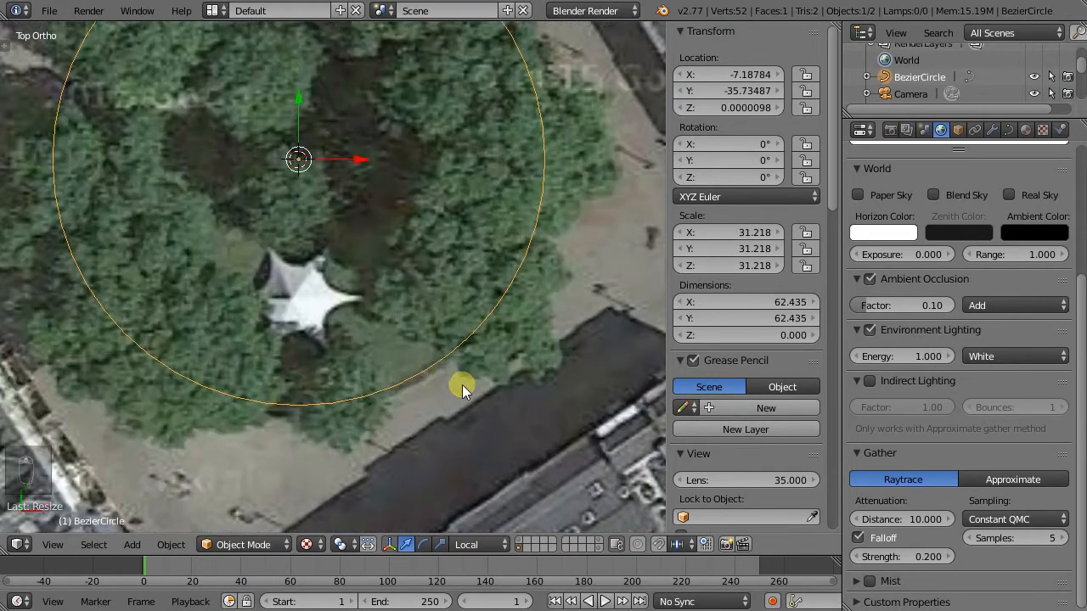
key(g)
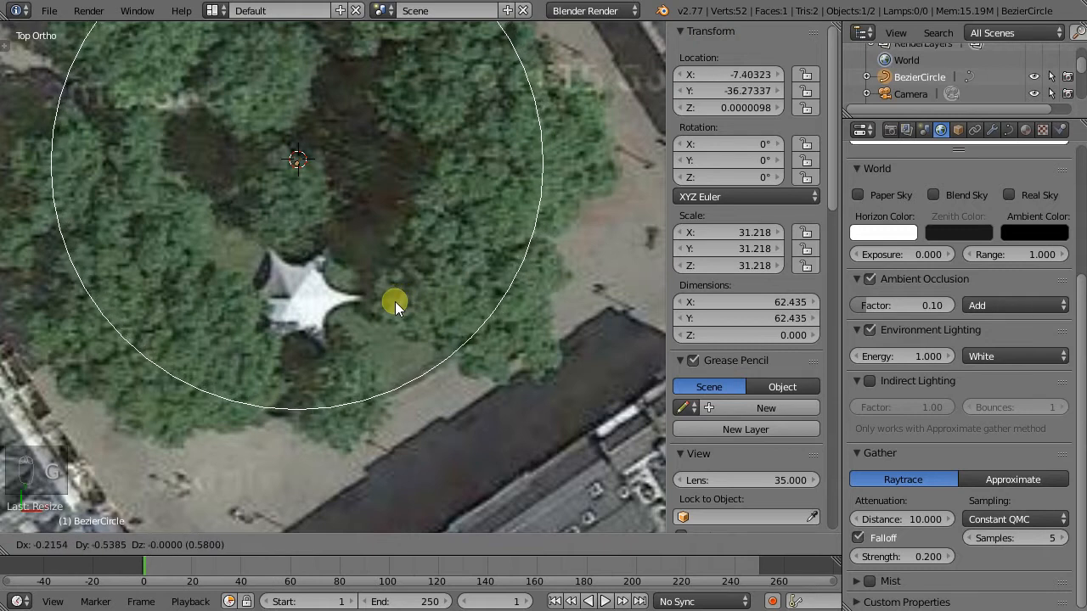
click(396, 301)
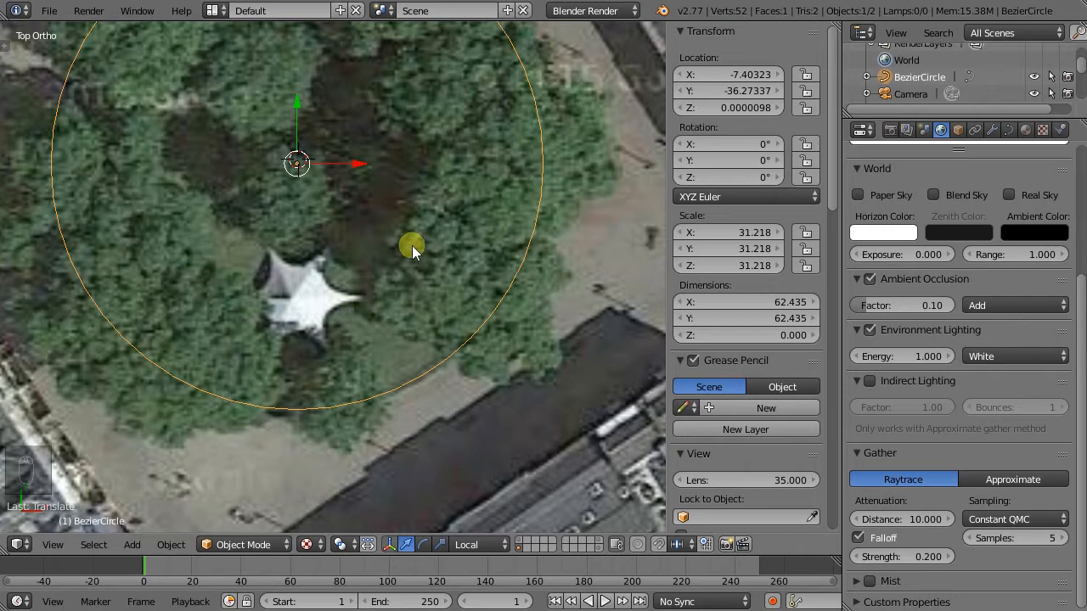
- Apply the scale of the Bezier circle
scroll(472, 389, down, 3)
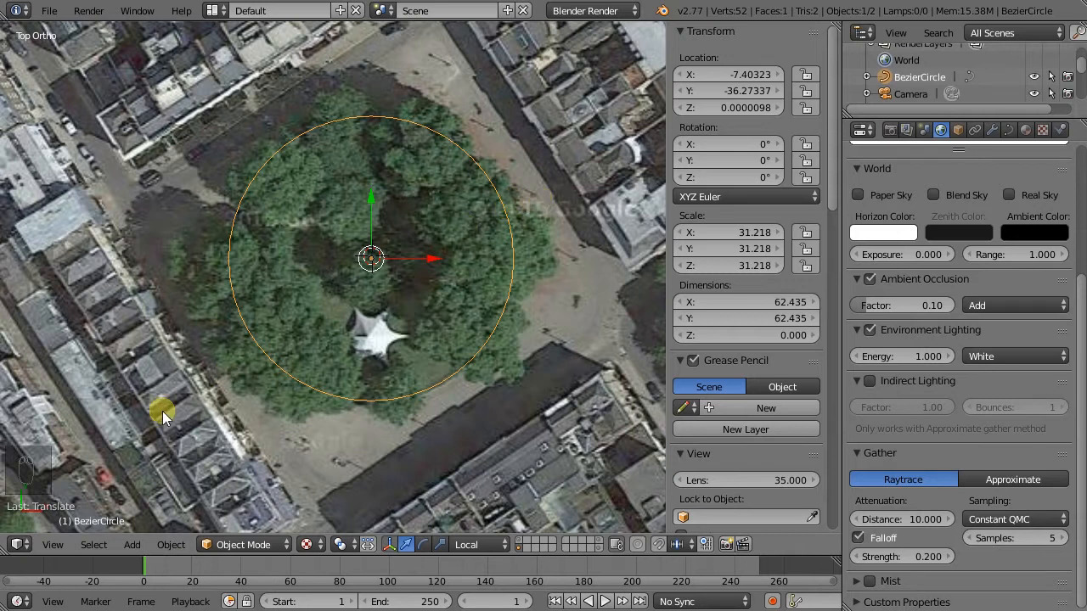
click(161, 542)
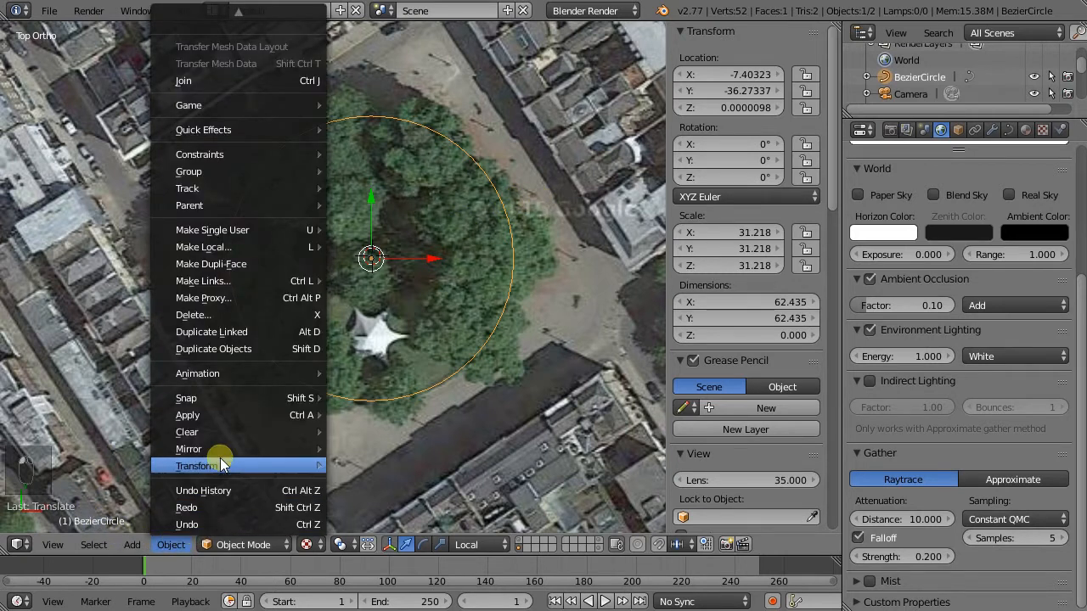
mouse_move(227, 414)
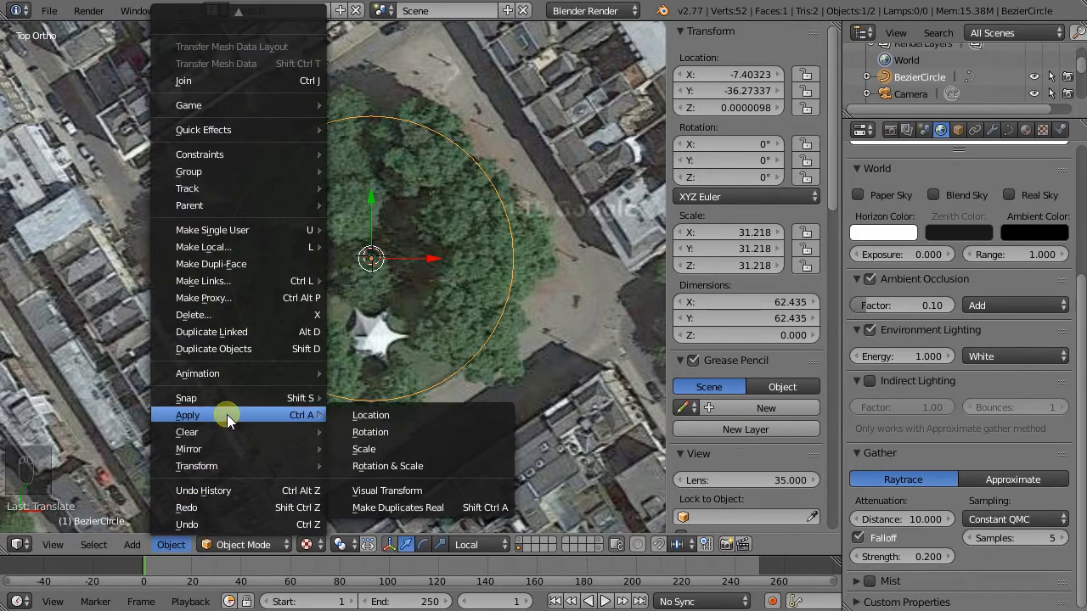
click(360, 449)
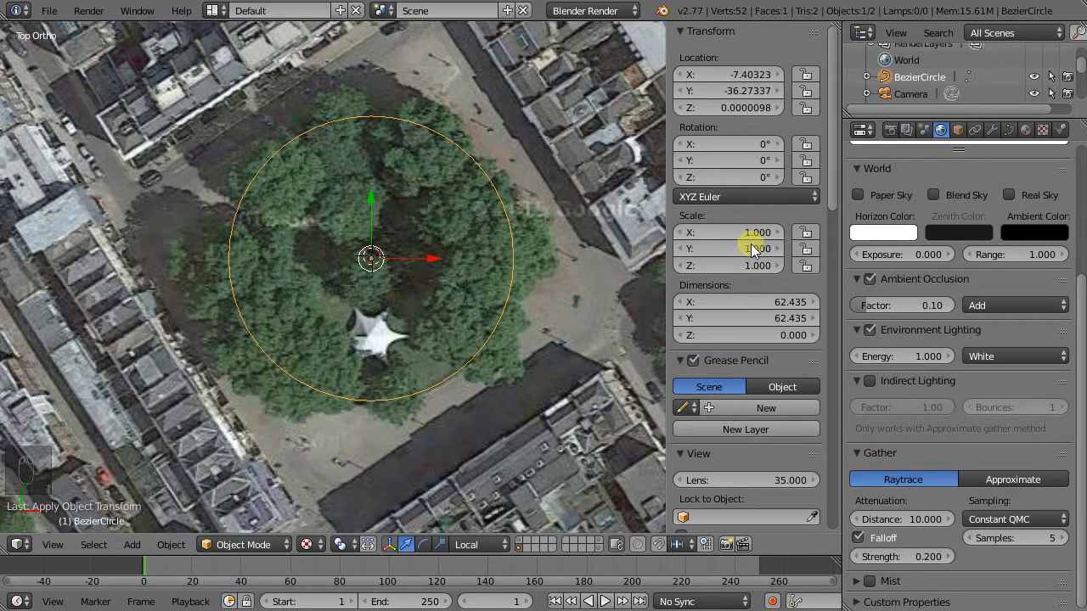
- Widen the 3D viewport, and enlarge the Outliner area and turn it into a UV/Image Editor
drag(669, 265, 723, 266)
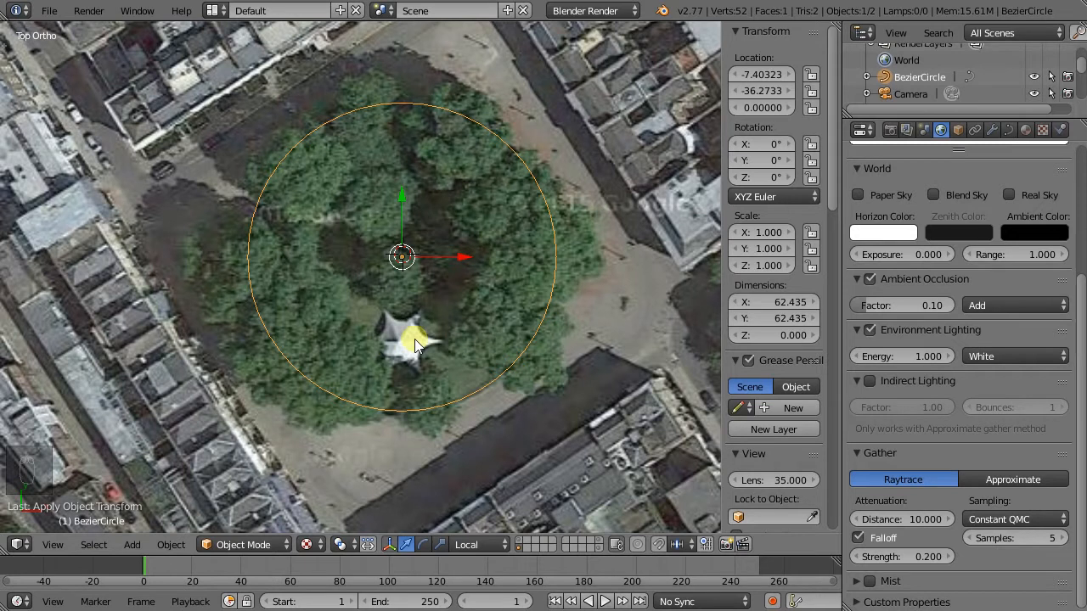
scroll(572, 259, up, 1)
shift+middle_drag(503, 252, 457, 274)
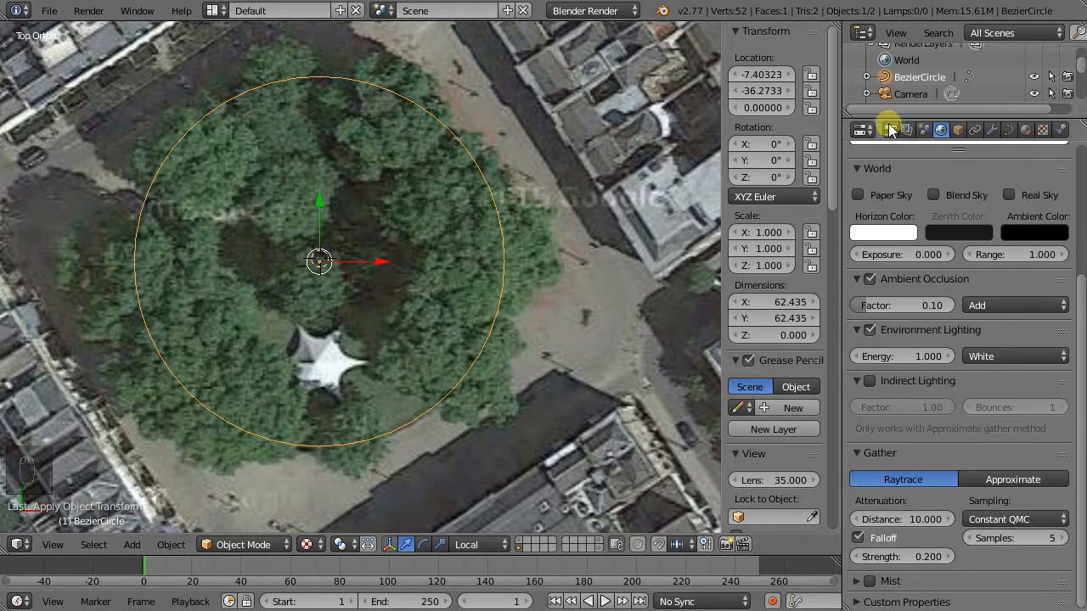
drag(889, 125, 883, 271)
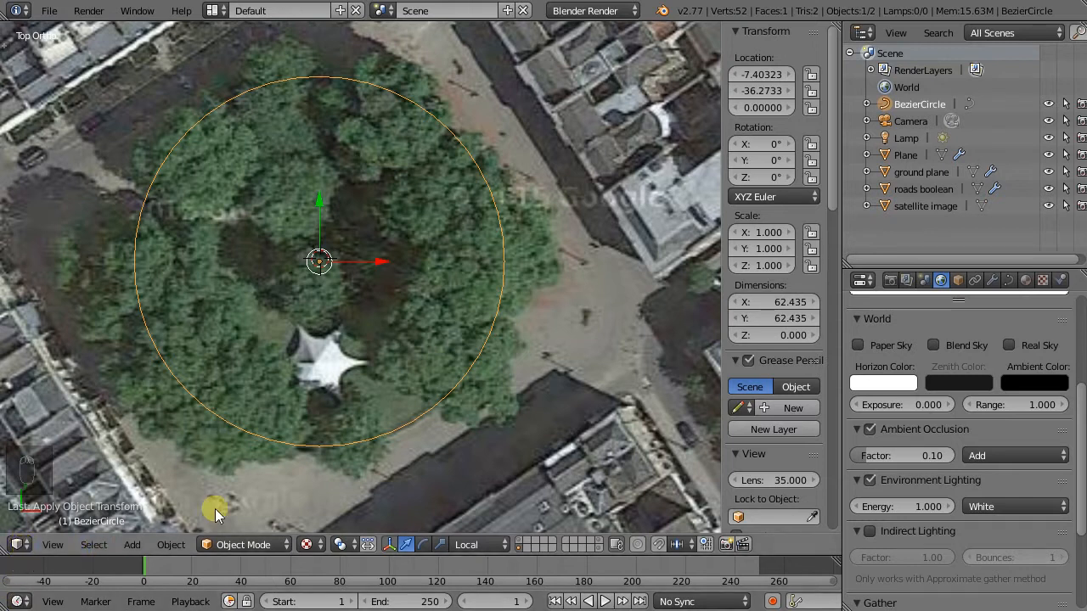
click(864, 35)
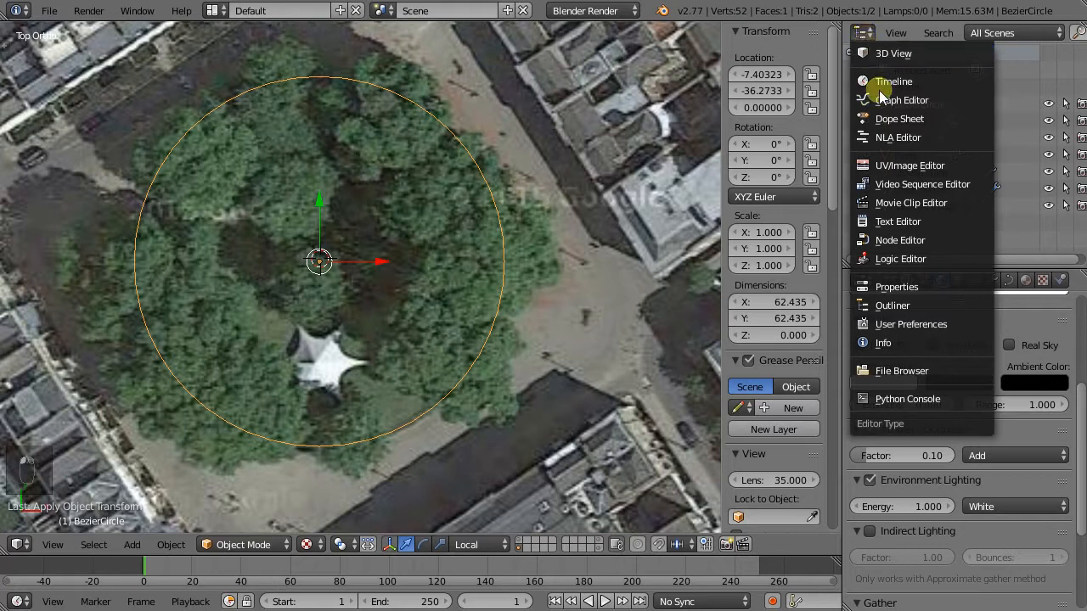
click(894, 171)
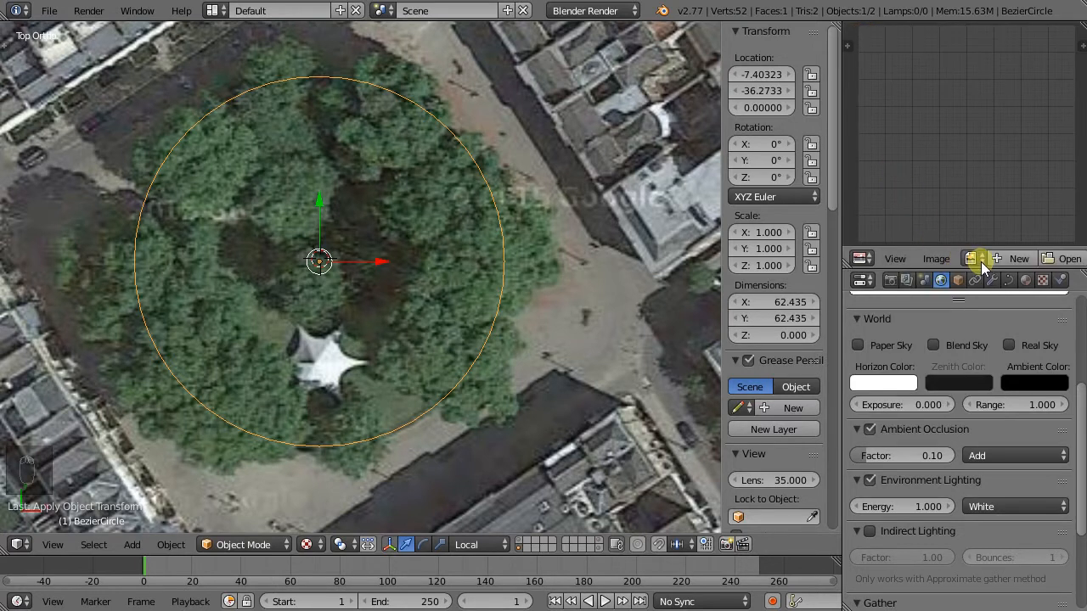
- Readjust the width of the 3D viewport and open img02.jpg from the _in folder in the UV/Image Editor as the fence reference
drag(843, 235, 811, 233)
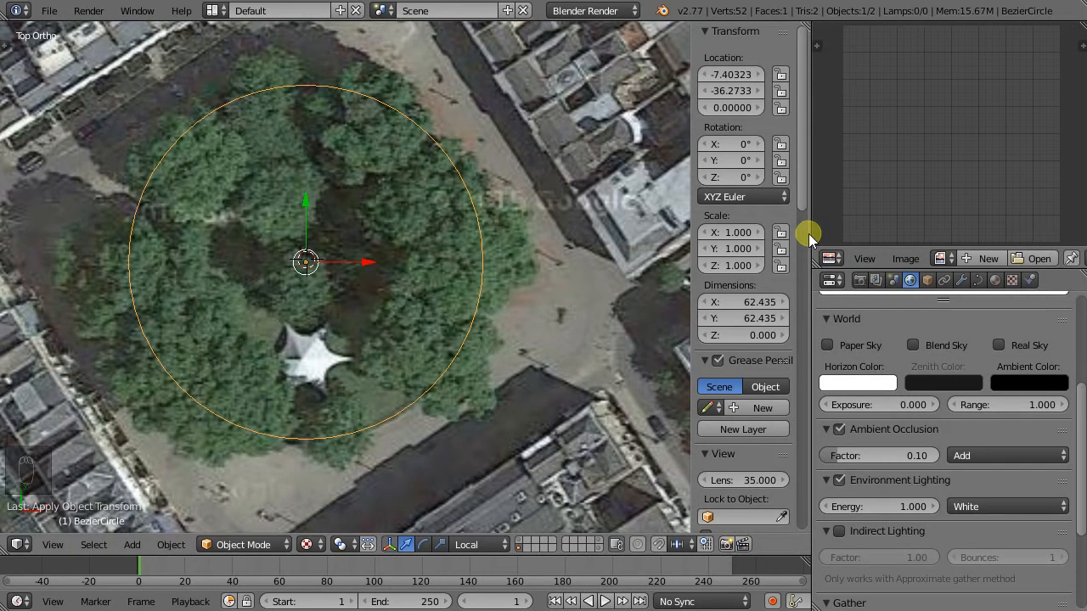
drag(820, 239, 832, 239)
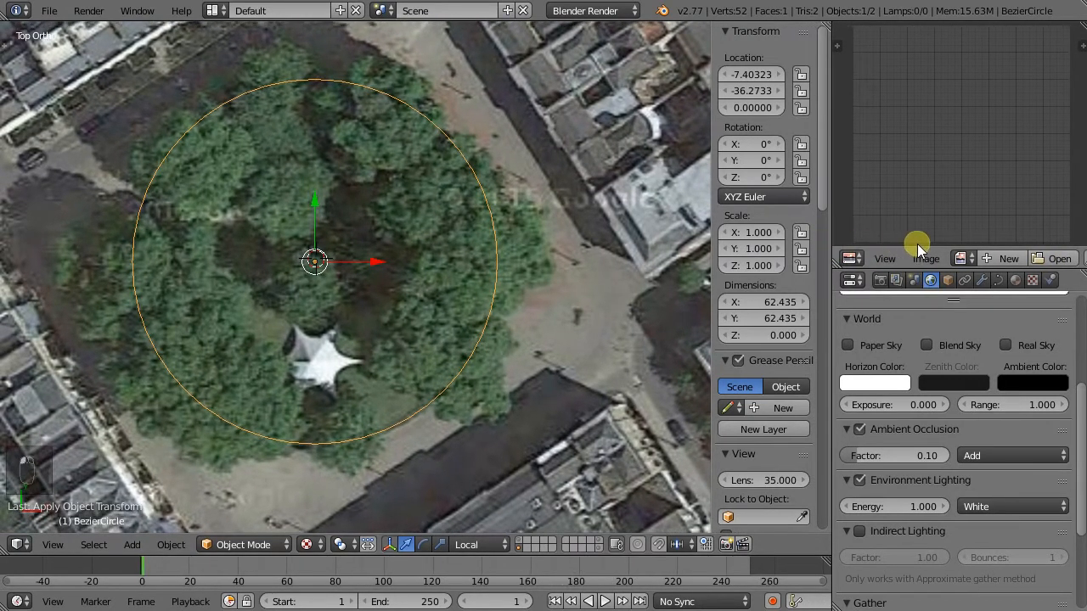
click(942, 260)
mouse_move(985, 258)
middle_down()
mouse_move(923, 260)
mouse_move(978, 264)
mouse_move(919, 270)
mouse_move(989, 265)
middle_up()
click(992, 259)
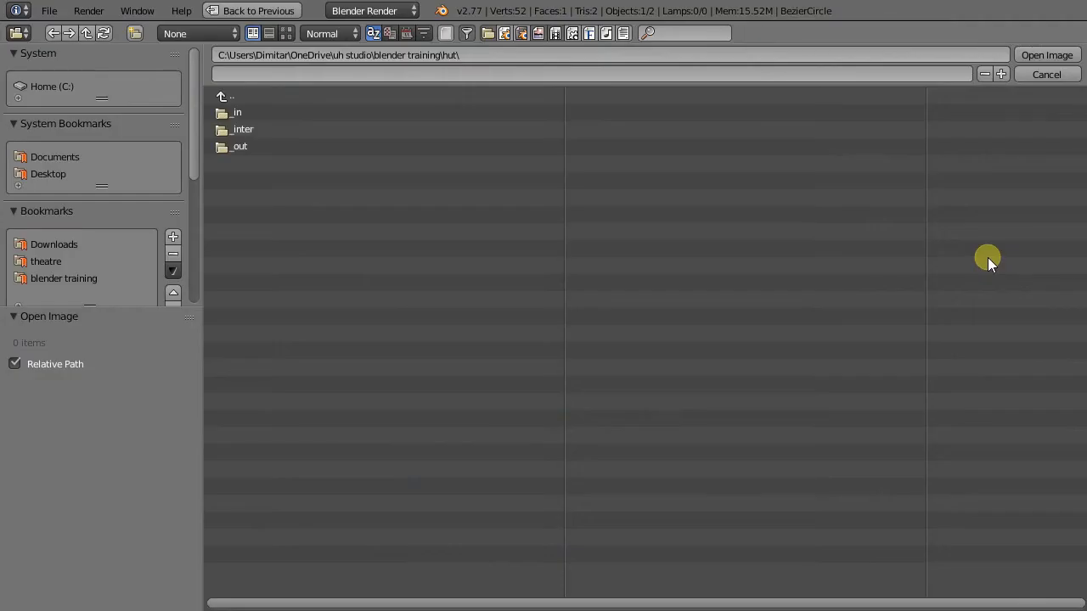
click(223, 114)
click(284, 32)
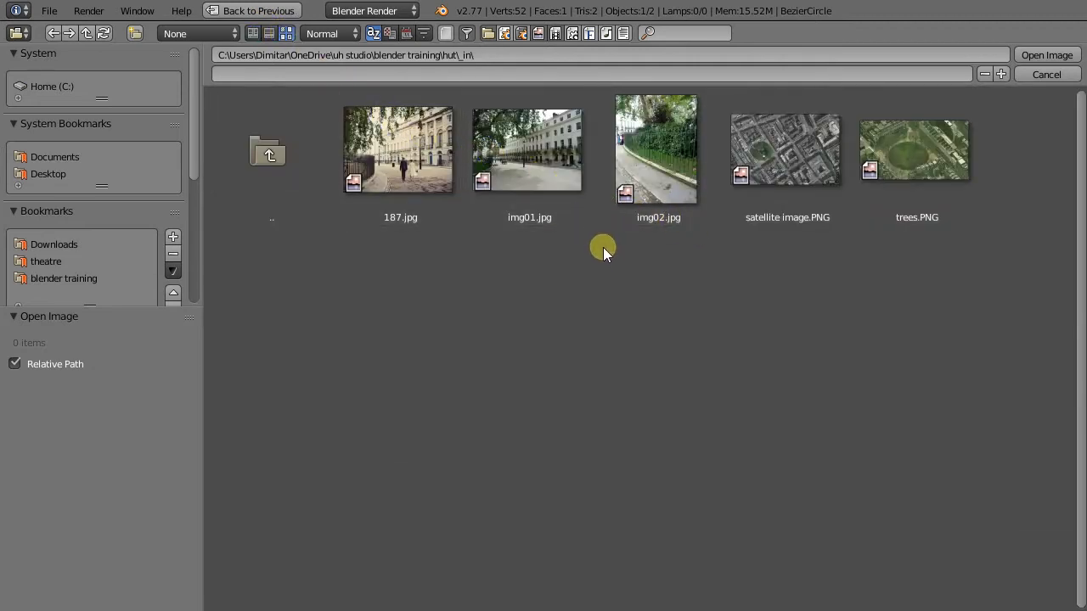
click(663, 167)
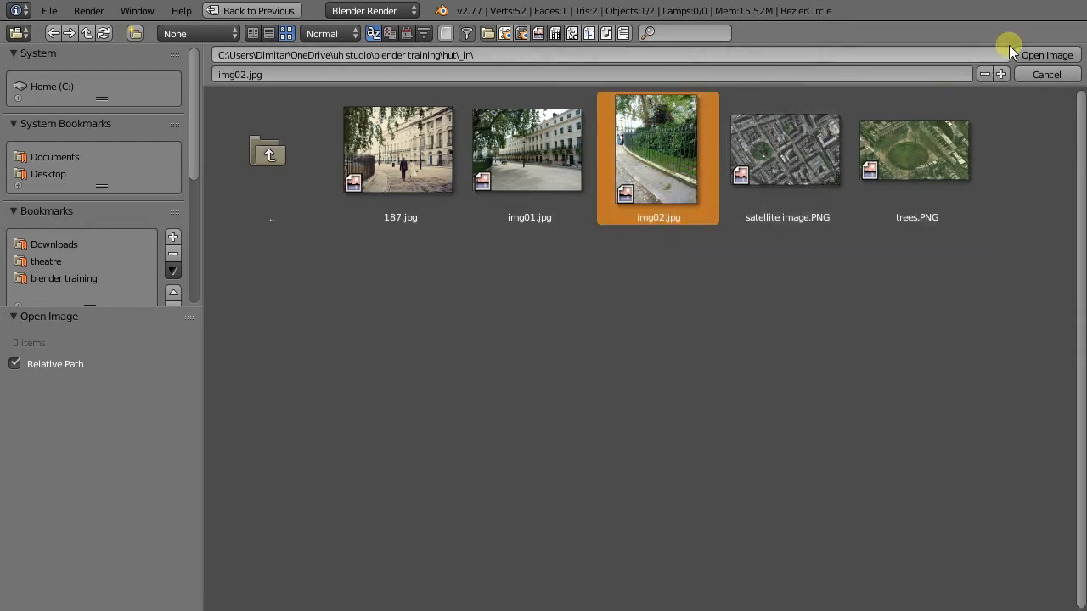
click(1041, 55)
scroll(884, 193, down, 4)
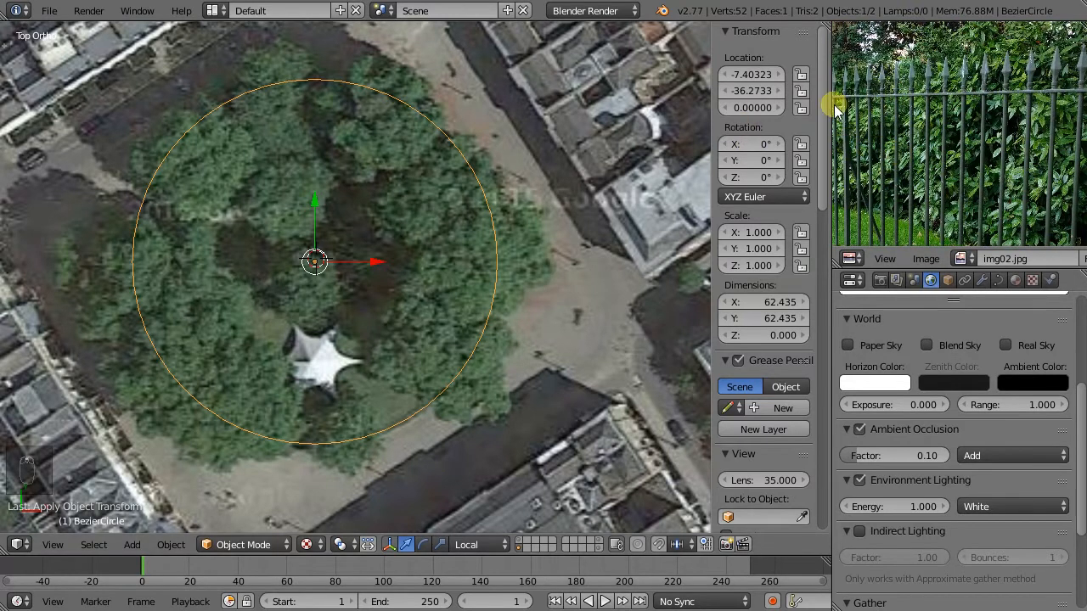
middle_drag(1004, 97, 939, 126)
scroll(980, 114, up, 1)
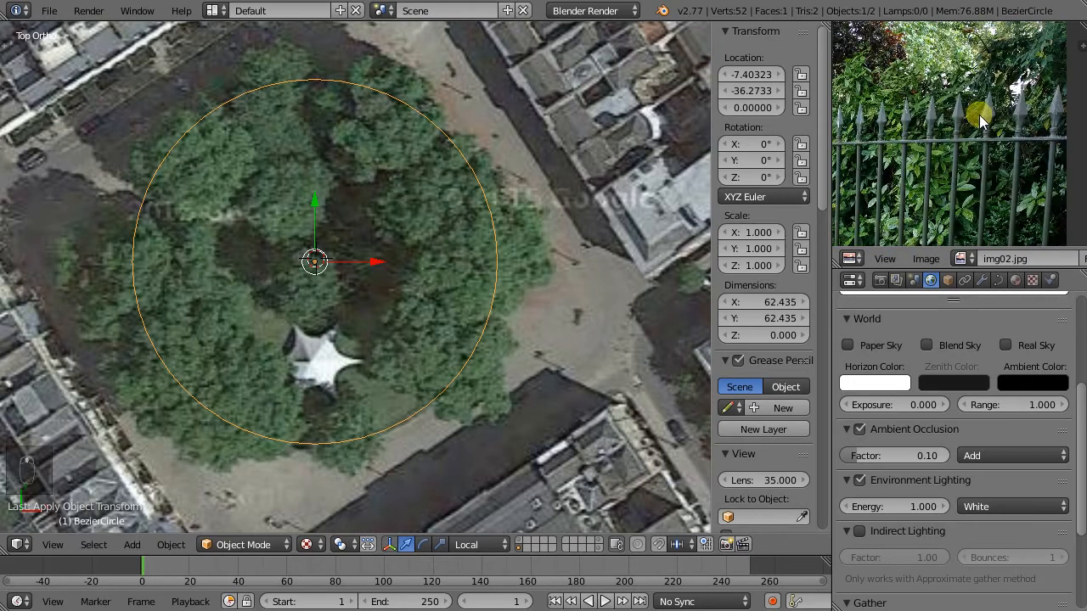
scroll(957, 132, down, 2)
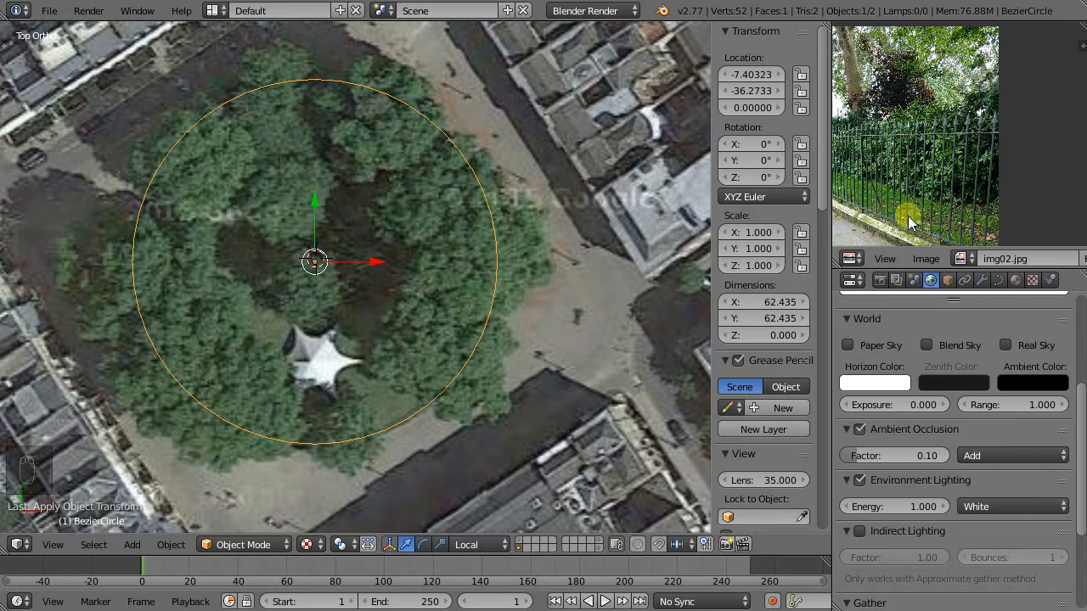
- Switch to the empty second layer and add a mesh circle at the 3D cursor
click(527, 544)
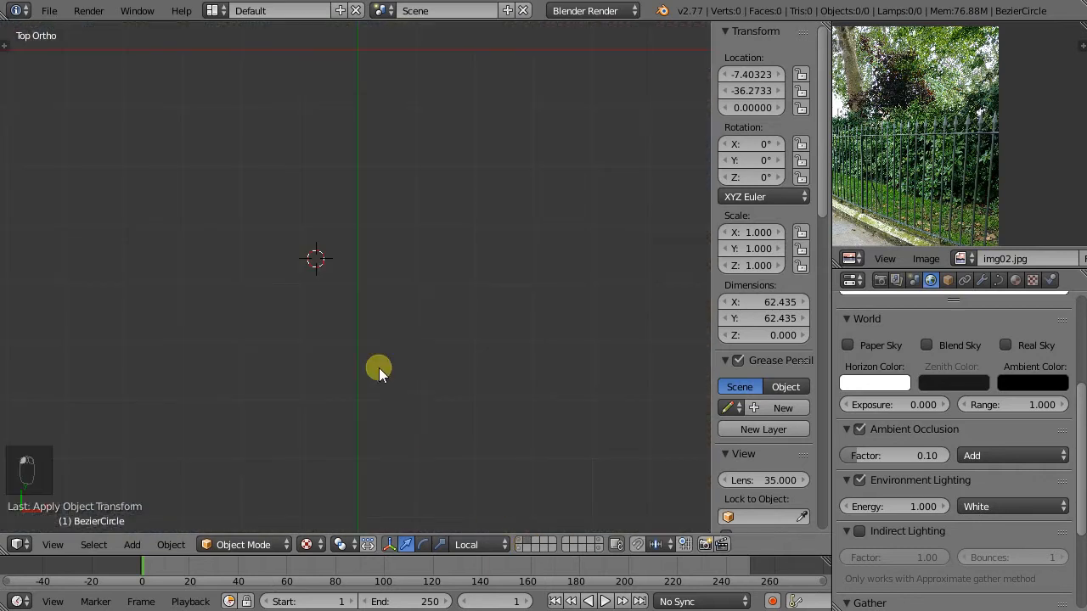
scroll(374, 186, down, 4)
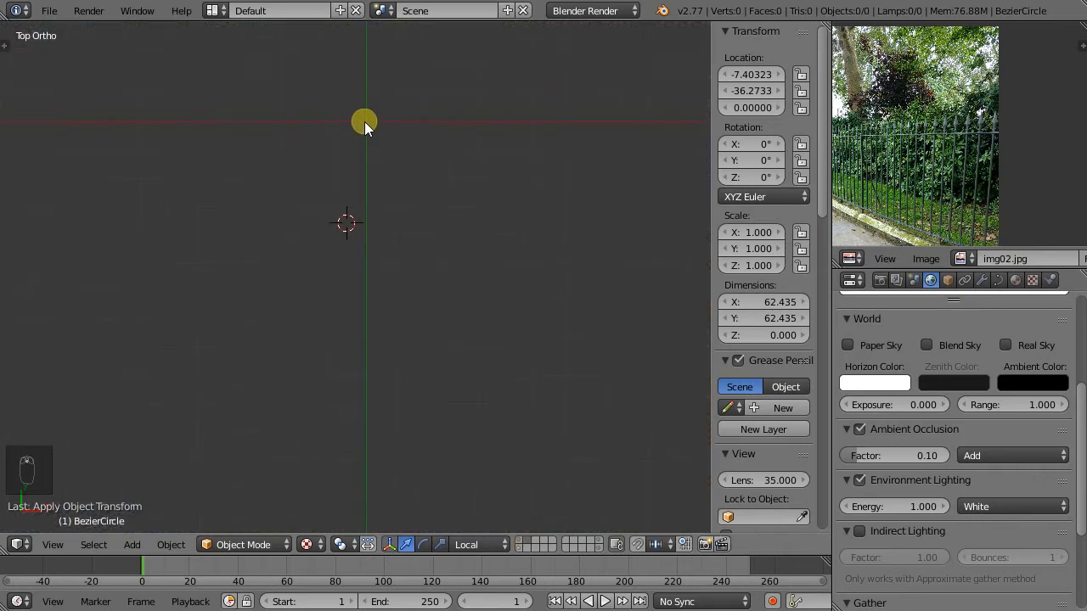
scroll(340, 225, up, 8)
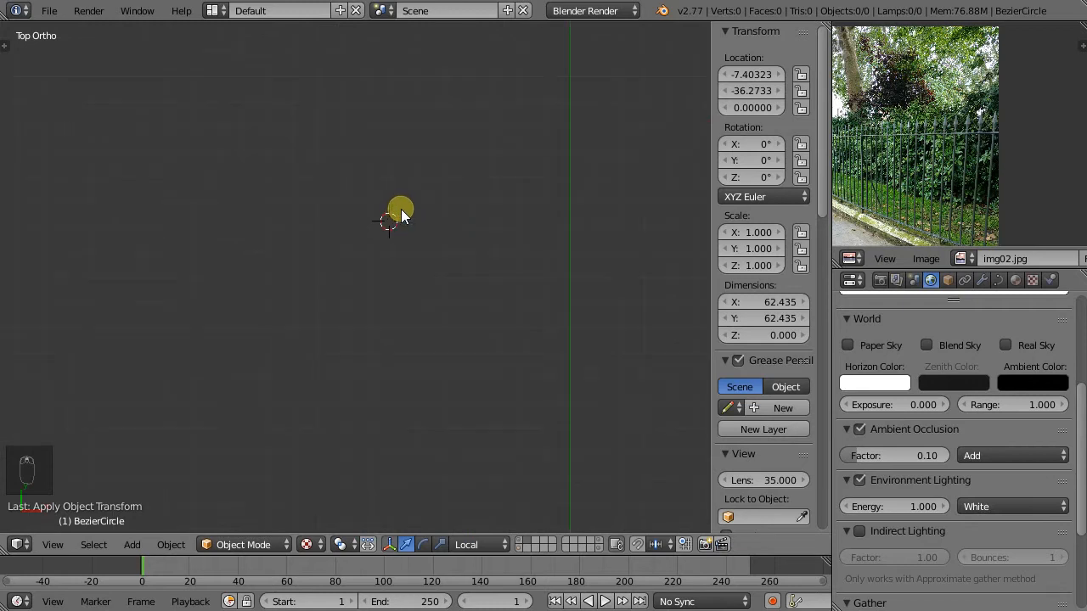
key(shift+a)
mouse_move(401, 210)
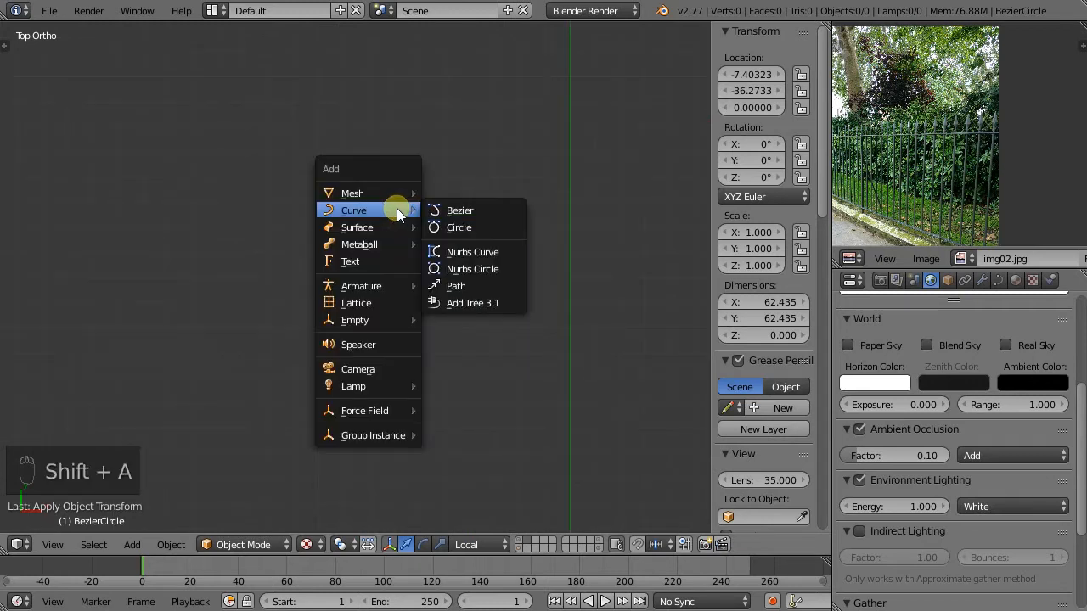
mouse_move(388, 193)
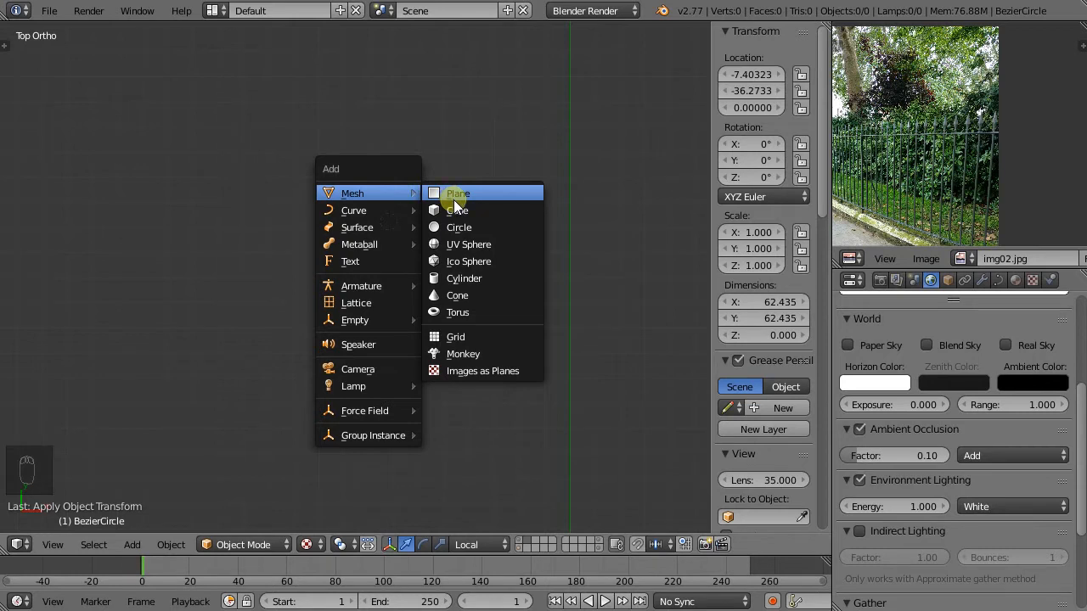
click(463, 228)
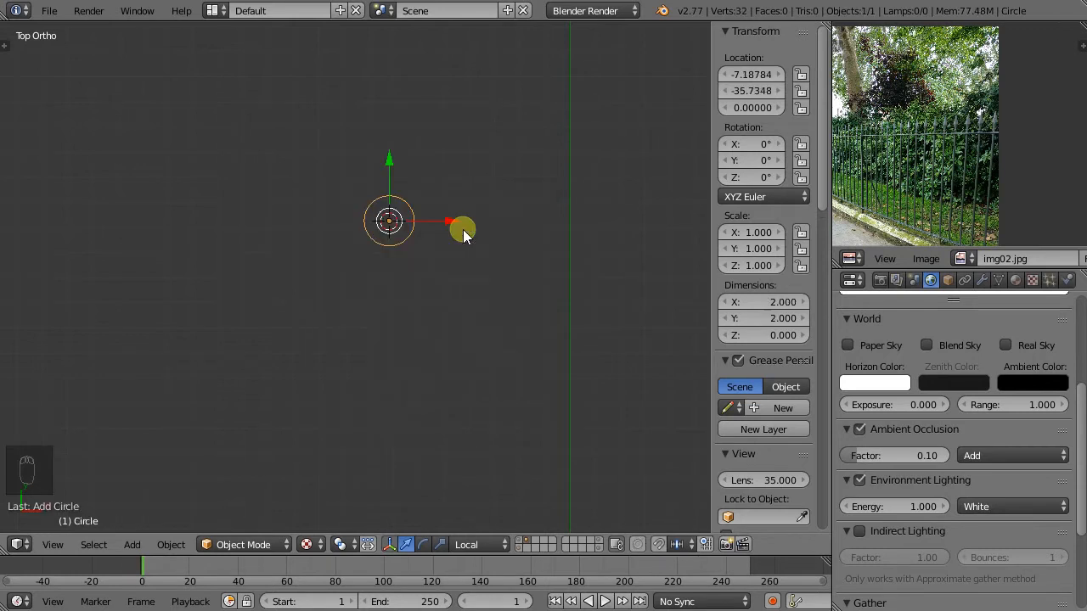
scroll(400, 223, up, 5)
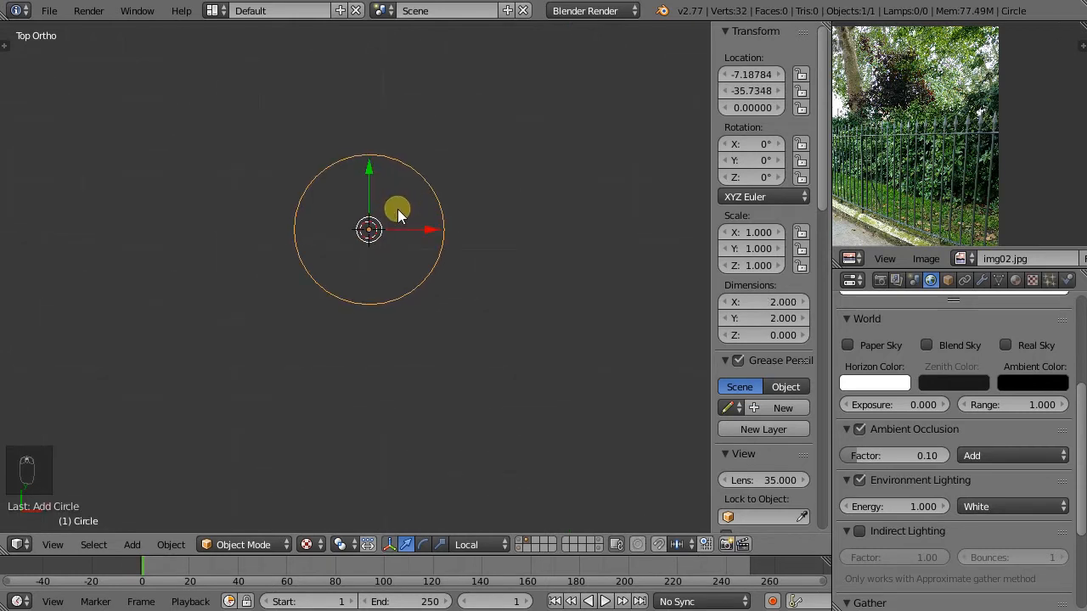
- Show the new circle's creation settings and set its vertices to 16
click(15, 45)
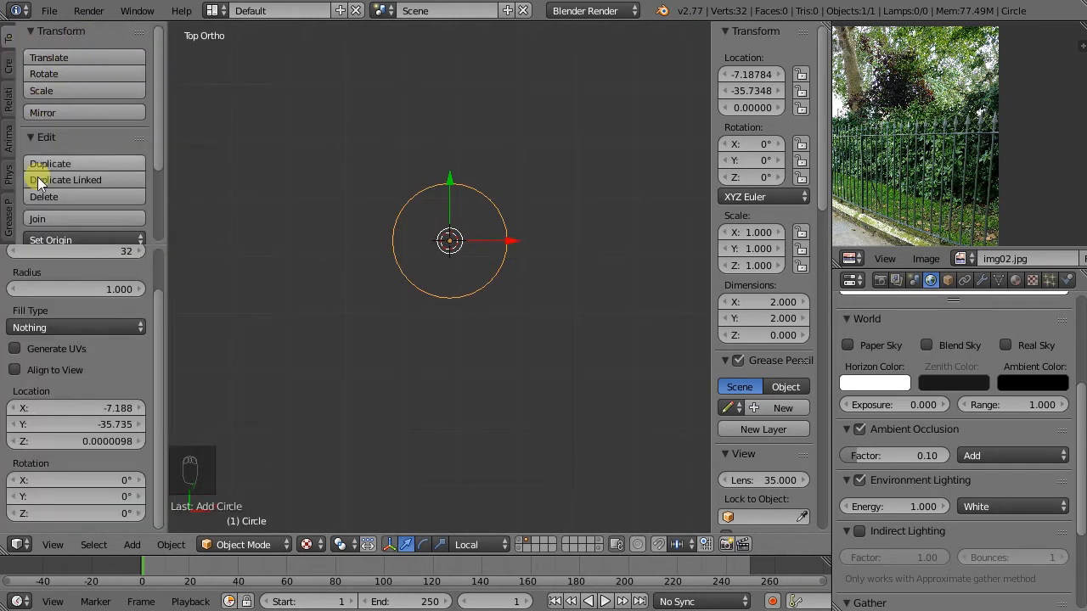
scroll(101, 288, up, 2)
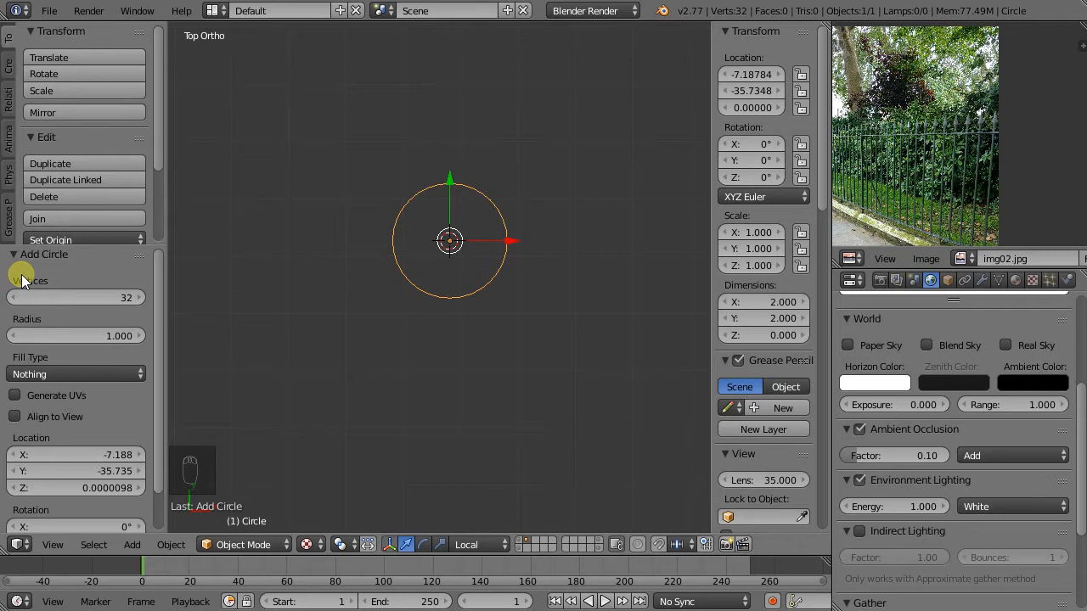
scroll(443, 209, up, 4)
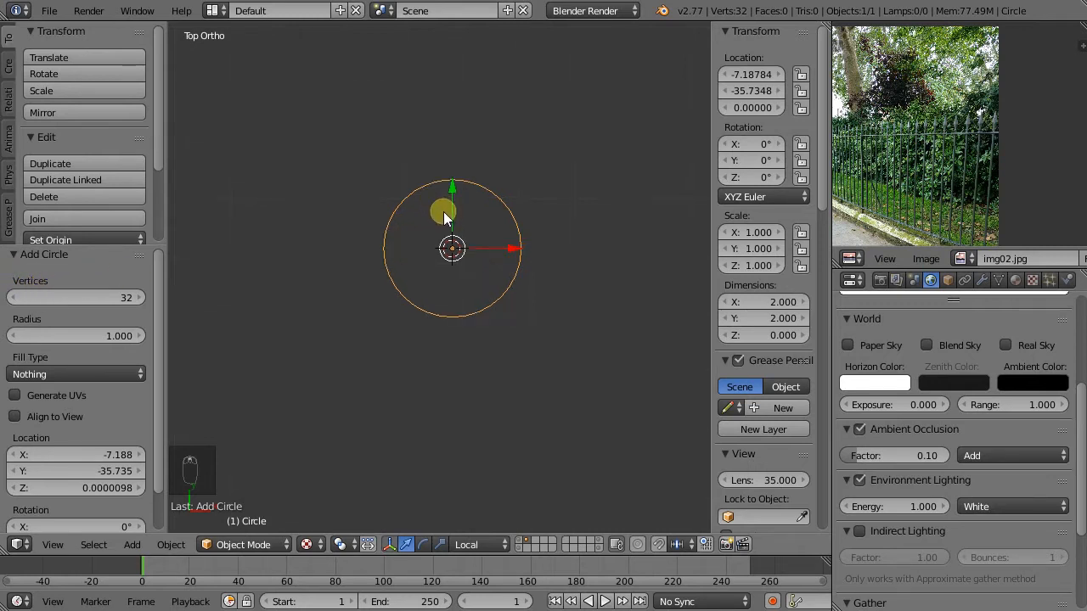
click(47, 296)
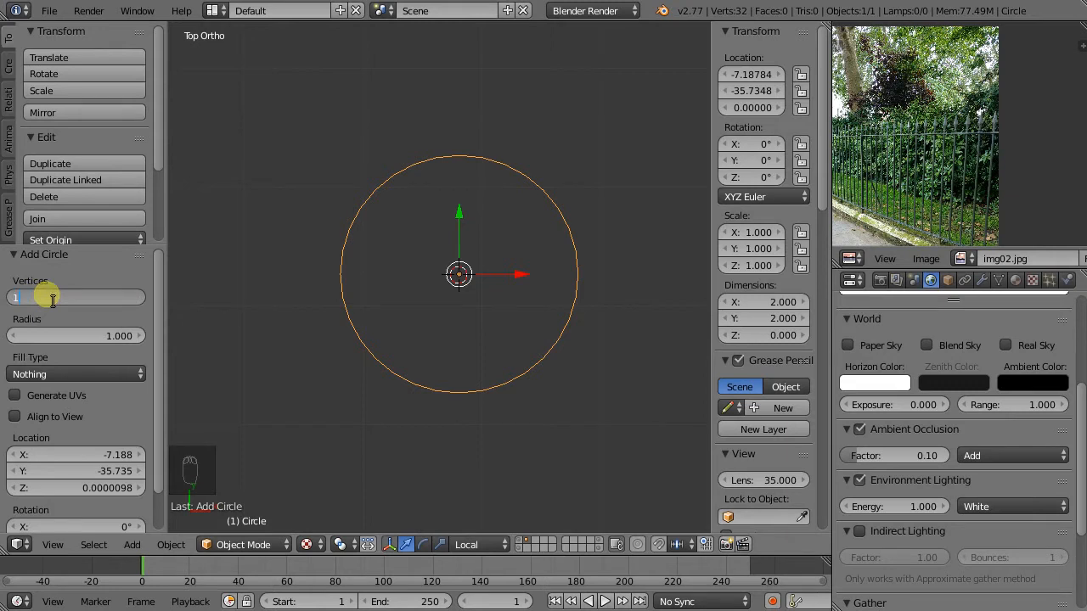
key(Return)
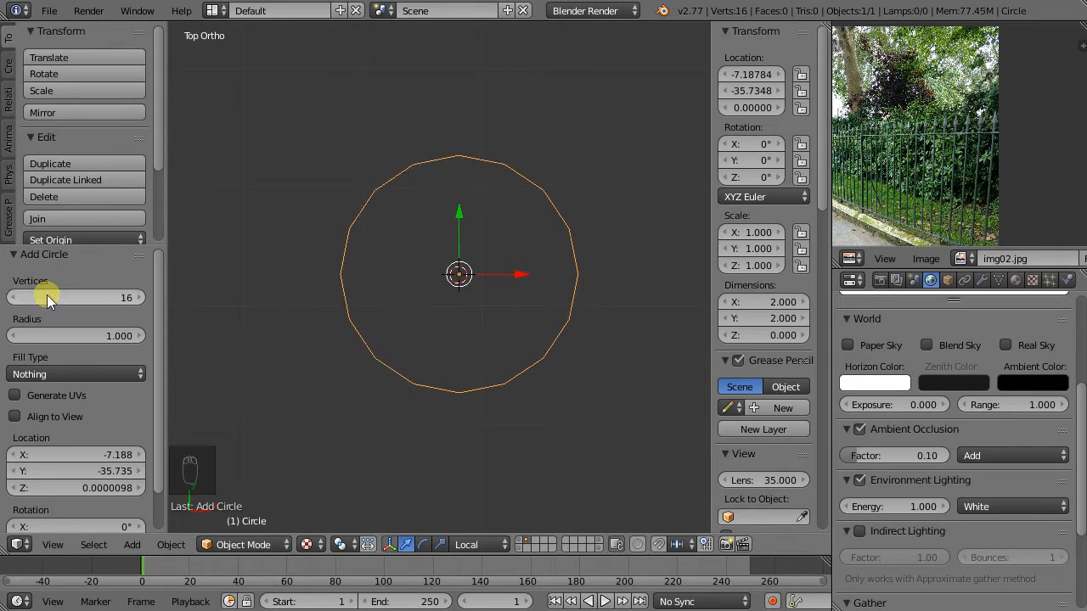
- Try a radius of 0.02 for the circle
click(91, 336)
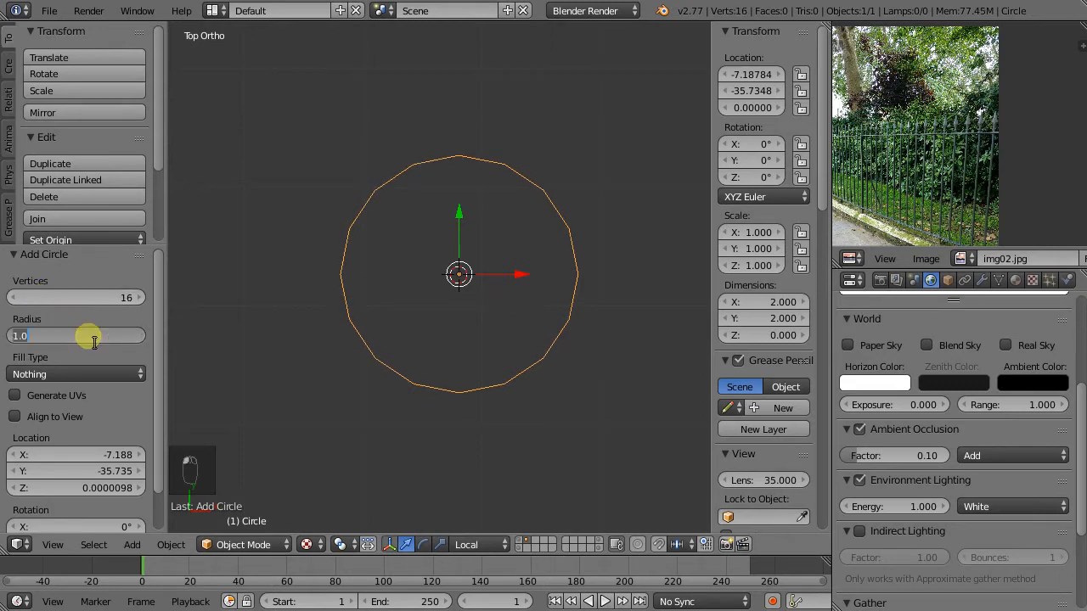
key(BackSpace)
text(.02)
key(Return)
scroll(452, 273, up, 8)
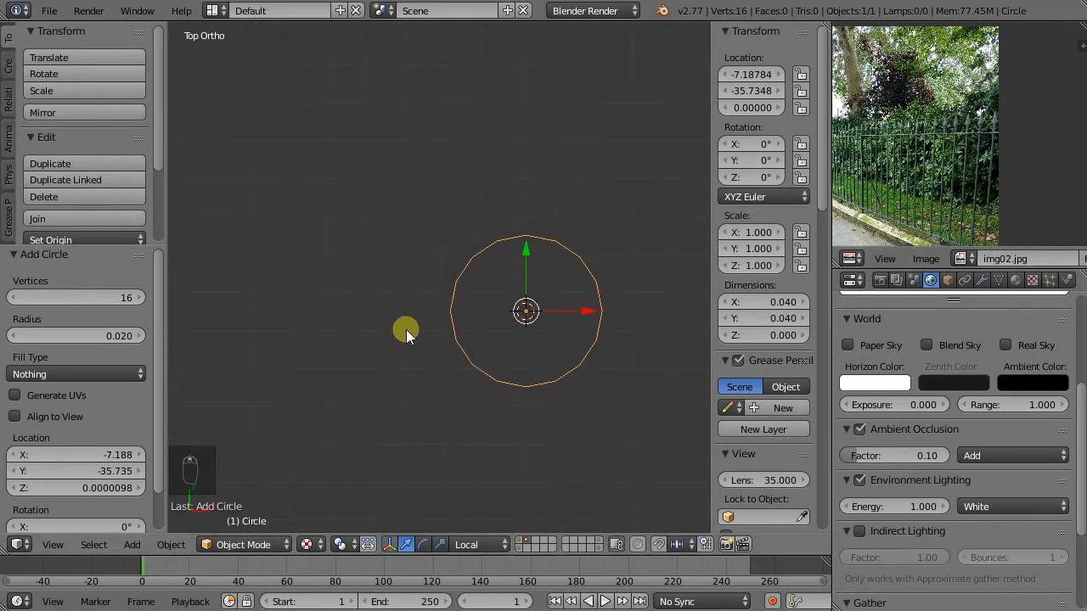
- Set the circle's radius to 0.015 and its fill type to Ngon
click(79, 338)
text(.015)
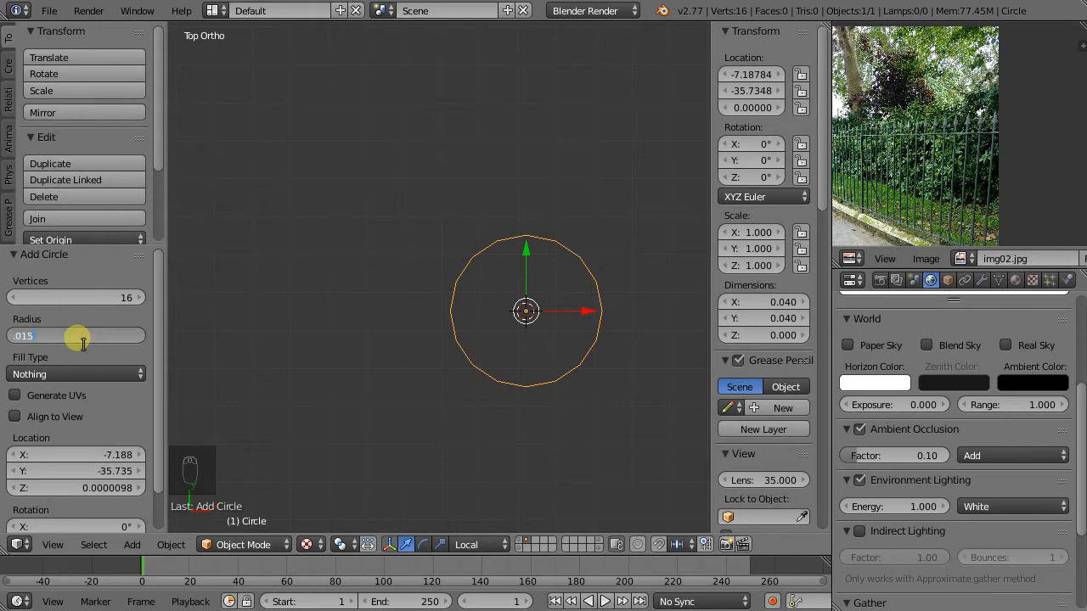
key(Return)
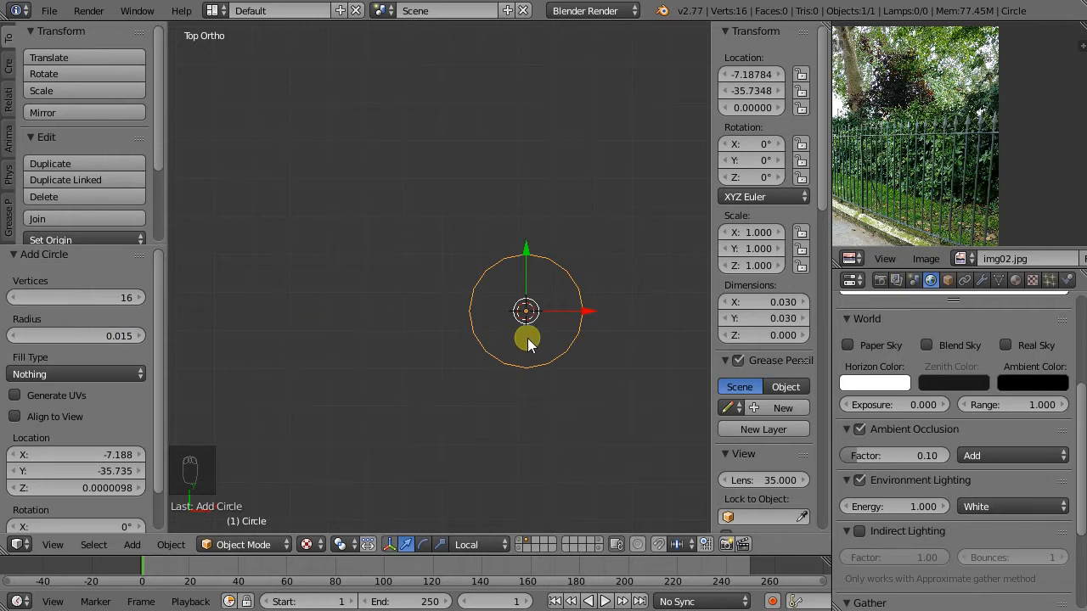
click(35, 375)
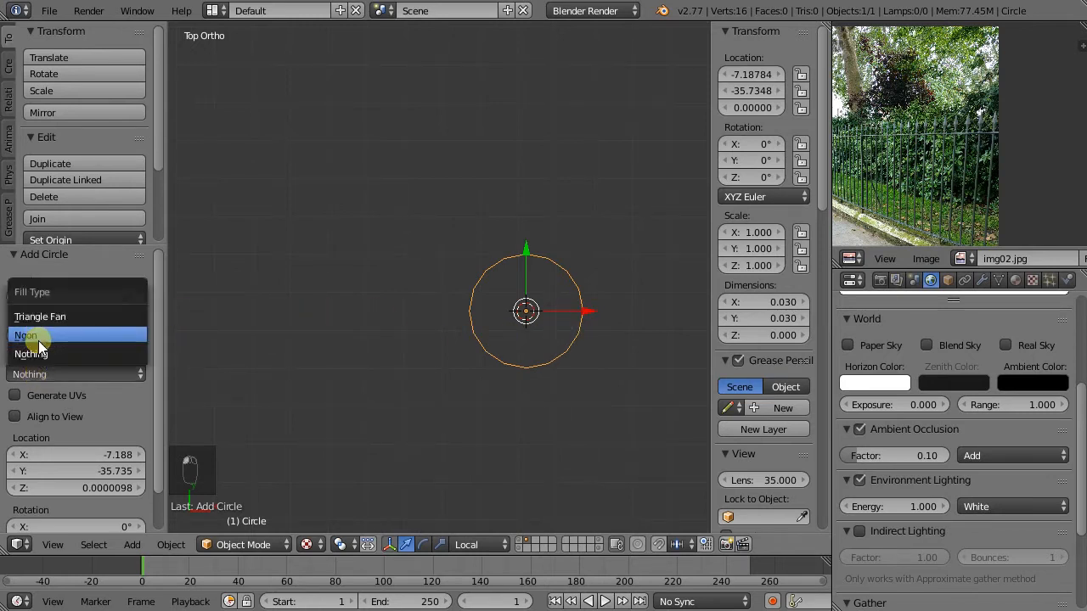
click(37, 337)
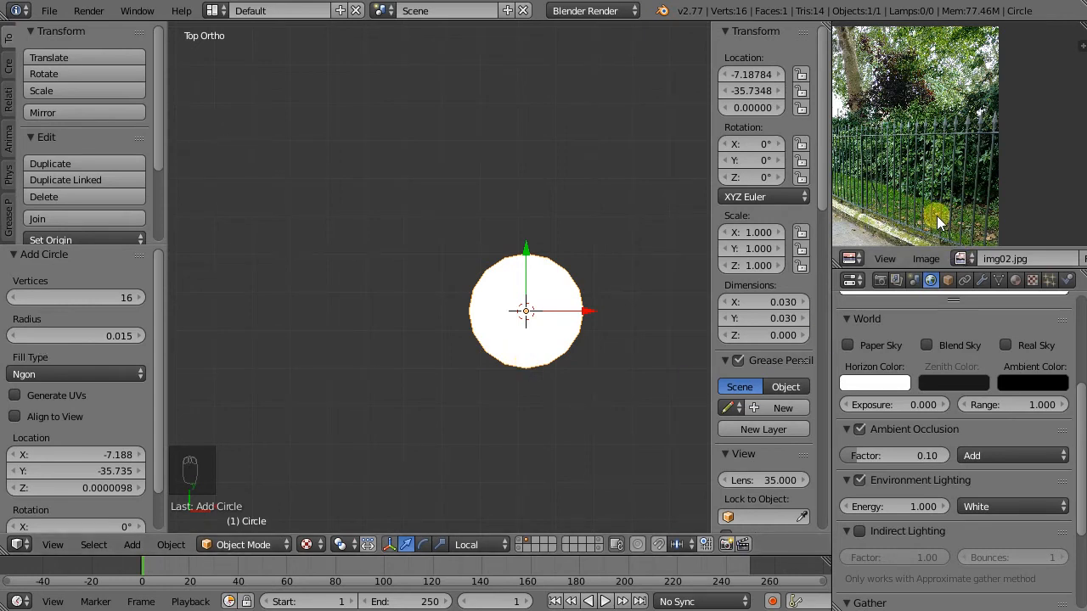
- Switch the filled circle from Object Mode to Edit Mode
scroll(481, 385, down, 2)
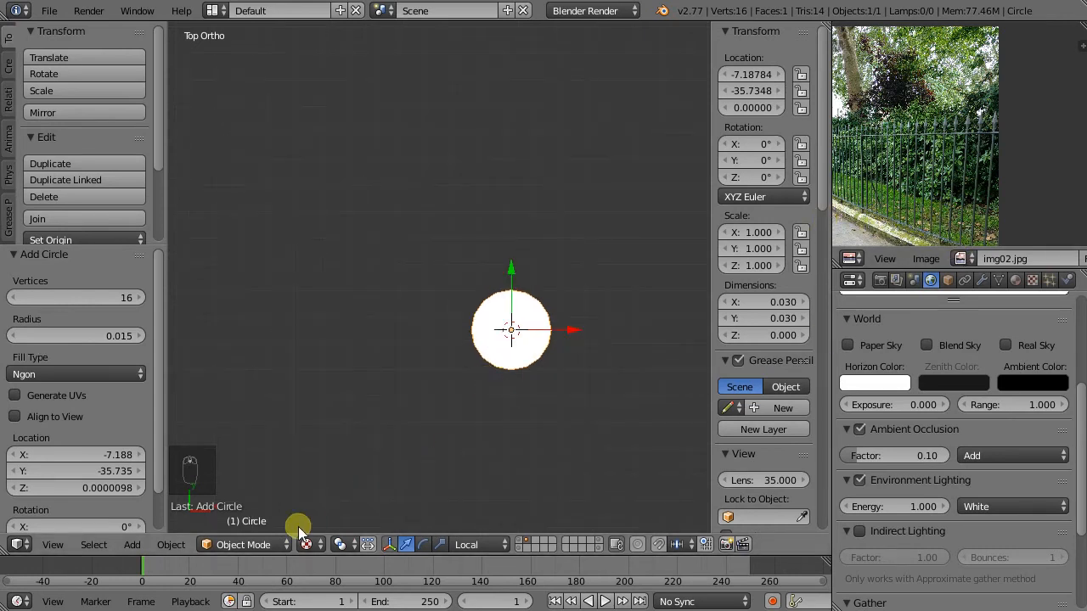
middle_drag(516, 427, 514, 309)
scroll(454, 272, up, 1)
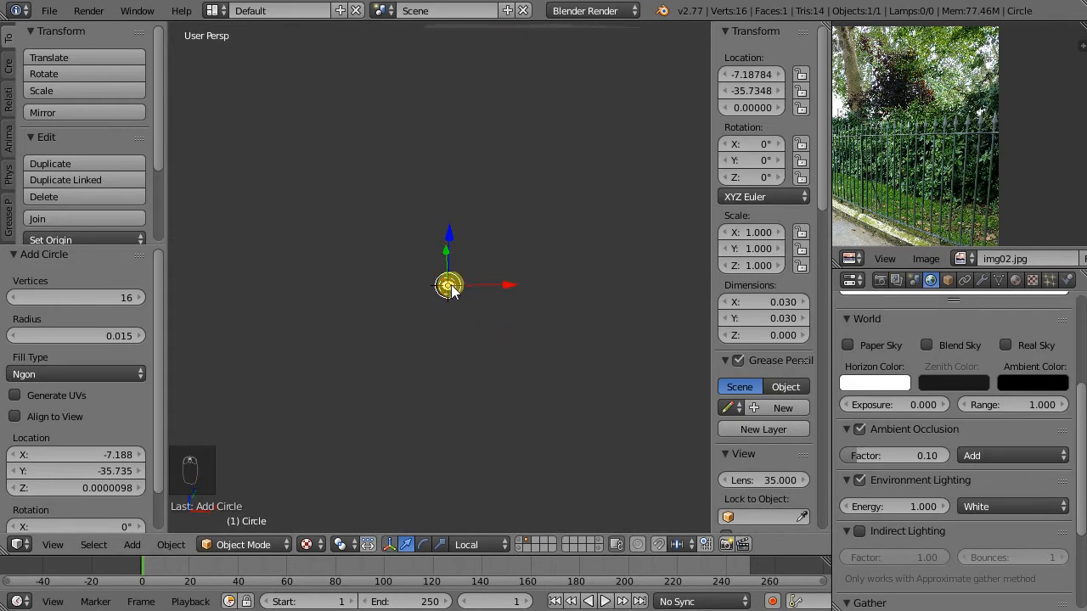
click(230, 544)
click(243, 510)
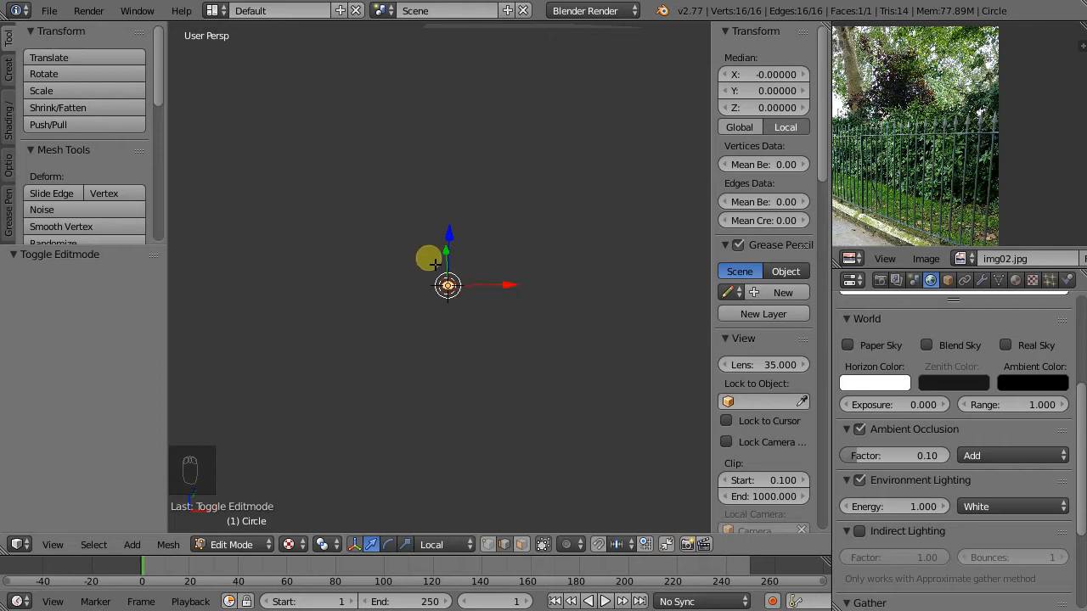
key(ctrl+6)
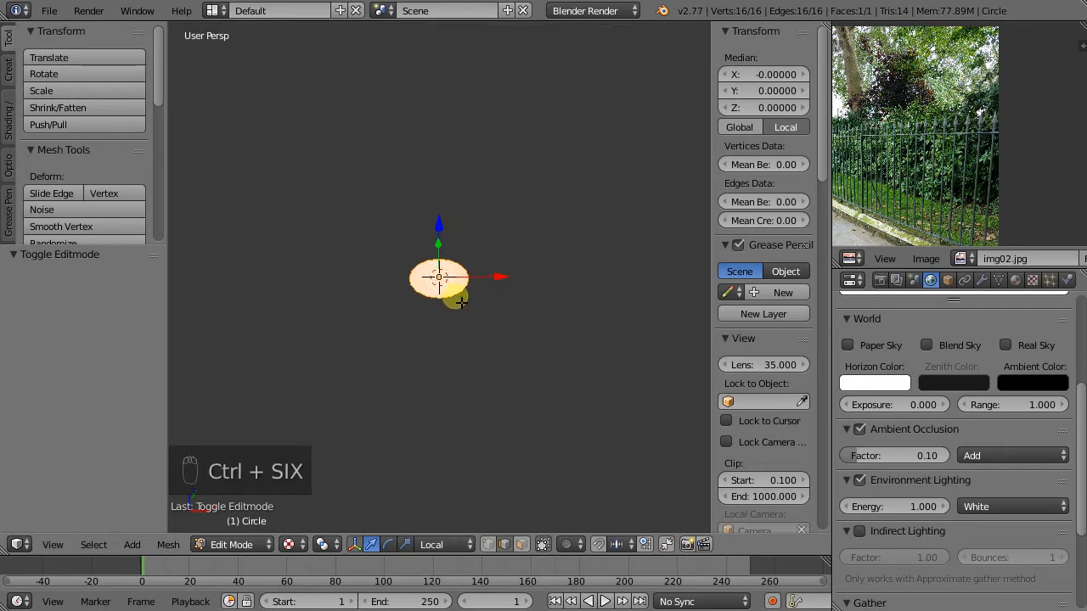
right_click(441, 278)
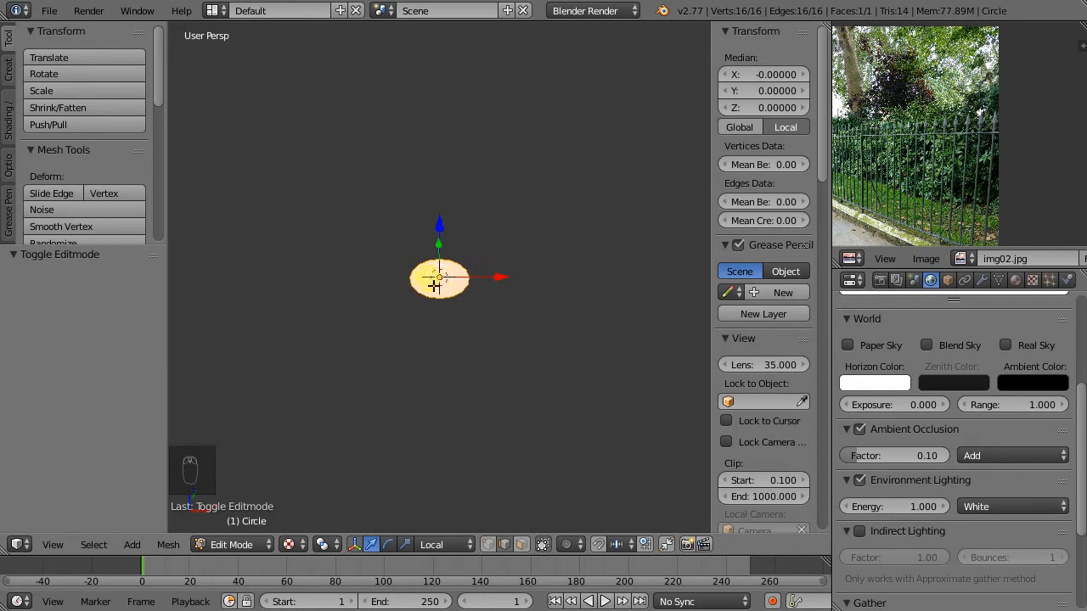
- Set the 3D view's clip start distance to 0.01 so the small circle can be viewed up close
scroll(453, 276, up, 3)
scroll(453, 276, down, 2)
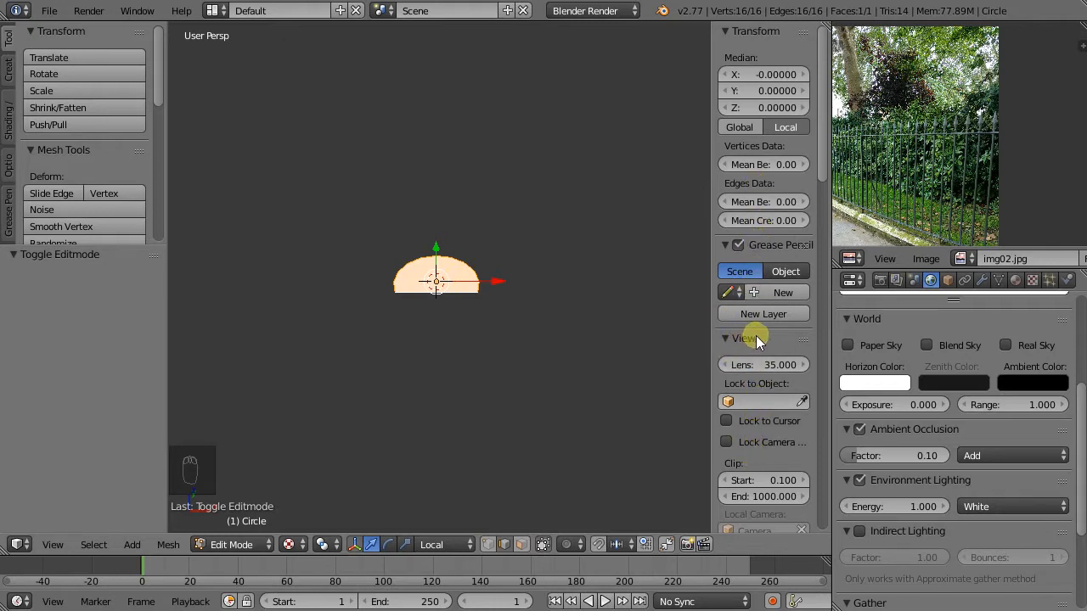
click(764, 481)
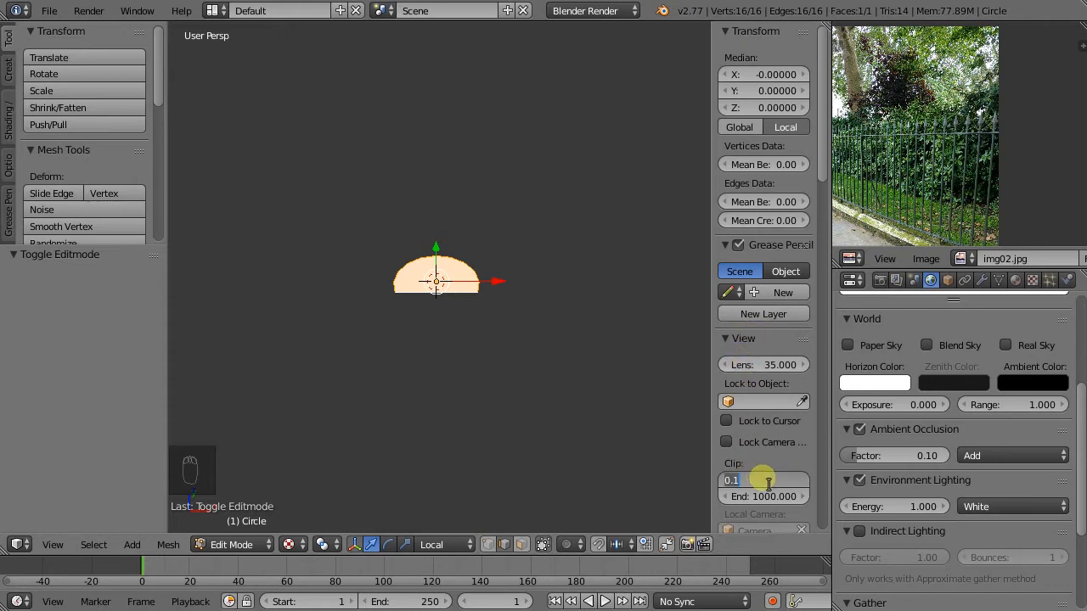
key(BackSpace)
key(Return)
middle_drag(391, 104, 438, 333)
scroll(449, 291, up, 5)
scroll(454, 291, down, 5)
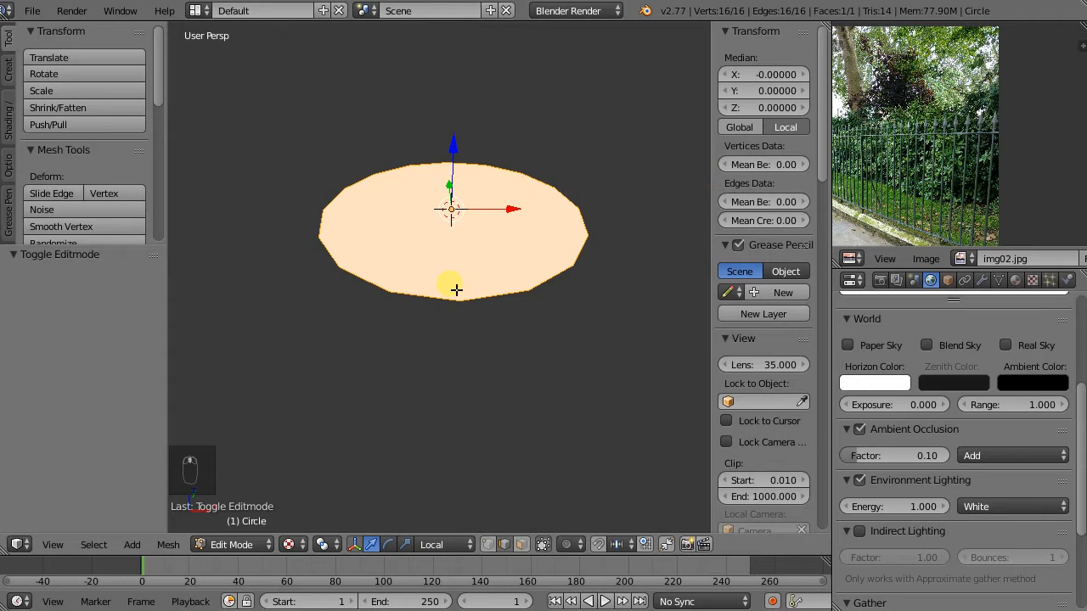
scroll(471, 230, down, 4)
middle_drag(431, 233, 311, 485)
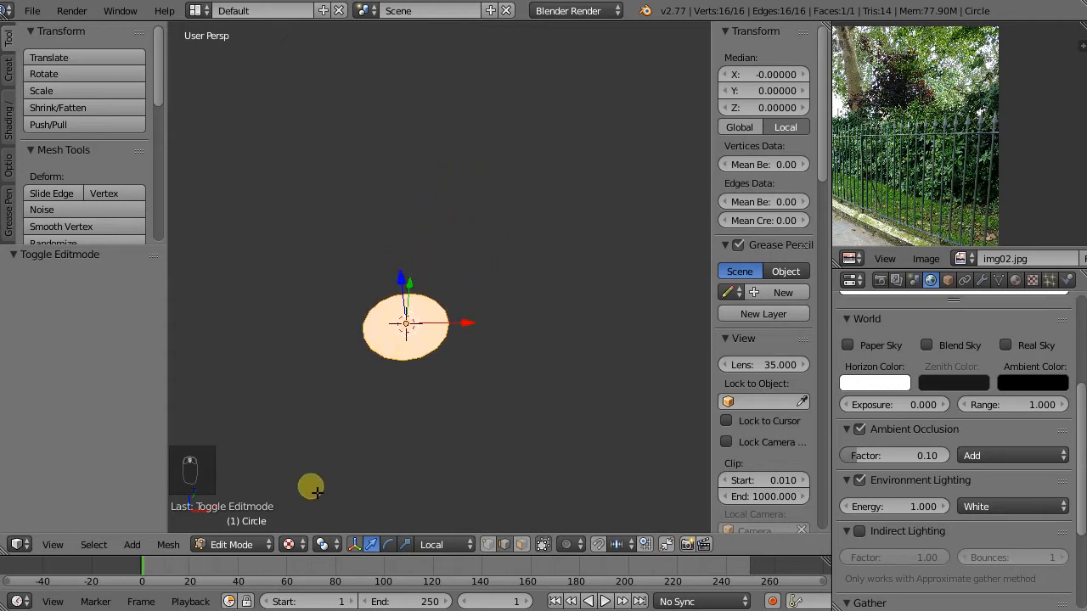
- Try extruding the circle's face upward by about 0.029 in face select mode
click(521, 548)
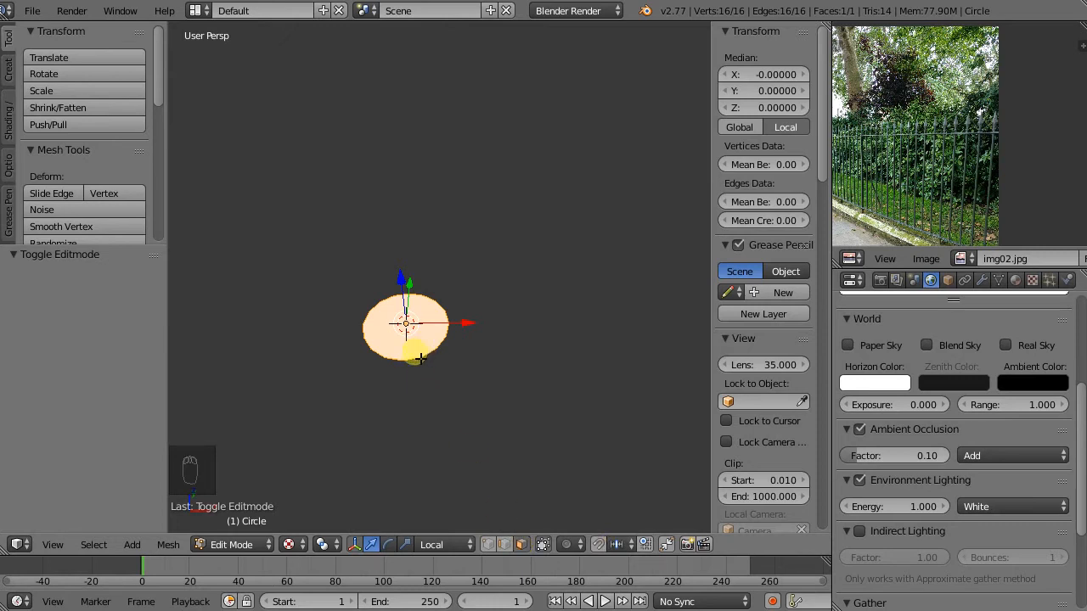
key(e)
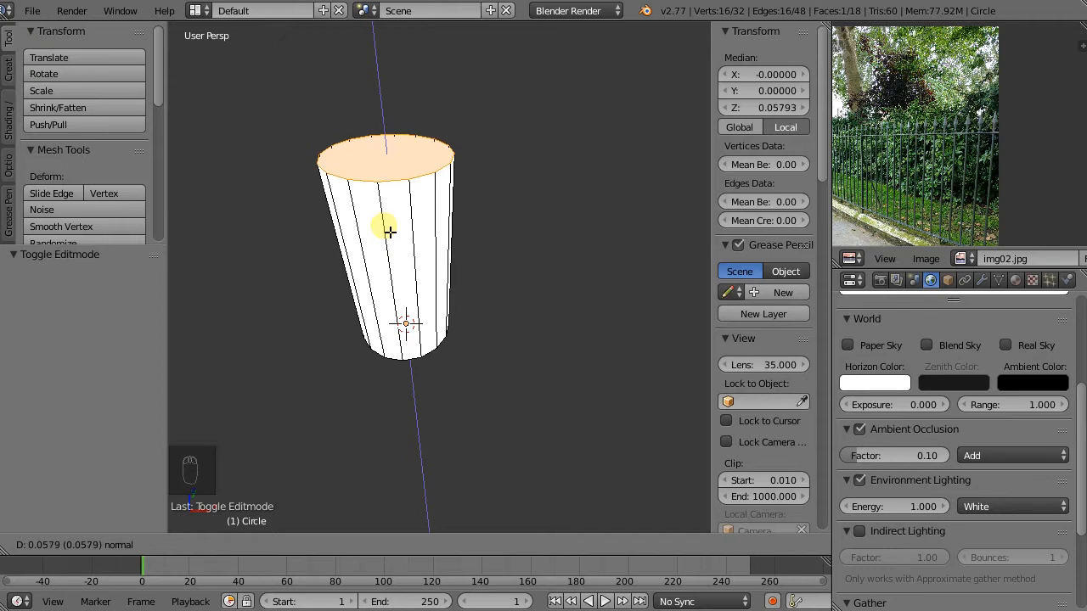
click(389, 296)
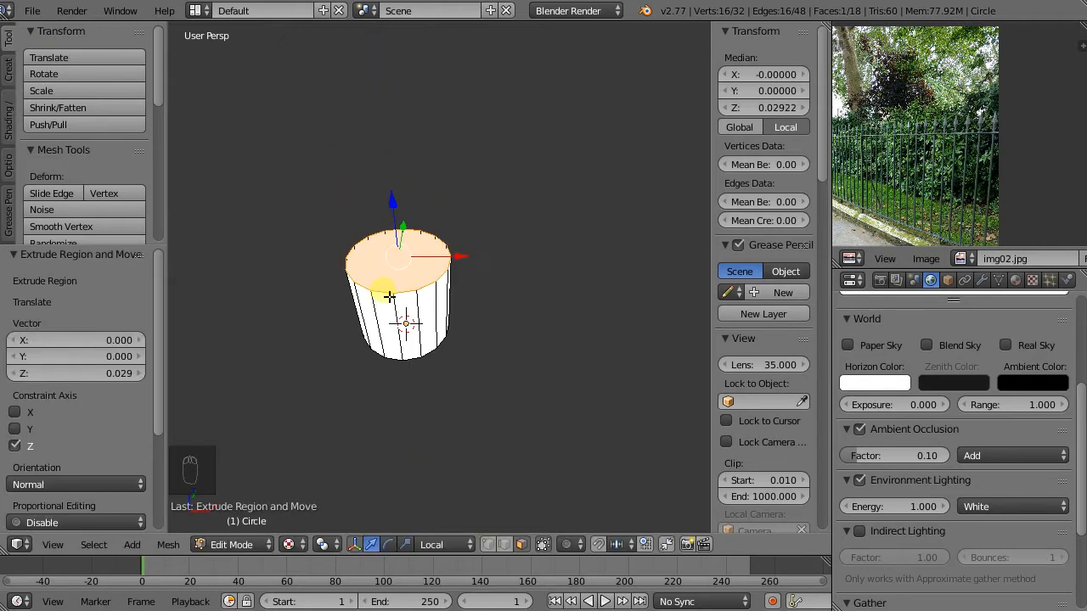
key(ctrl+z)
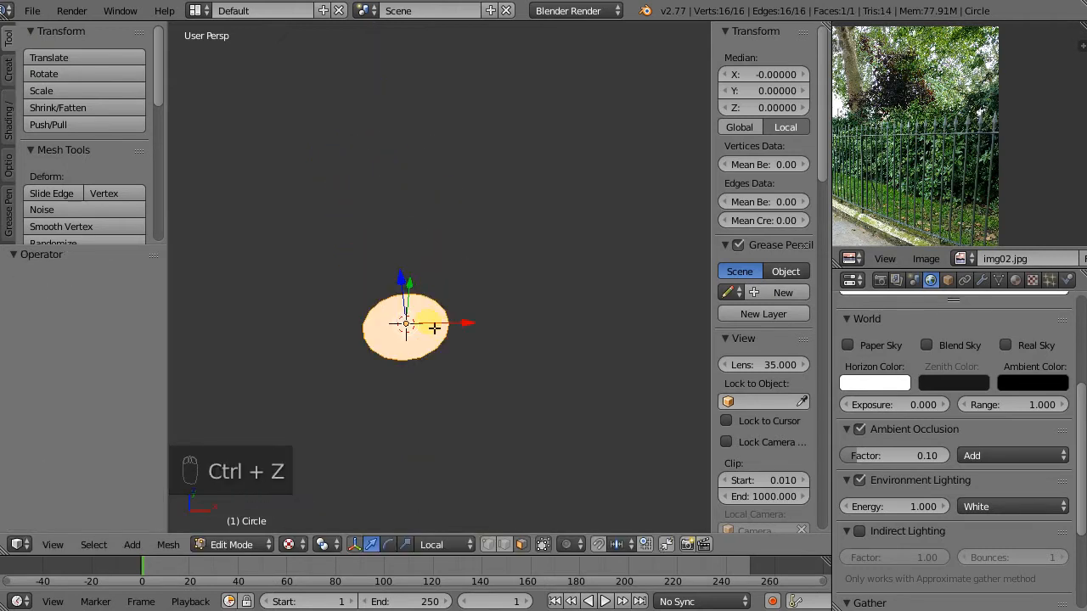
- Try rotating the circle's face by about 42° and extruding it about 0.06 along its normal
key(r)
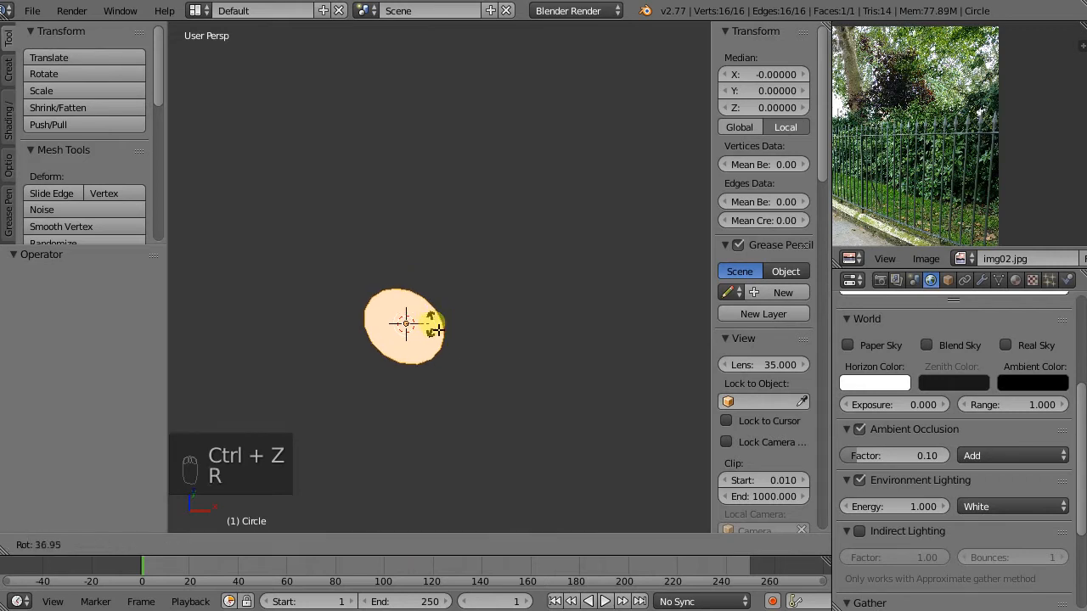
click(435, 327)
key(e)
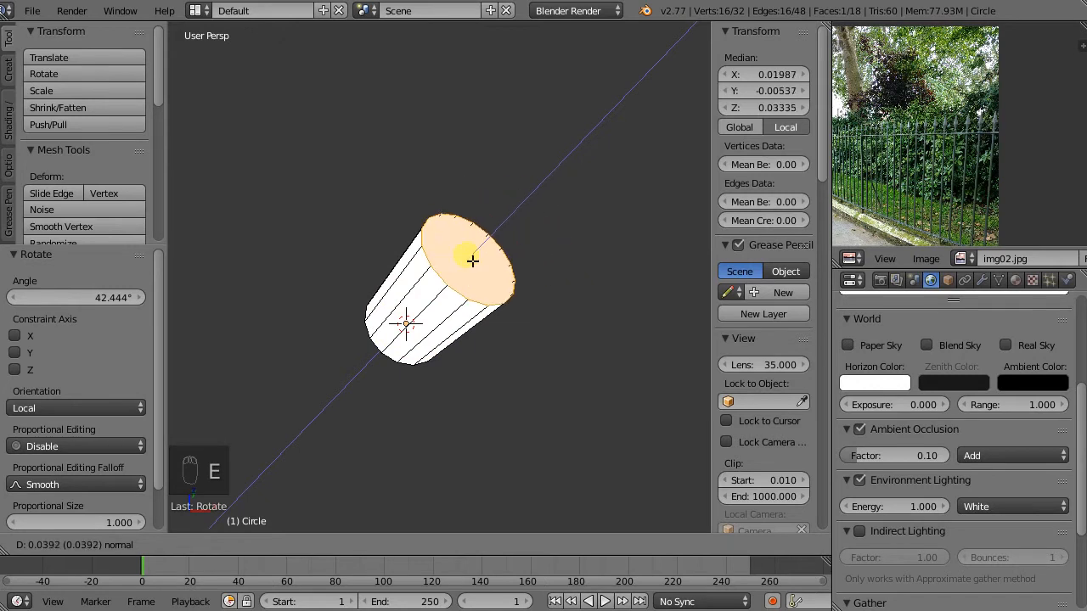
click(504, 224)
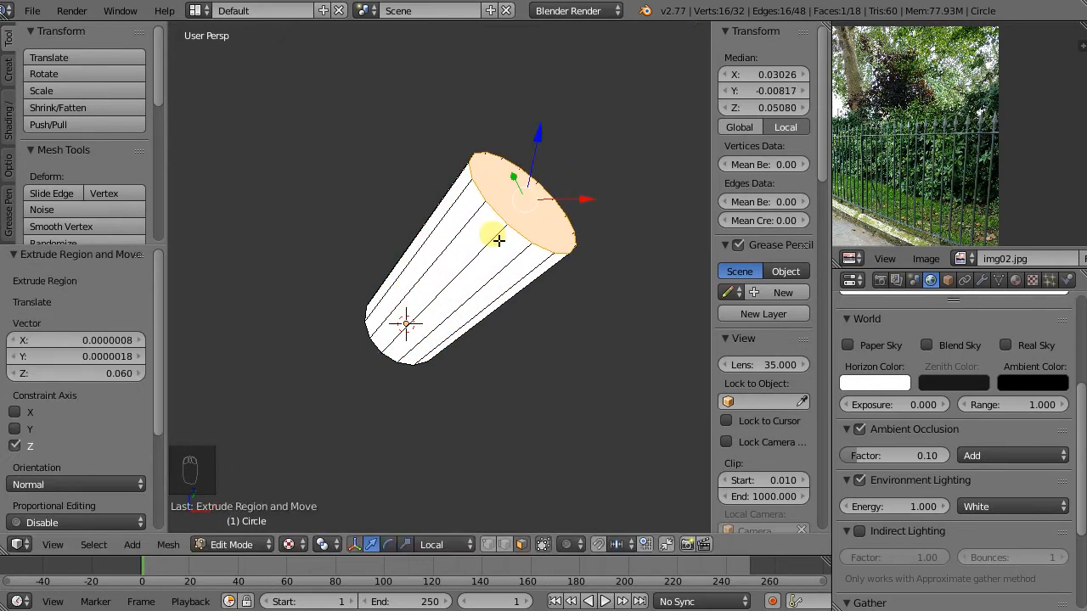
key(ctrl+z)
key(ctrl+z)
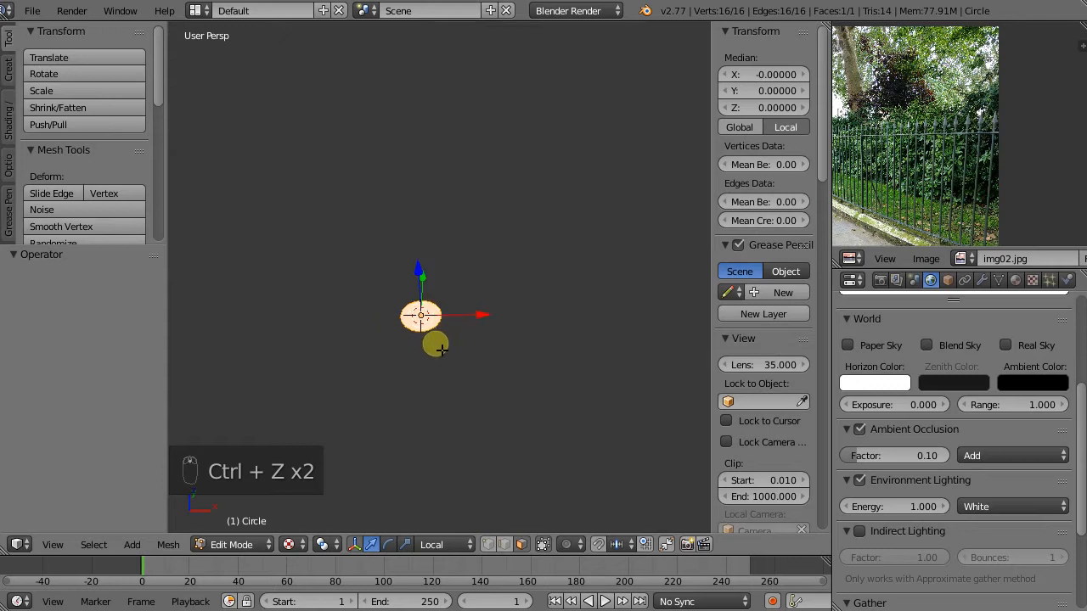
- Extrude the circle's face upward into a fence bar and set the end face's local Z to 1.85
key(e)
click(419, 159)
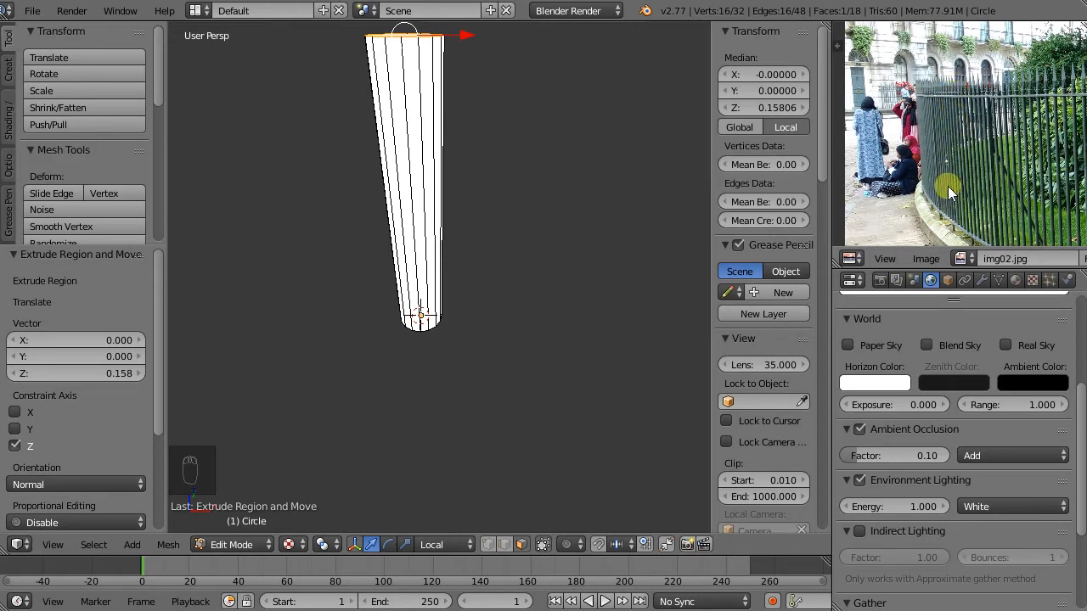
middle_drag(925, 214, 895, 80)
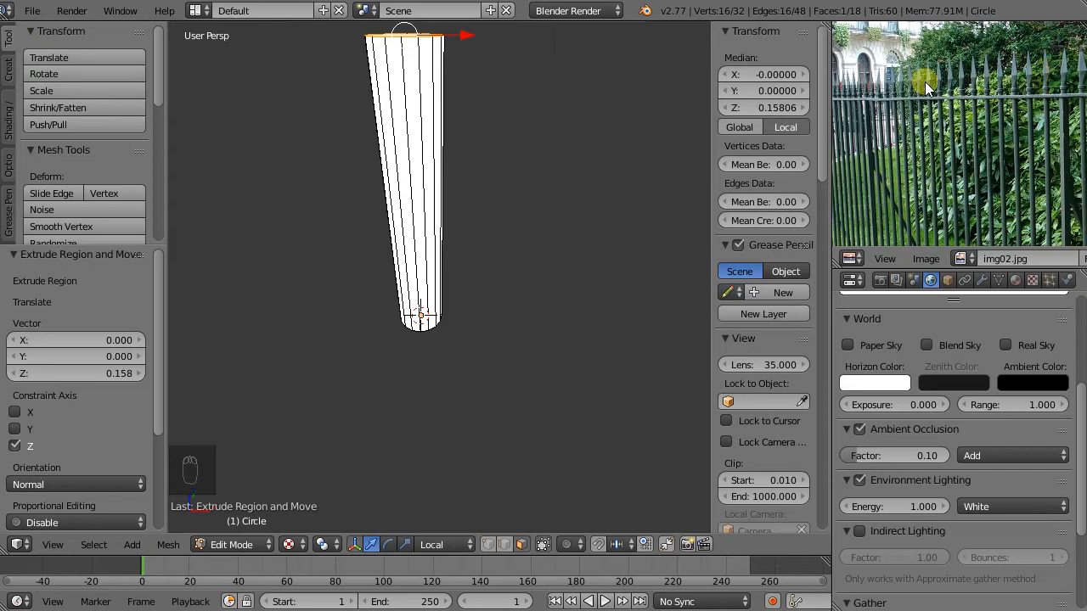
scroll(498, 204, down, 4)
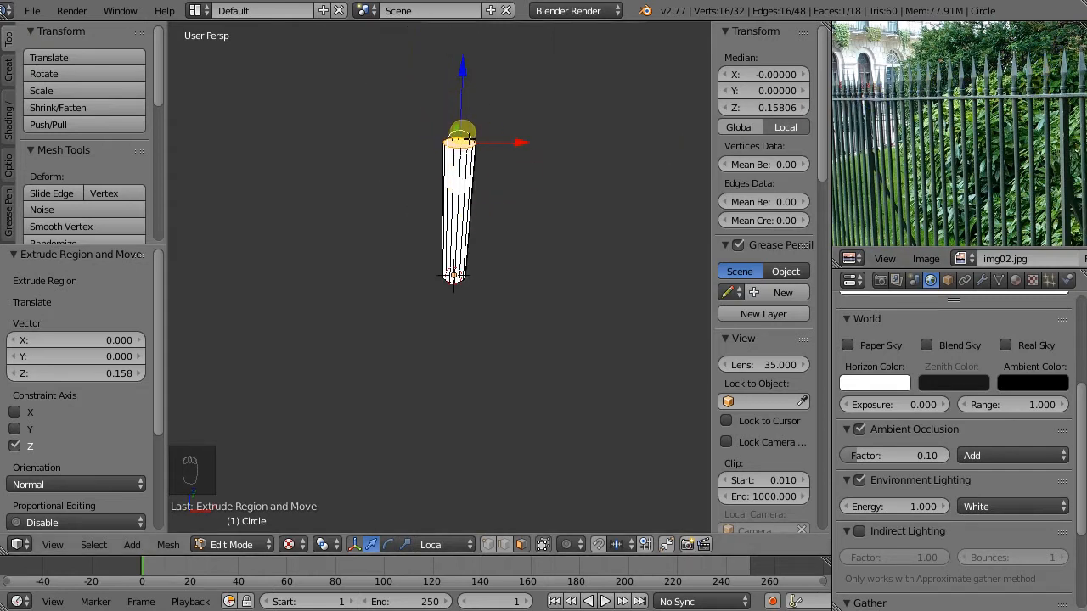
click(764, 108)
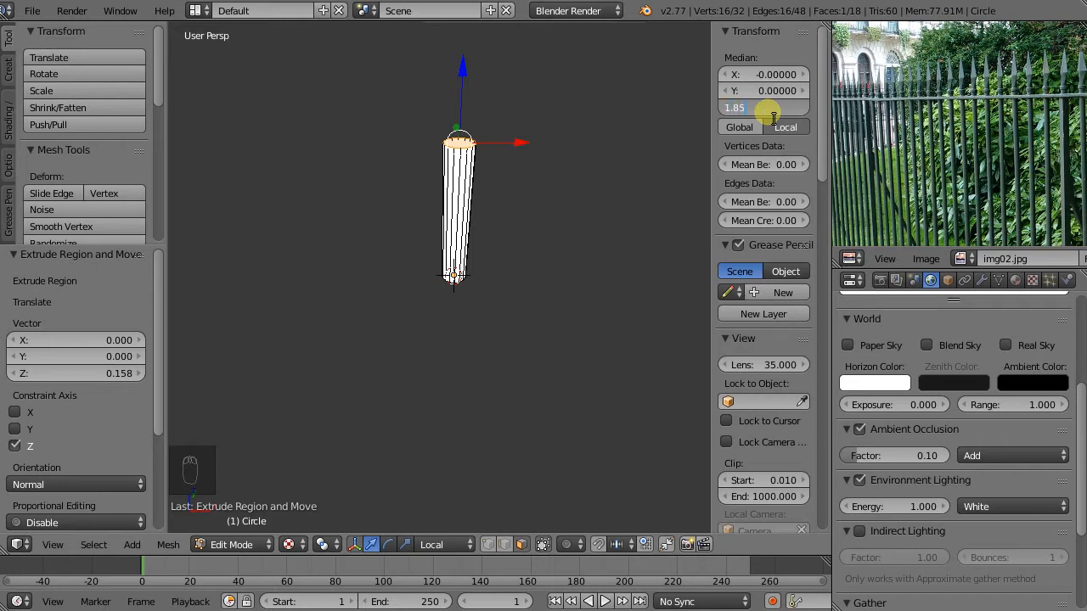
text(1.85)
key(Return)
- Try extruding the bar's end face up by about 0.005 and scaling it by about 1.23
scroll(391, 247, down, 6)
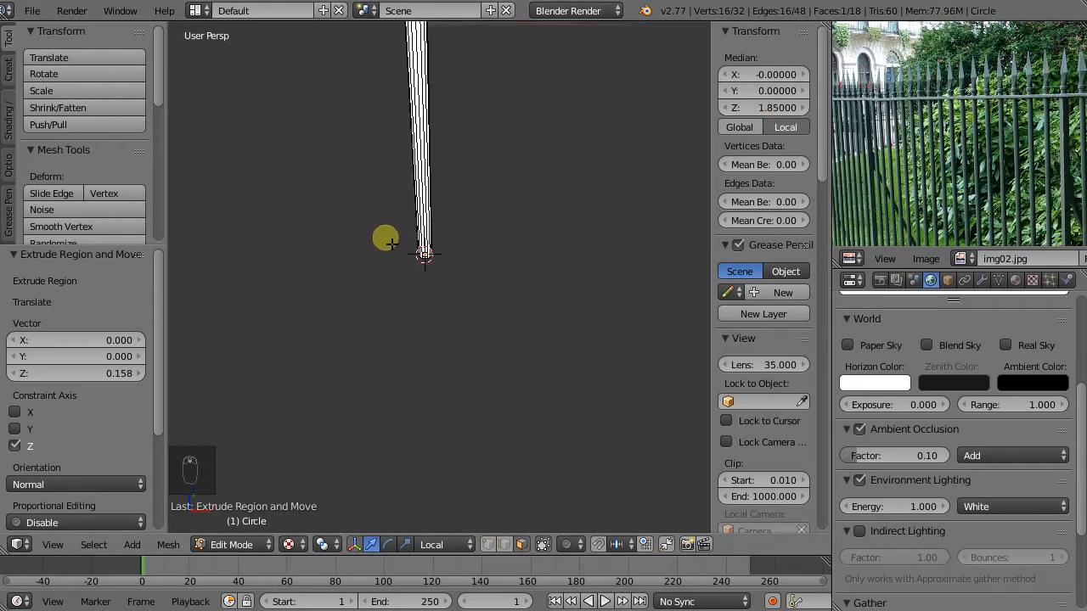
scroll(400, 266, down, 5)
scroll(383, 198, up, 6)
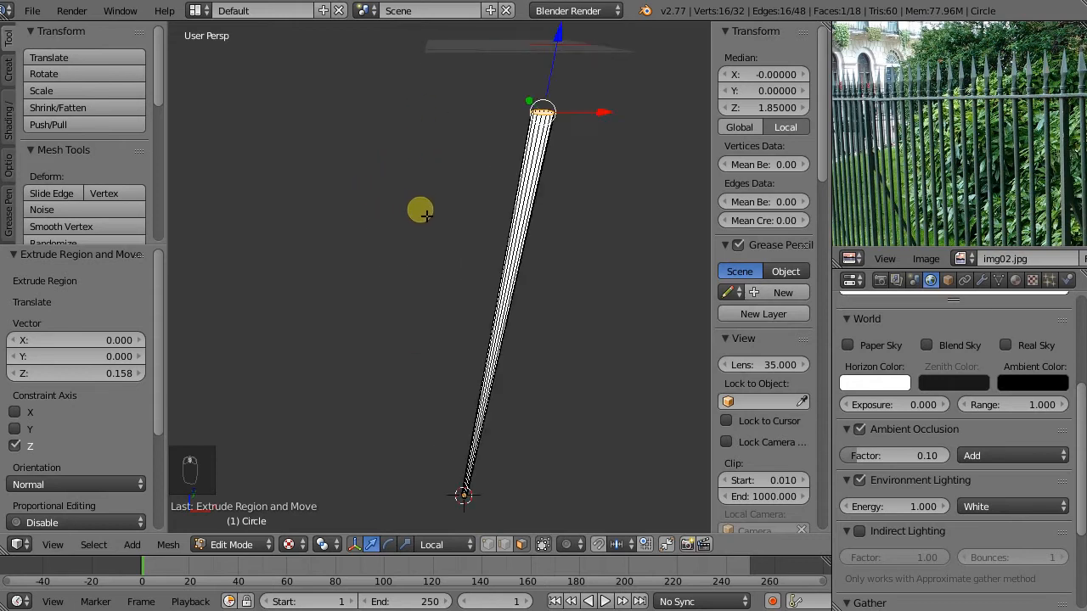
middle_drag(528, 157, 553, 150)
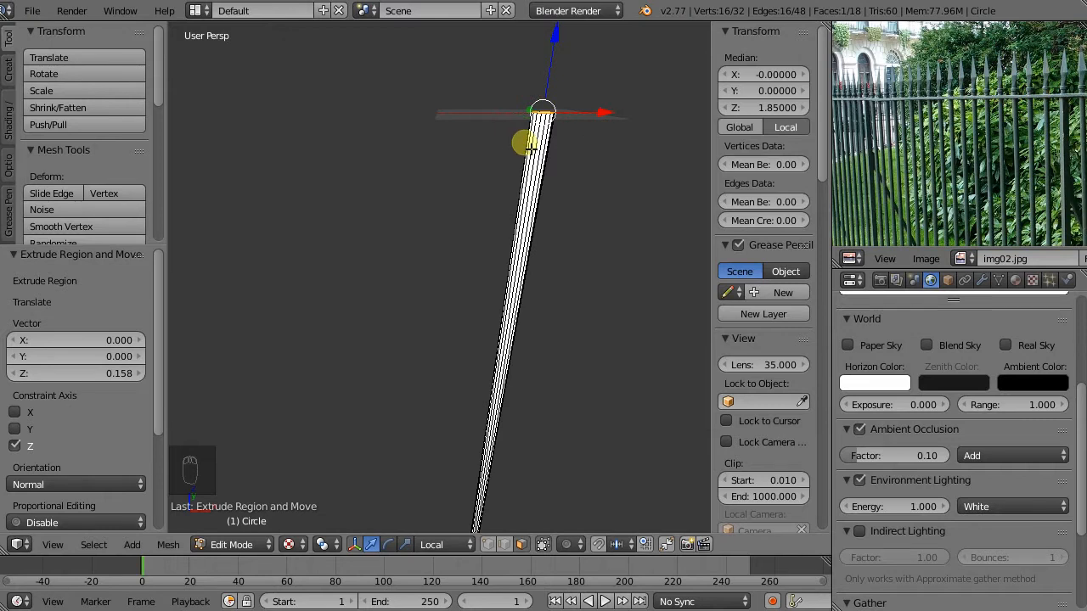
middle_drag(551, 114, 514, 158)
middle_drag(410, 252, 408, 262)
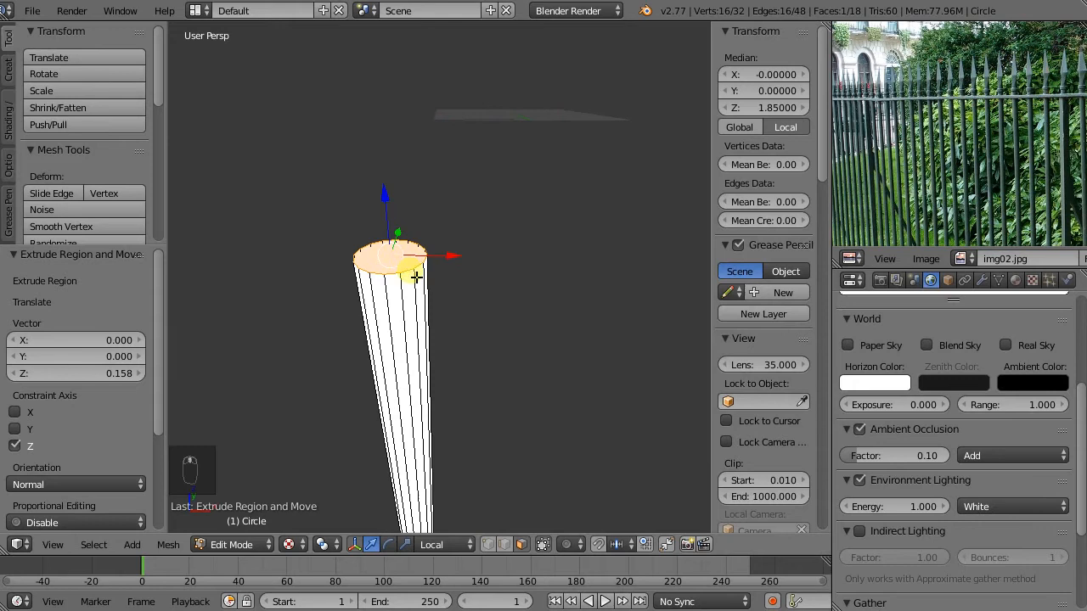
key(e)
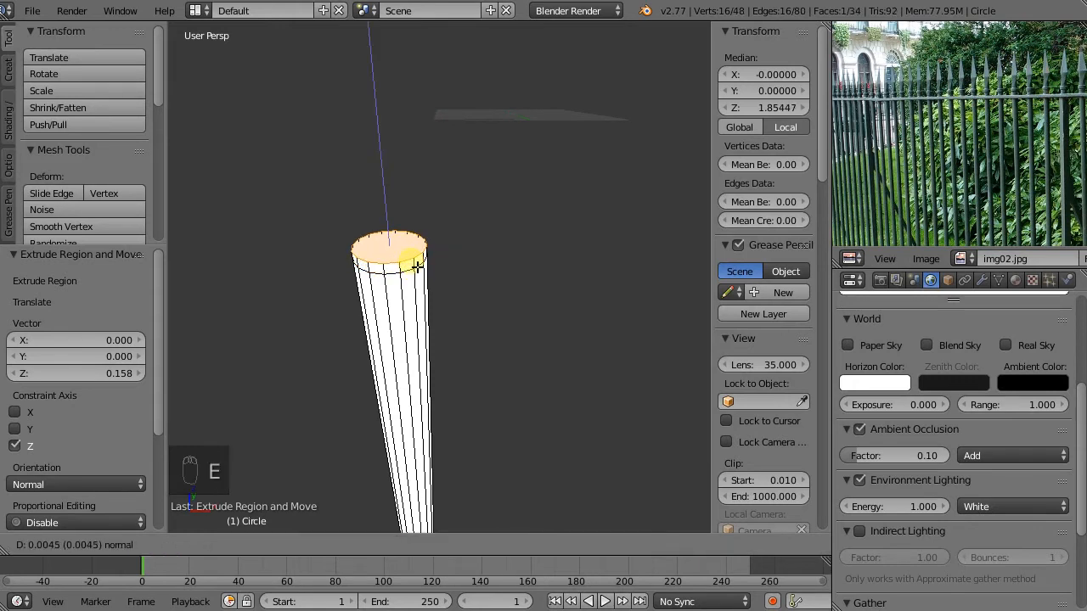
click(416, 267)
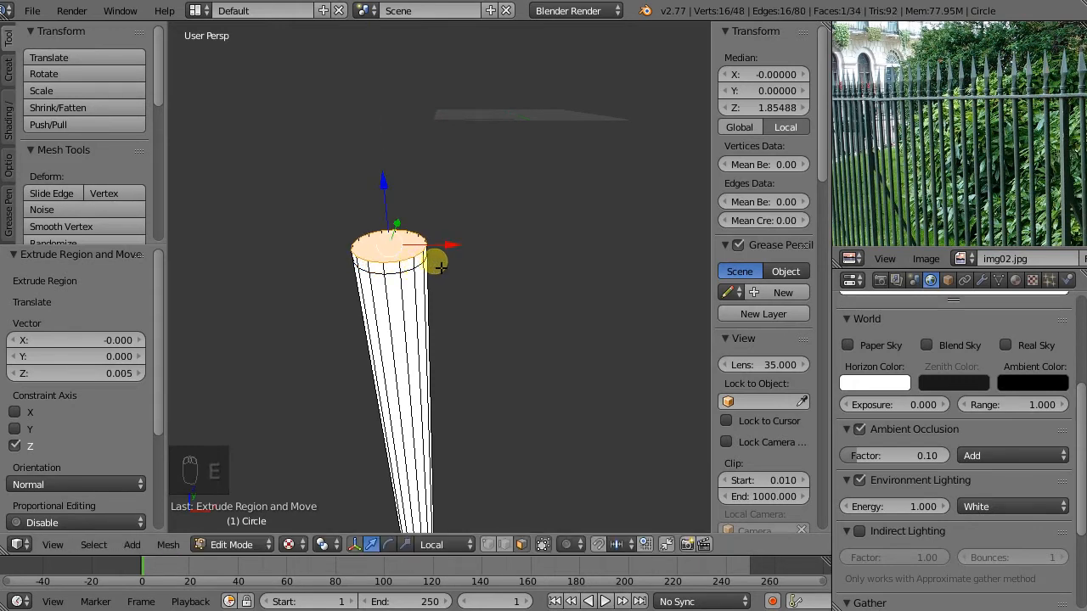
key(s)
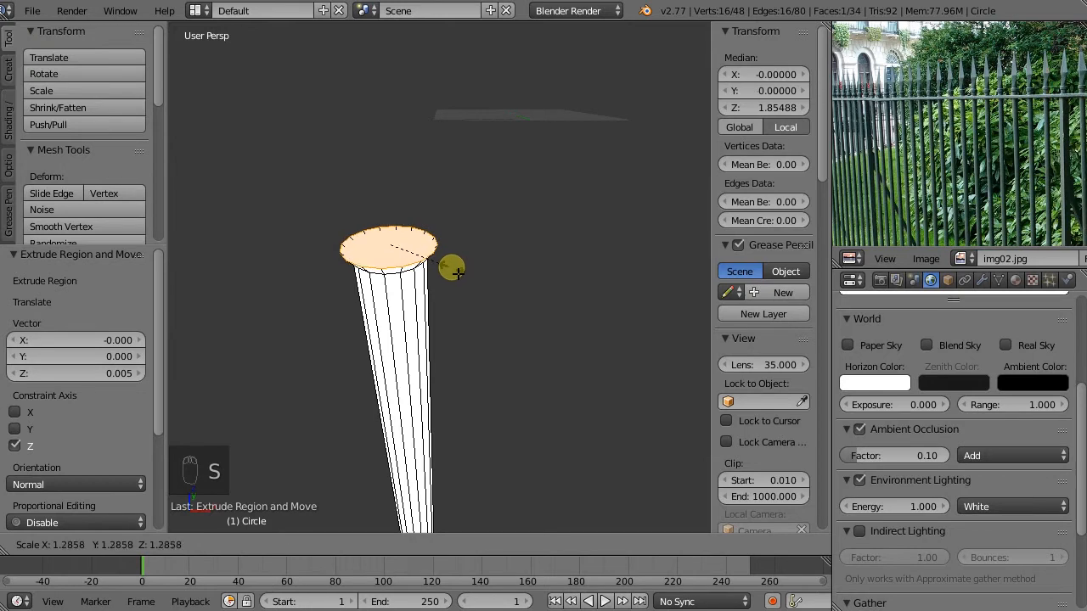
click(455, 271)
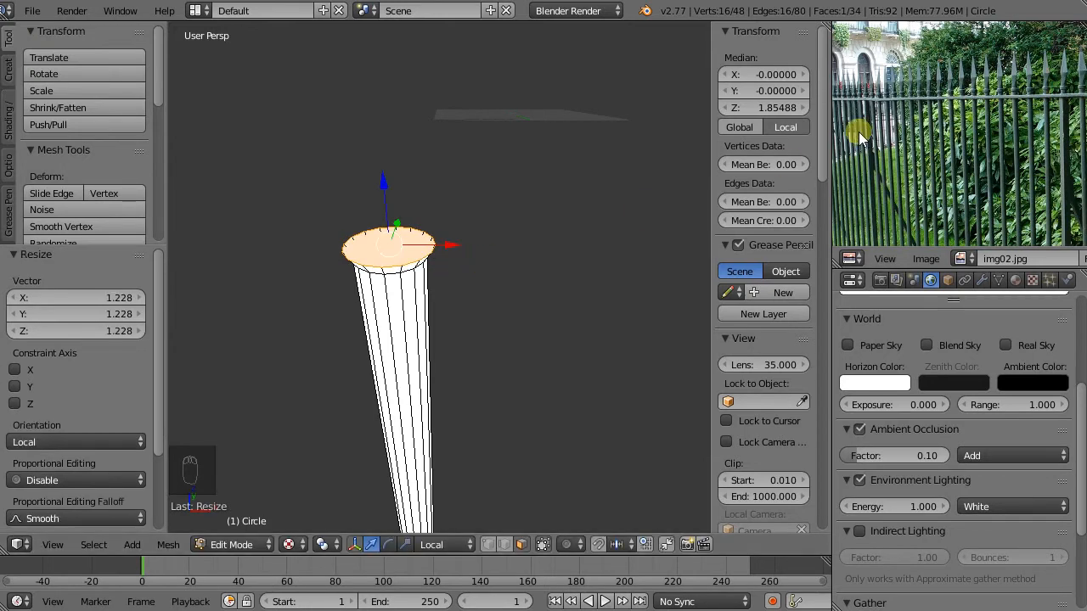
scroll(968, 91, up, 4)
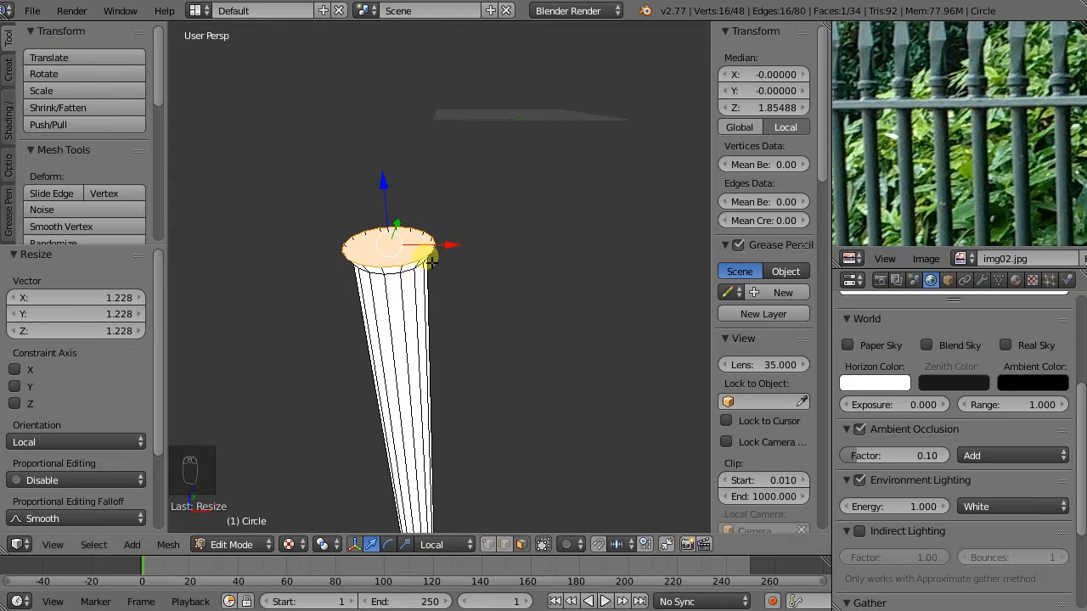
key(ctrl+z)
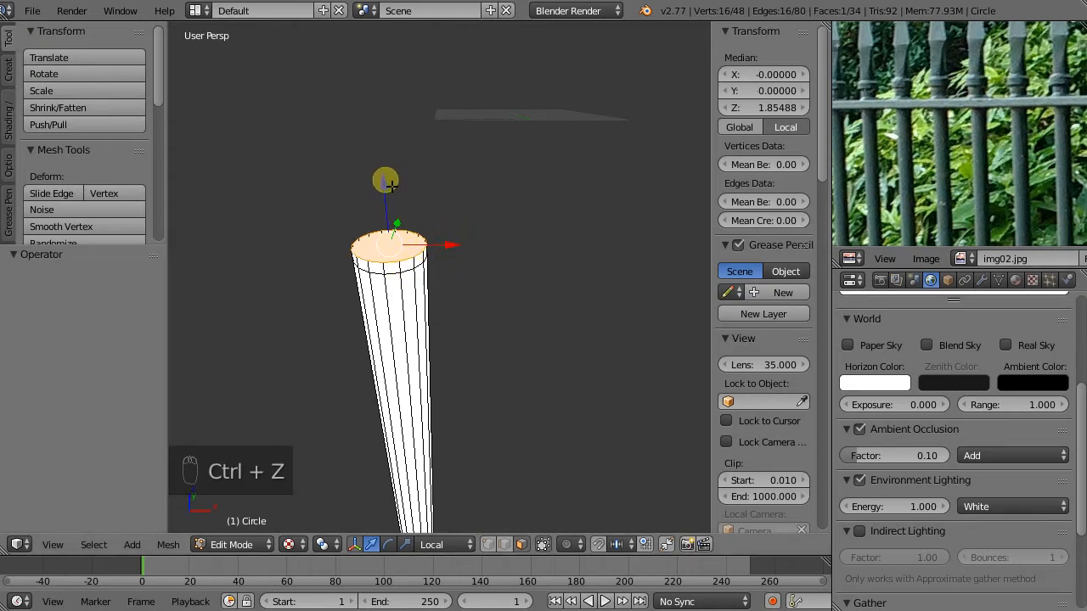
key(ctrl+z)
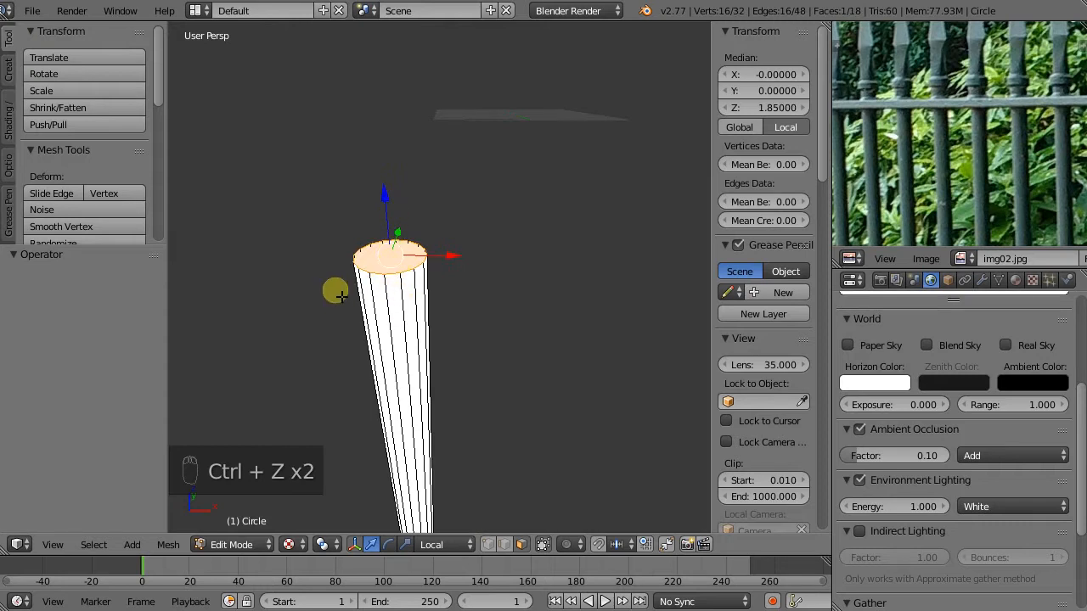
- Form a collar on the bar's end by extruding the face in place, scaling it by about 1.394 and extruding it up about 0.017
key(e)
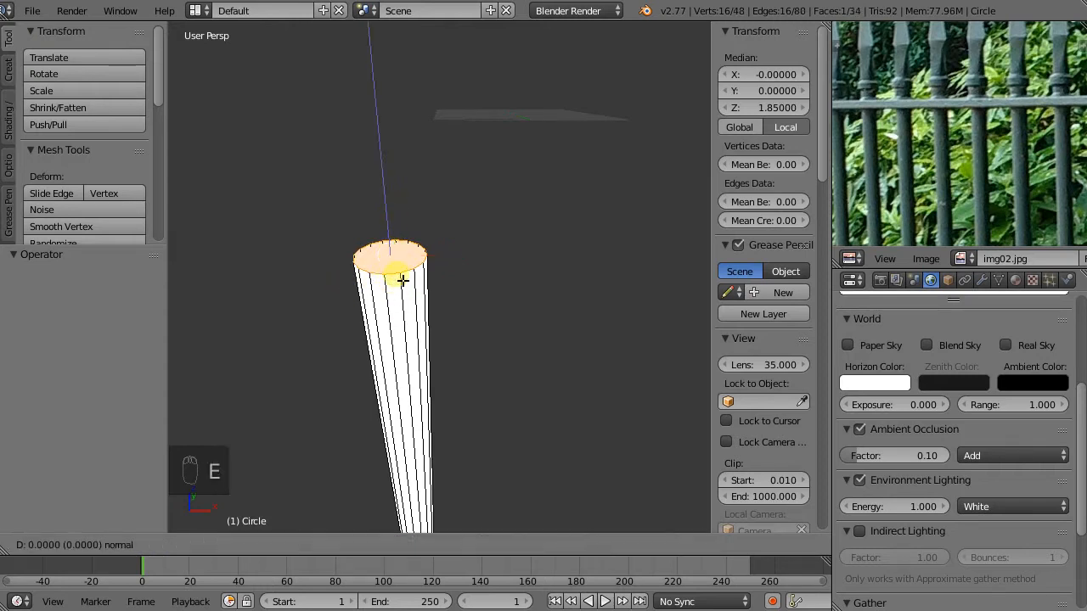
click(403, 280)
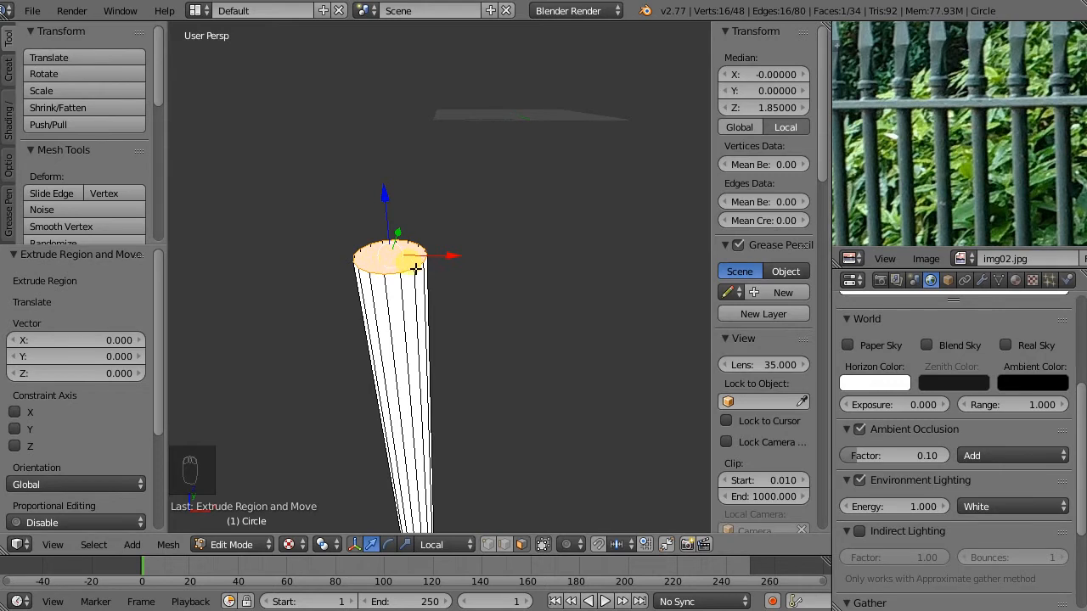
key(s)
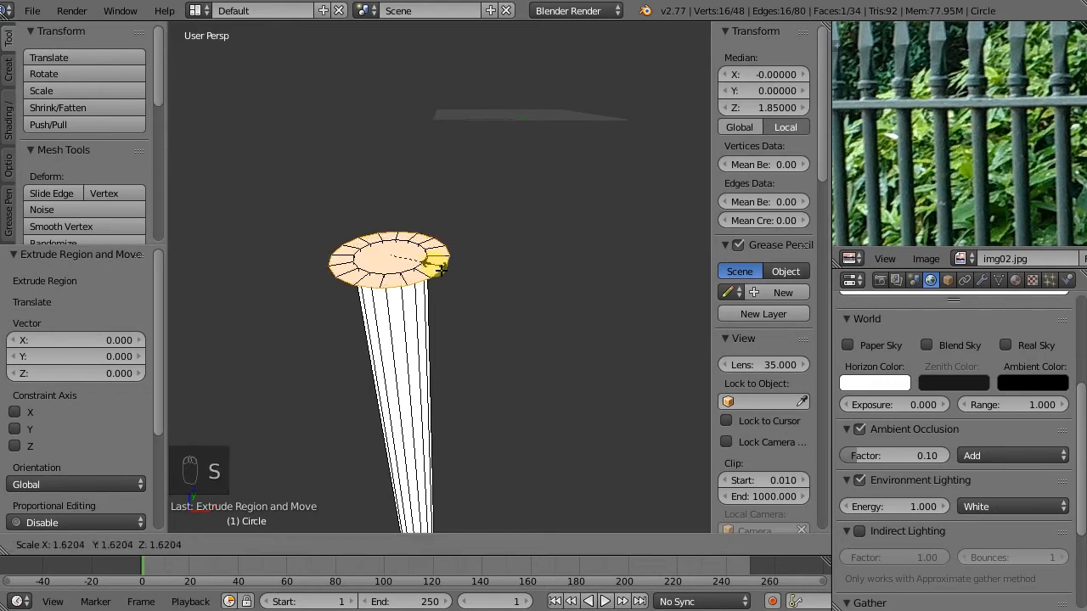
click(435, 267)
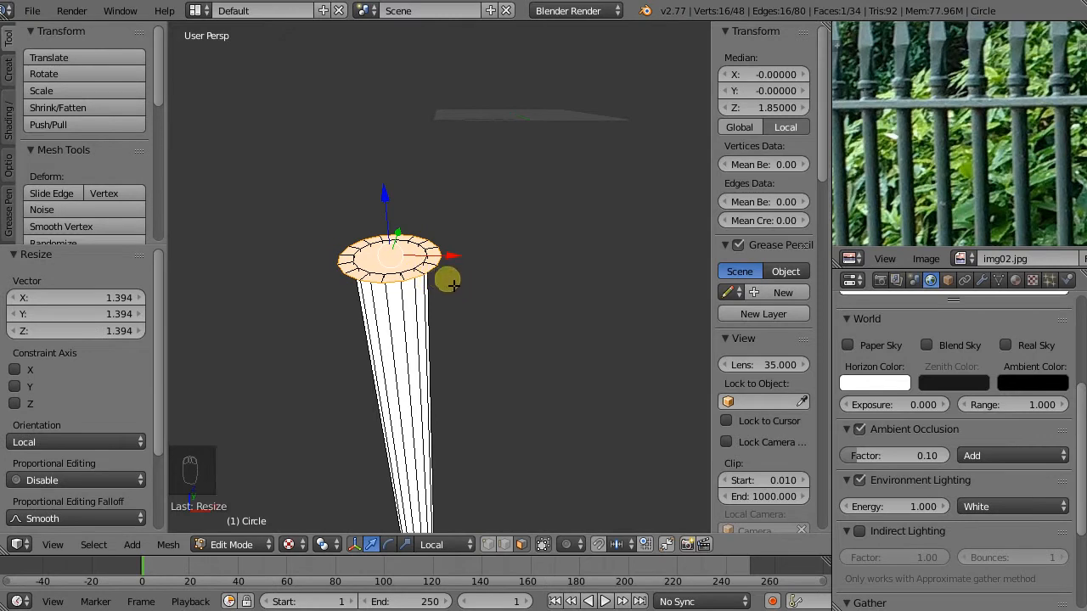
key(e)
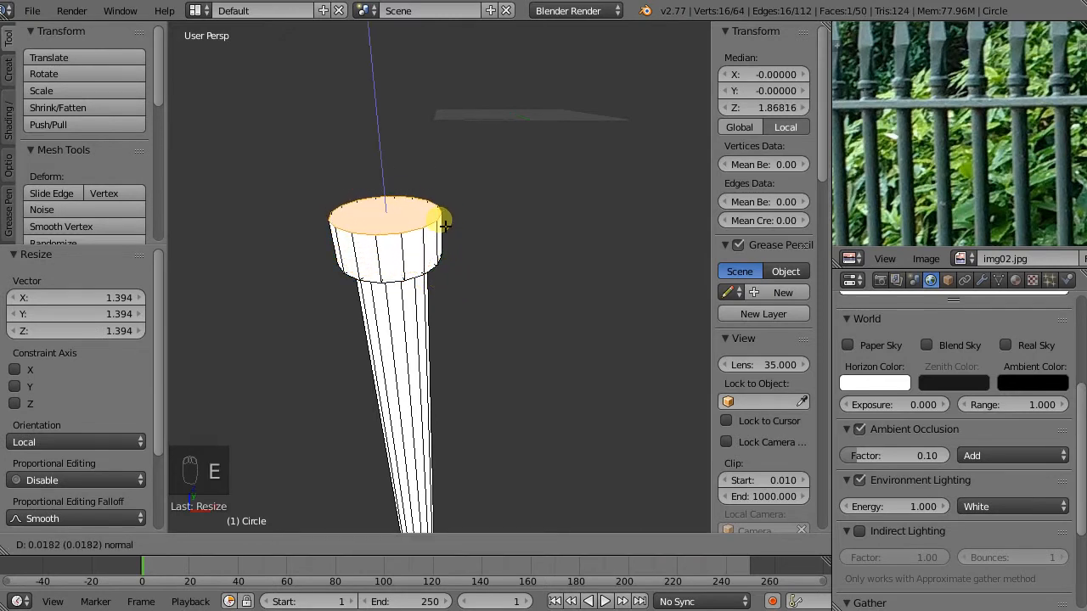
click(444, 225)
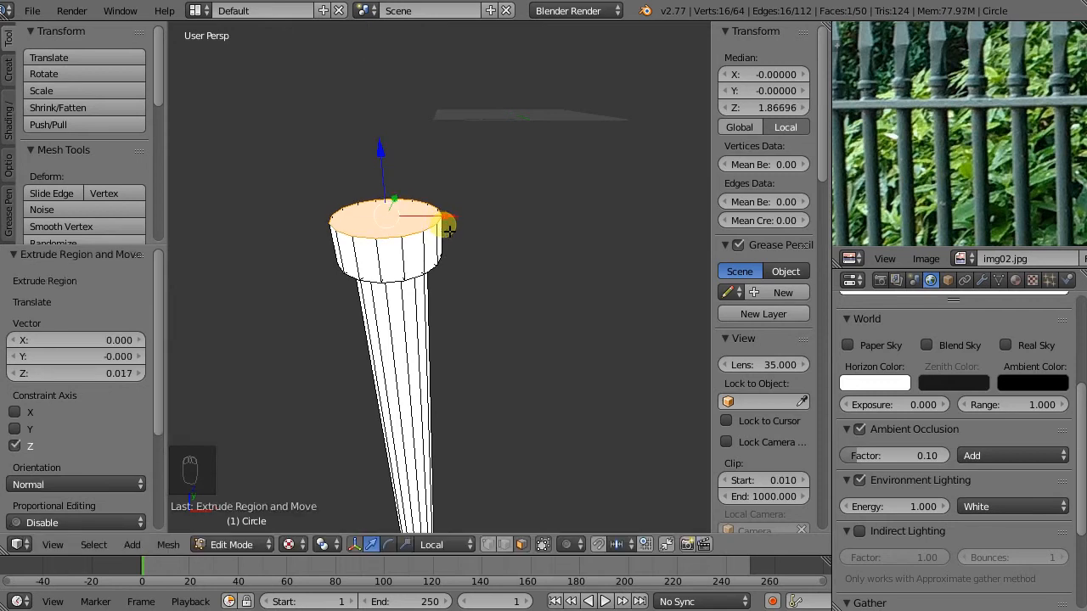
- Extrude the collar's upper face in place, scale it to about 0.86 and extrude it up about 0.016 into a narrower neck
key(e)
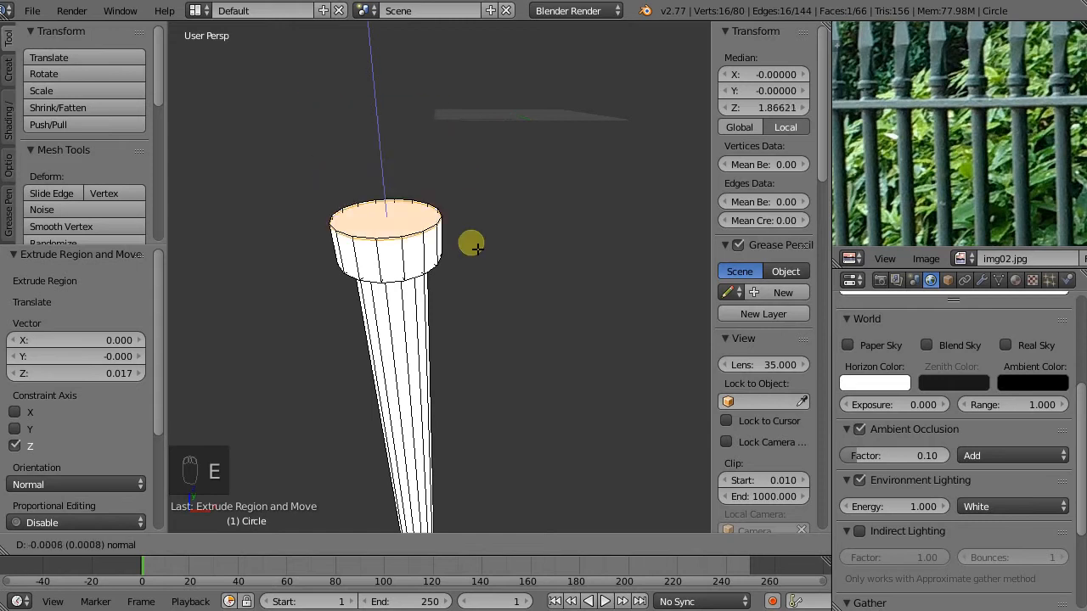
right_click(487, 200)
key(s)
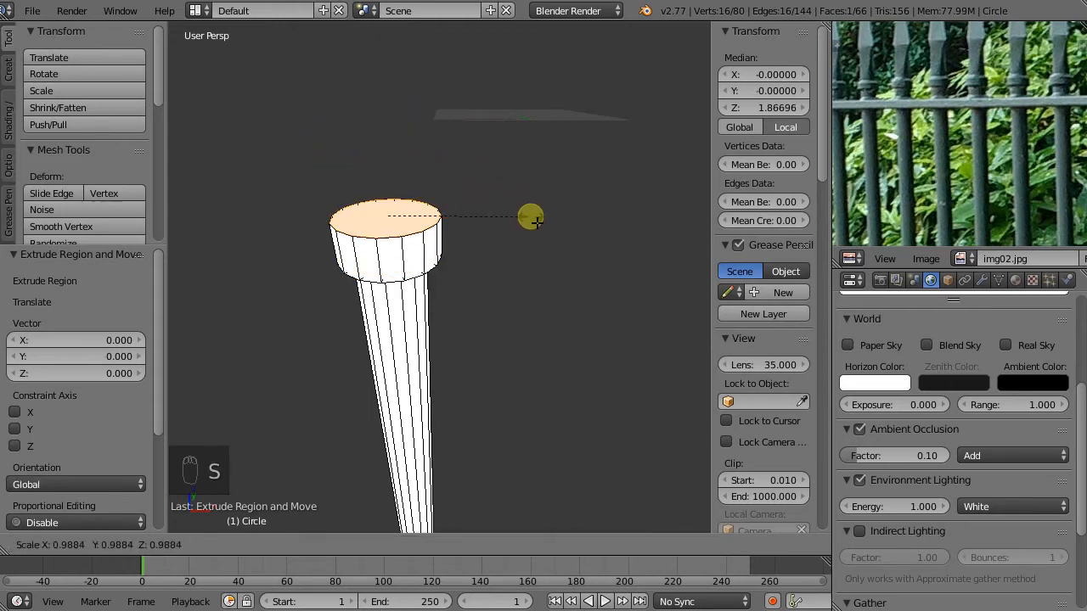
click(517, 217)
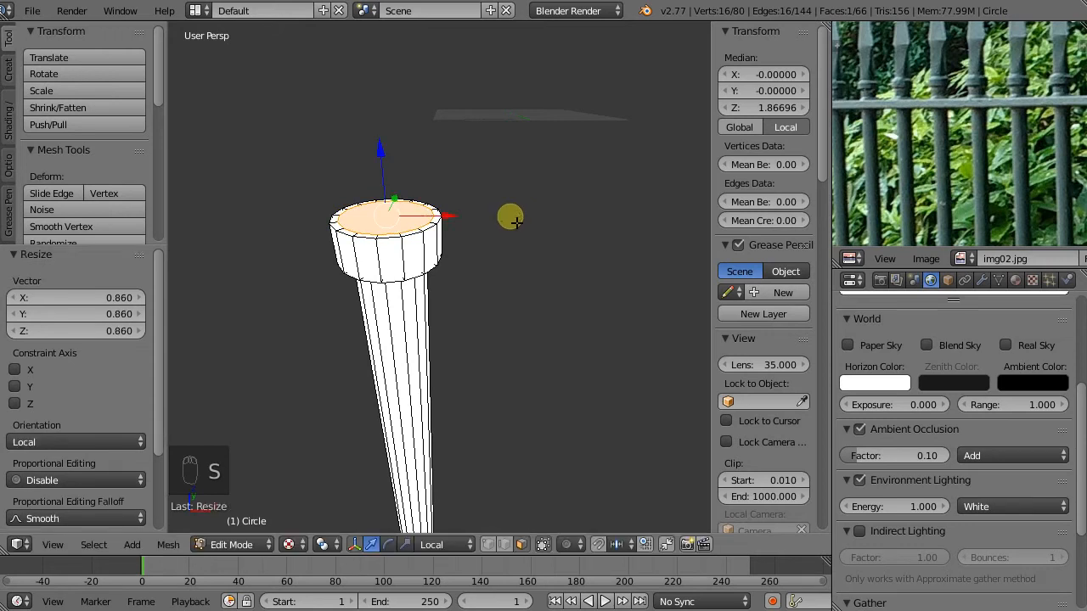
key(e)
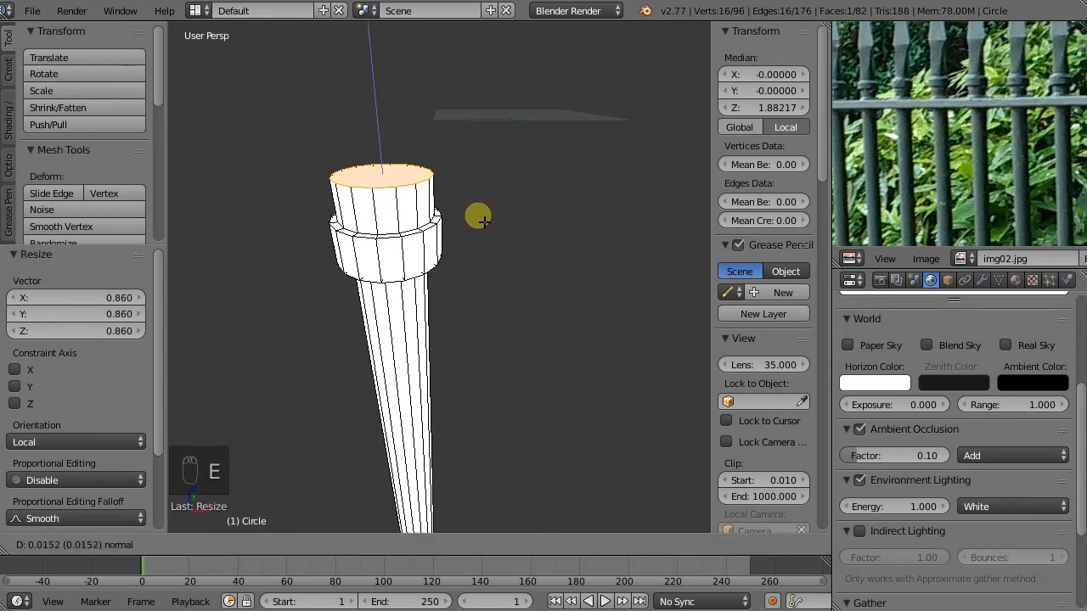
click(481, 219)
scroll(439, 214, down, 5)
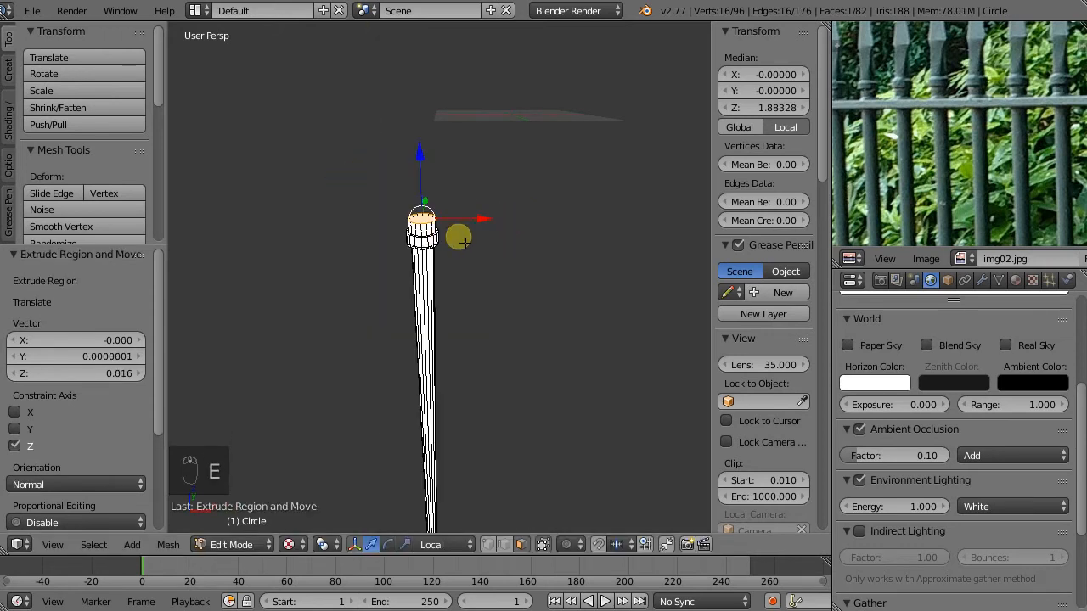
scroll(450, 222, up, 5)
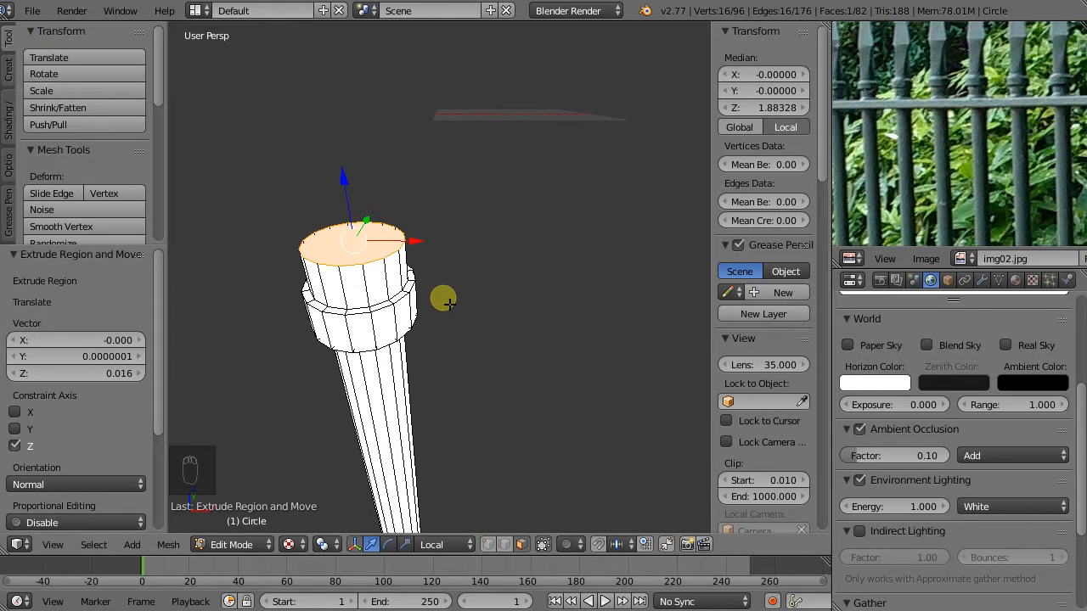
- Extrude the neck's end face up about 0.072 and scale it by about 1.537 along local X
scroll(450, 355, down, 5)
key(e)
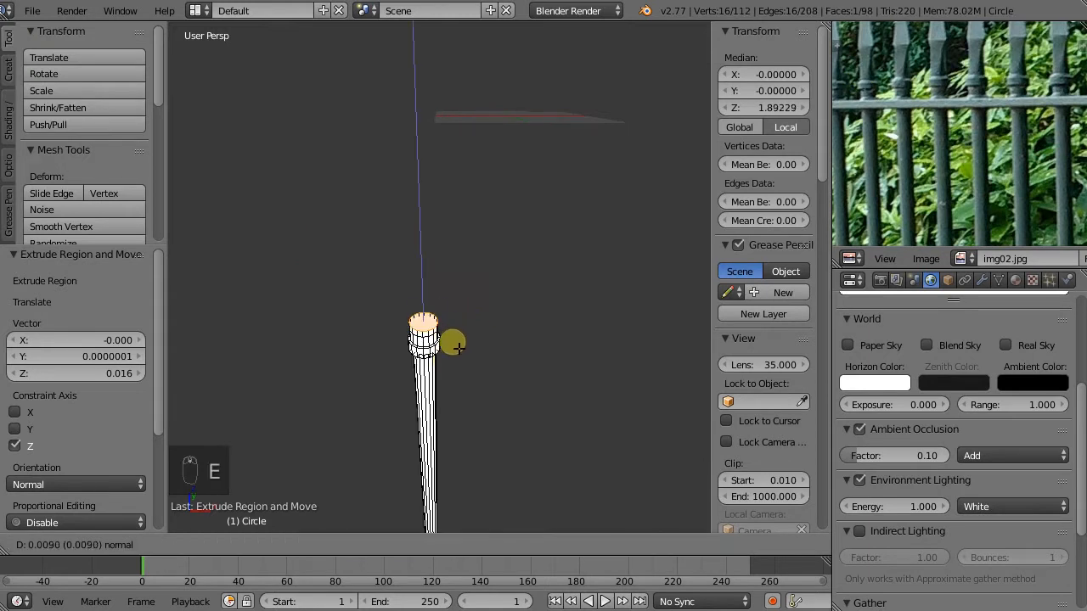
click(459, 302)
scroll(442, 267, up, 5)
scroll(441, 270, down, 5)
scroll(447, 291, up, 5)
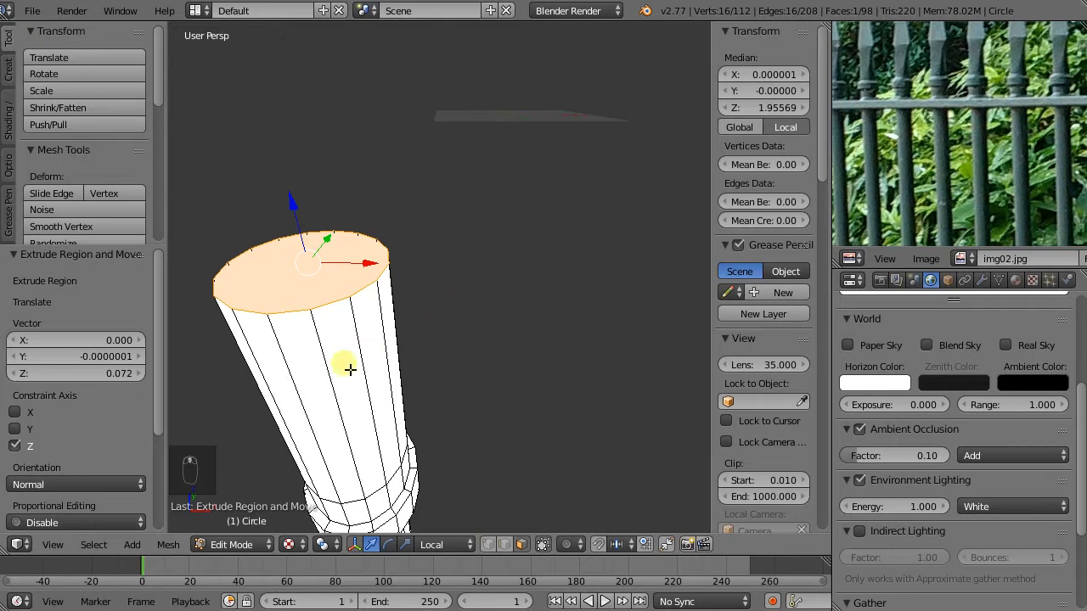
shift+click(406, 546)
drag(335, 242, 395, 274)
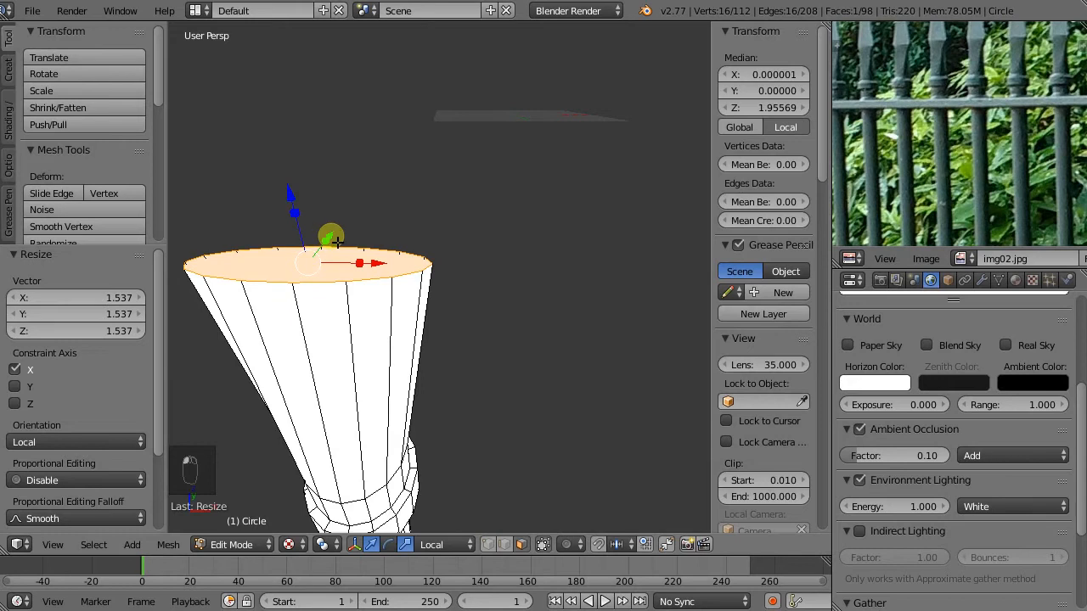
- Select the front and back middle vertices of the flared end and scale them apart by about 1.447 along local Y
key(ctrl+Tab)
click(255, 215)
right_click(294, 284)
shift+right_click(323, 239)
drag(332, 249, 337, 242)
- Select the four vertices beside the front and back middle points and scale them by about 1.372 along local Y
right_click(278, 250)
shift+right_click(363, 248)
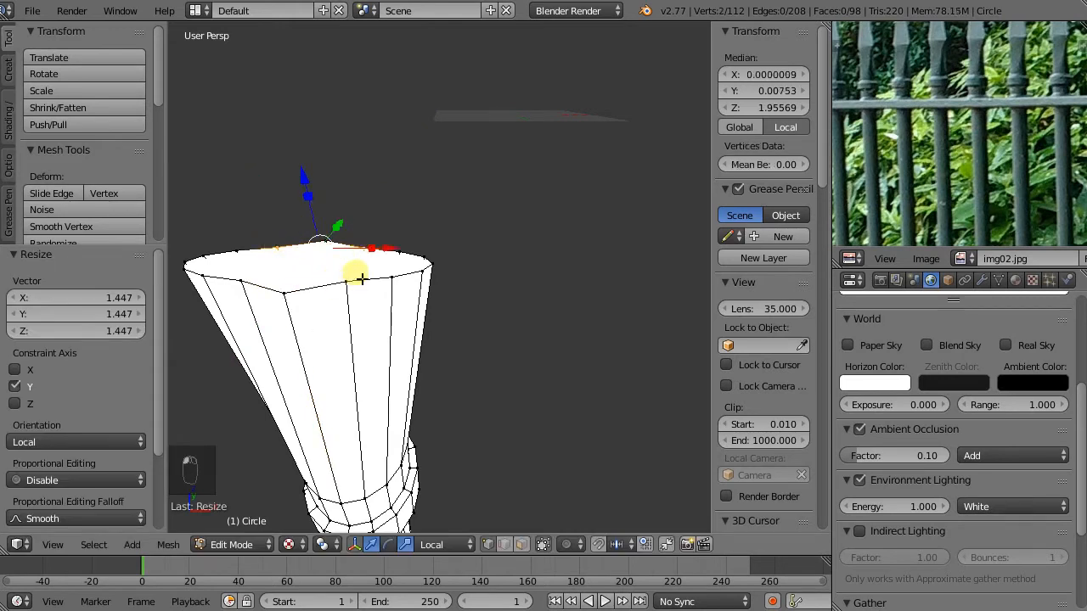
key(ctrl+space)
right_click(277, 249)
shift+right_click(243, 281)
shift+right_click(362, 290)
shift+right_click(286, 247)
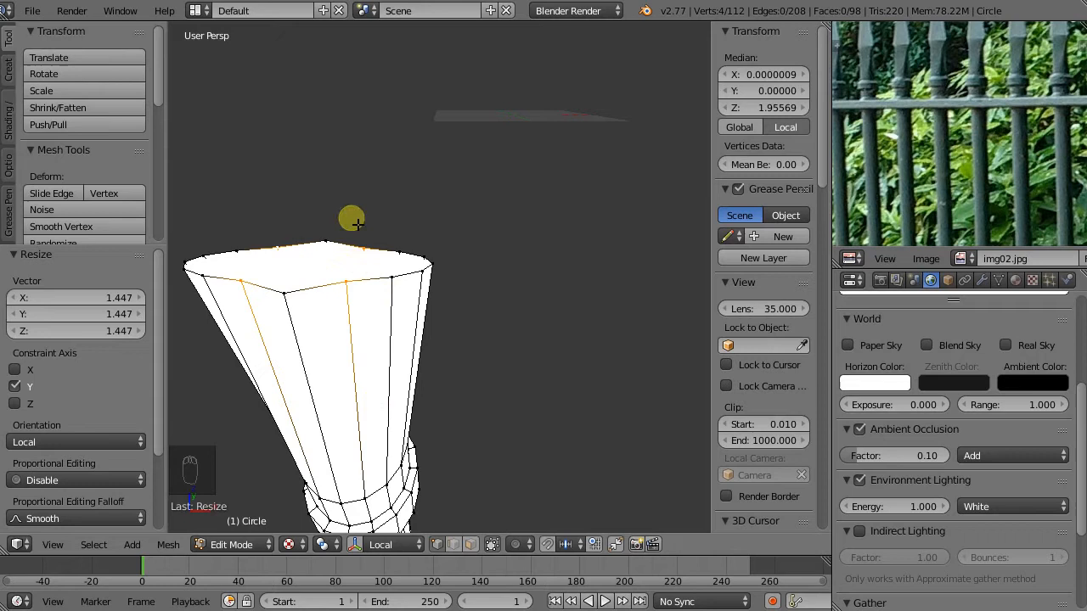
key(ctrl+space)
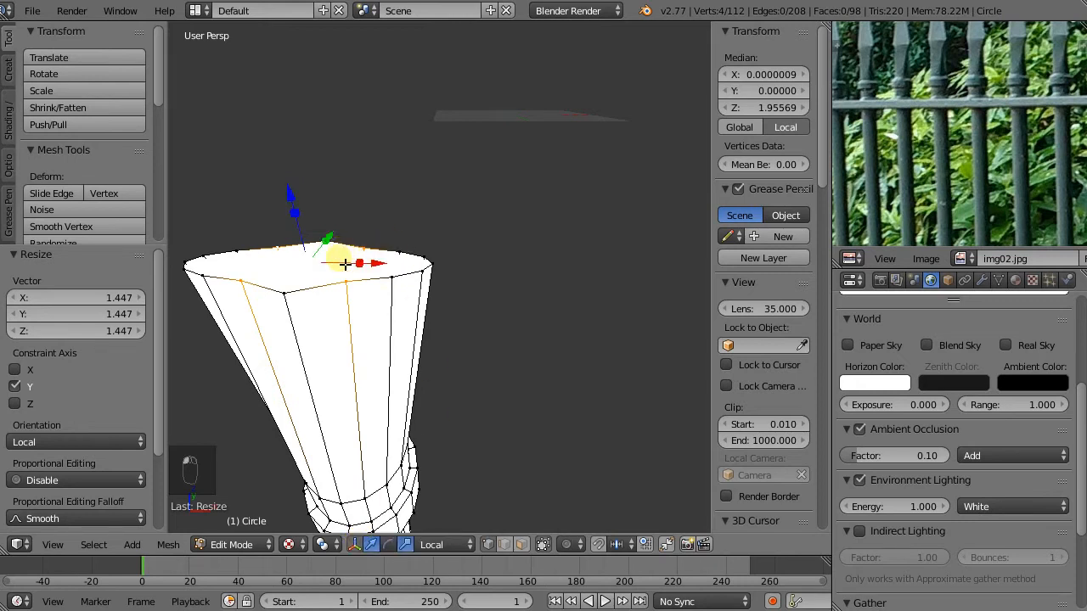
drag(332, 245, 337, 236)
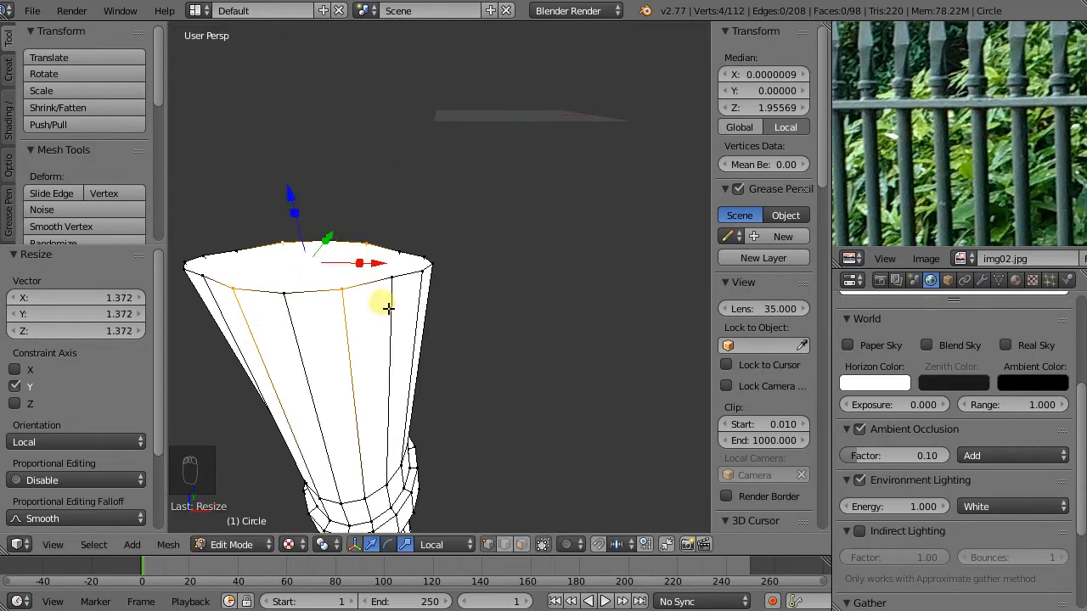
- Select the flared section's end face and extrude it up about 0.050
scroll(388, 308, down, 12)
scroll(383, 330, up, 12)
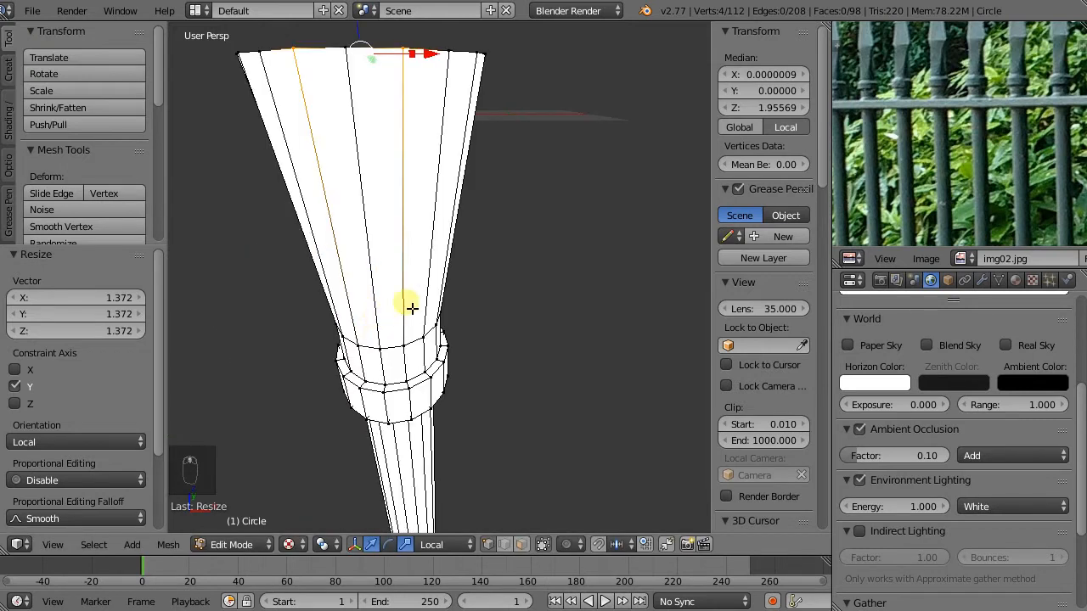
shift+scroll(407, 223, up, 12)
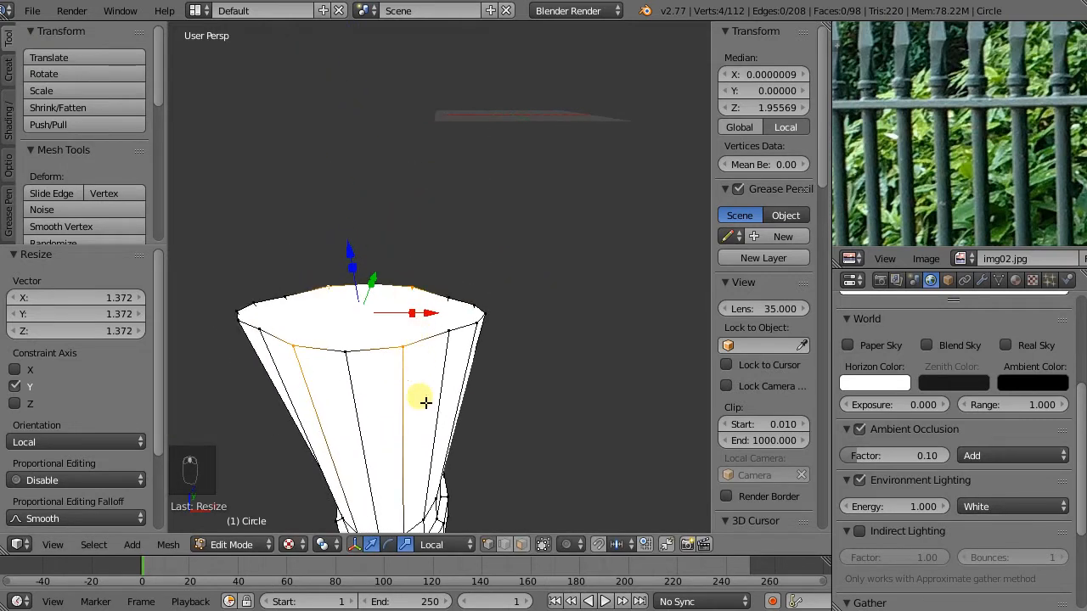
key(a)
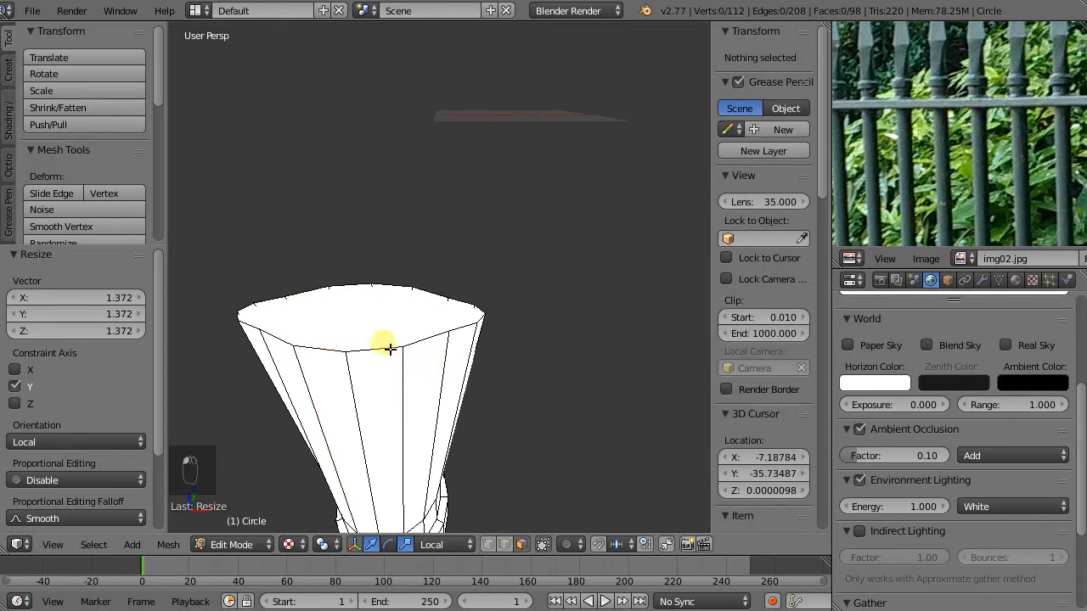
right_click(372, 328)
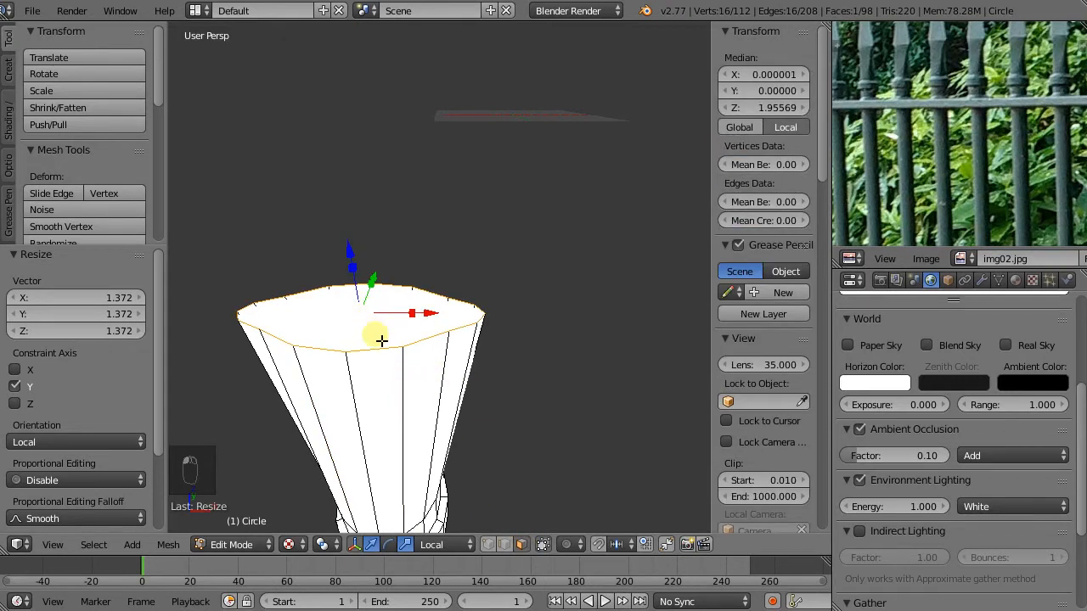
key(e)
click(363, 141)
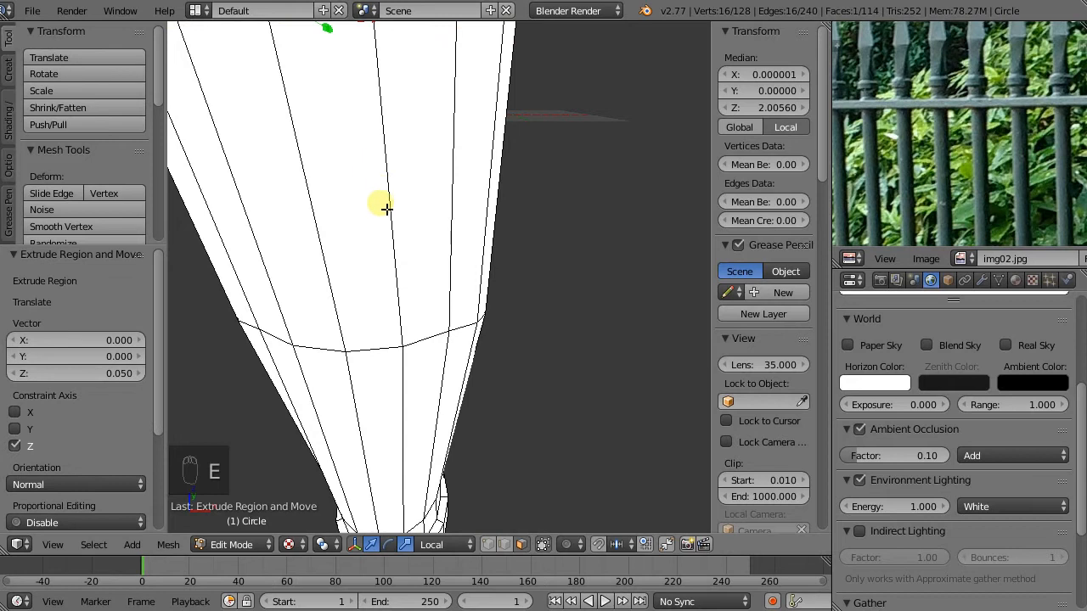
- Narrow the extruded end face into a spike tip by scaling it to about 0.248 along local X
scroll(386, 209, down, 3)
scroll(385, 206, up, 1)
drag(428, 189, 431, 190)
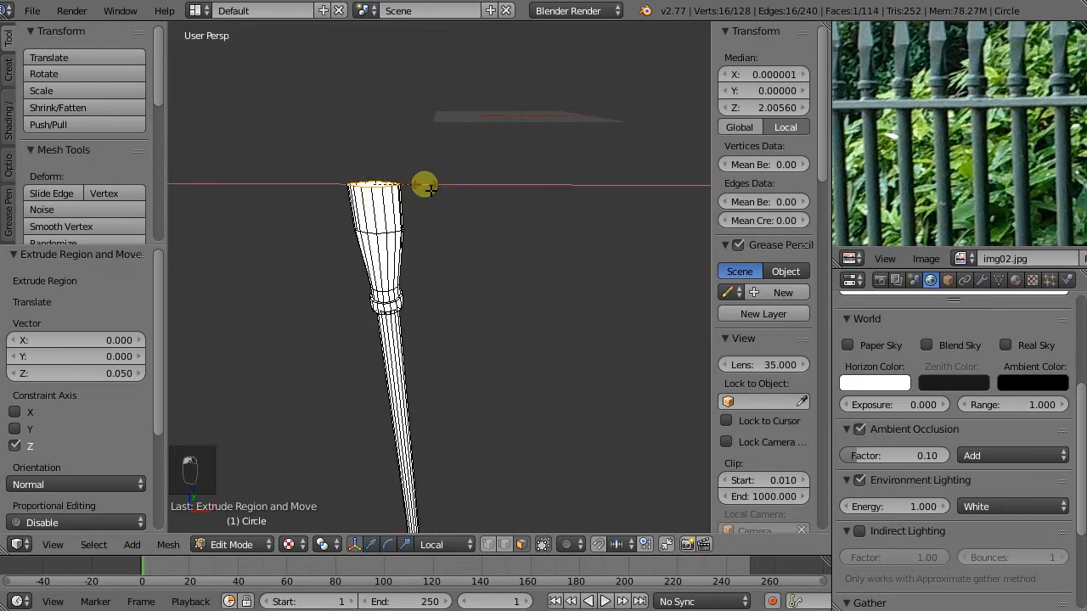
key(s)
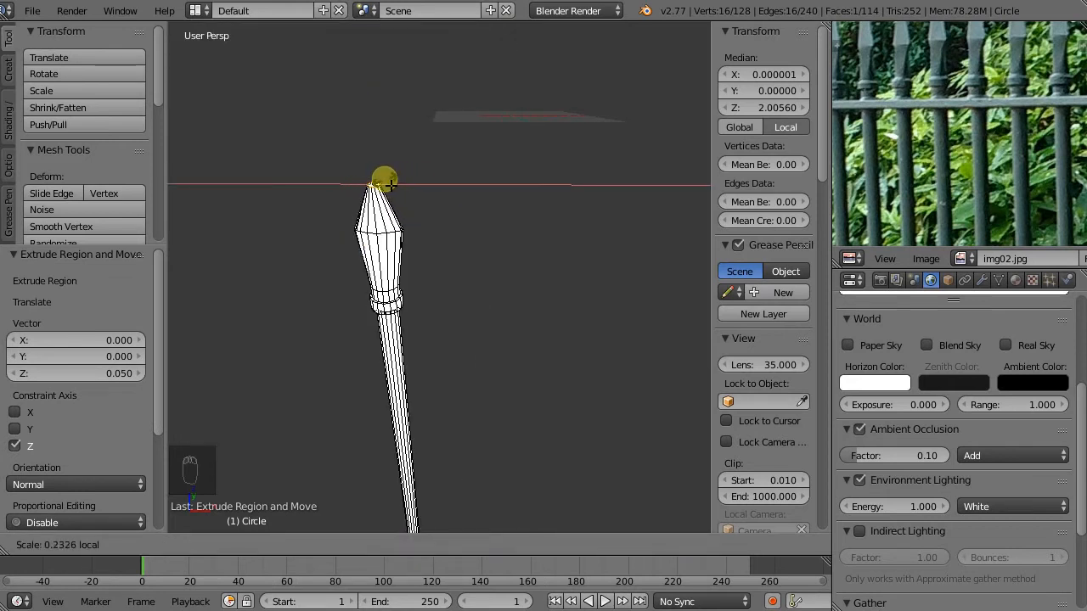
click(386, 183)
- Move the spike's tip face up about 0.020 along local Z
scroll(381, 173, up, 6)
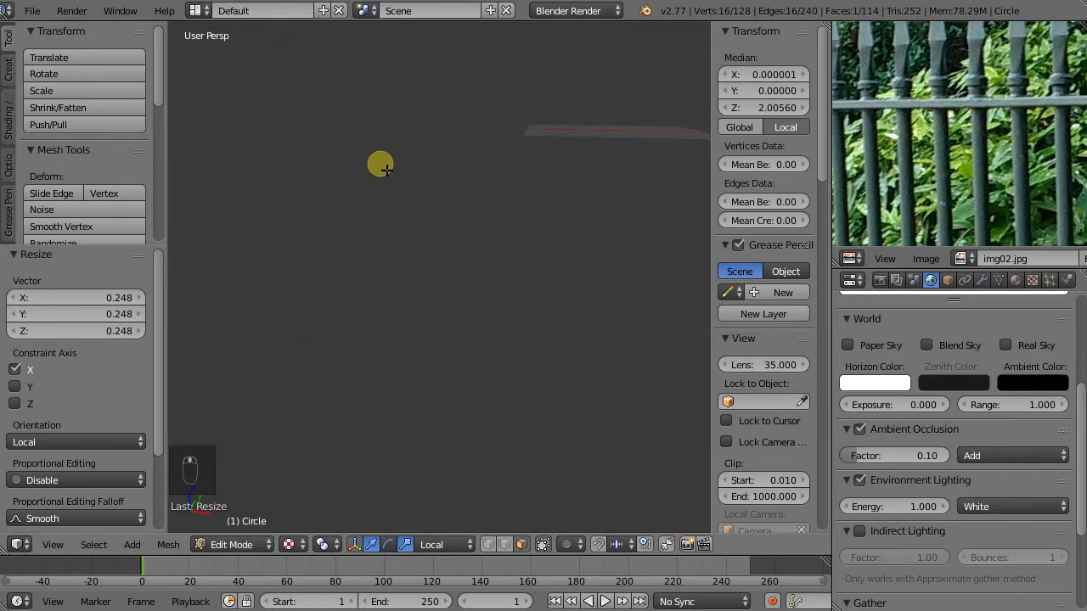
scroll(384, 169, down, 4)
drag(383, 377, 367, 416)
drag(353, 371, 342, 233)
scroll(364, 235, down, 4)
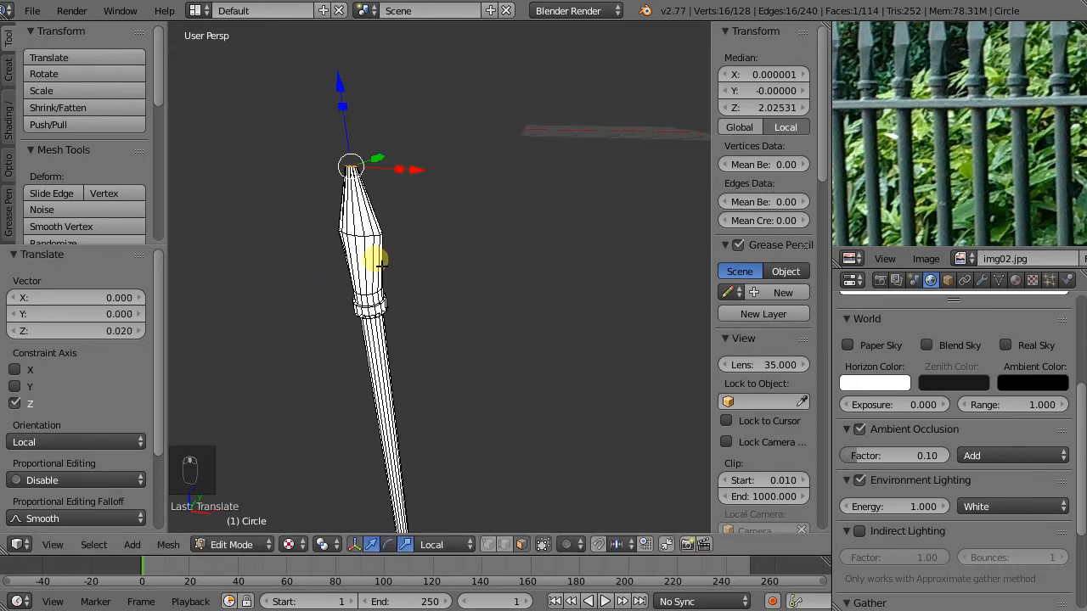
- Compare the spike's shape and the whole bar's proportions in front view with the fence in the reference photo
middle_drag(384, 263, 417, 256)
scroll(416, 256, up, 5)
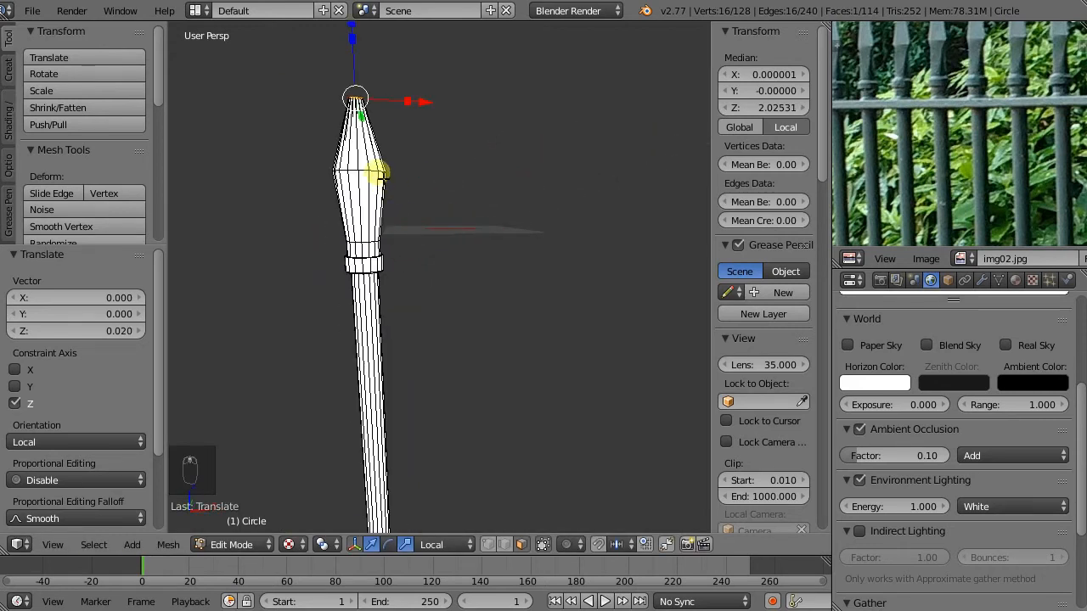
scroll(879, 162, down, 4)
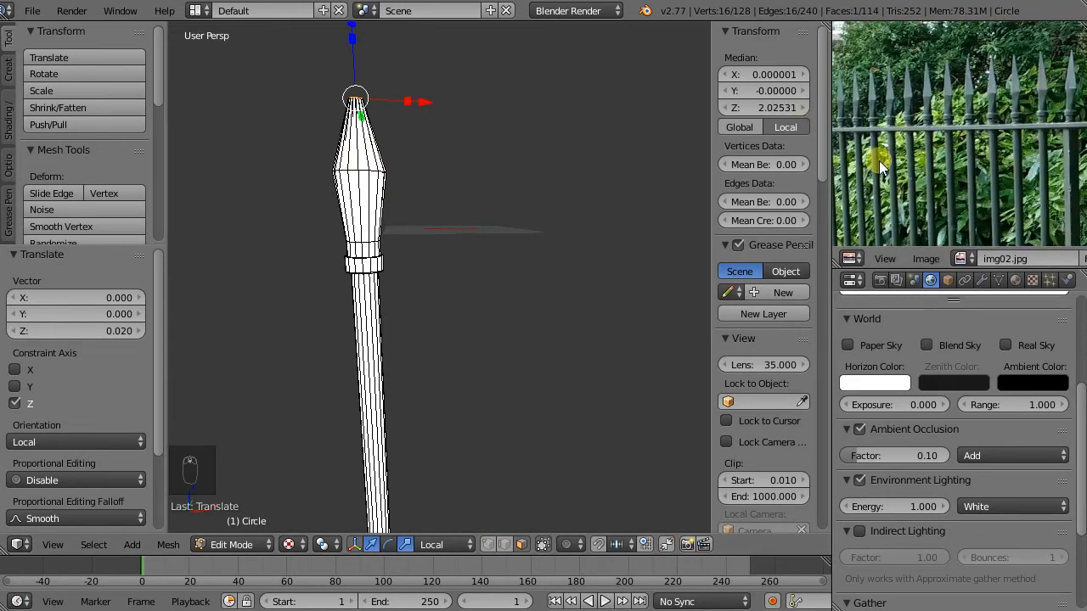
scroll(900, 159, down, 2)
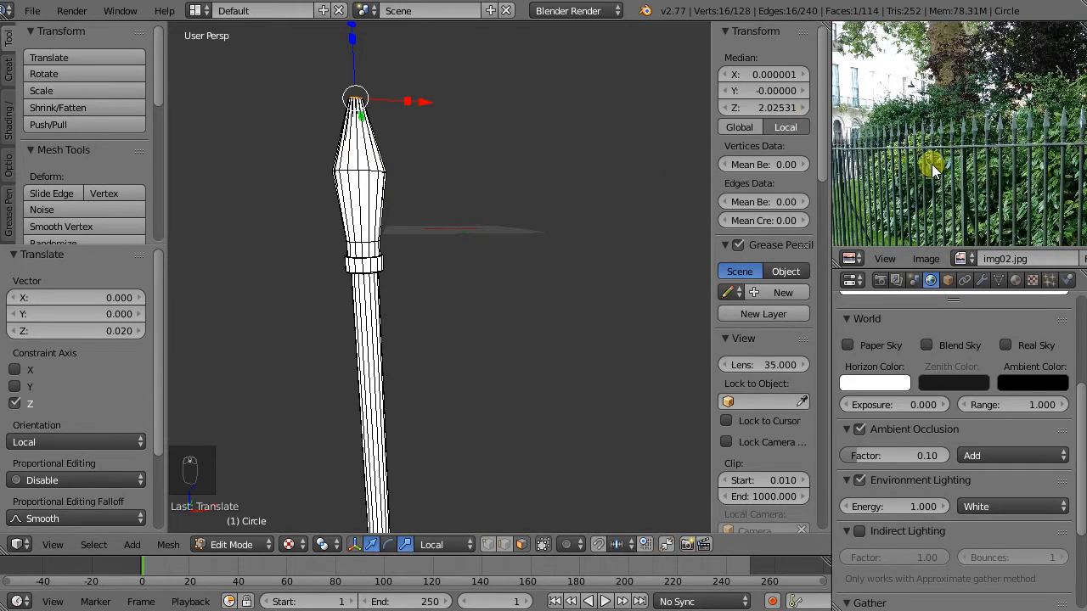
scroll(931, 164, down, 2)
scroll(400, 308, up, 3)
scroll(400, 297, down, 3)
scroll(405, 296, down, 3)
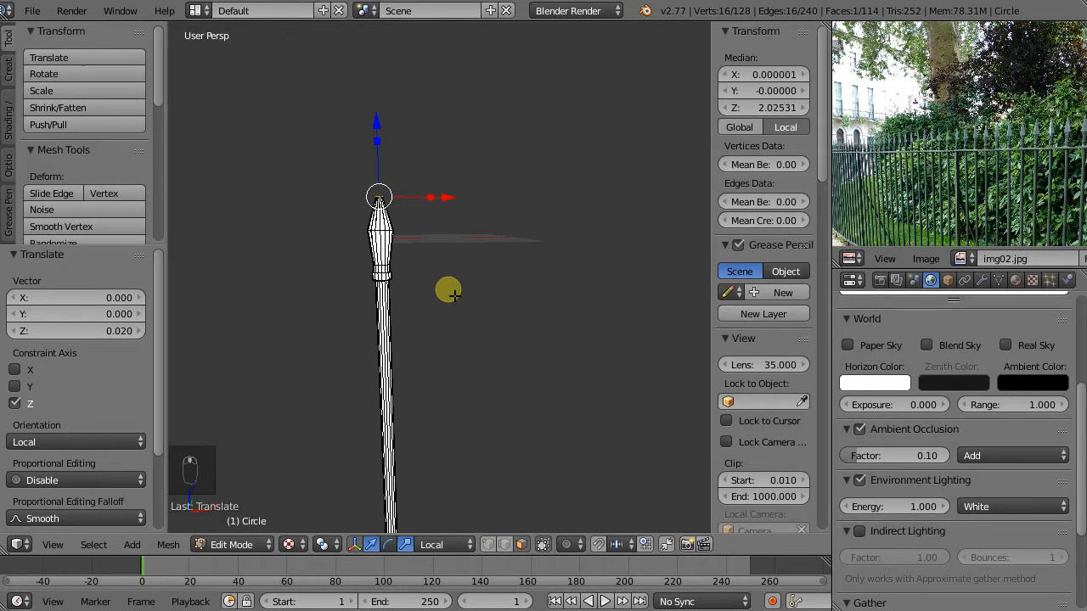
key(ctrl+2)
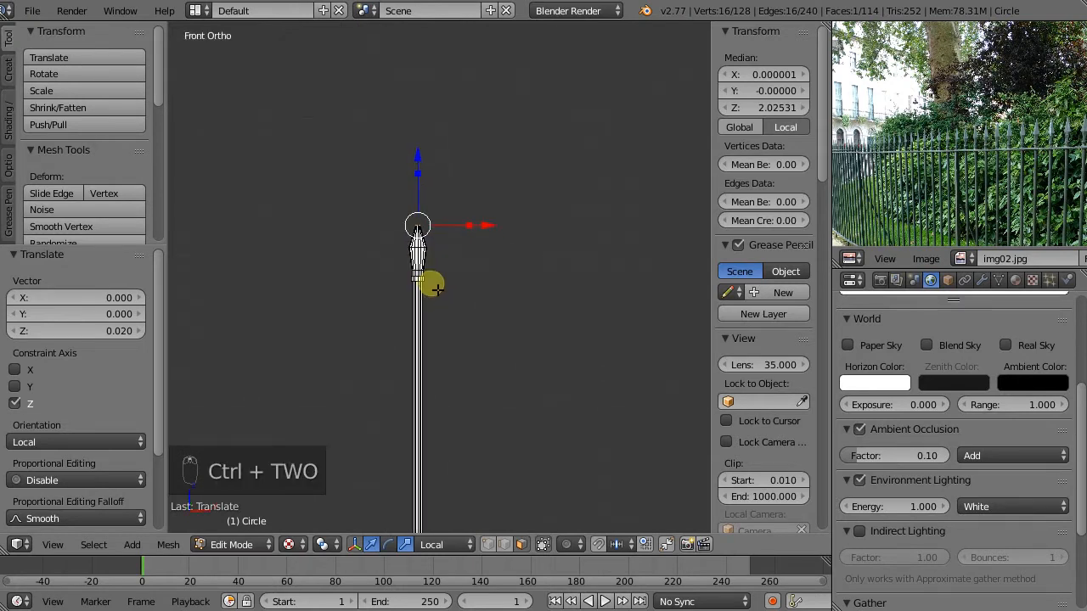
shift+middle_drag(433, 397, 403, 229)
scroll(421, 284, down, 3)
scroll(419, 282, down, 3)
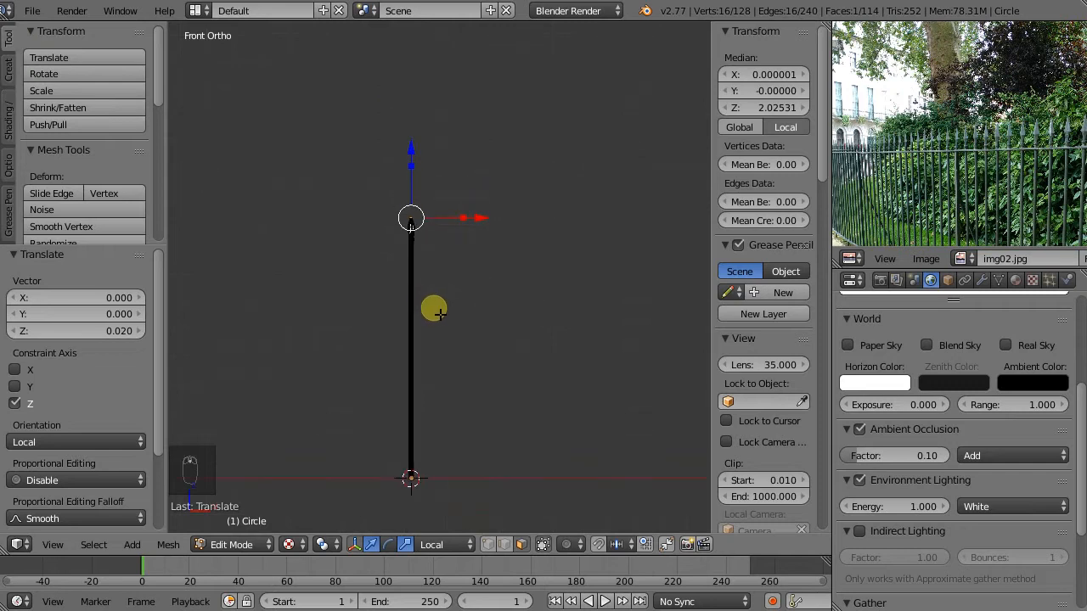
click(245, 547)
click(248, 531)
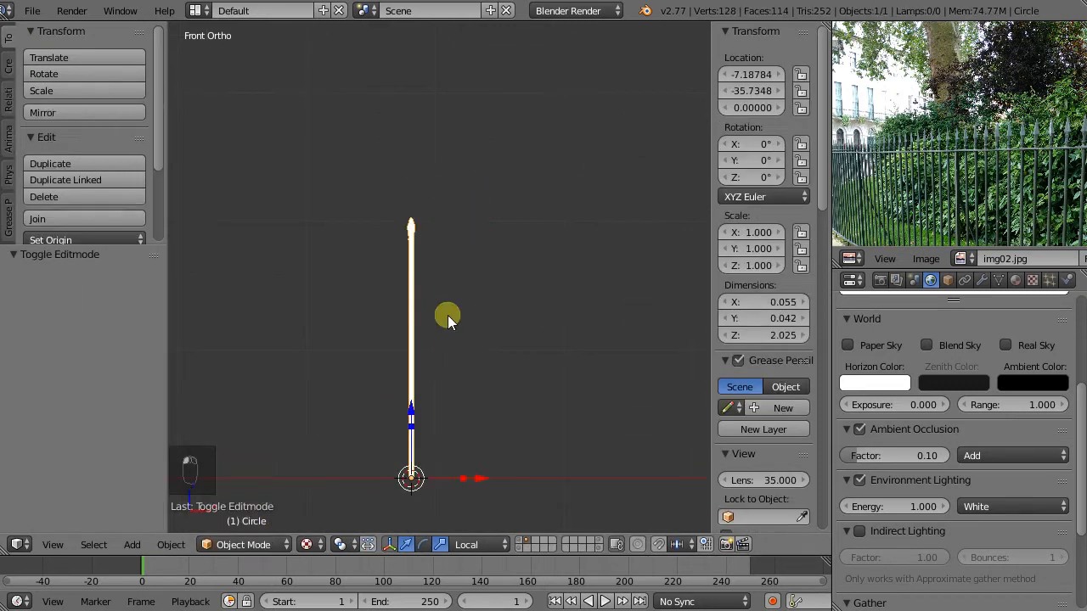
key(a)
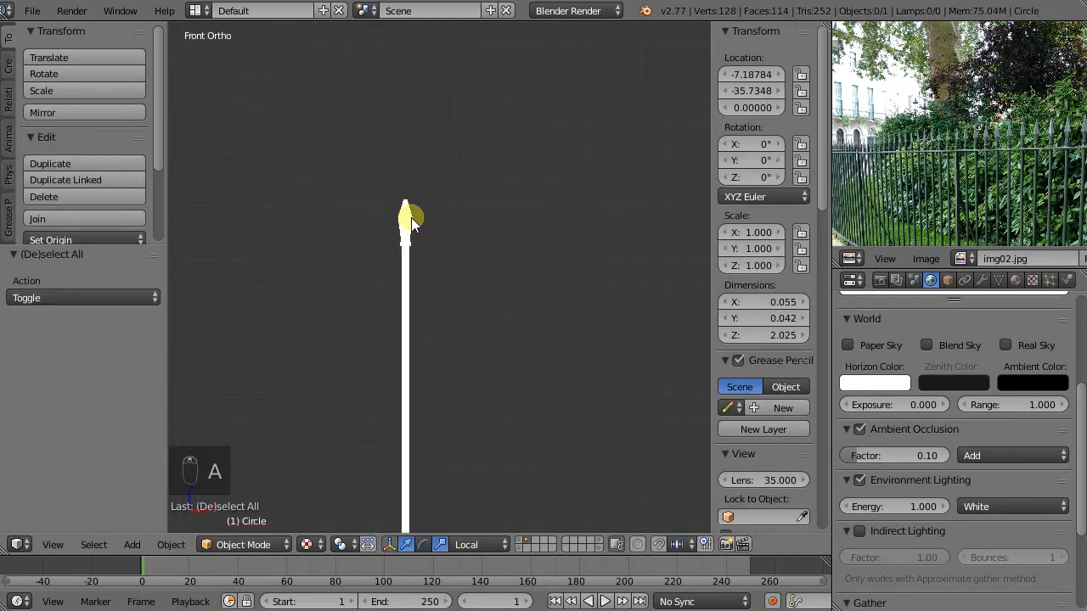
scroll(416, 227, down, 2)
scroll(416, 247, up, 6)
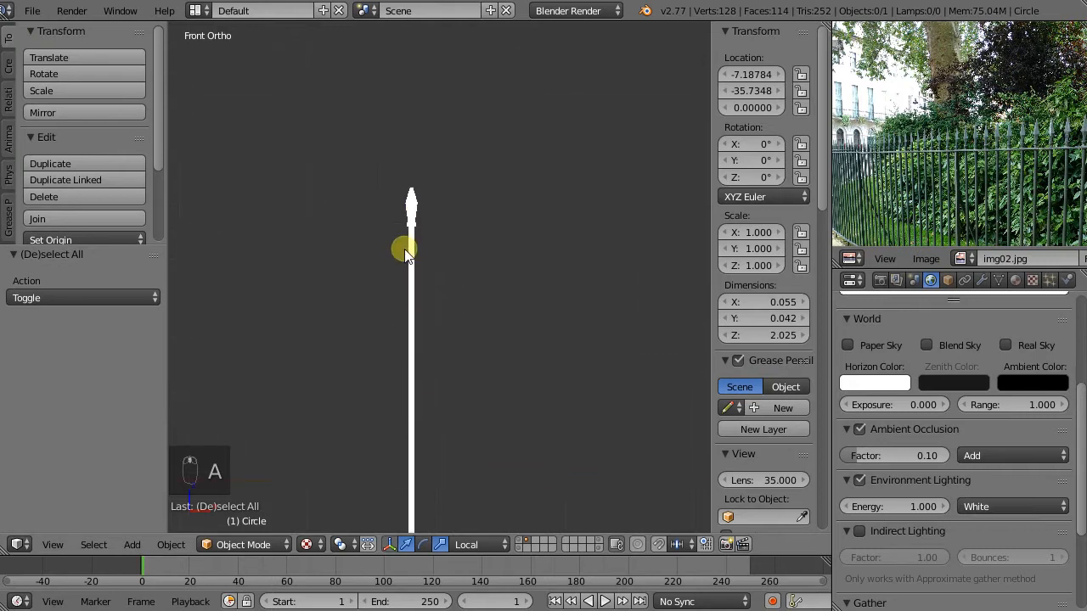
- Select the edge loop around the spike's widest part and scale it by about 1.488 along local X, checking the reference photo
key(Tab)
scroll(429, 183, up, 4)
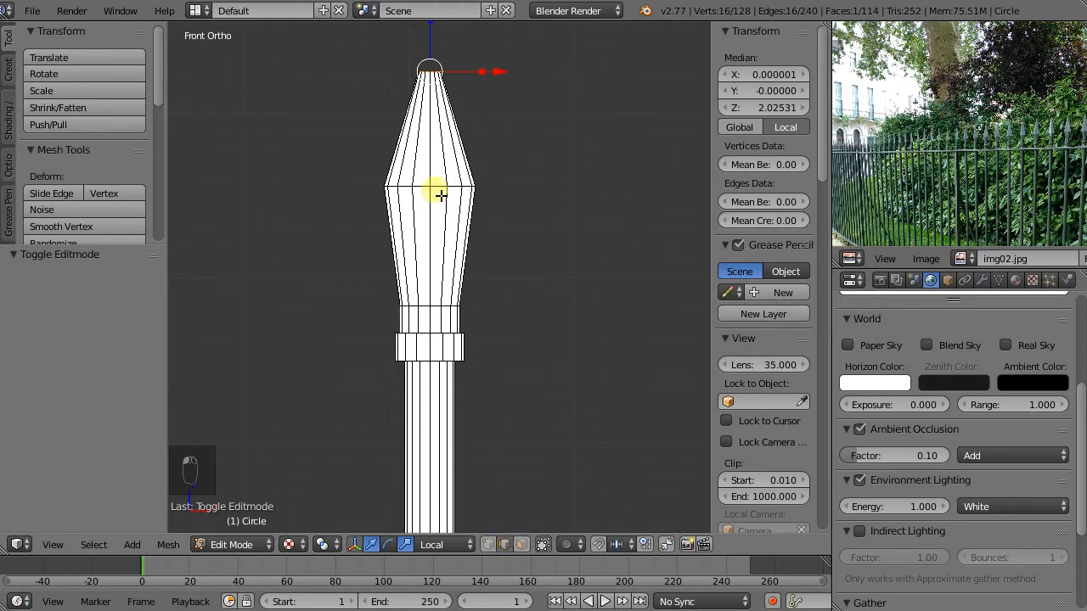
middle_drag(473, 168, 457, 180)
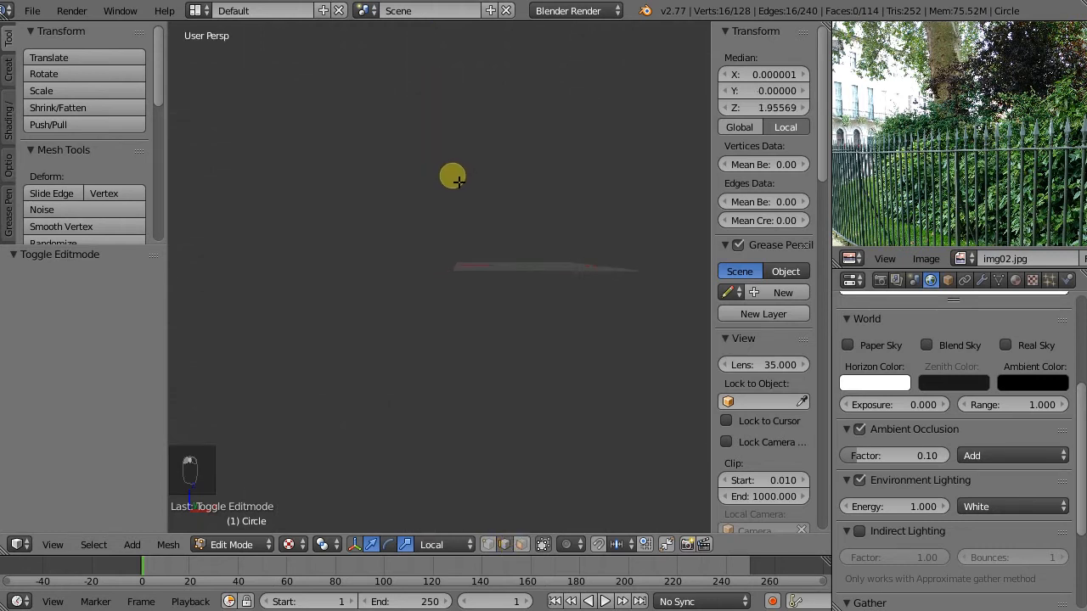
key(ctrl+6)
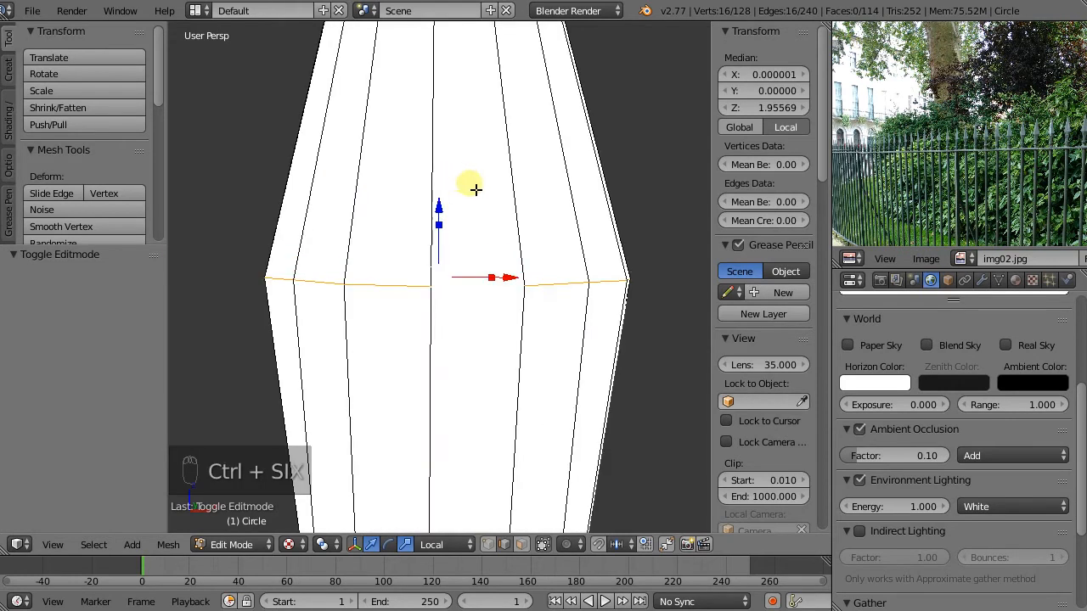
middle_drag(495, 235, 396, 242)
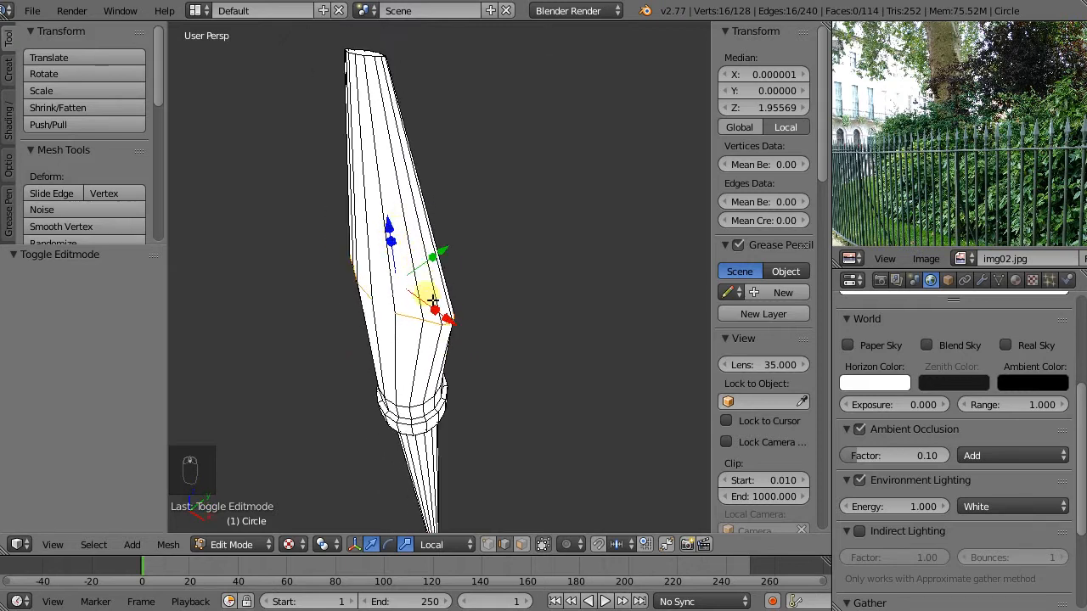
key(s)
key(x)
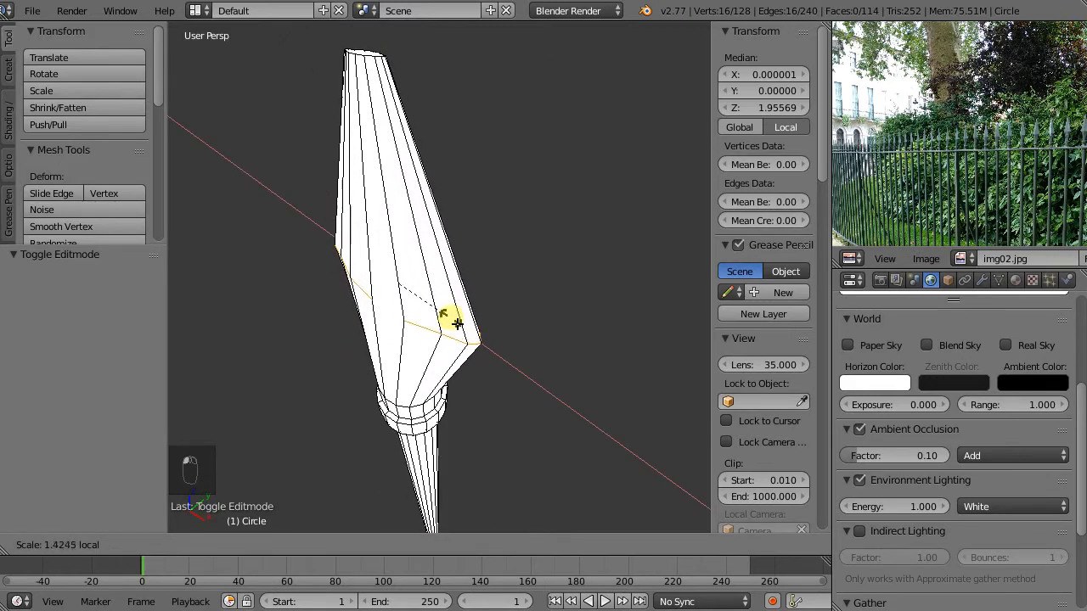
click(410, 312)
middle_drag(411, 312, 465, 245)
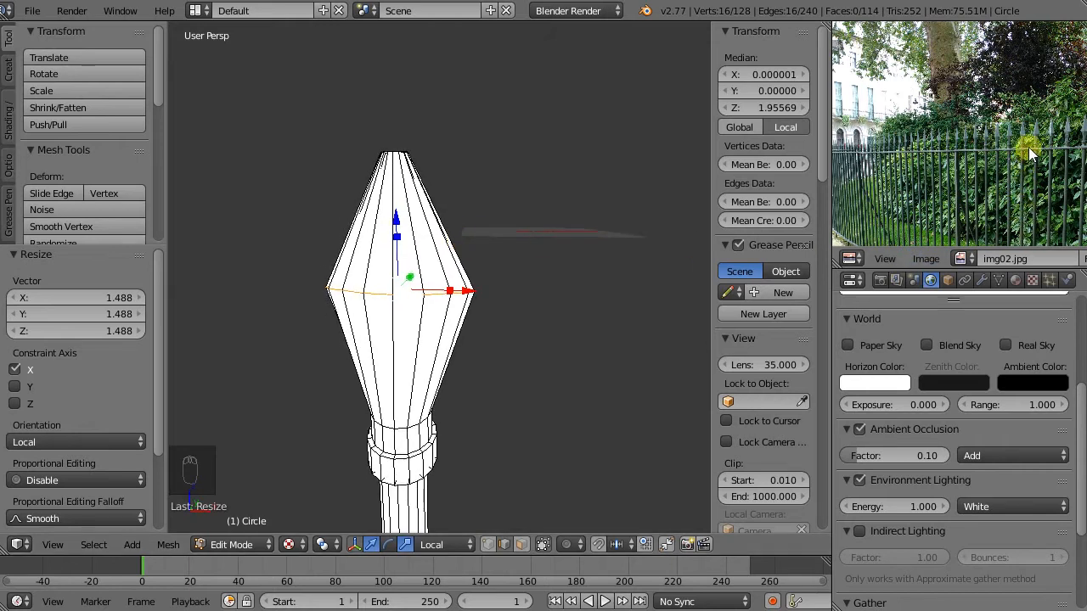
scroll(1038, 143, up, 5)
scroll(1038, 142, down, 3)
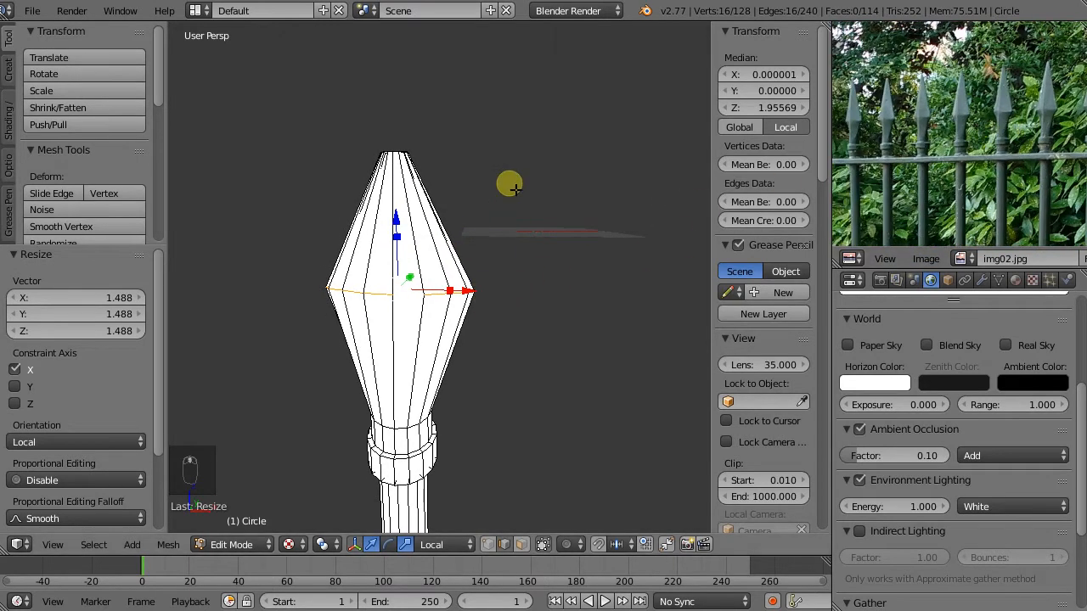
scroll(483, 299, down, 4)
- Return to object mode and display the spiked bar in solid shading
key(Tab)
scroll(456, 297, down, 2)
mouse_move(456, 298)
middle_down()
mouse_move(448, 357)
mouse_move(570, 323)
mouse_move(634, 286)
mouse_move(459, 311)
mouse_move(442, 278)
middle_up()
key(z)
key(z)
scroll(449, 263, up, 9)
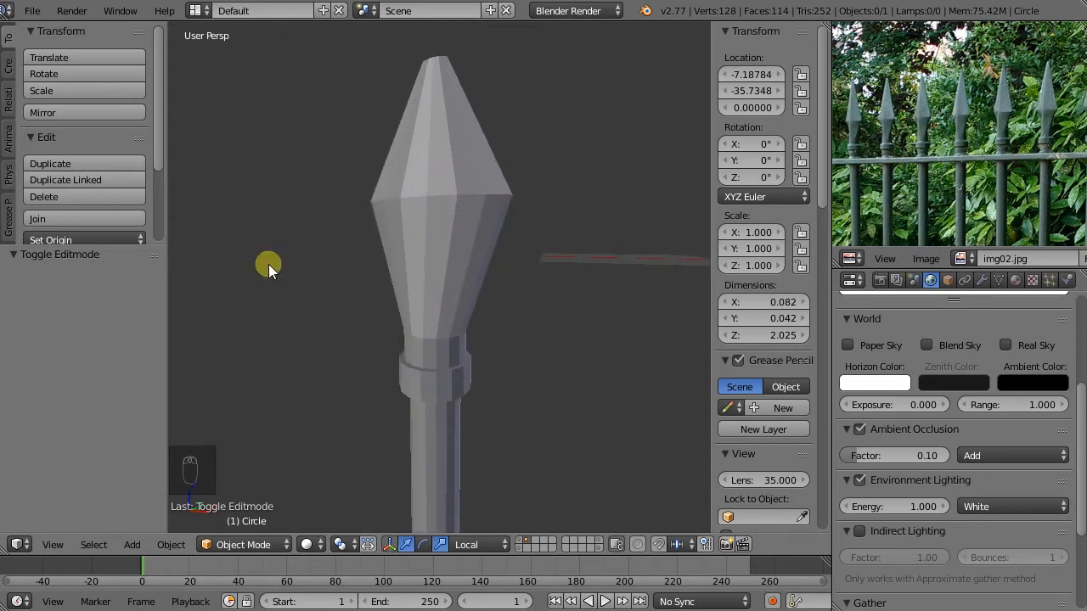
- Apply smooth shading to the spiked bar and check the result on the spike and collar
scroll(104, 167, down, 2)
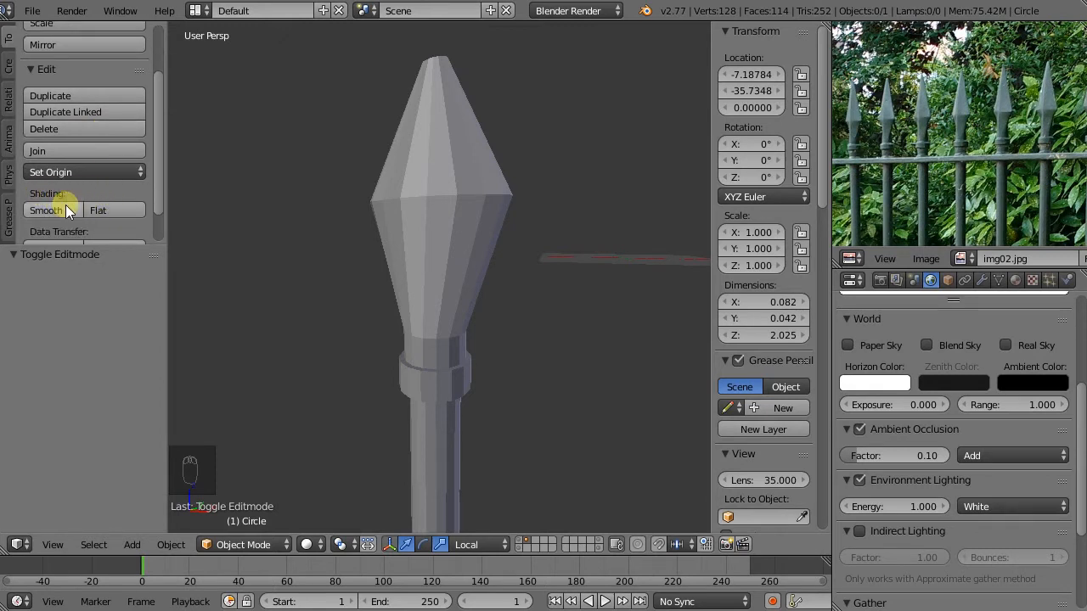
right_click(425, 225)
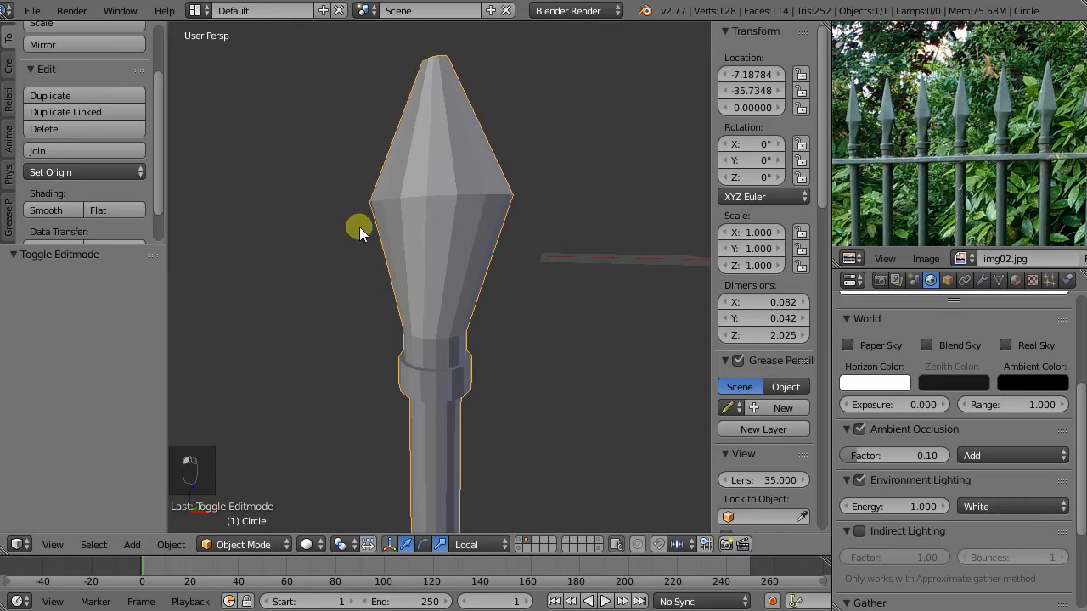
click(59, 210)
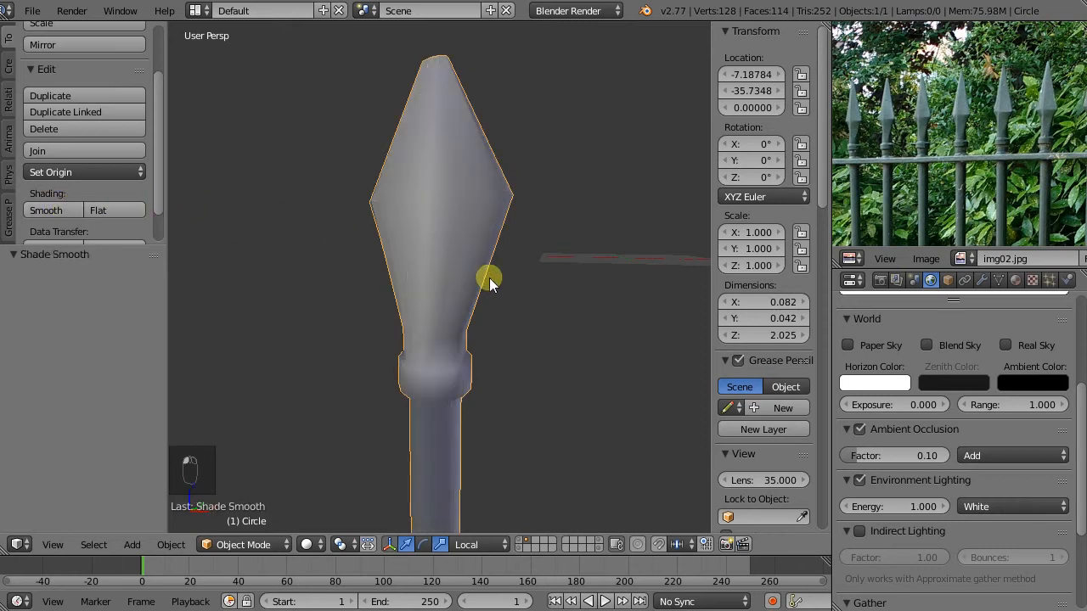
scroll(484, 281, down, 3)
scroll(443, 168, up, 4)
scroll(440, 167, down, 5)
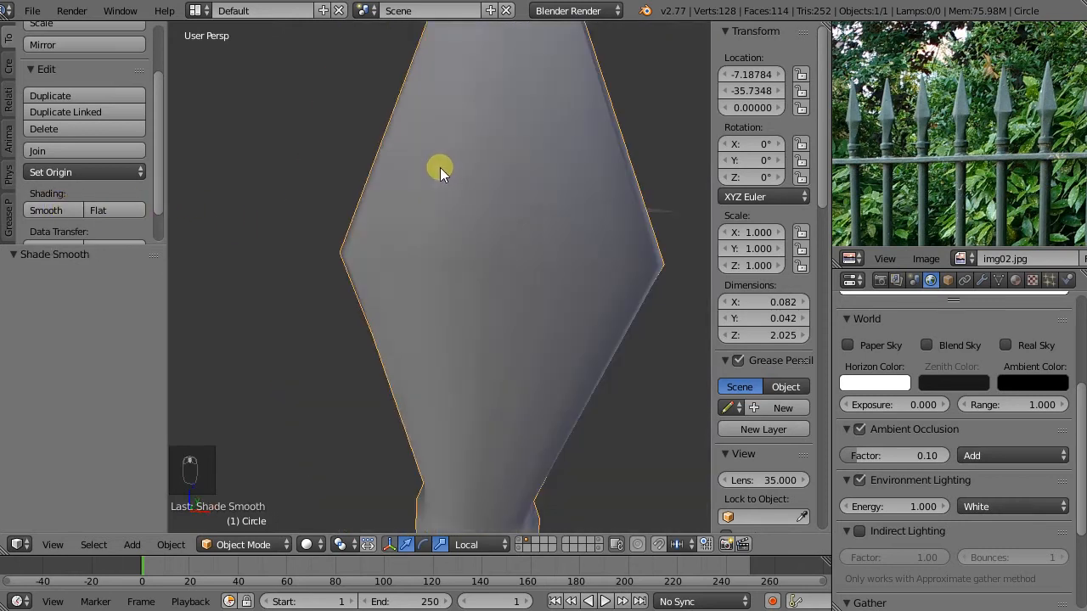
scroll(480, 245, down, 3)
scroll(476, 255, up, 6)
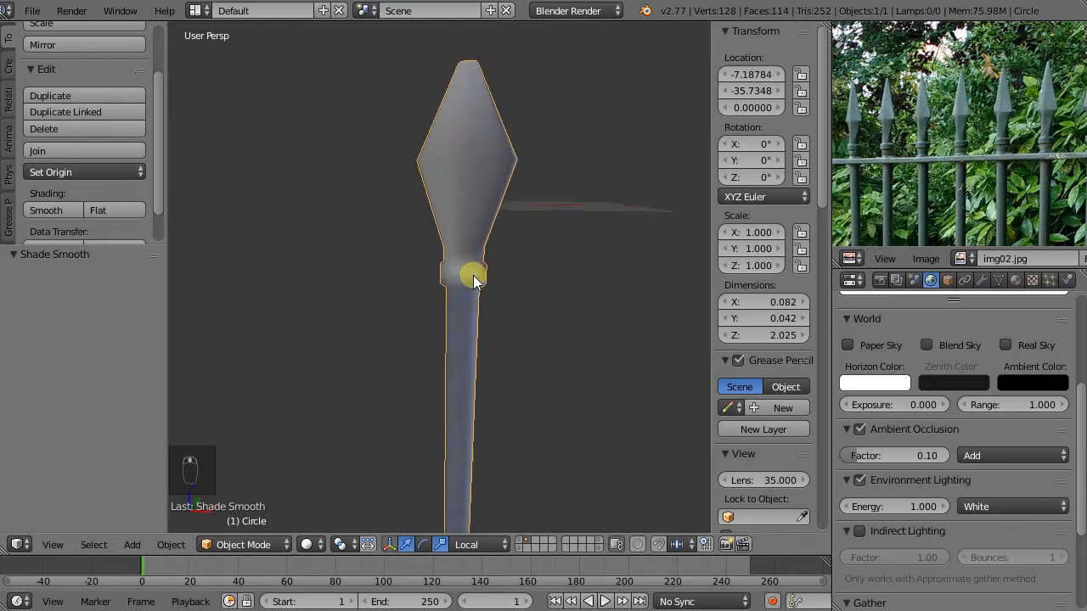
- Enter edit mode on the bar, switch to face selection and focus the view on the collar's outer face loop
key(Tab)
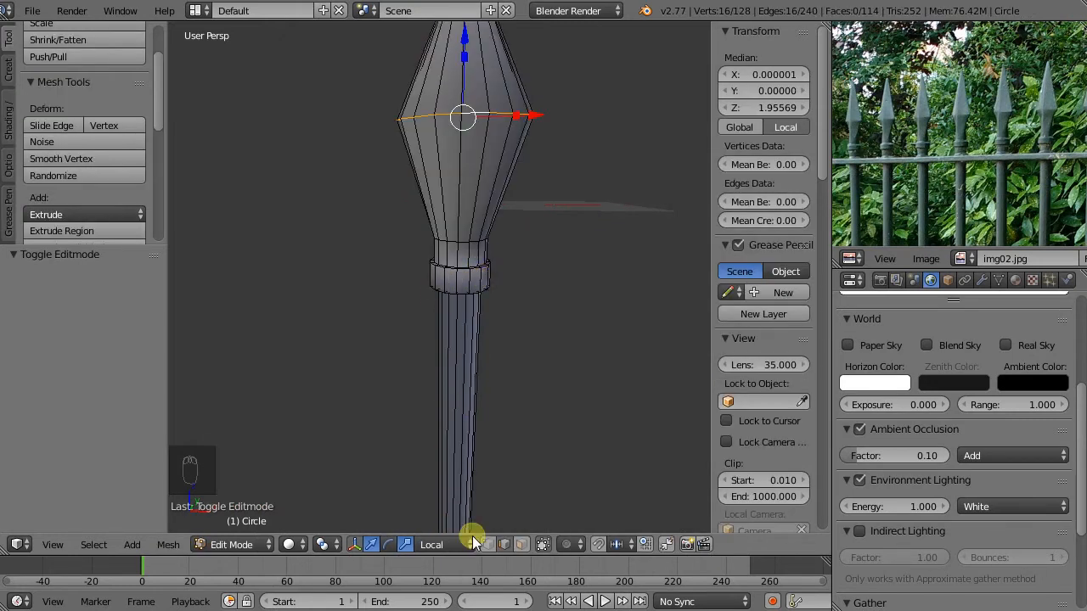
click(527, 446)
key(a)
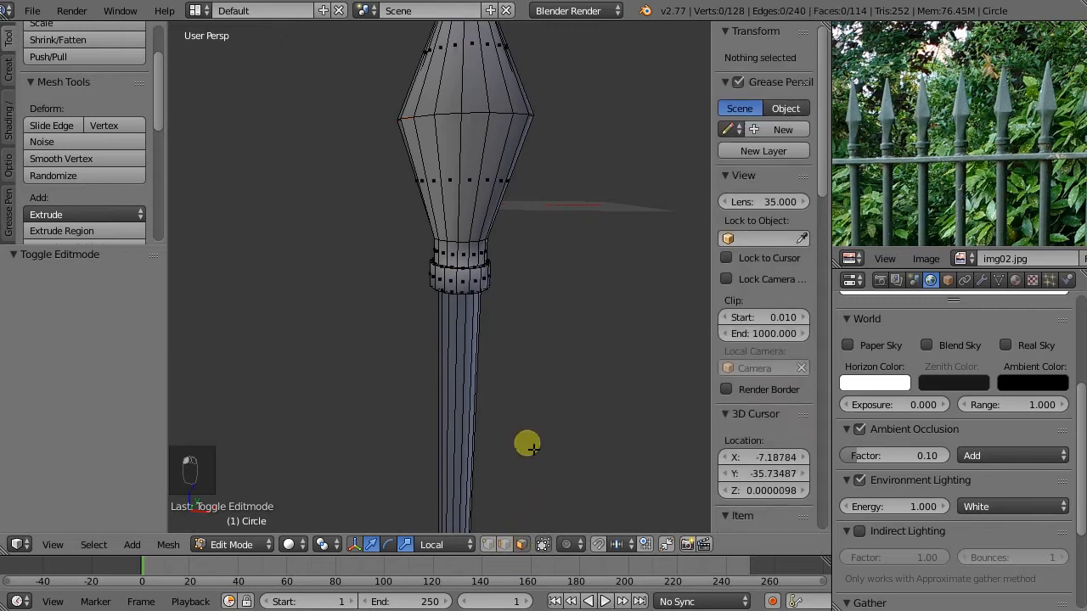
alt+right_click(475, 285)
key(KP_Decimal)
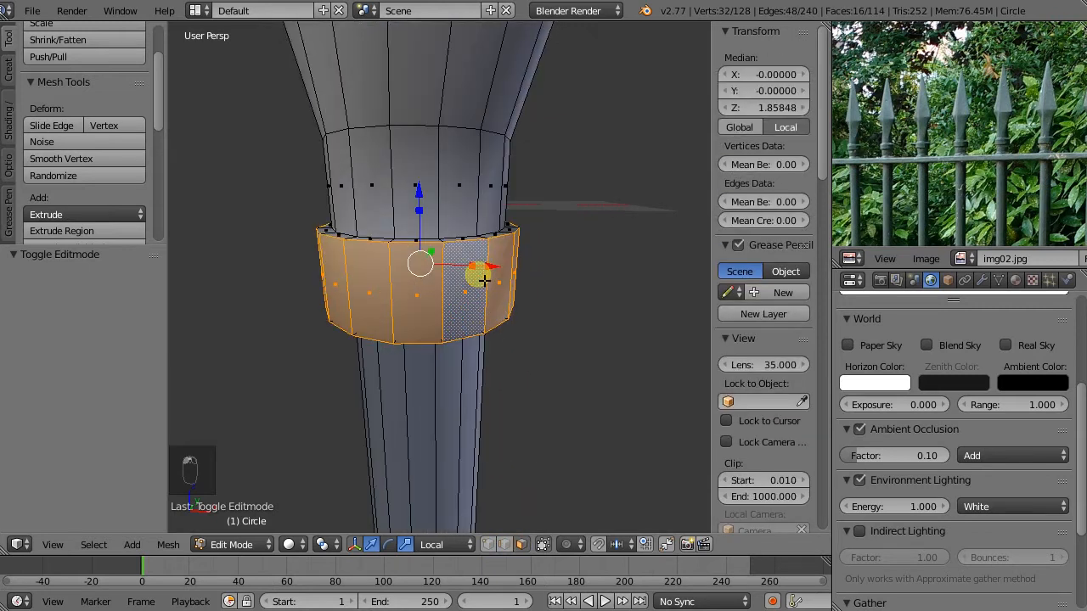
middle_drag(487, 241, 482, 259)
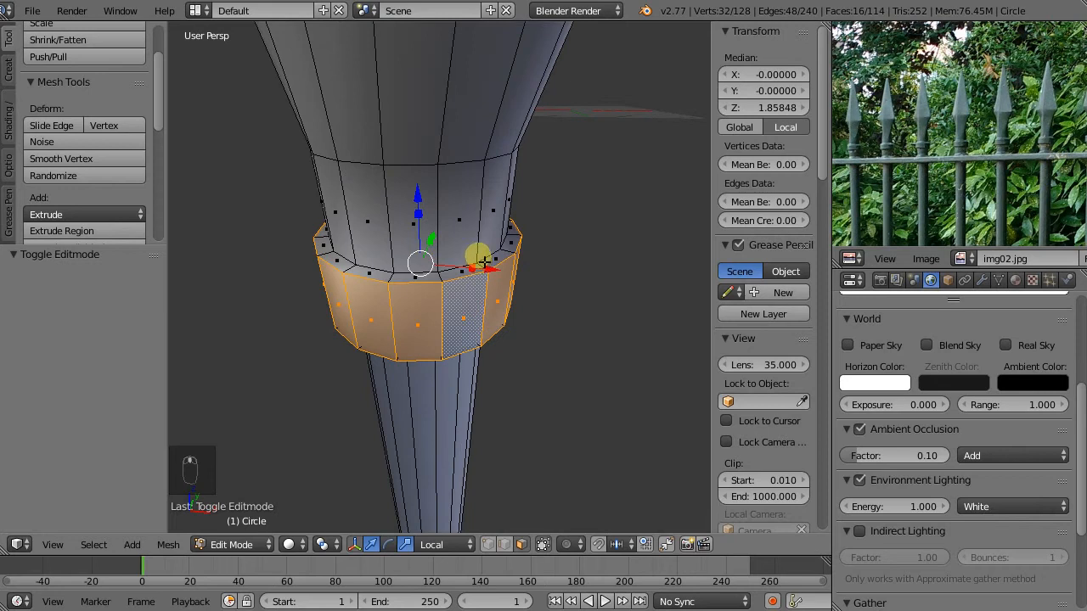
alt+right_click(513, 255)
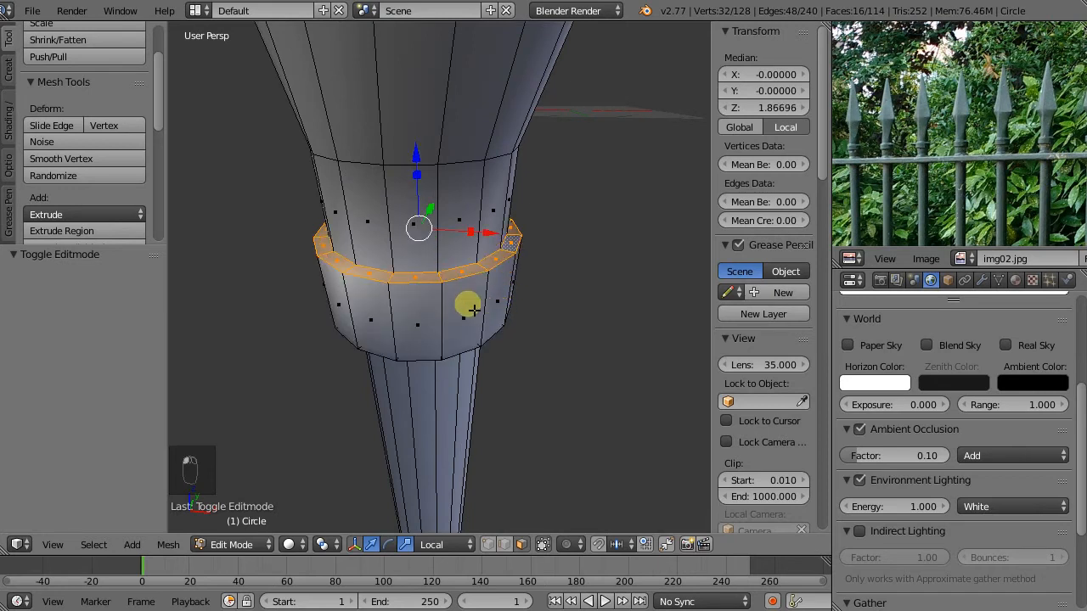
middle_drag(471, 348, 447, 227)
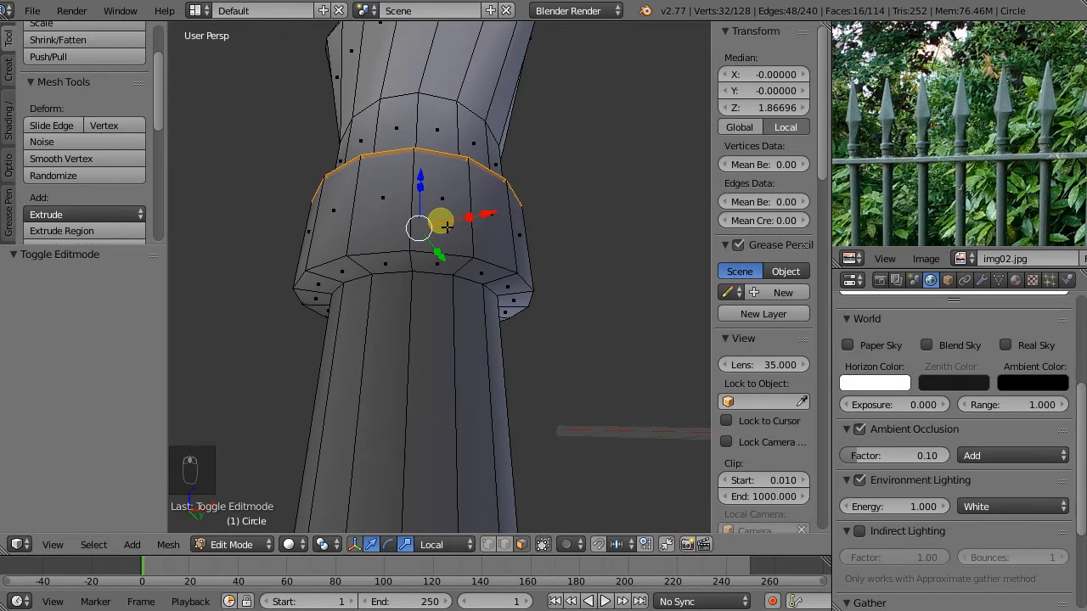
alt+shift+right_click(471, 275)
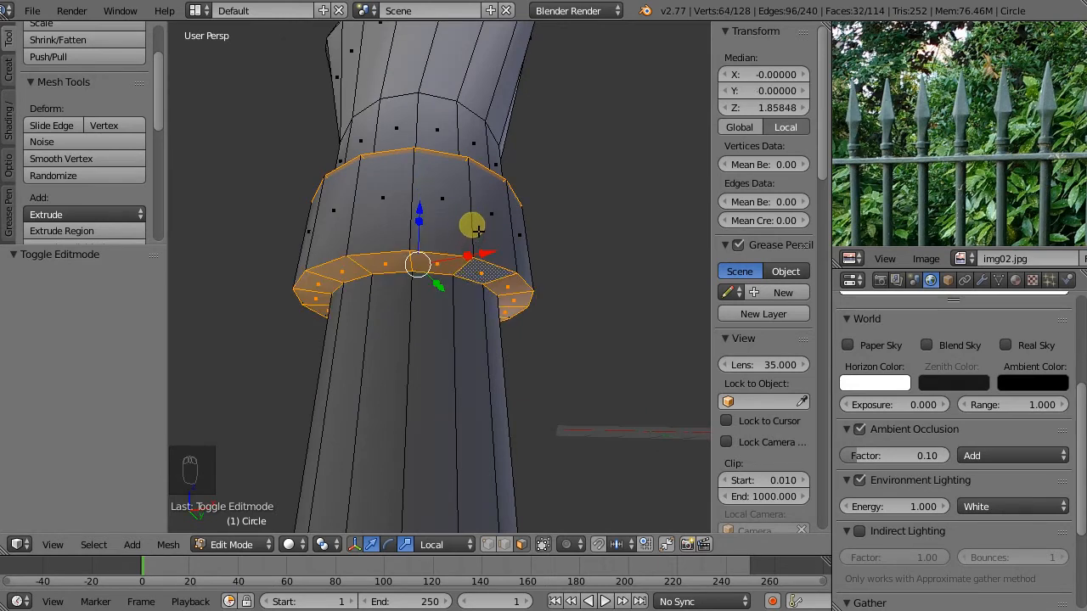
- Switch to edge selection and select both the upper and lower outer edge loops of the collar
click(504, 544)
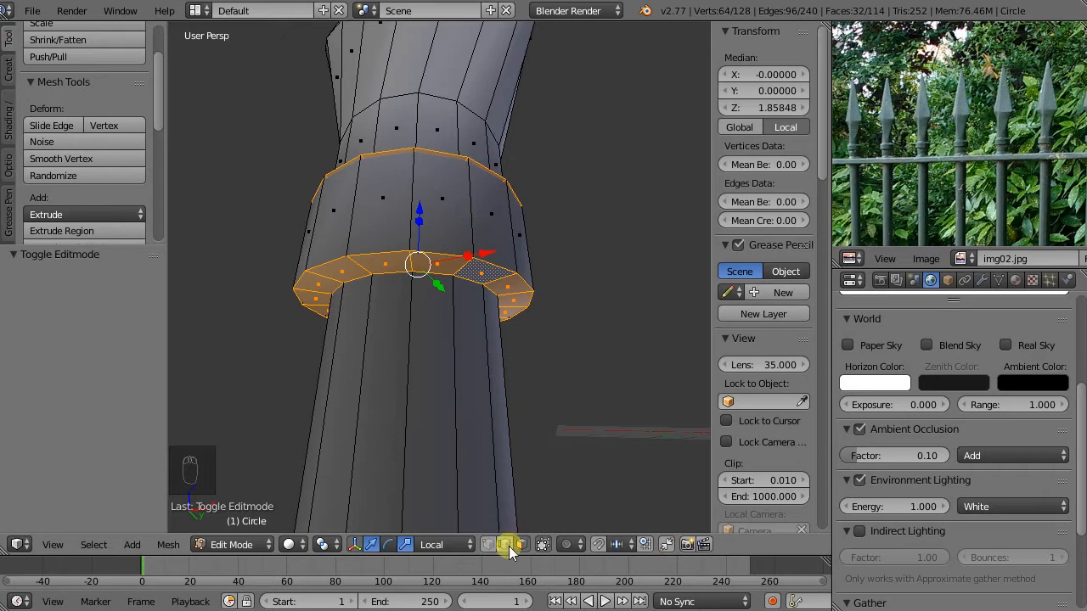
alt+right_click(505, 273)
alt+right_click(493, 258)
middle_drag(473, 170, 500, 270)
alt+right_click(510, 262)
middle_drag(503, 337, 470, 272)
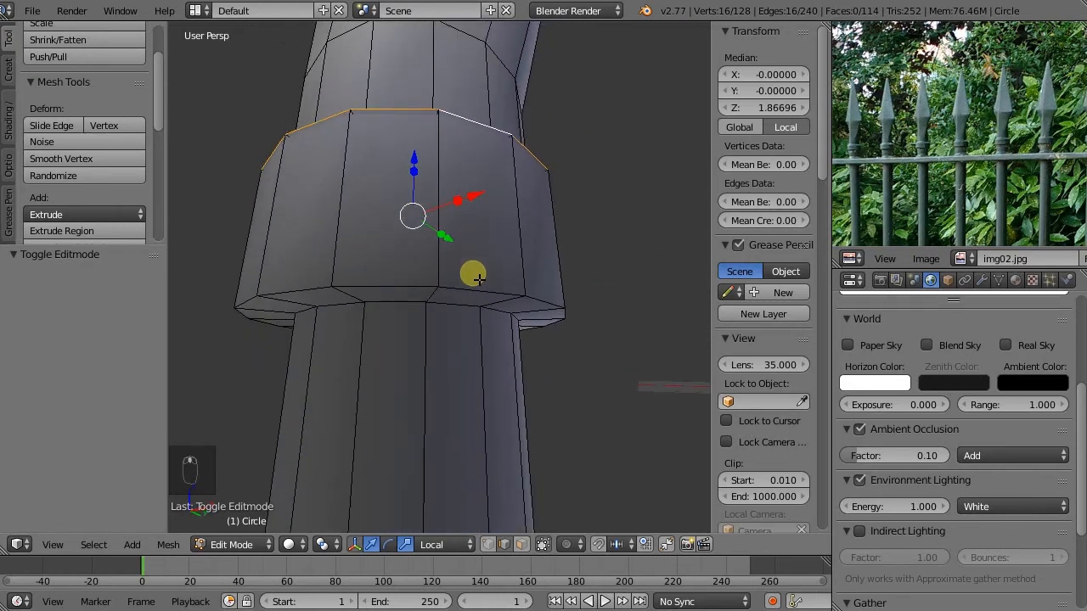
alt+shift+right_click(482, 294)
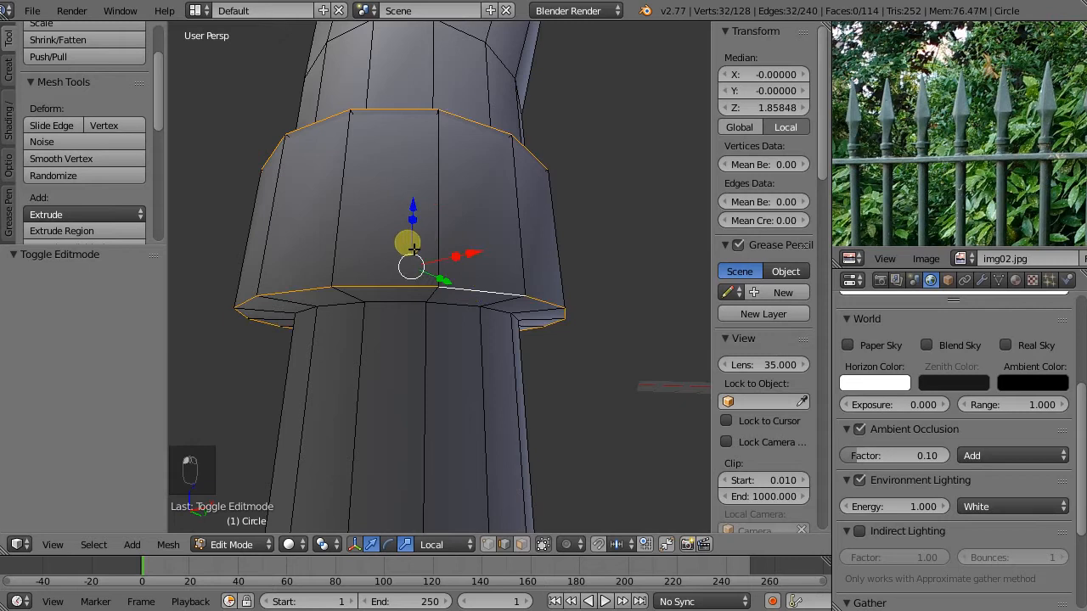
- Mark the collar's selected edge loops as sharp, return to object mode and inspect the collar's shading
click(168, 544)
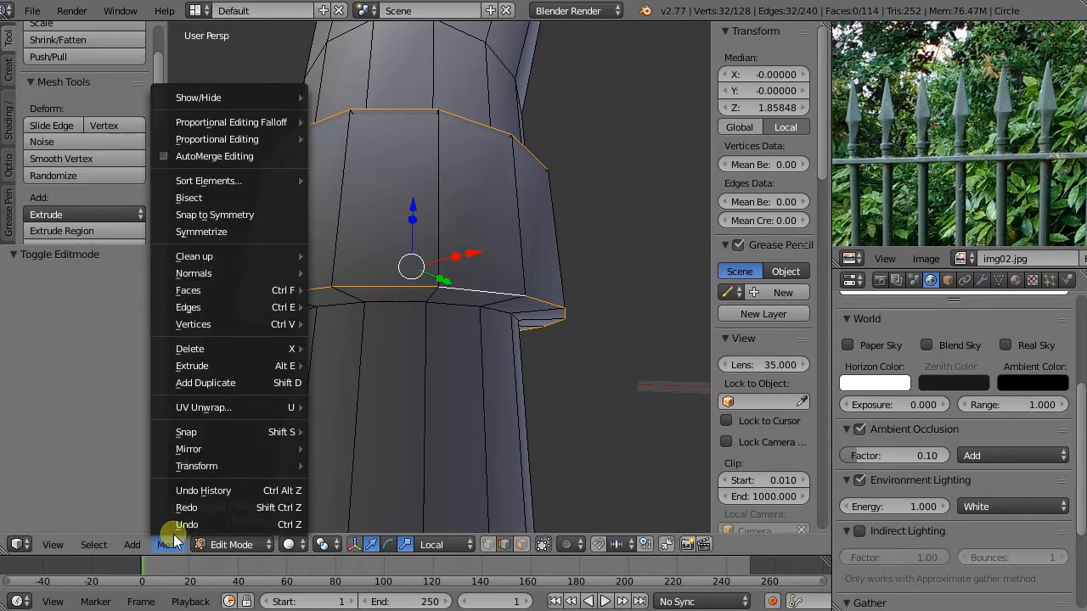
mouse_move(224, 306)
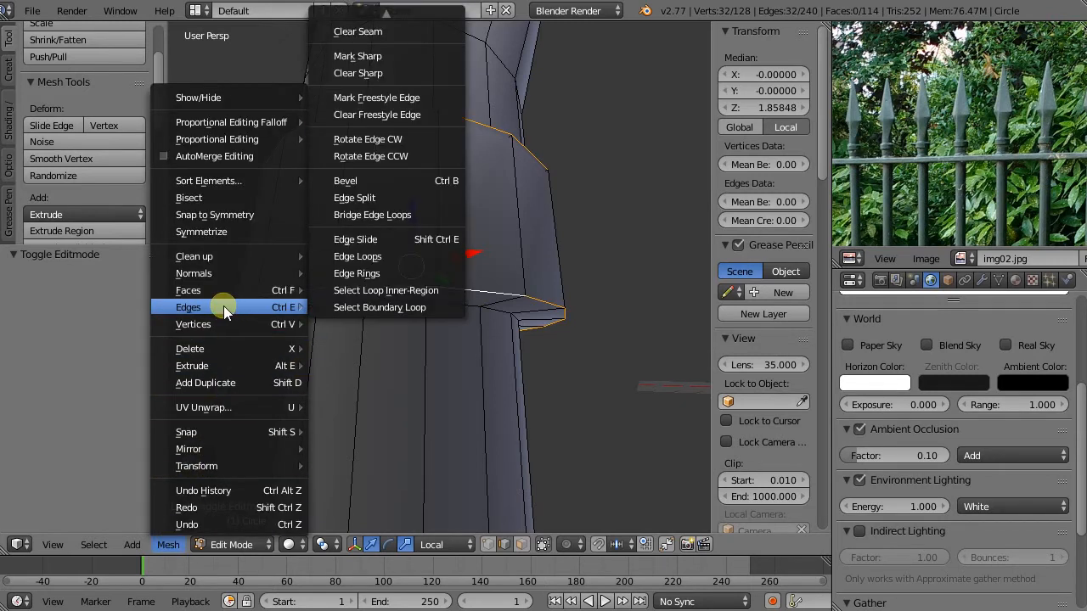
click(354, 56)
key(Tab)
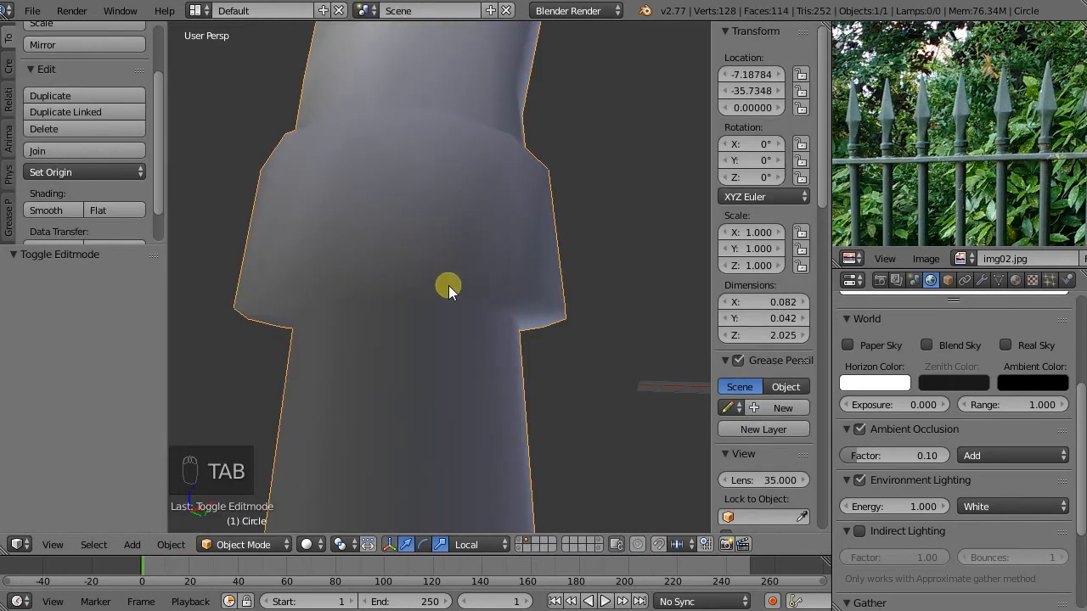
middle_drag(411, 276, 449, 299)
scroll(449, 299, up, 4)
scroll(449, 299, down, 5)
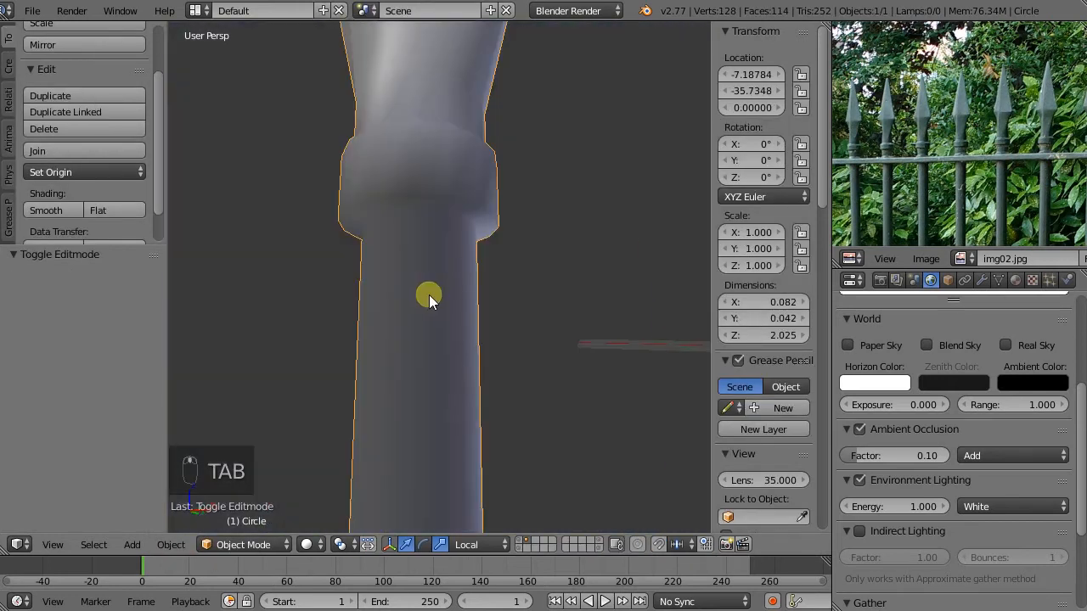
scroll(427, 214, up, 2)
scroll(428, 213, down, 4)
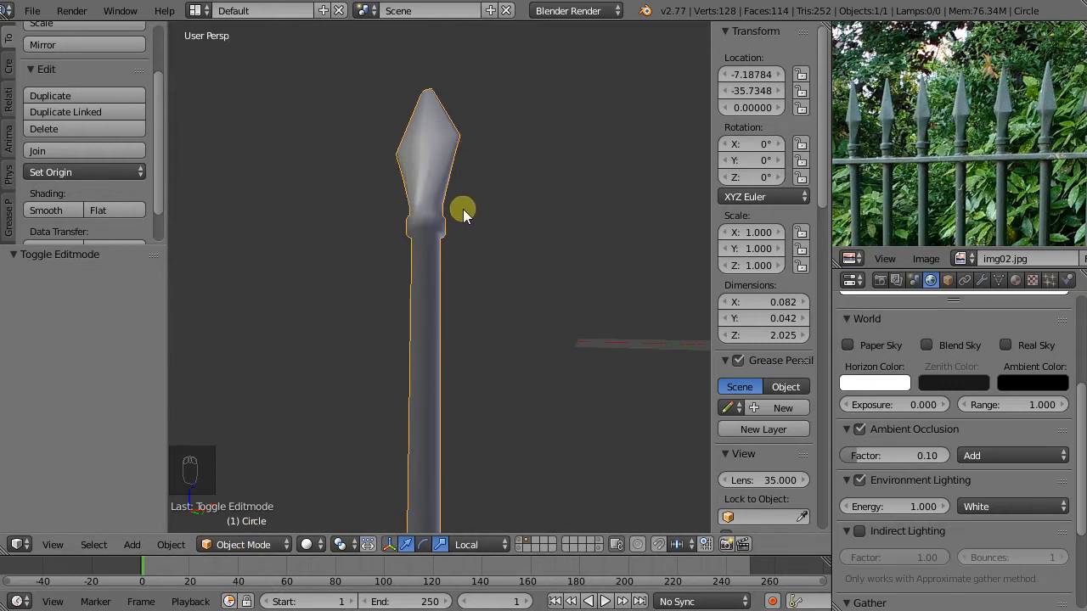
- Show the bar in top view and add an Array modifier to it
scroll(524, 287, down, 5)
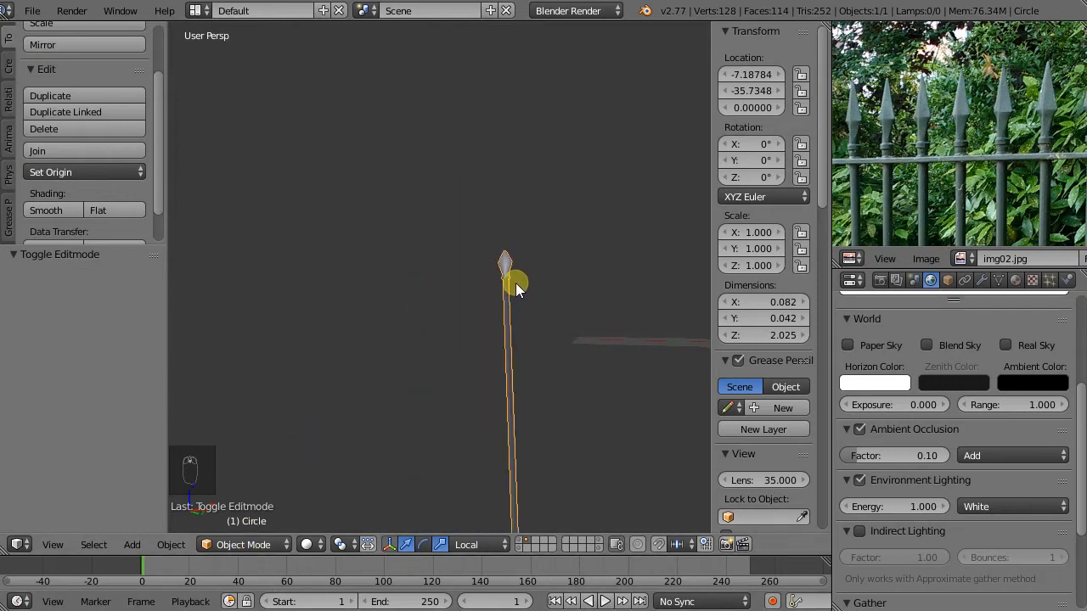
key(ctrl+KP_1)
scroll(527, 400, up, 6)
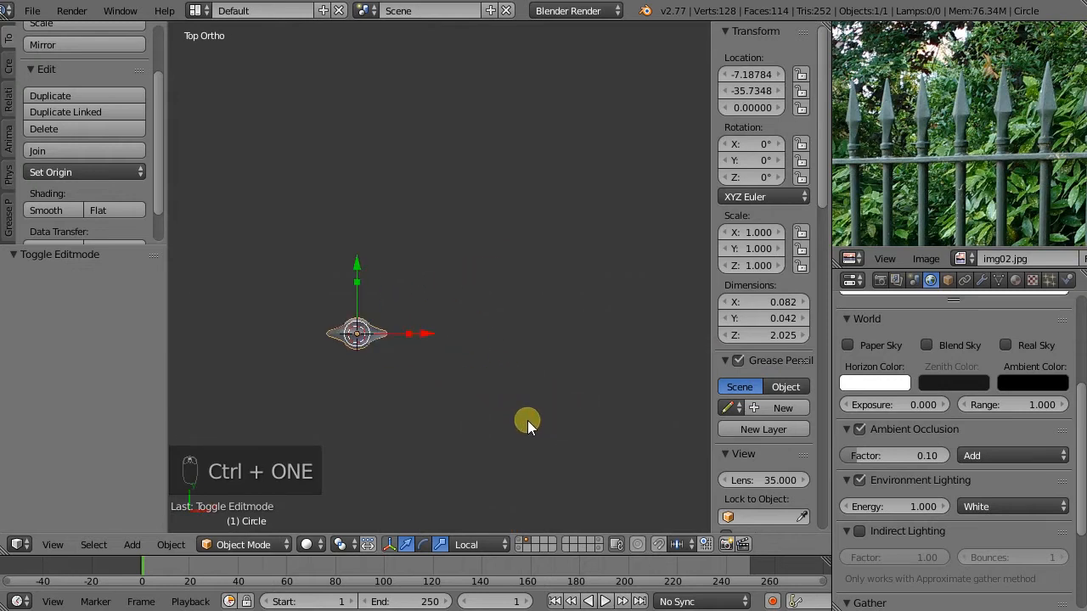
click(983, 279)
click(932, 337)
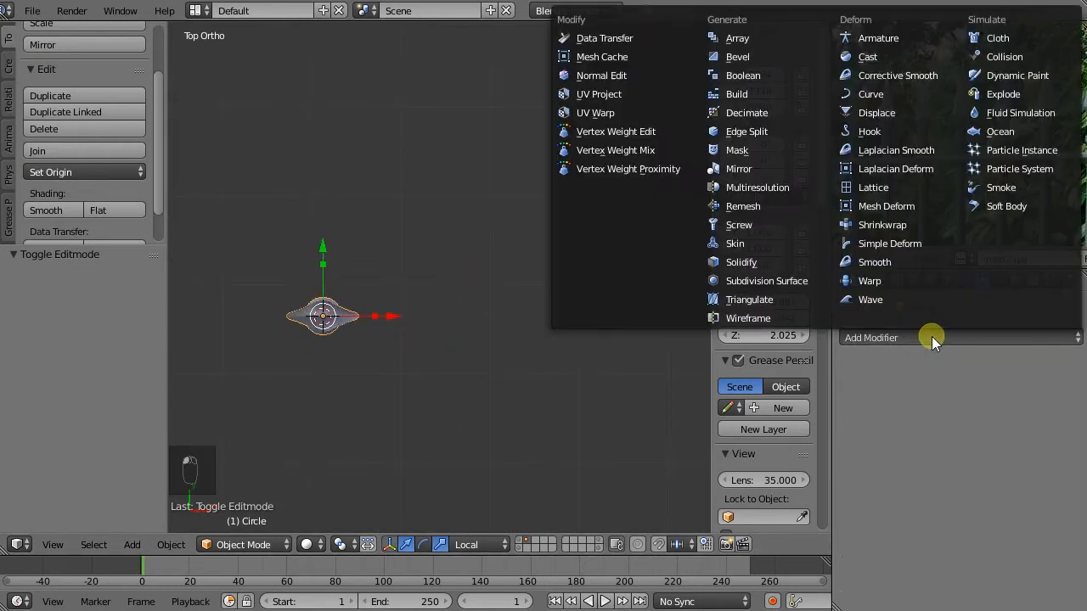
click(744, 38)
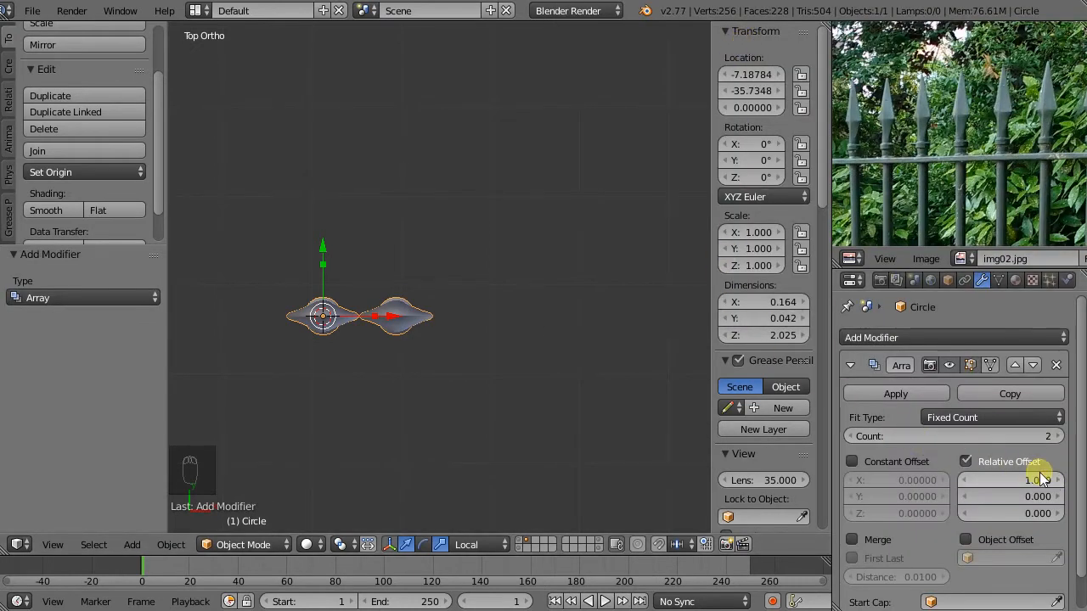
- Replace the array's relative offset with a constant offset of 0.1 along X and check the spacing between the spikes
click(969, 461)
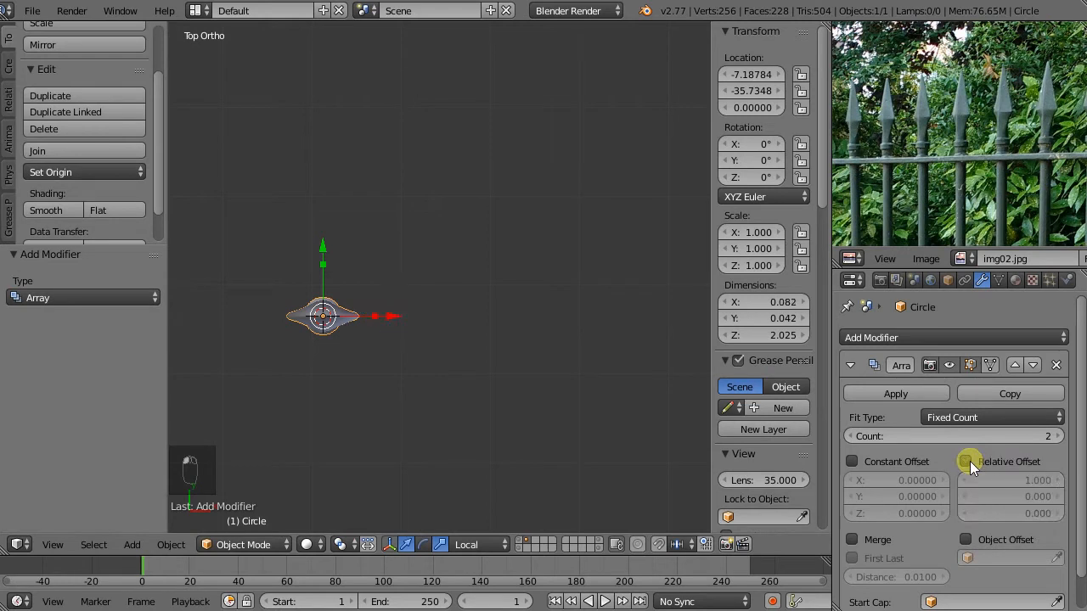
click(853, 461)
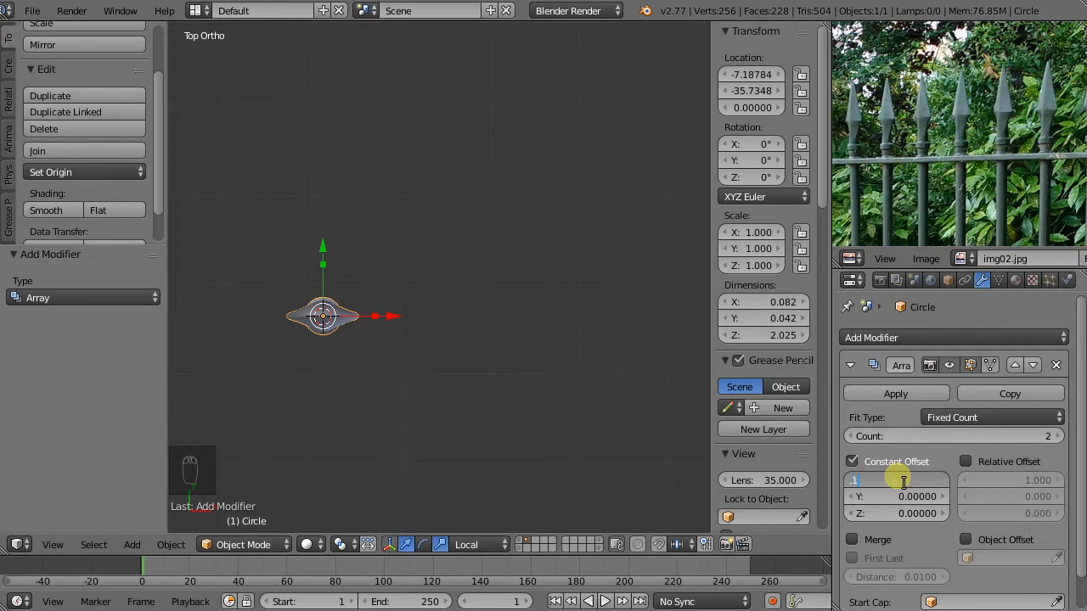
key(Return)
scroll(448, 323, down, 3)
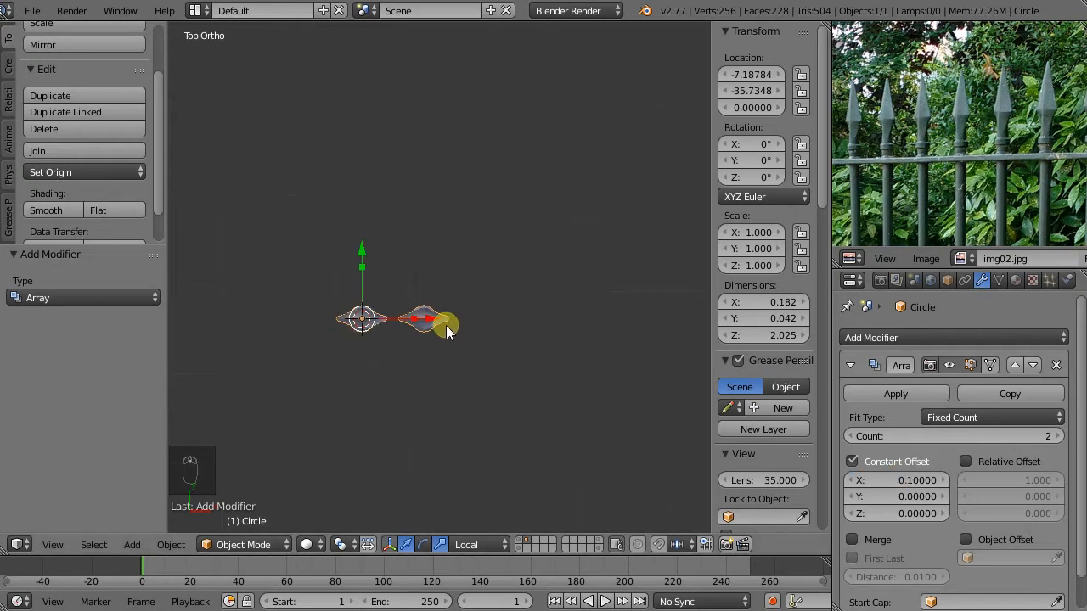
middle_drag(447, 366, 434, 243)
scroll(419, 158, up, 10)
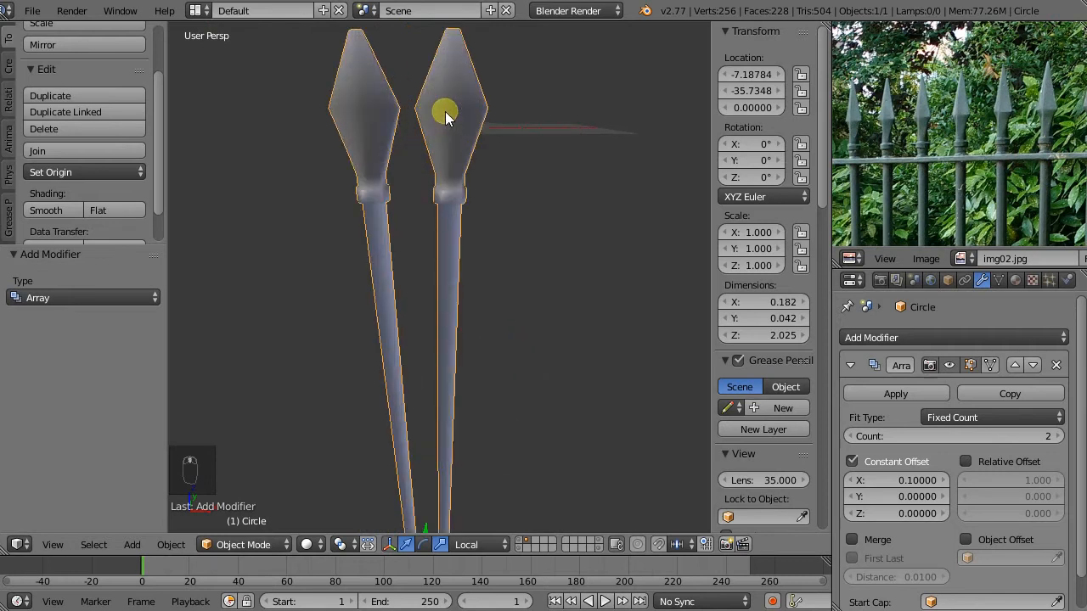
scroll(451, 123, down, 3)
- Compare the spacing with the reference photo, trying a constant X offset of 0.15 and settling on 0.18
scroll(882, 144, down, 4)
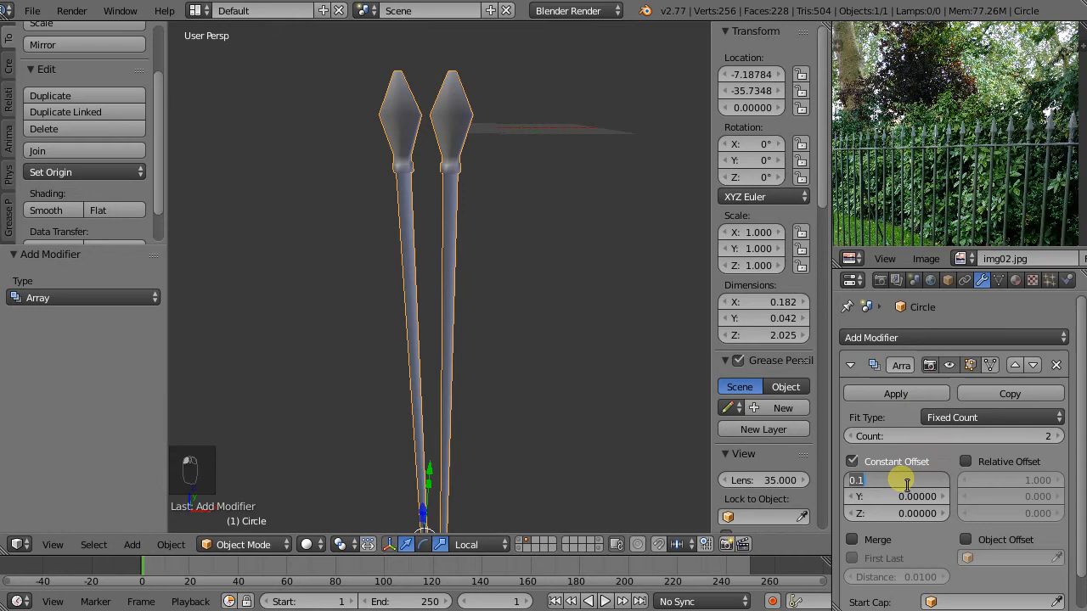
key(Return)
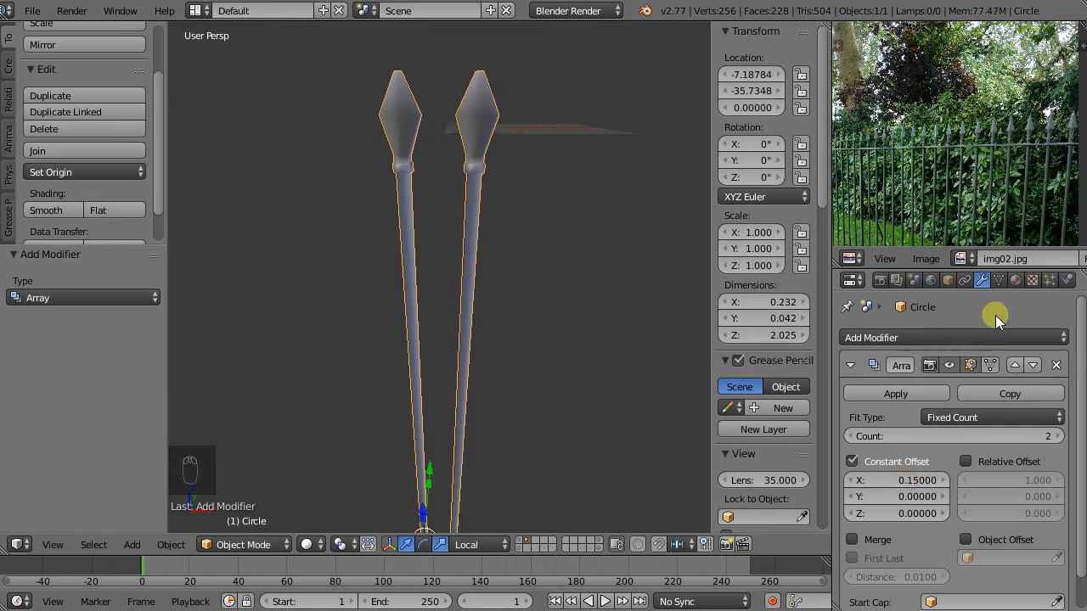
click(892, 480)
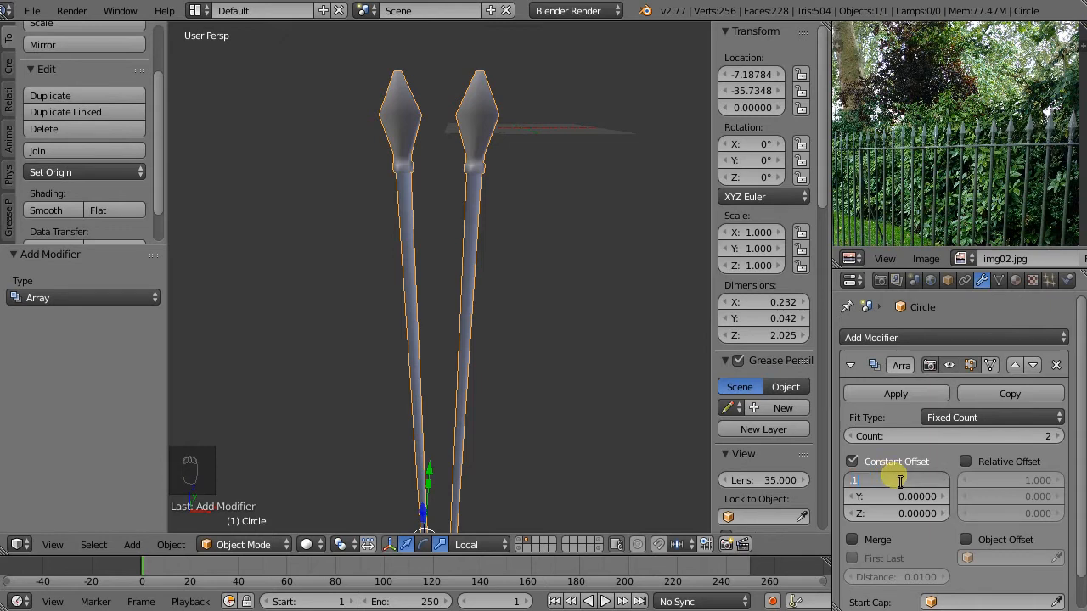
text(.18)
key(Return)
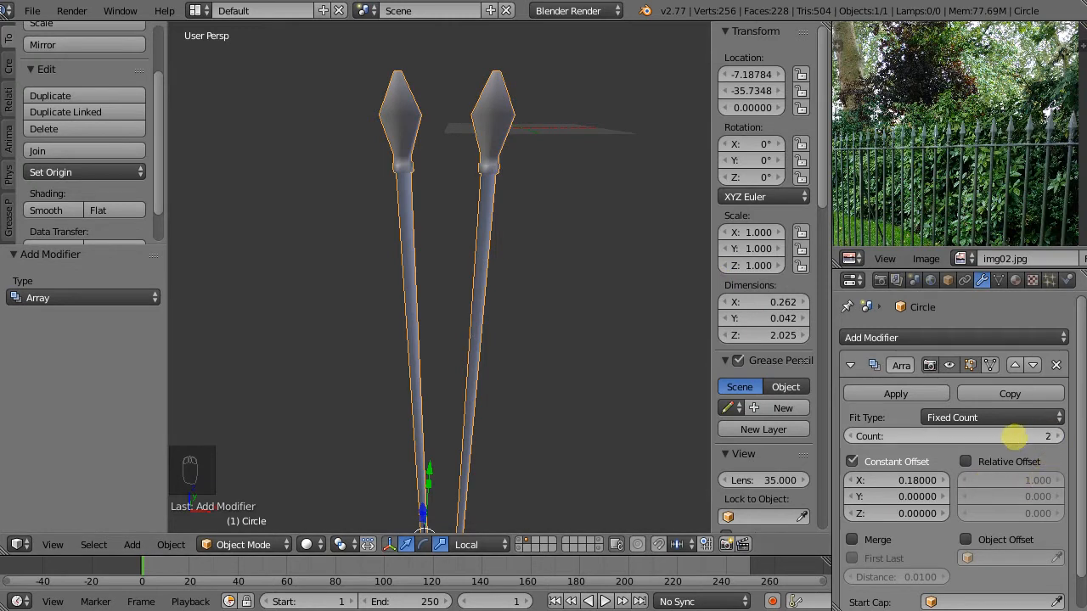
- Raise the array's count to 15 bars and view the resulting fence row
drag(1016, 442, 1083, 435)
scroll(462, 308, down, 5)
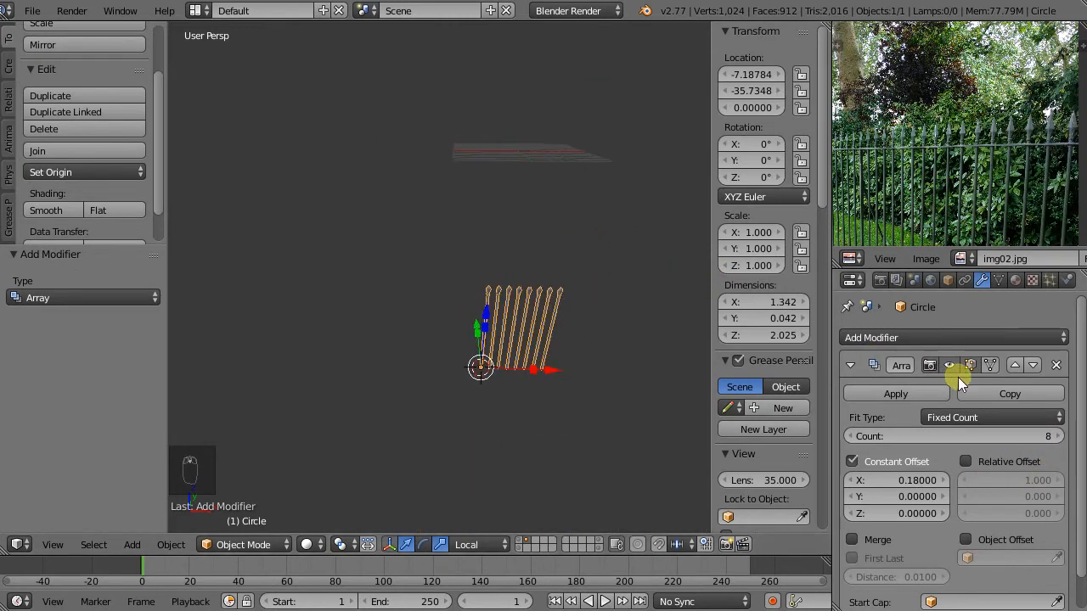
drag(993, 435, 1036, 436)
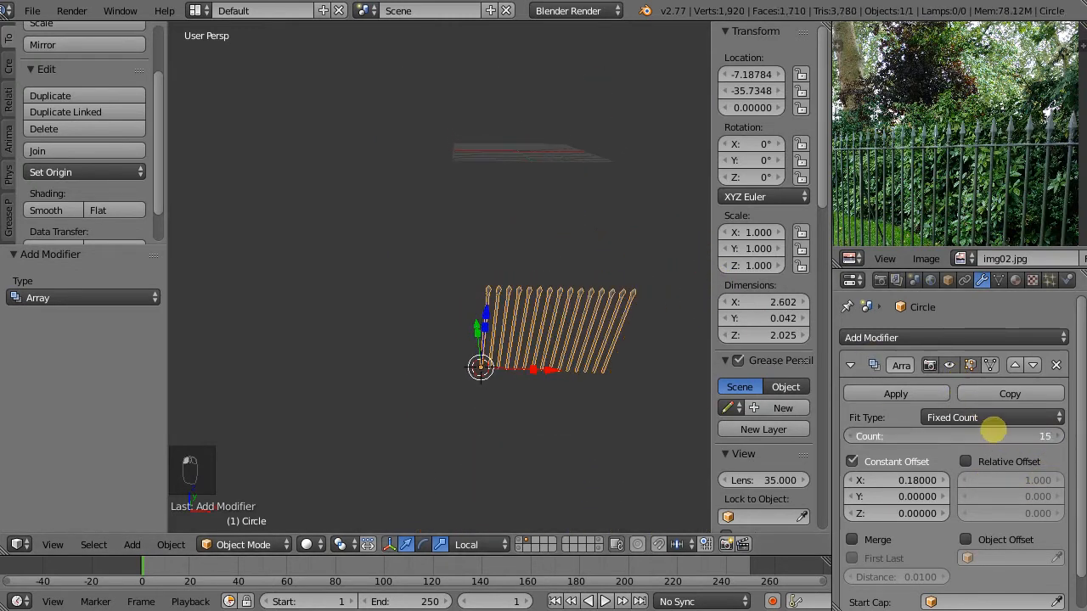
scroll(570, 315, up, 5)
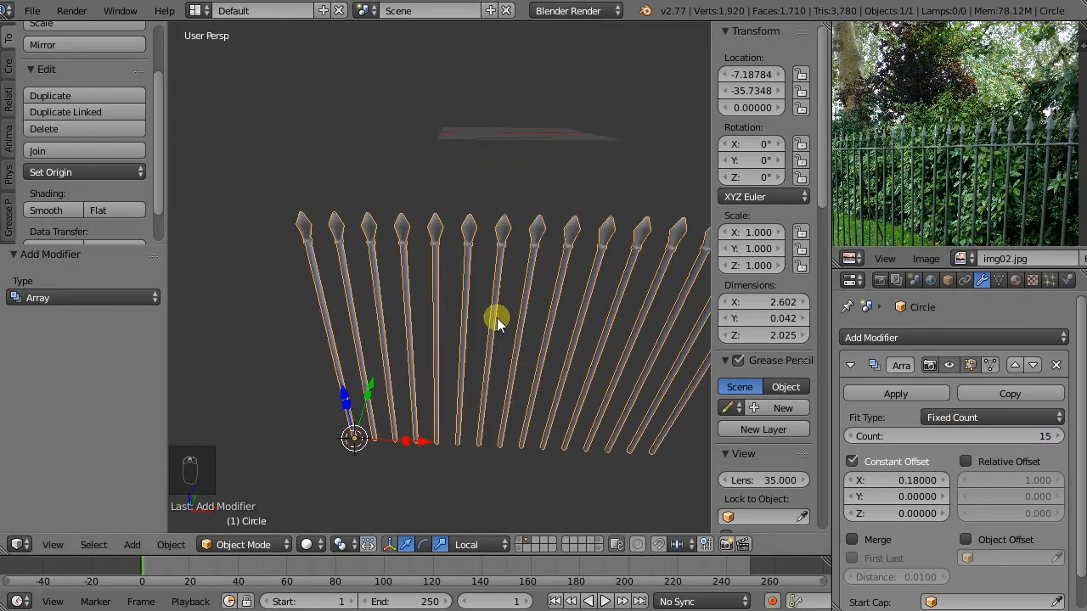
- Examine the rail and posts close up in the reference photo, and hide the bar's Array modifier in the viewport
scroll(914, 126, up, 3)
scroll(914, 126, up, 3)
mouse_move(906, 51)
middle_down()
mouse_move(891, 231)
mouse_move(891, 38)
middle_up()
middle_drag(881, 164, 875, 71)
mouse_move(880, 125)
middle_down()
mouse_move(887, 86)
mouse_move(920, 123)
mouse_move(895, 121)
middle_up()
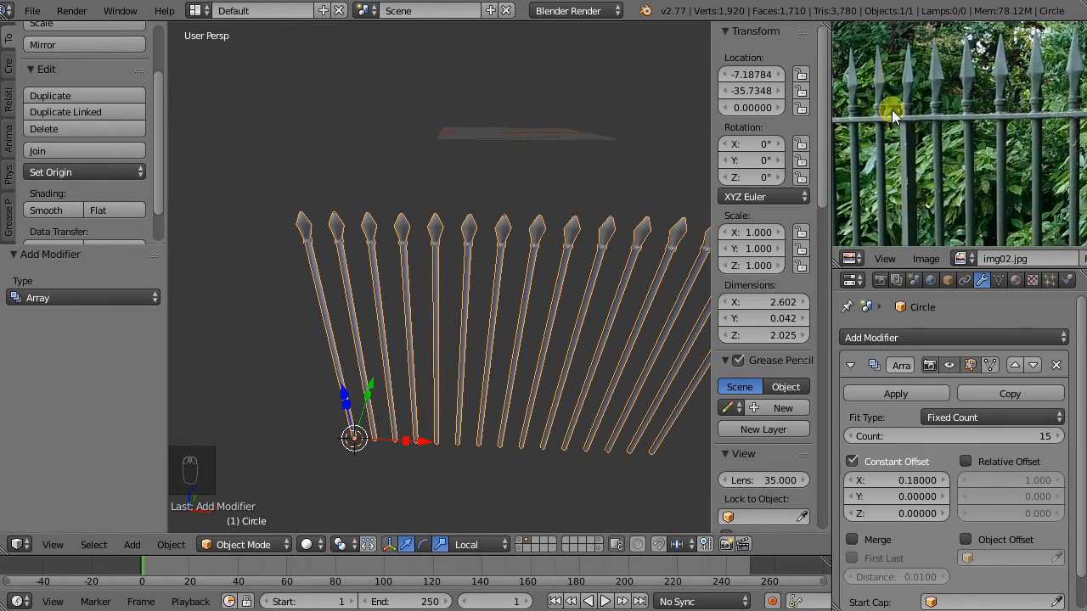
click(950, 365)
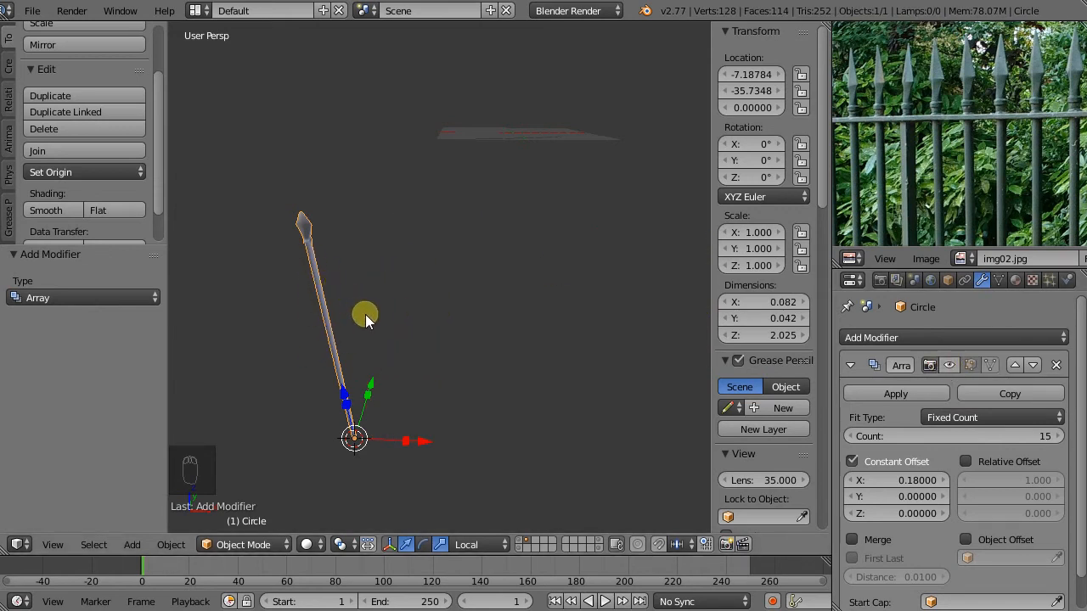
- Duplicate the spiked bar about 0.89 along X and remove the Array modifier from the copy
key(shift+d)
key(x)
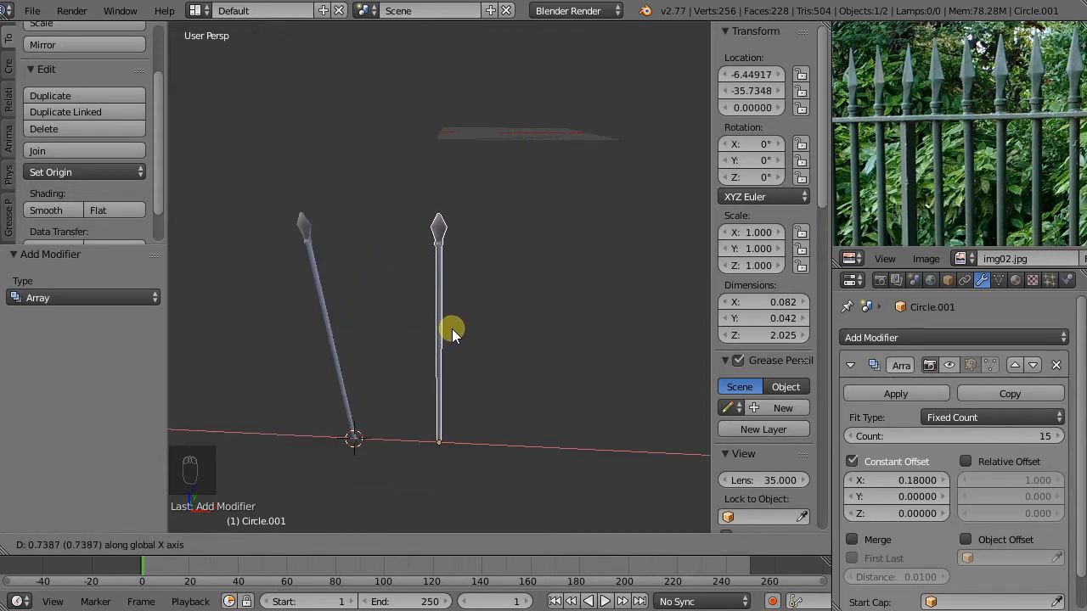
click(469, 334)
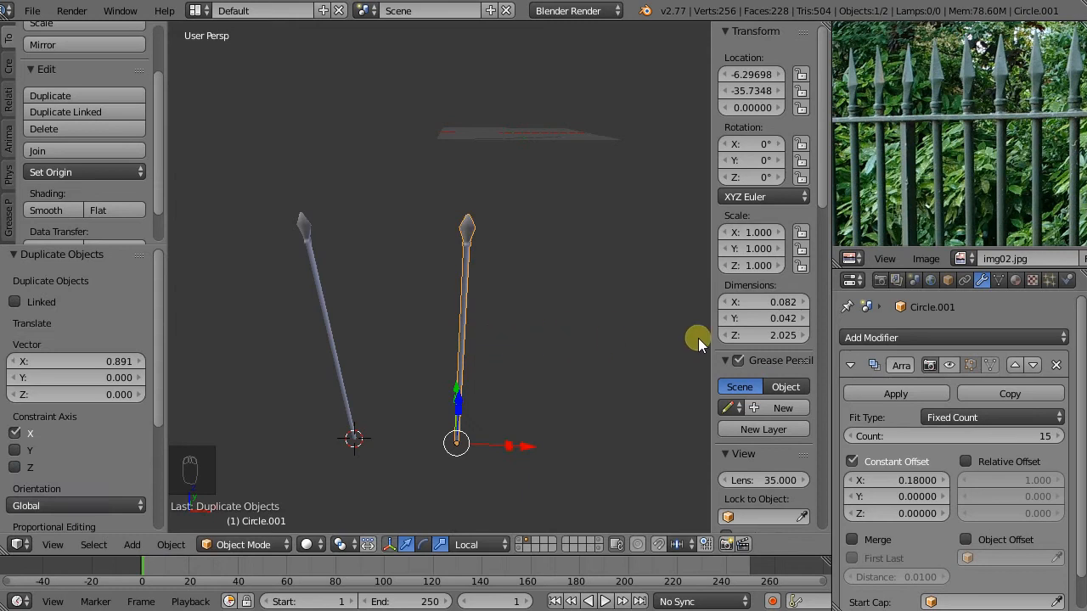
click(1057, 366)
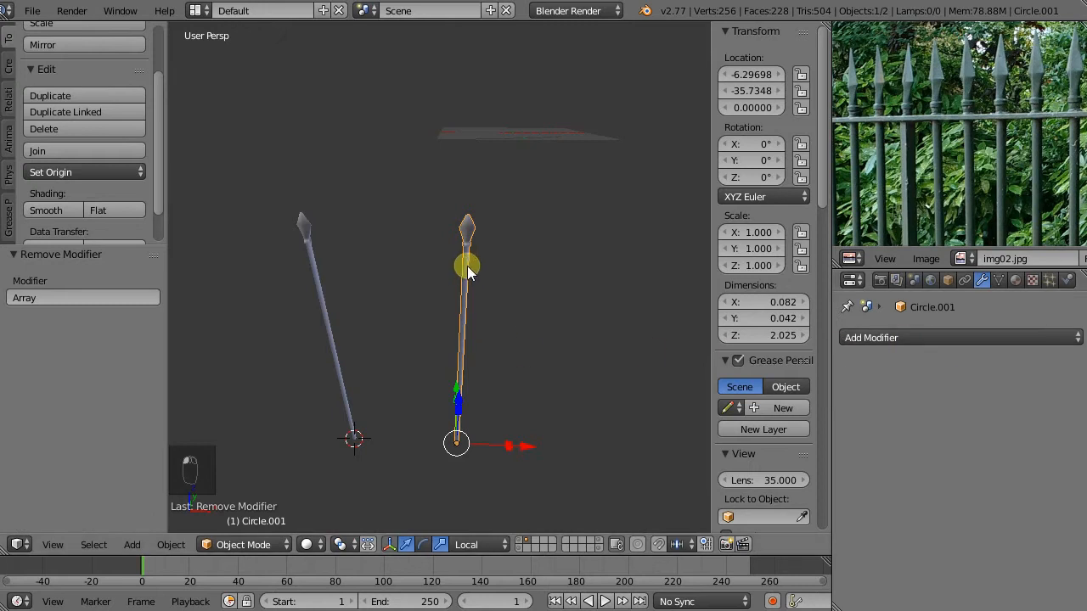
- Hide the tool shelf and the properties sidebar to give the duplicated bar more viewport space
scroll(499, 275, up, 1)
scroll(499, 275, up, 1)
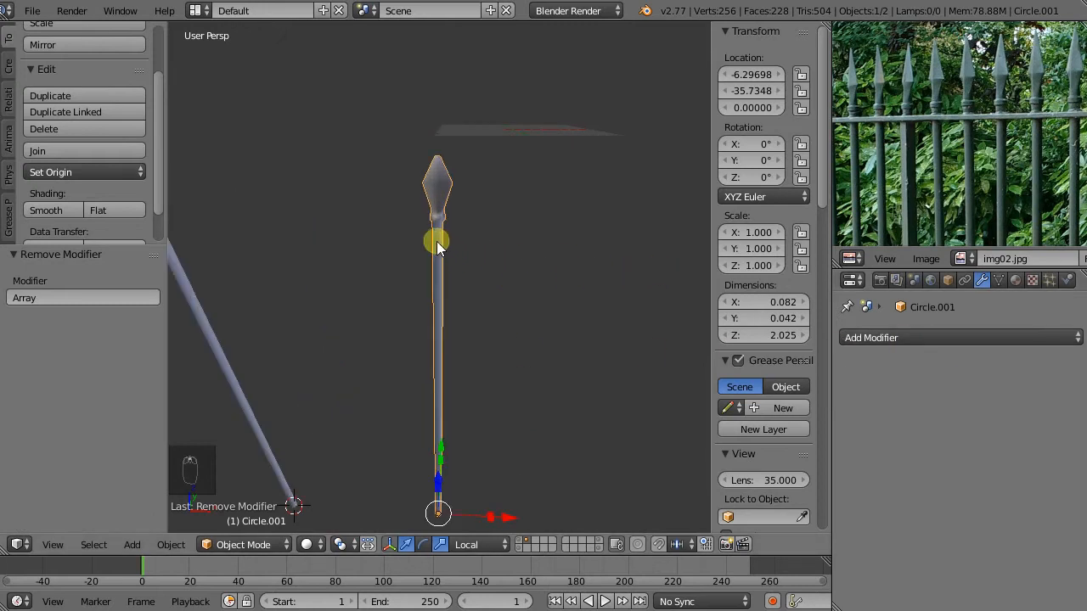
drag(174, 176, 25, 182)
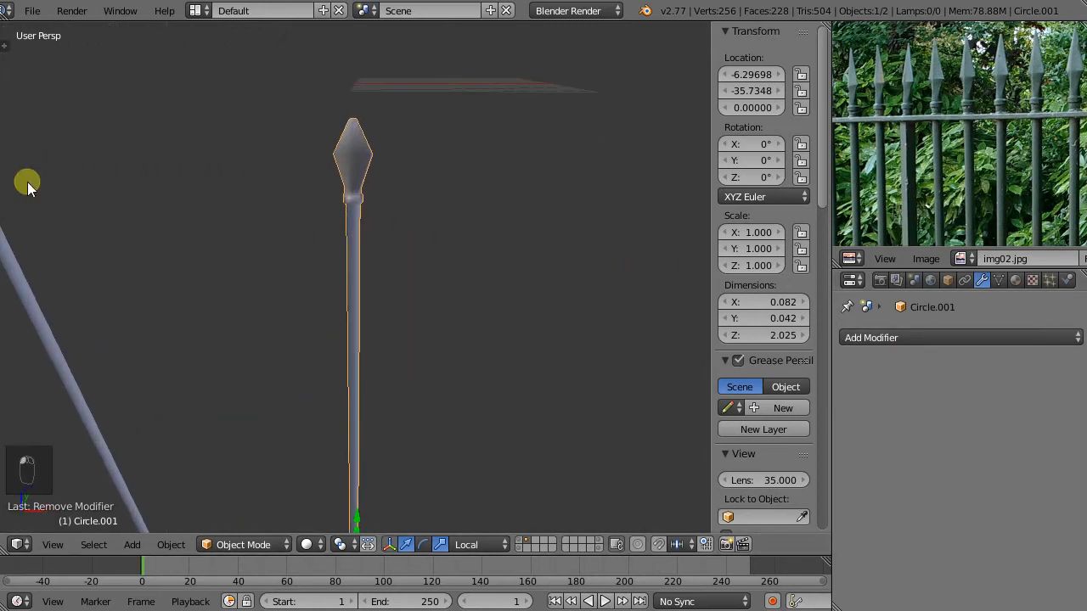
drag(709, 275, 941, 279)
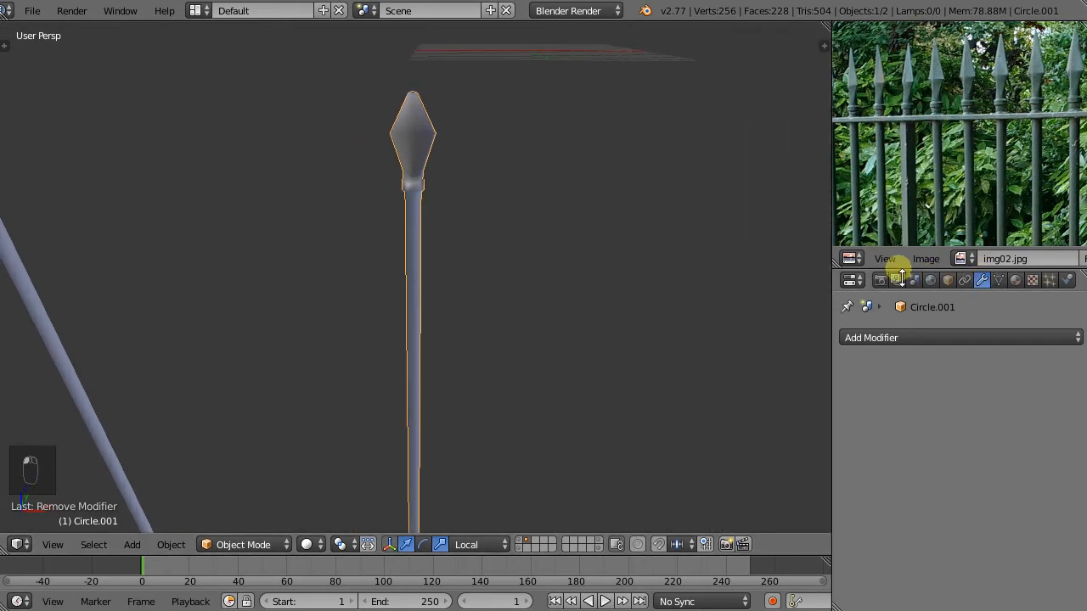
middle_drag(684, 162, 533, 254)
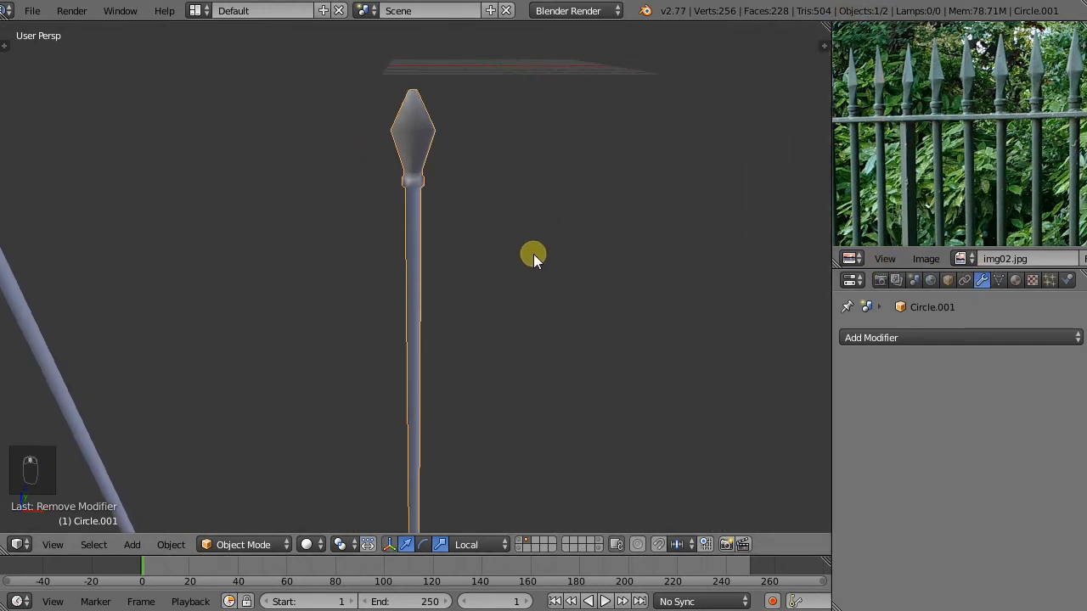
- Enter Edit Mode on the duplicated bar and display the viewport in wireframe shading
key(Tab)
scroll(457, 189, down, 8)
scroll(455, 317, up, 12)
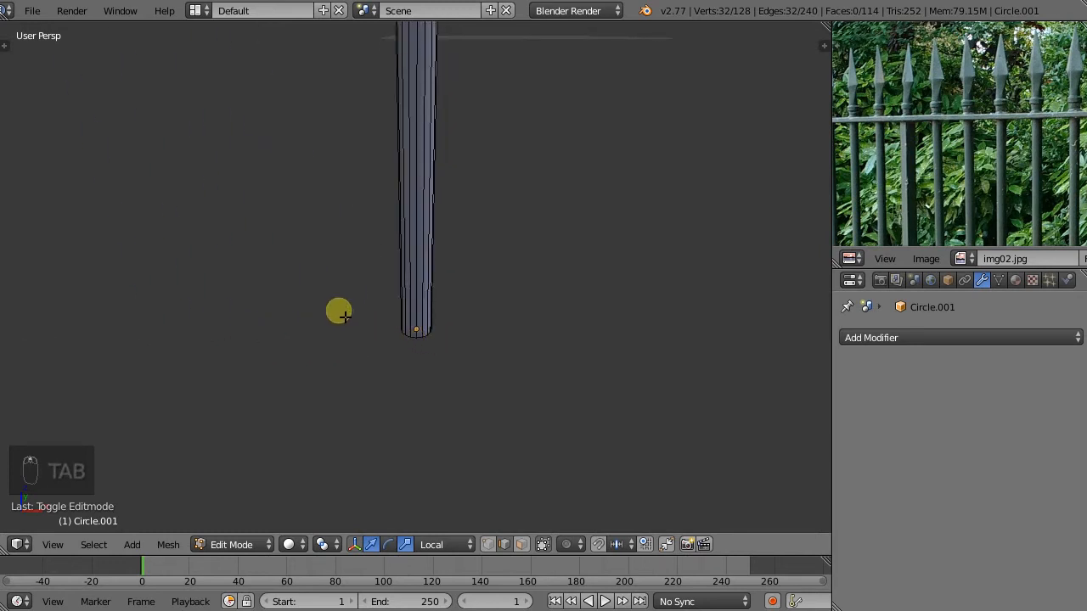
click(287, 548)
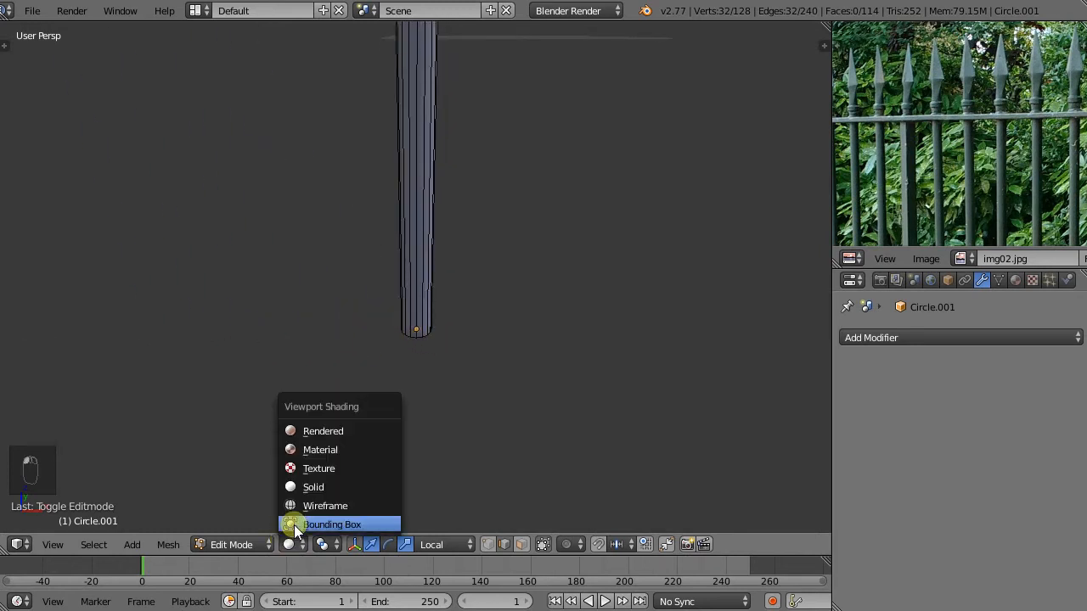
click(340, 502)
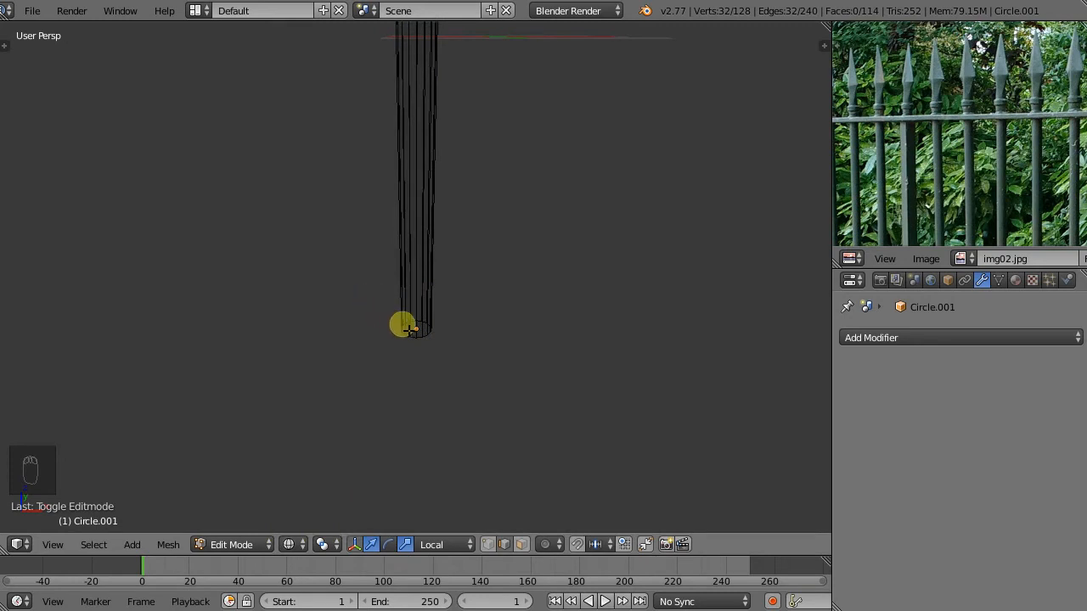
- Delete the ring of vertices at the foot of the duplicated bar, leaving only its spike and collar
click(488, 545)
drag(331, 296, 538, 396)
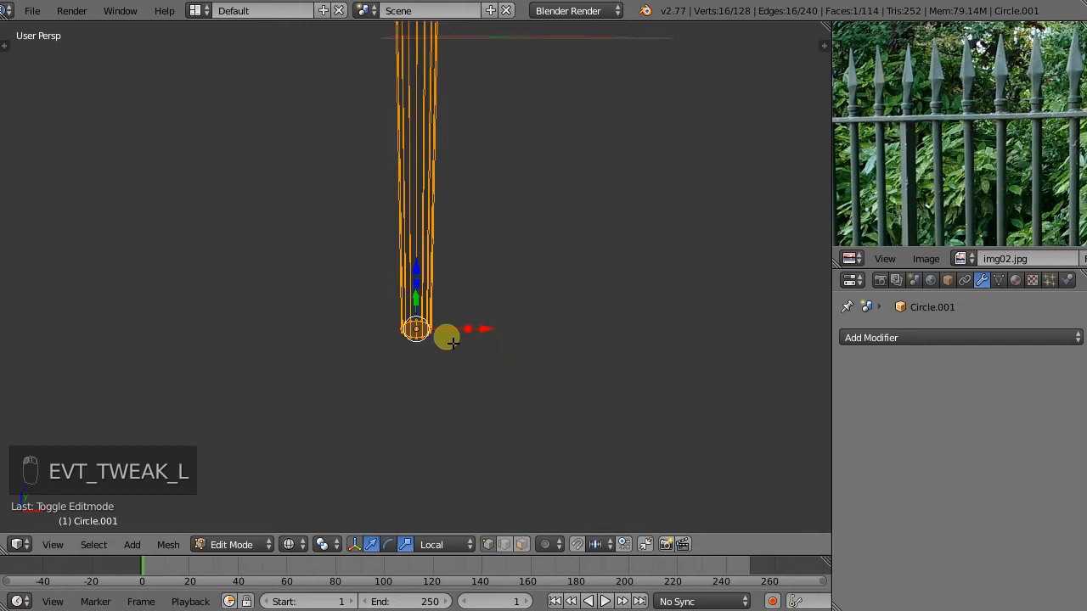
key(x)
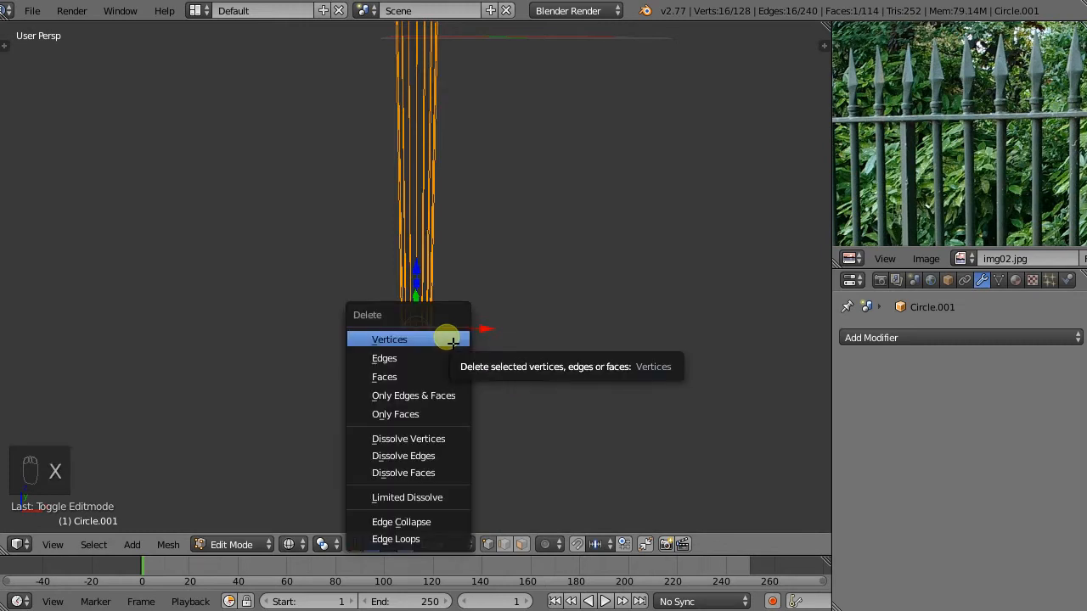
click(448, 338)
middle_drag(444, 334, 413, 145)
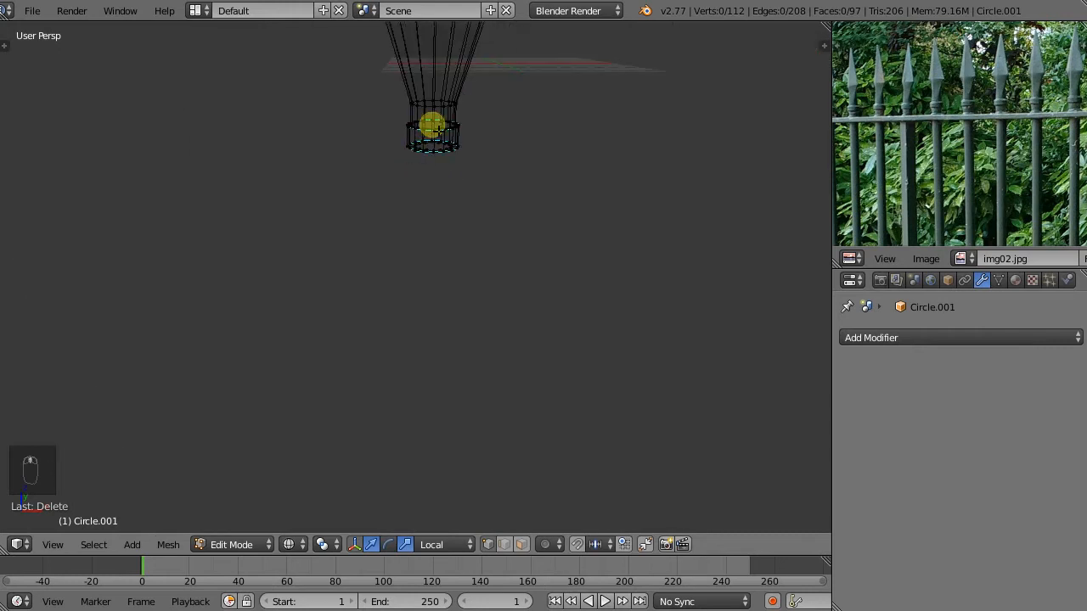
middle_drag(447, 168, 443, 197)
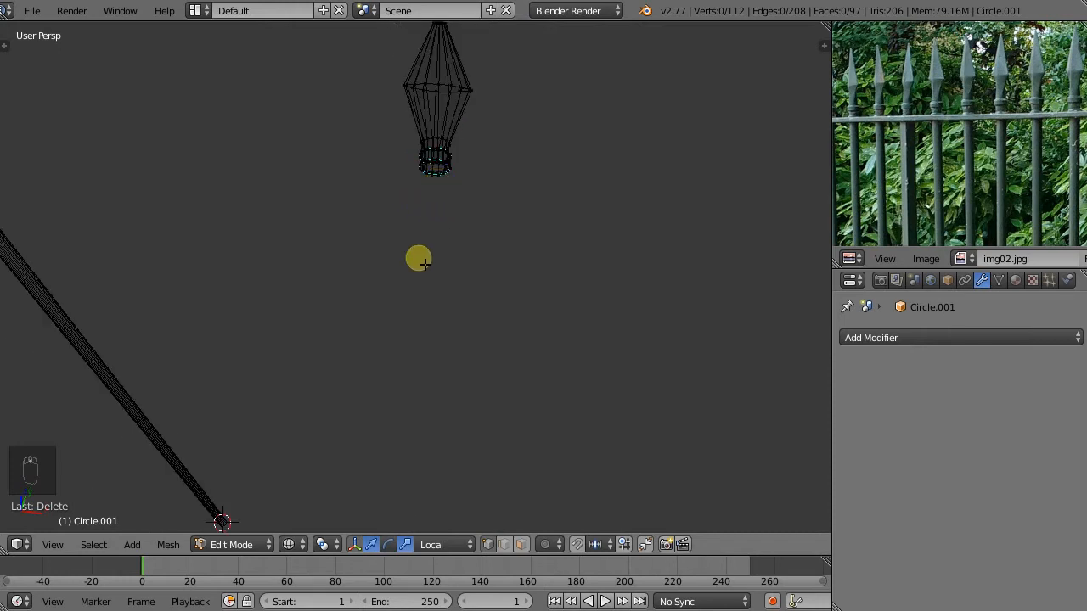
- Return to Object Mode and snap the 3D cursor to the origin of the duplicated spike
middle_drag(421, 319, 455, 428)
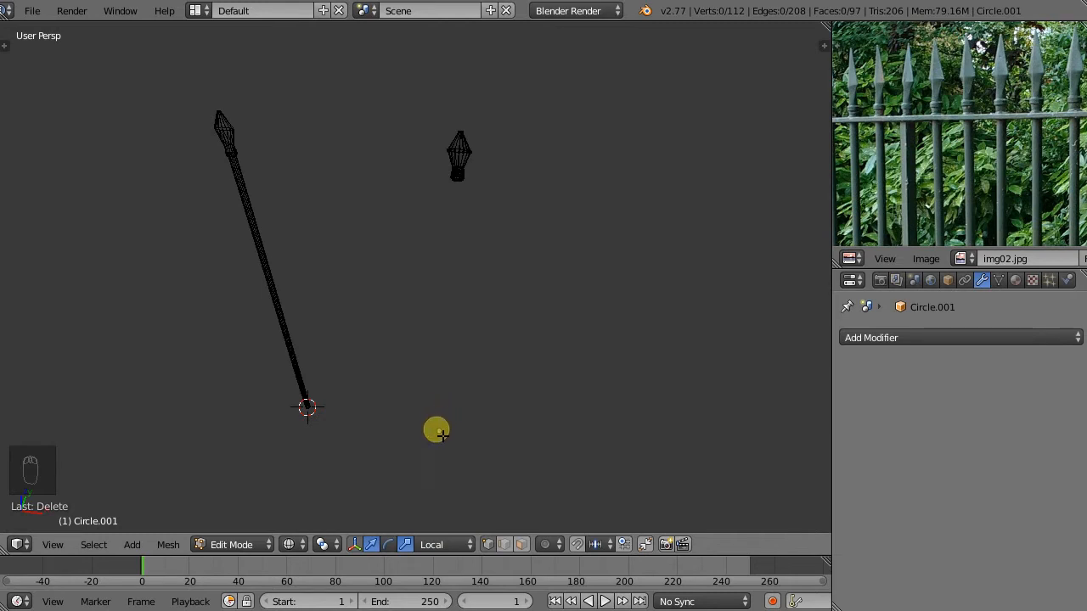
click(248, 544)
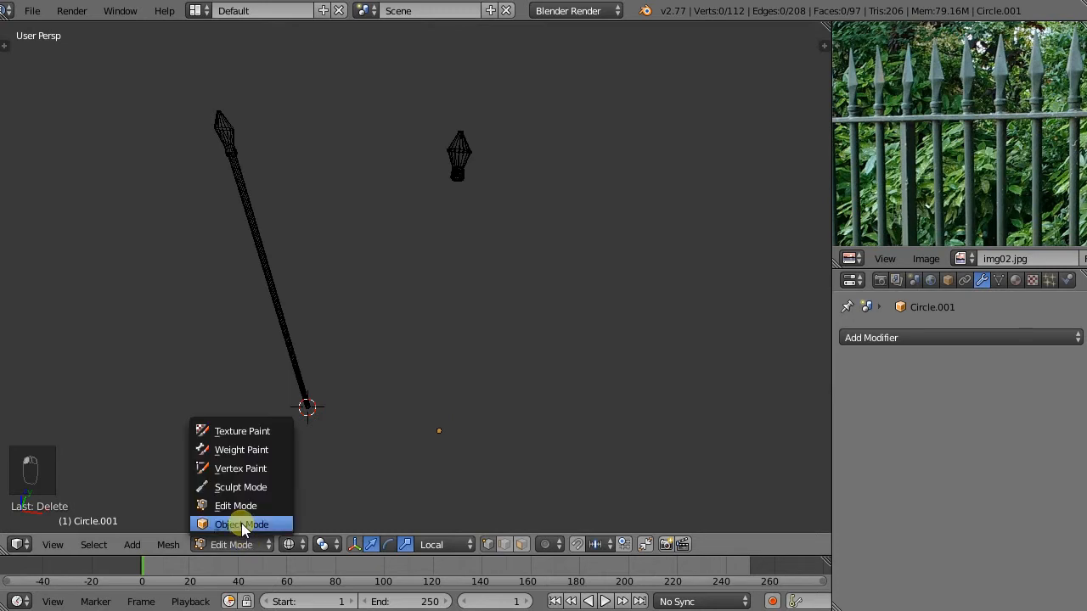
click(241, 523)
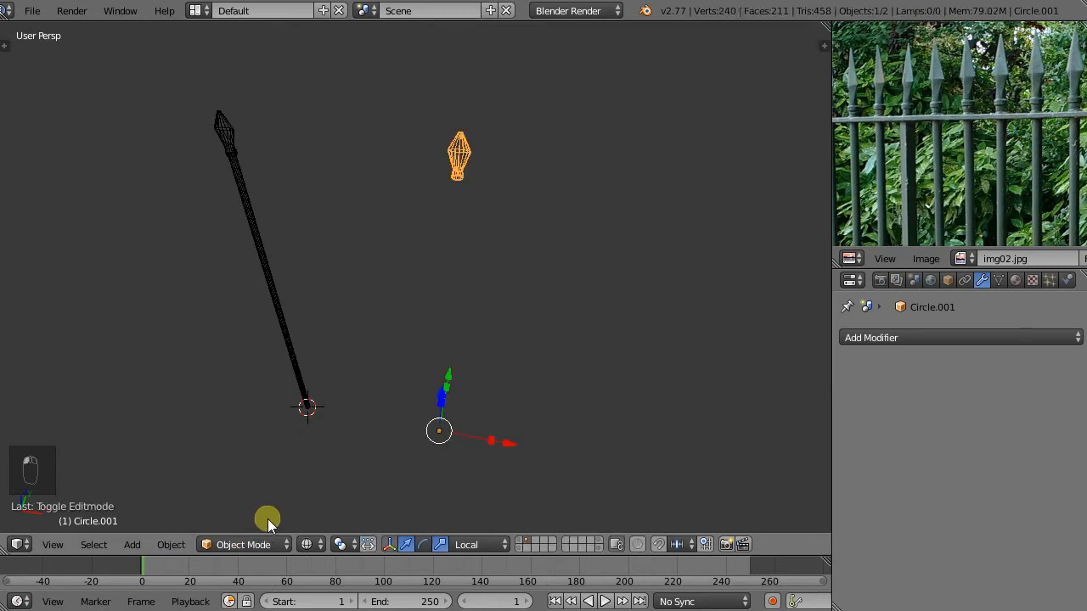
click(173, 545)
mouse_move(254, 404)
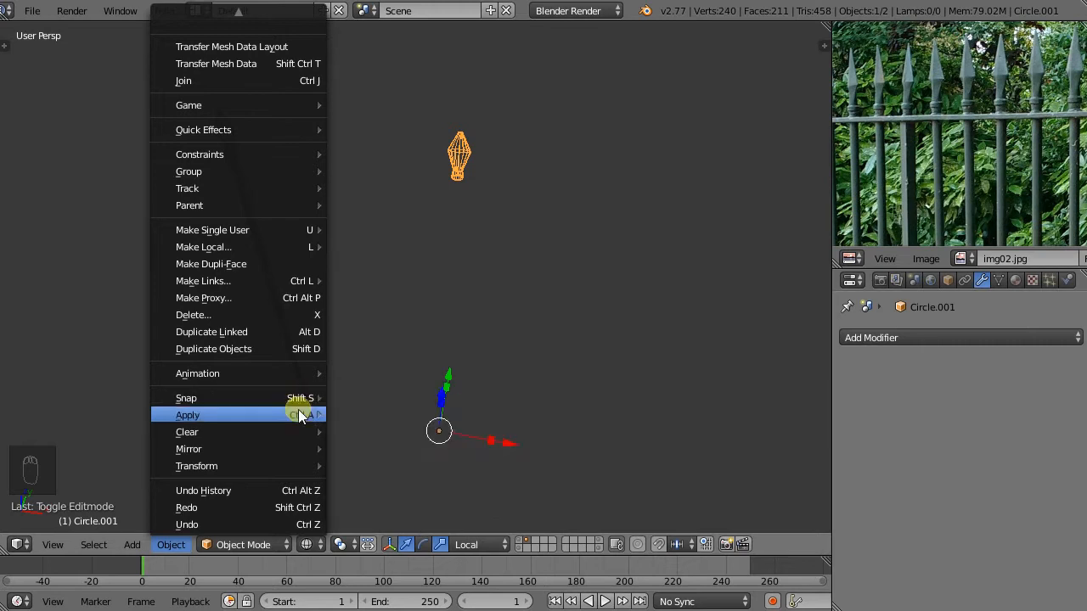
mouse_move(298, 408)
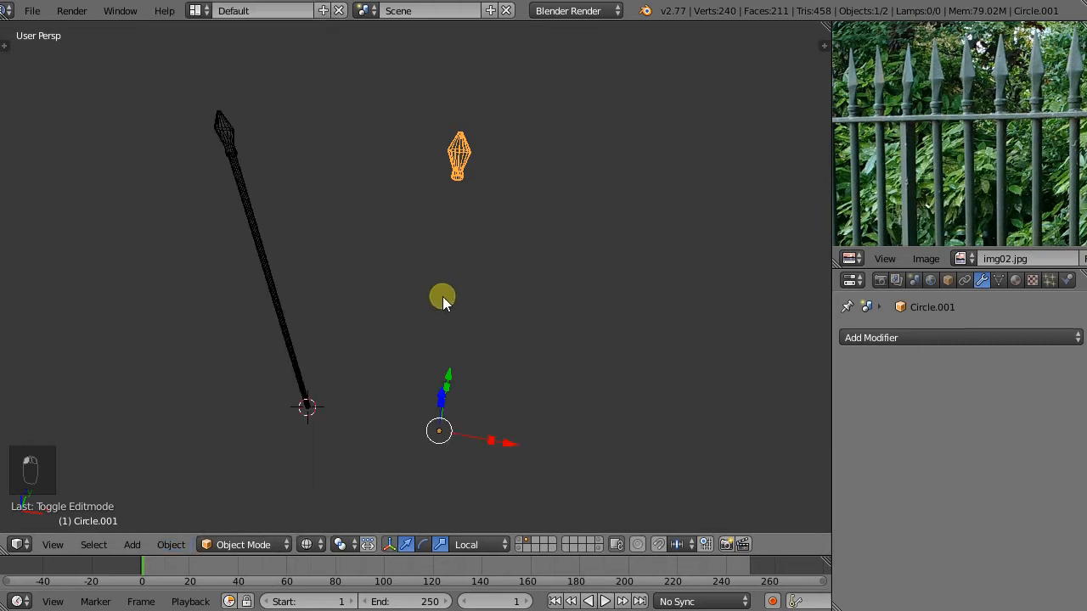
key(shift+s)
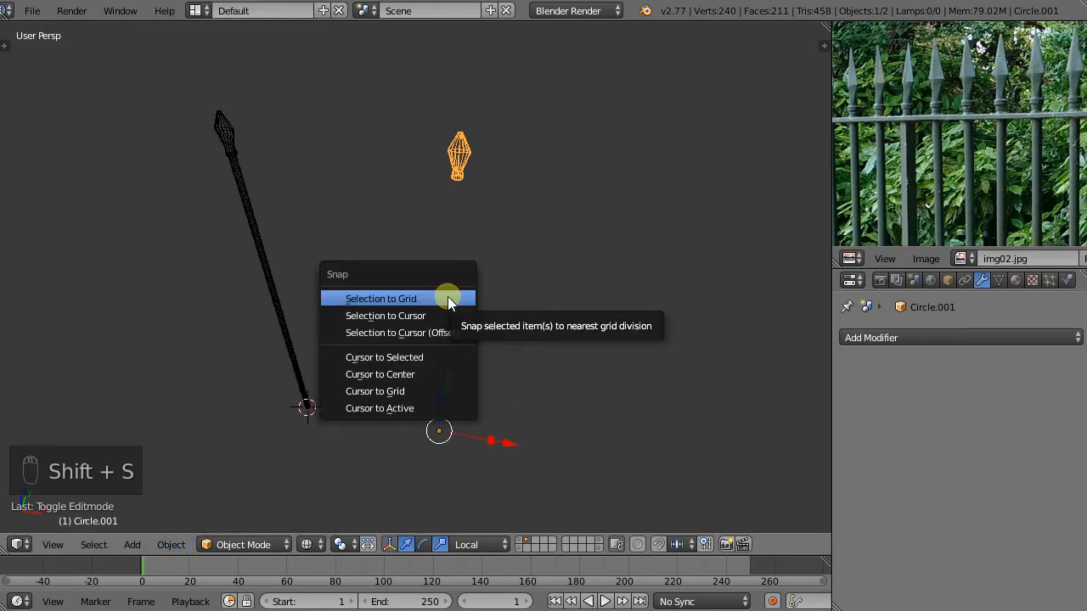
click(421, 356)
scroll(452, 429, up, 2)
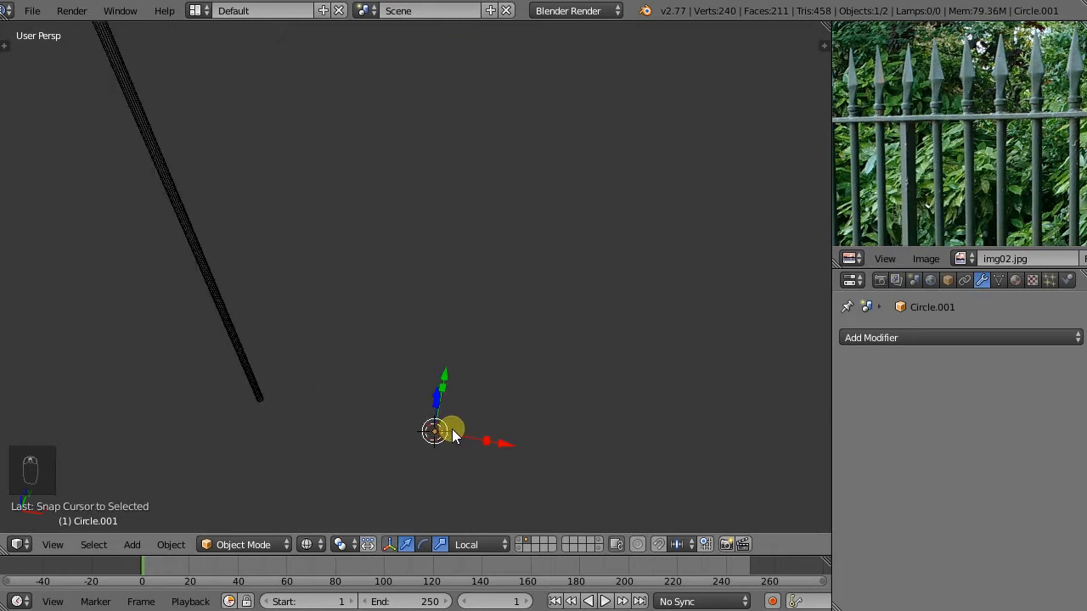
- Add a plane at the 3D cursor inside the duplicated spike's mesh and set its radius to 0.05
click(265, 541)
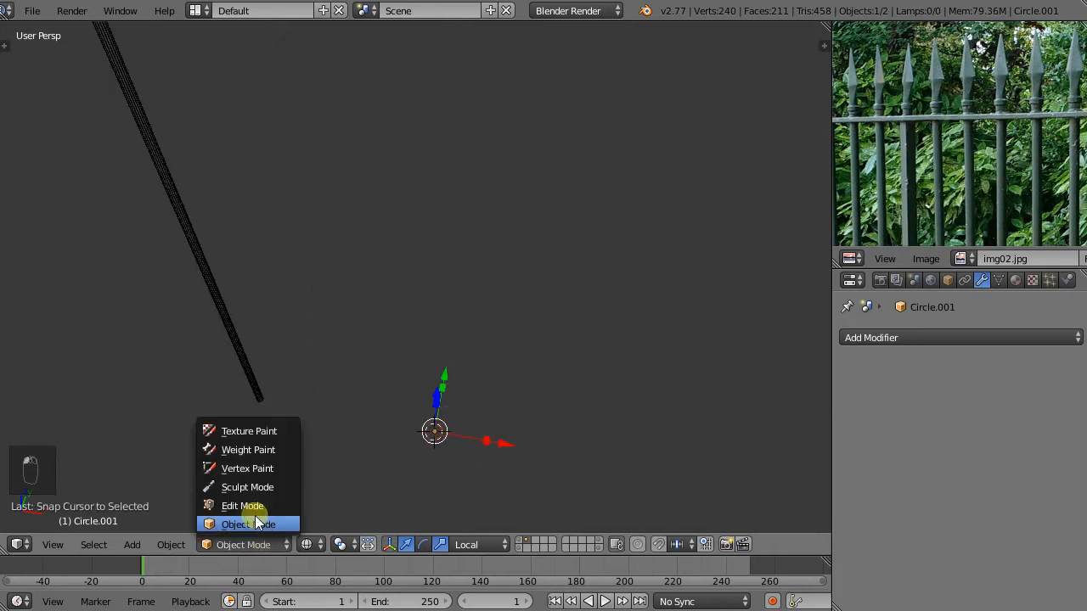
click(236, 508)
scroll(388, 429, down, 3)
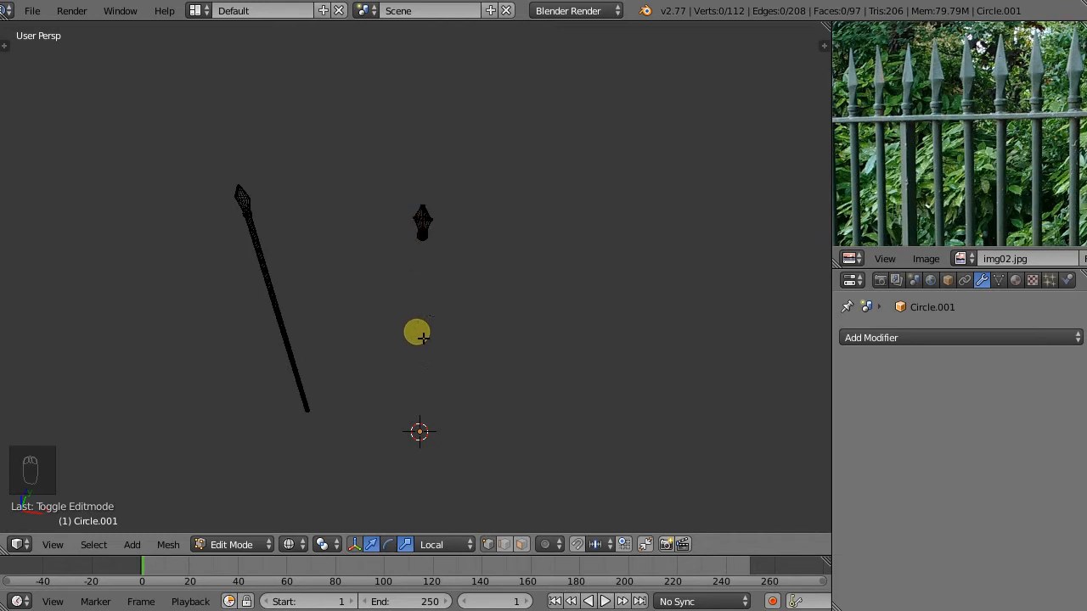
key(shift+a)
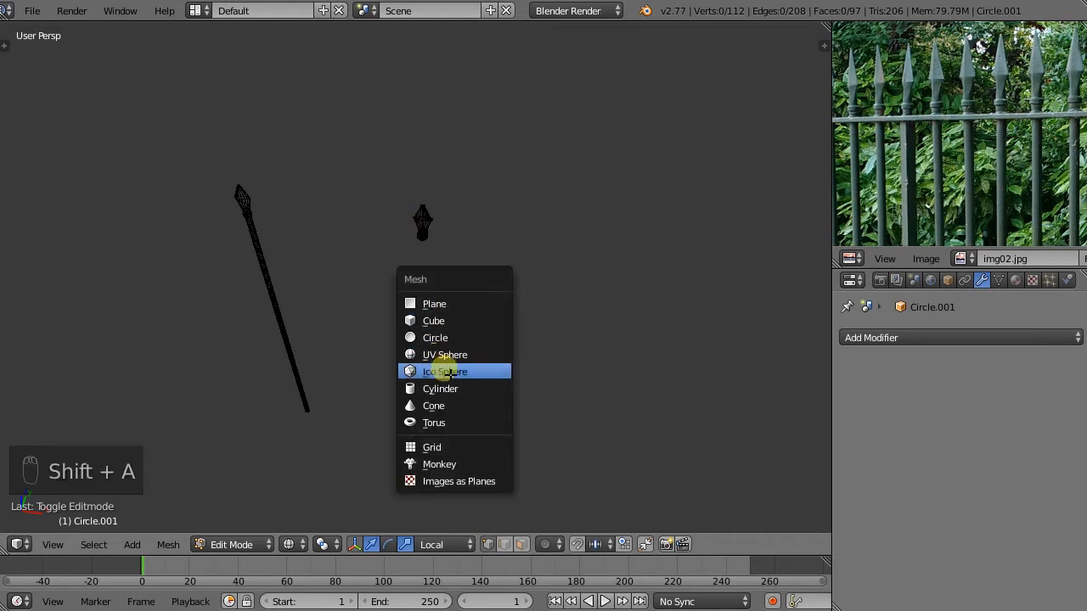
click(459, 305)
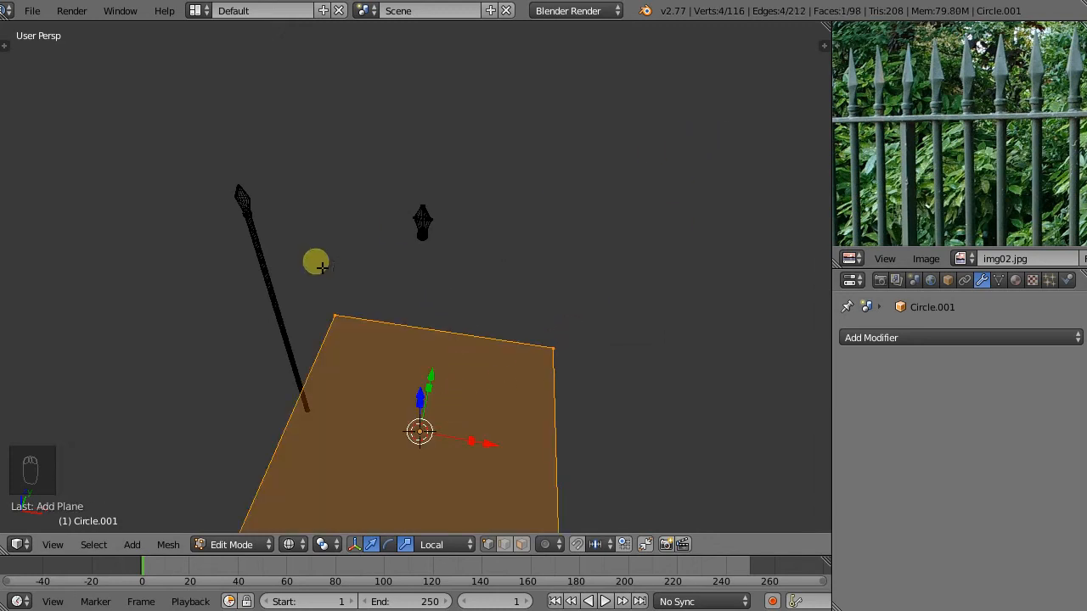
click(5, 46)
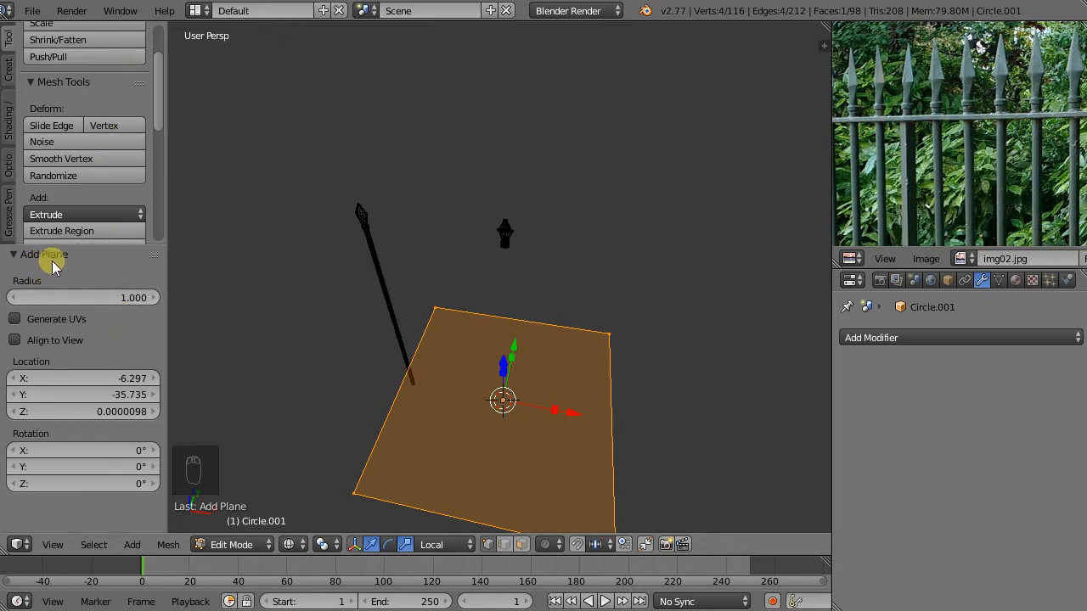
click(118, 301)
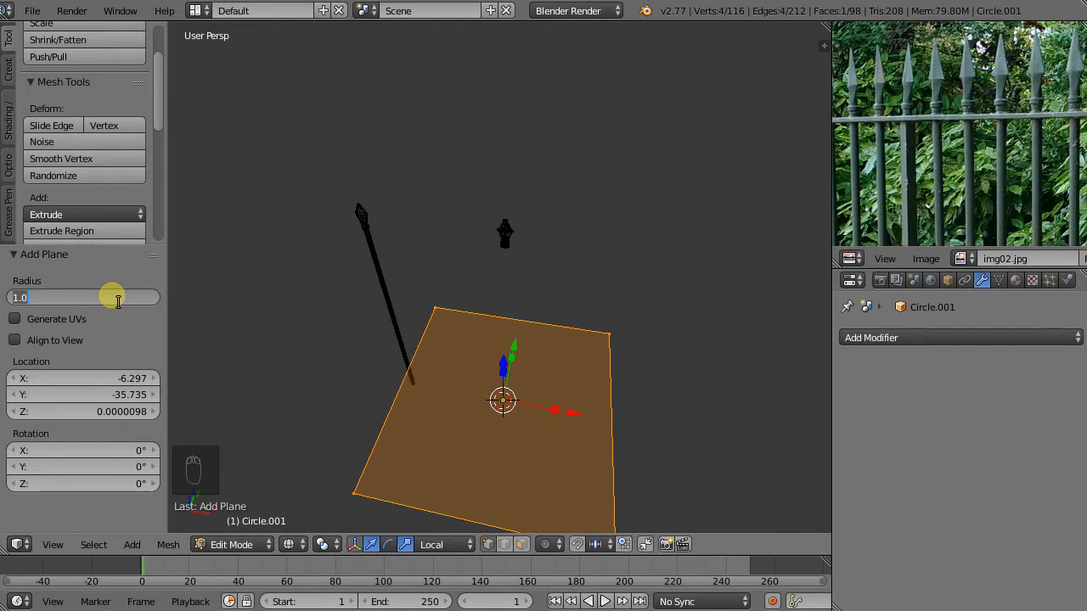
key(Return)
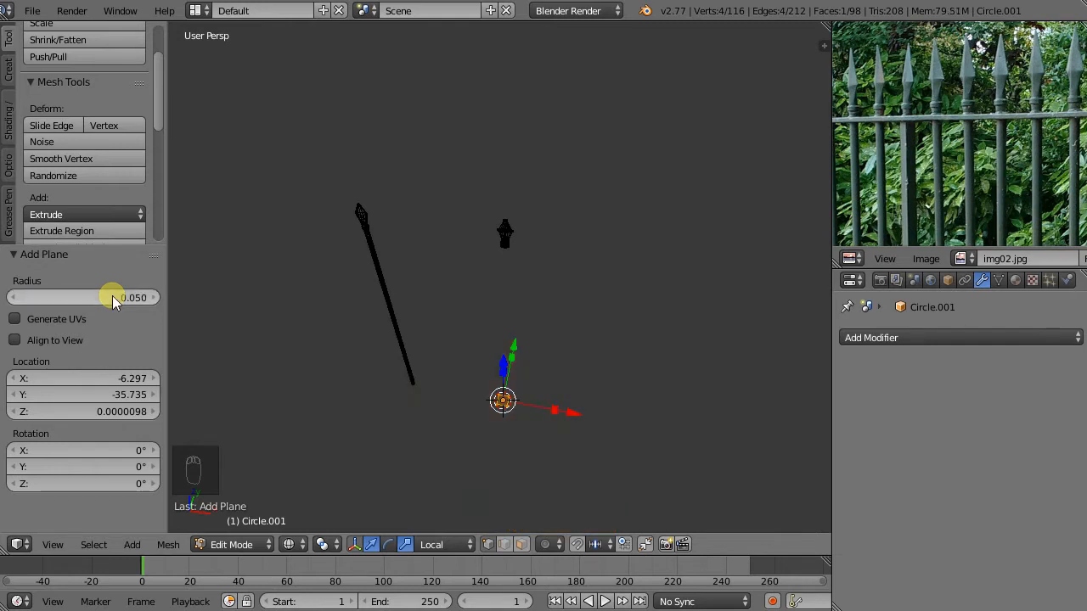
- Examine the small base plane and the lower rim of the spike's collar above it
scroll(476, 417, up, 3)
scroll(564, 388, up, 5)
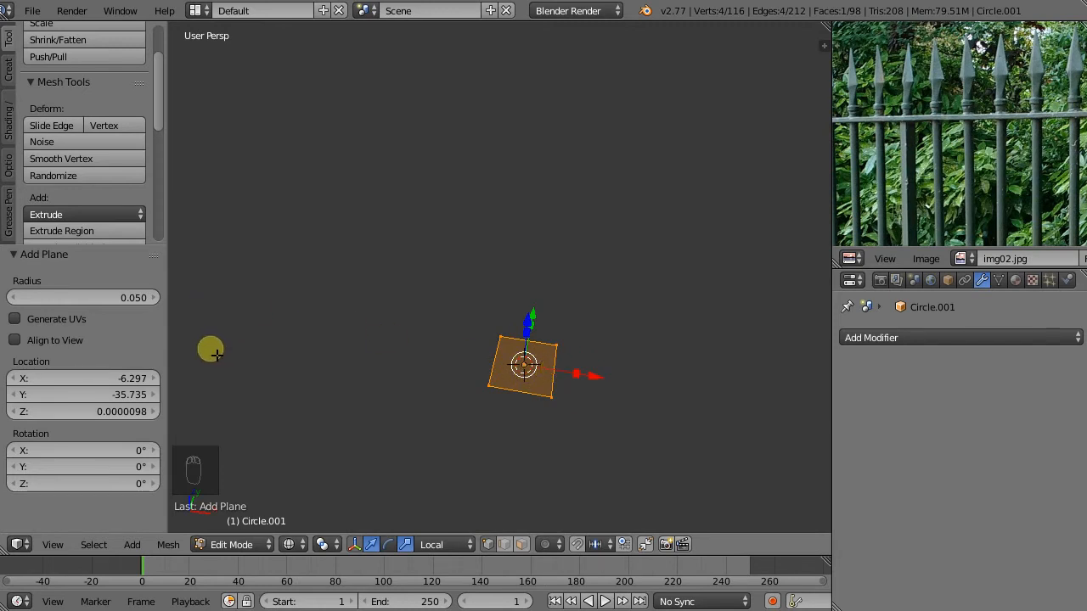
key(KP_6)
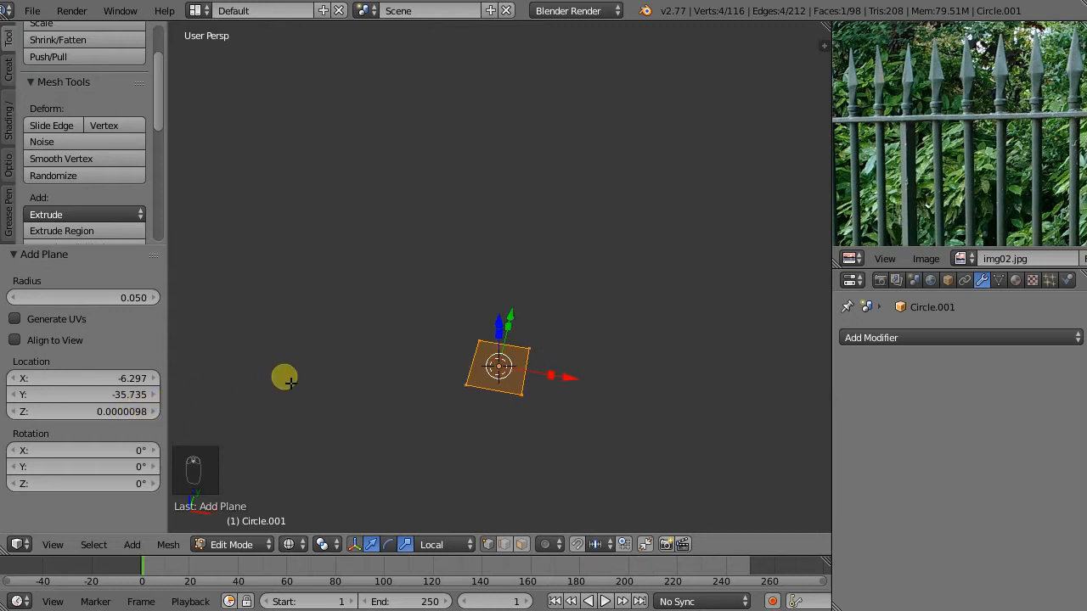
key(KP_8)
key(KP_8)
key(KP_8)
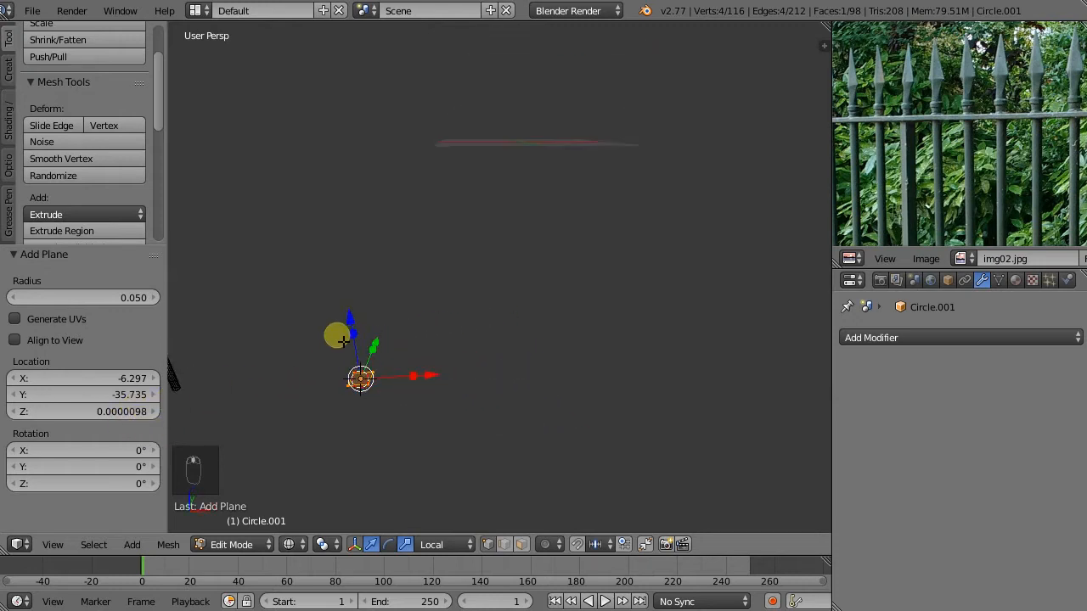
key(KP_8)
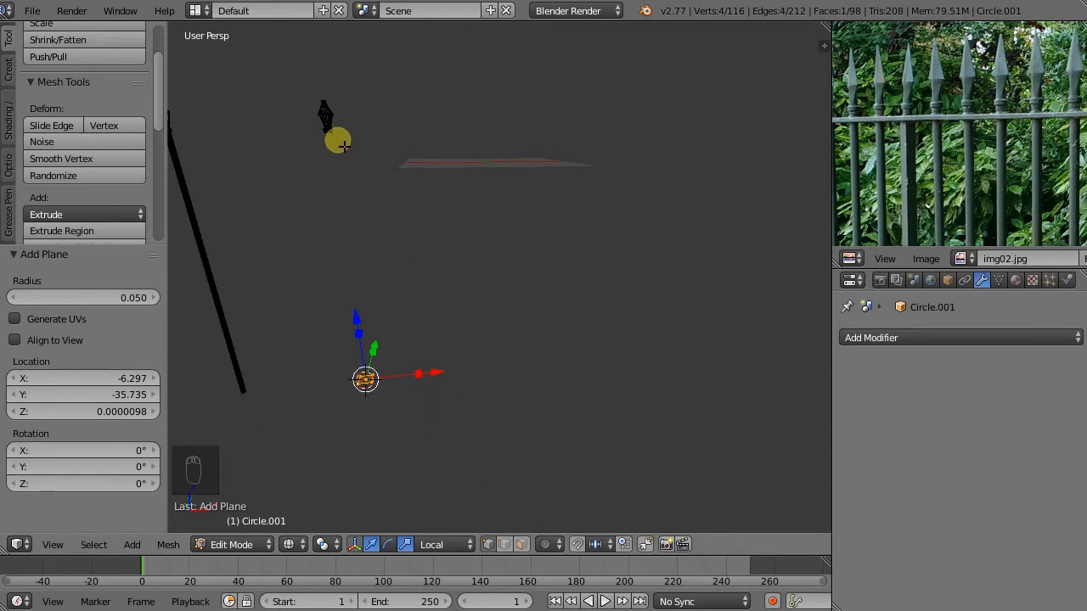
scroll(327, 119, up, 6)
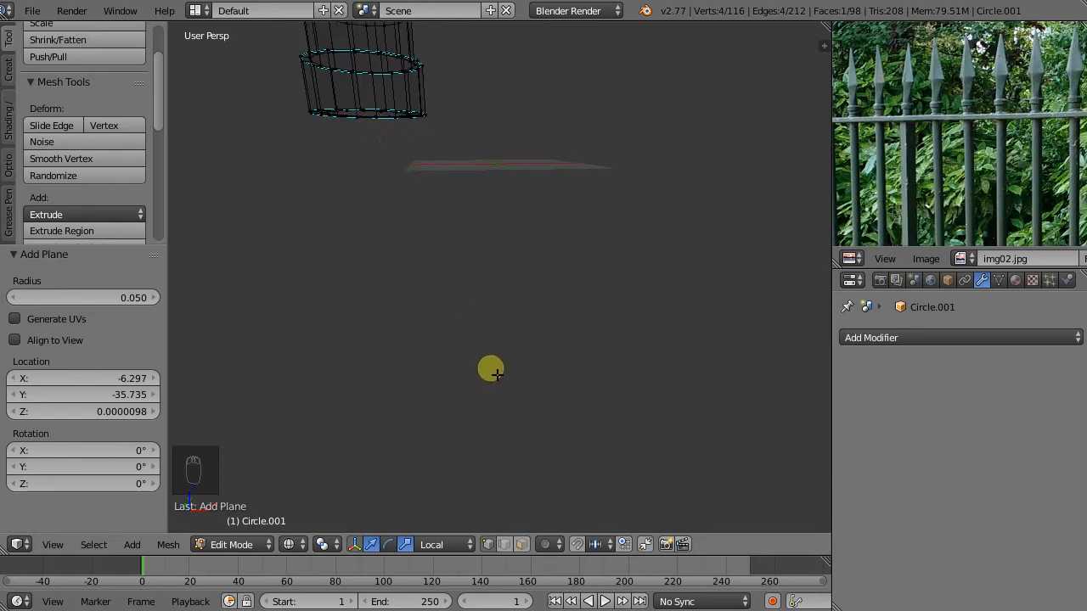
- Set the snap element to Vertex and scale the base plane by 0.5
click(598, 543)
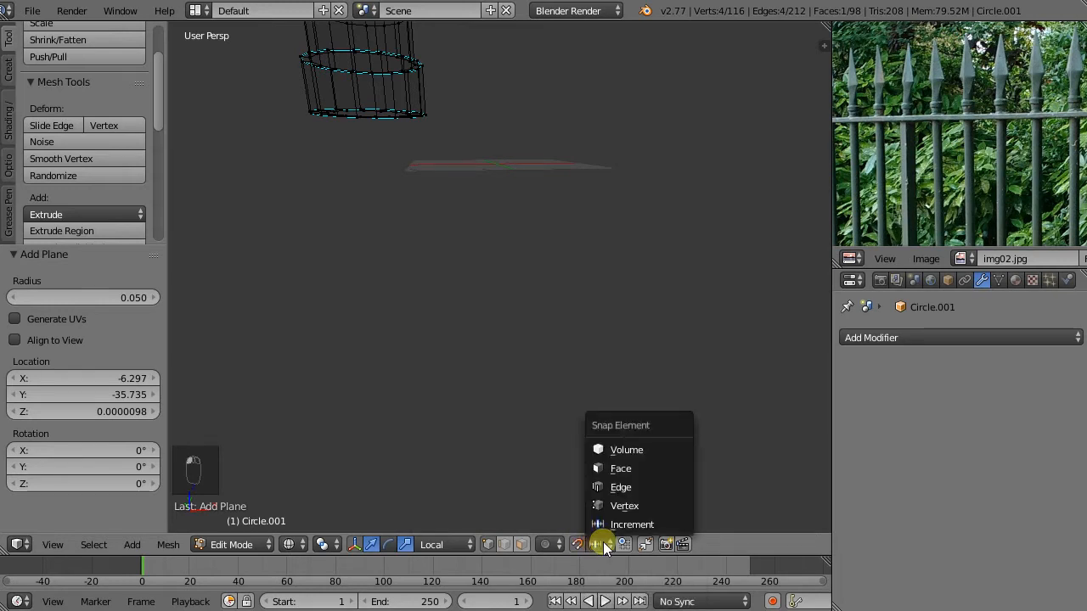
click(620, 507)
middle_drag(430, 294, 493, 416)
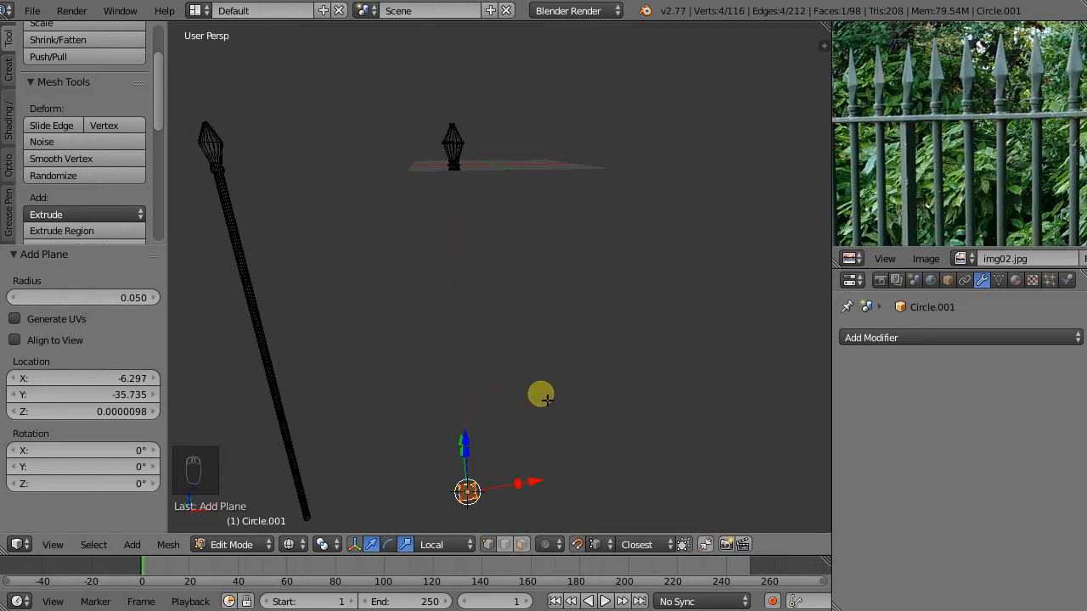
key(s)
text(.)
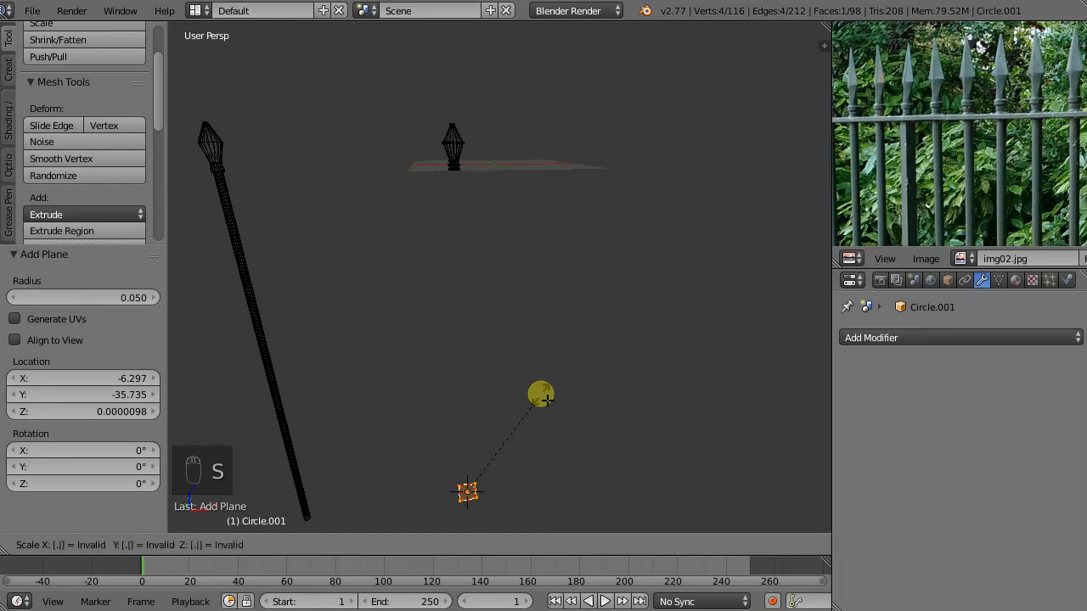
text(5)
key(Return)
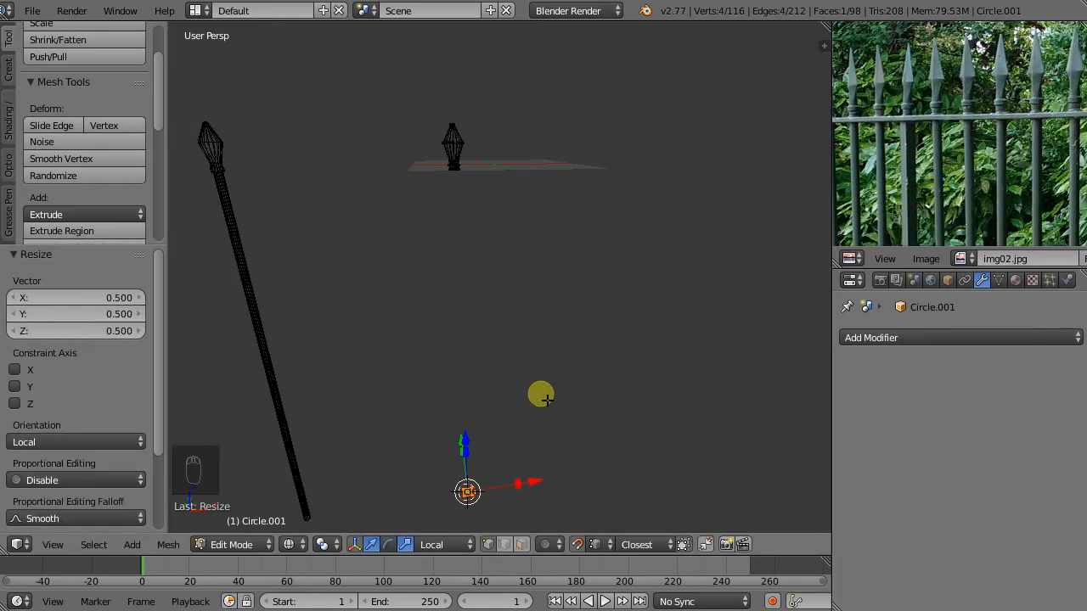
- Extrude the base plane straight up by 1.85 to the lower rim of the spike's collar, forming the square post
key(e)
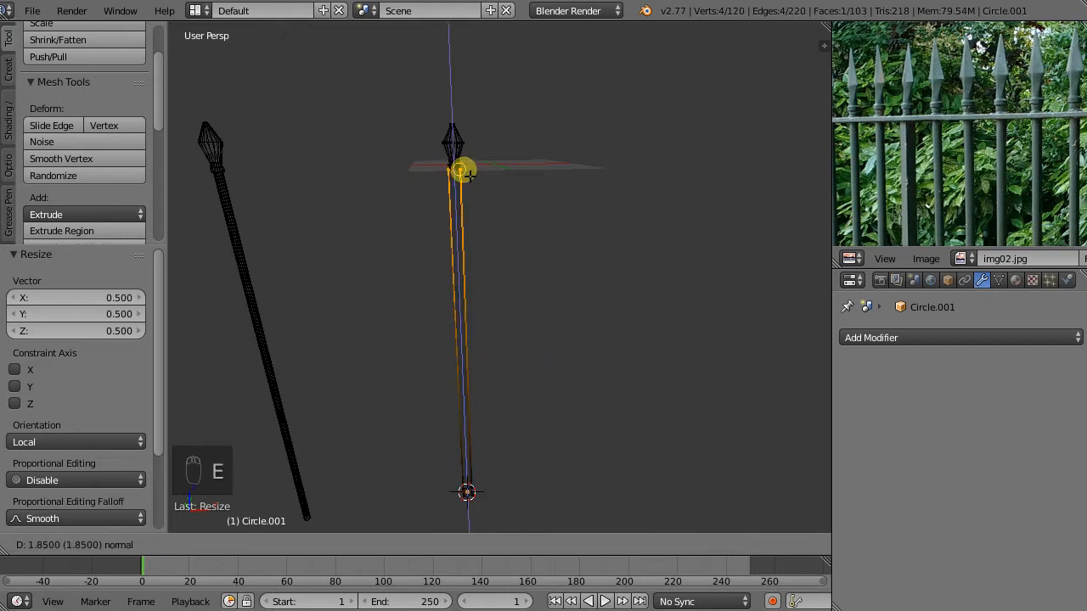
click(451, 169)
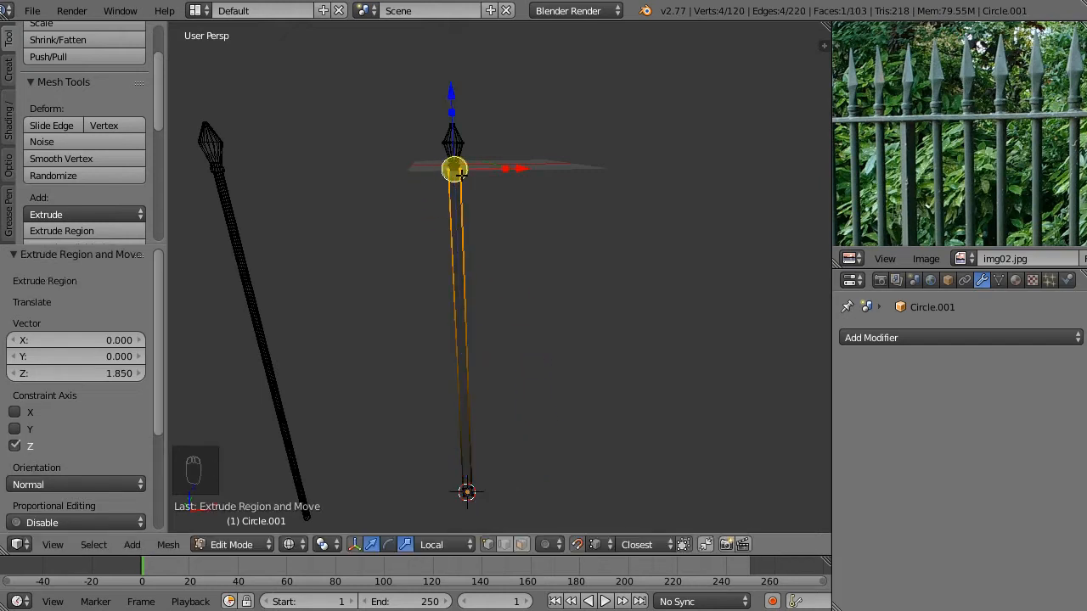
middle_drag(548, 147, 507, 180)
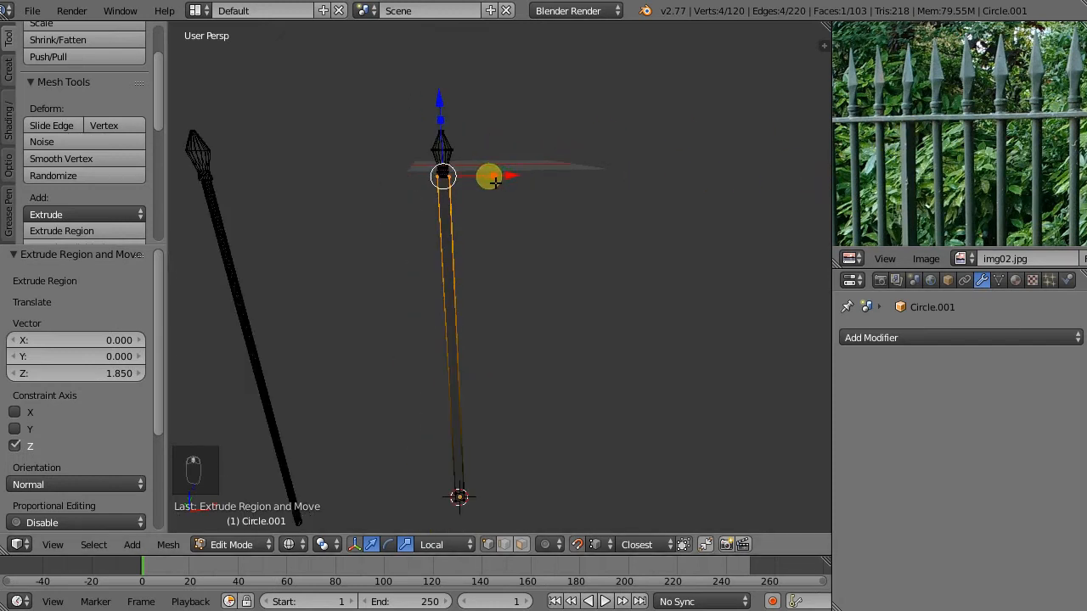
- Show the front view in solid shading and scale the upper end of the square post by 0.5
key(ctrl+3)
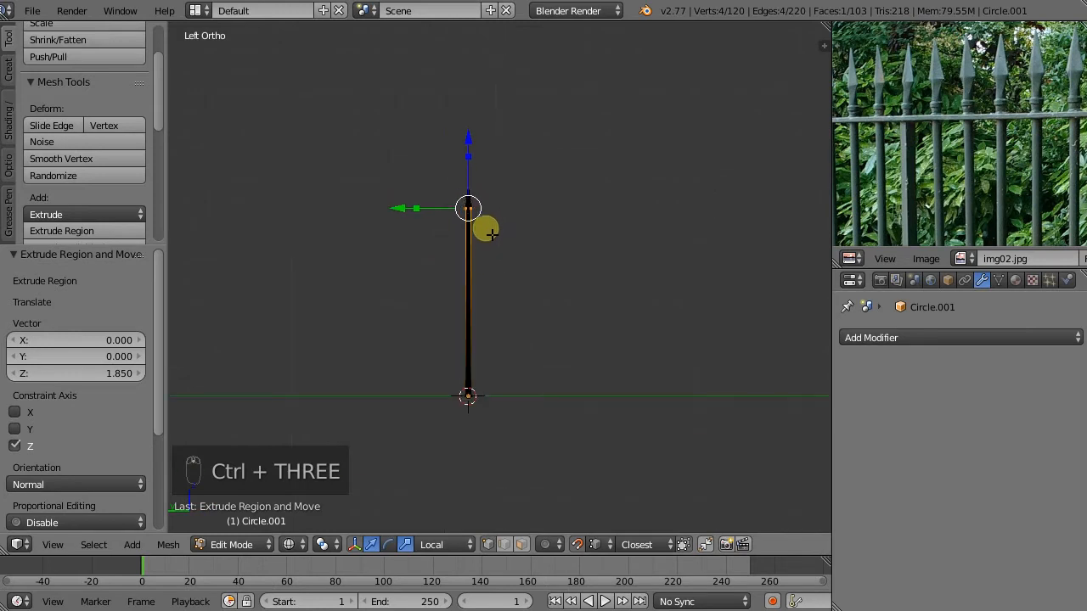
key(ctrl+1)
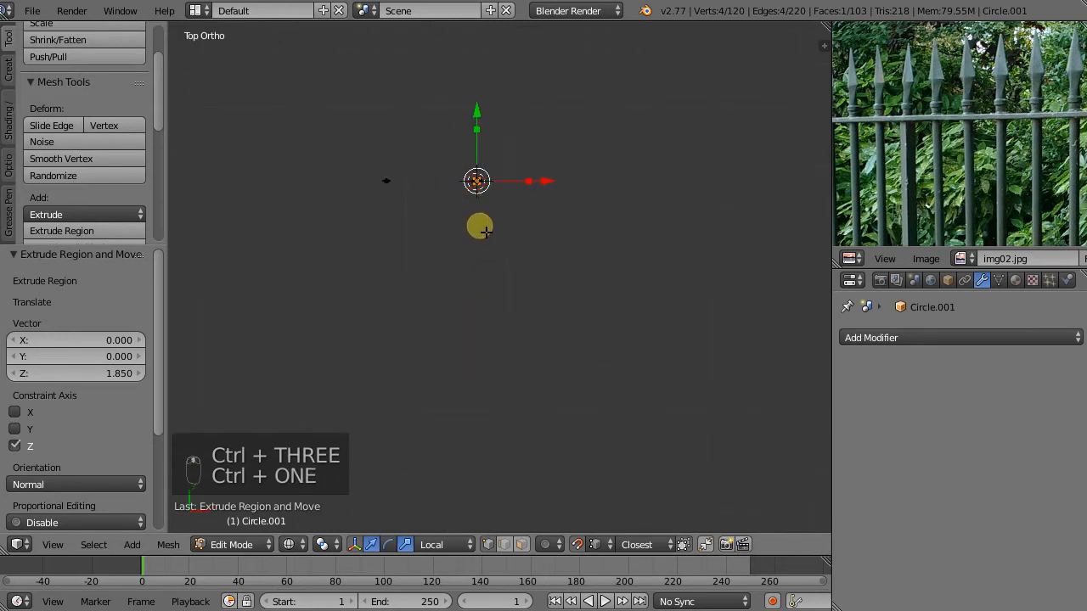
key(ctrl+3)
key(ctrl+2)
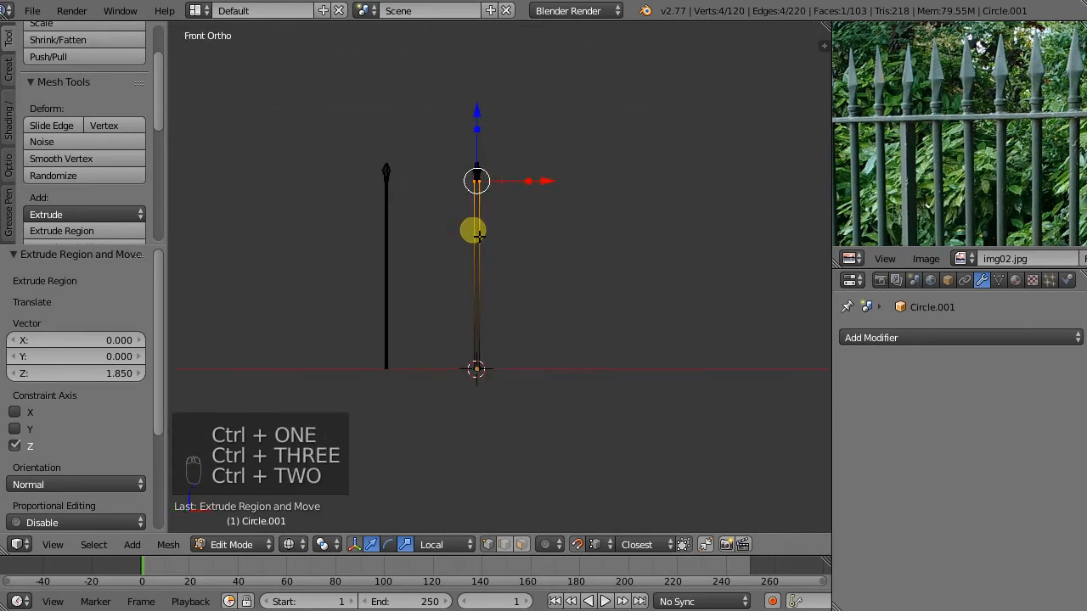
scroll(482, 242, up, 3)
key(z)
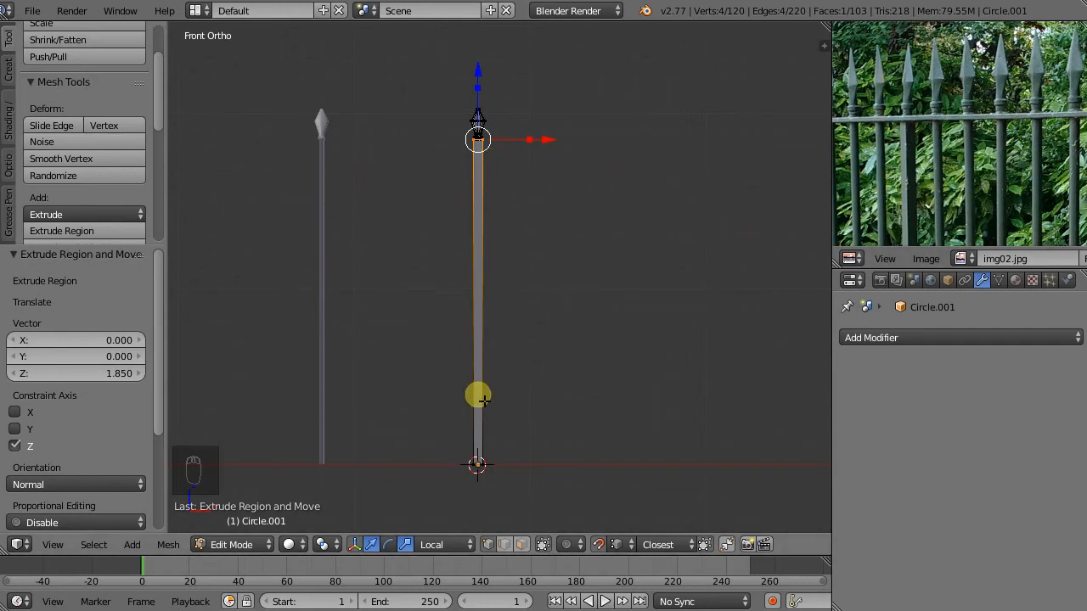
scroll(508, 137, up, 5)
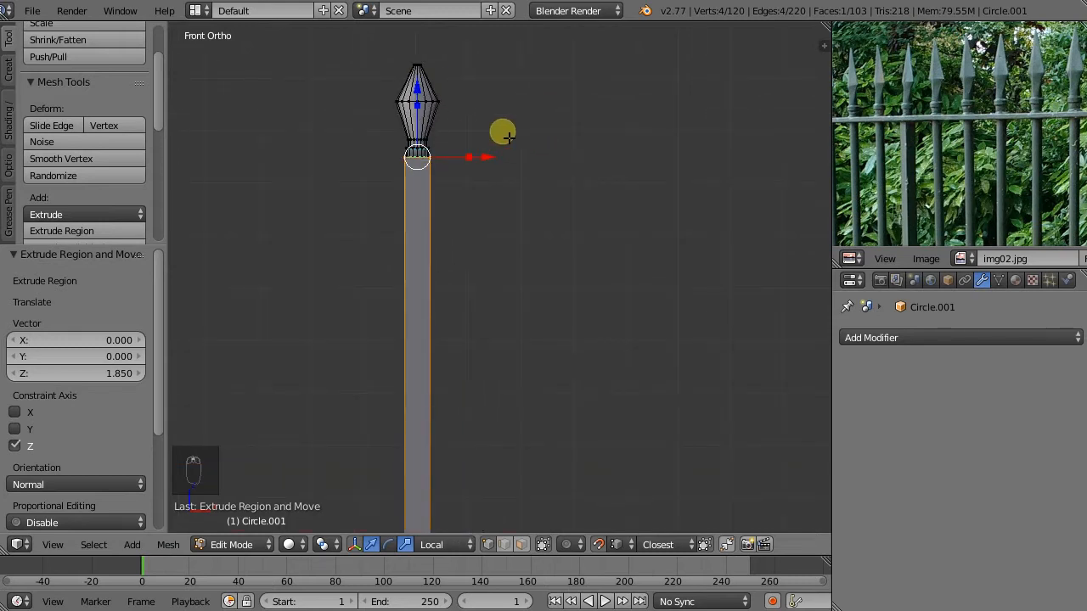
scroll(507, 136, down, 6)
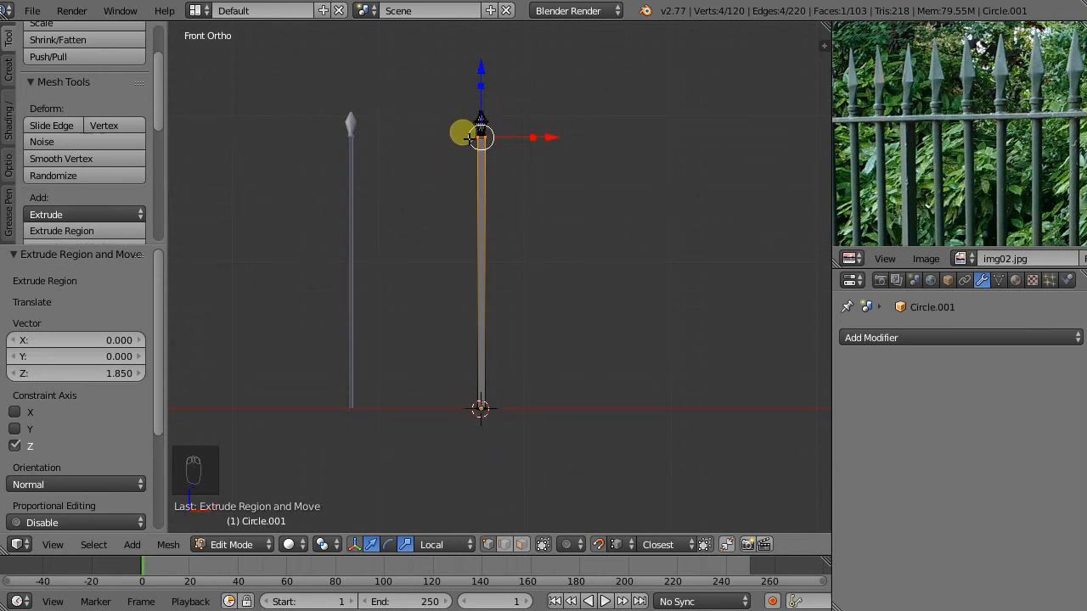
scroll(527, 116, up, 5)
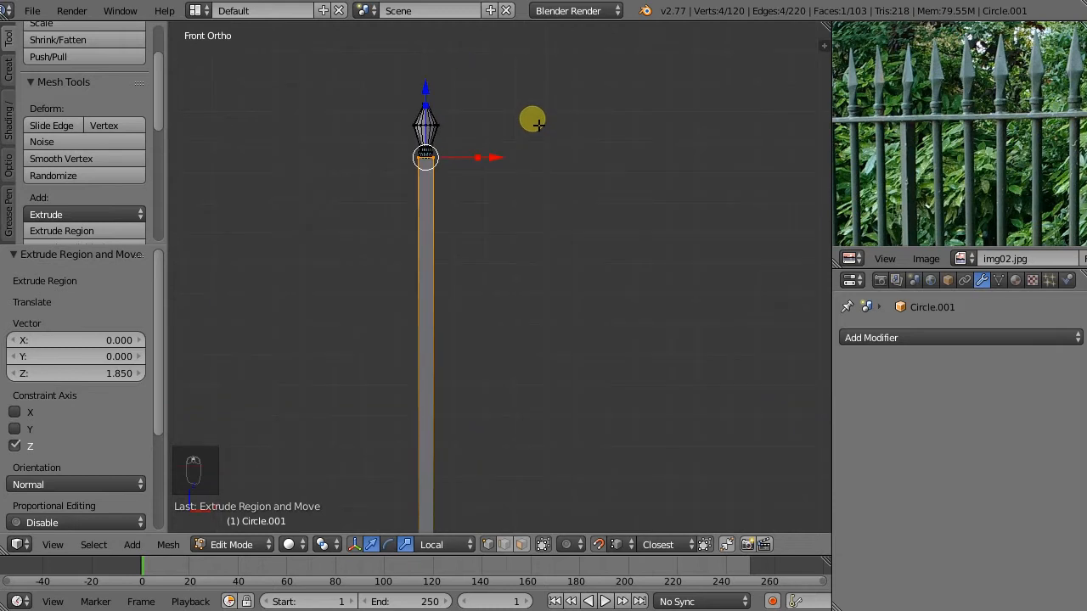
key(s)
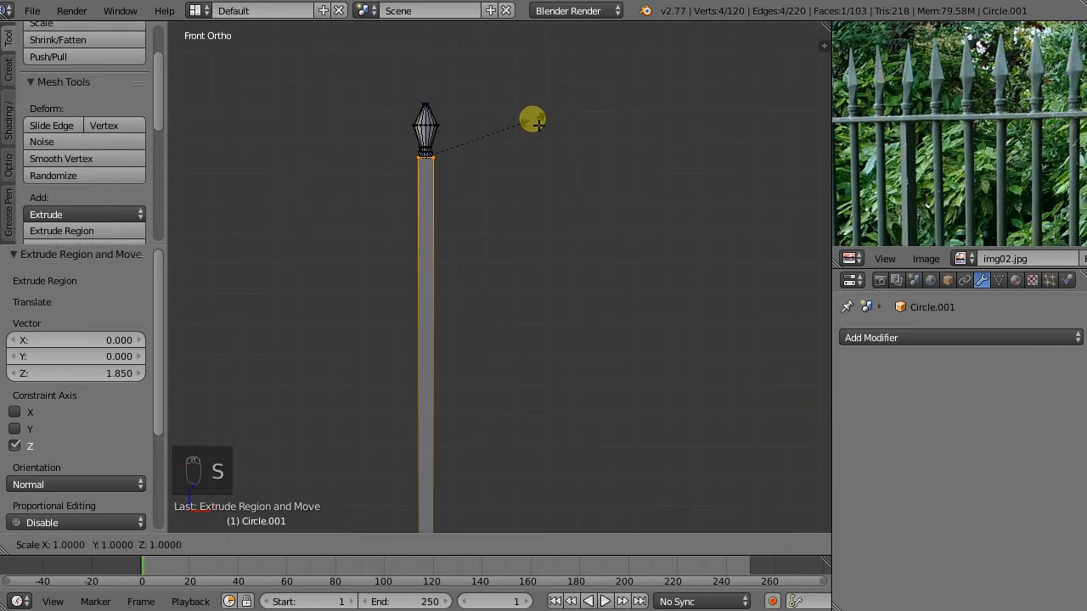
text(0.5)
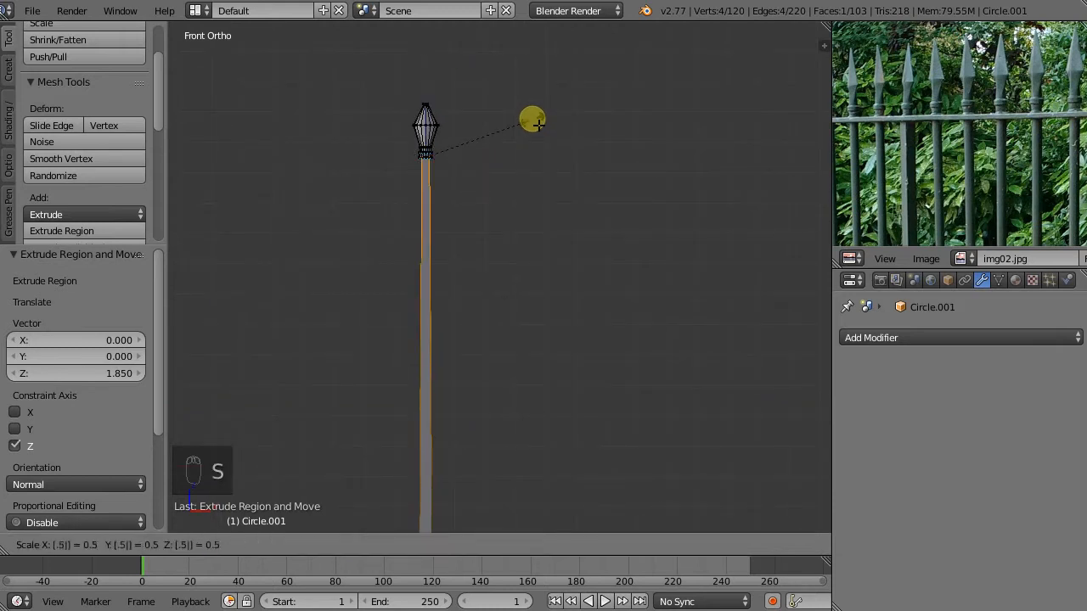
key(Return)
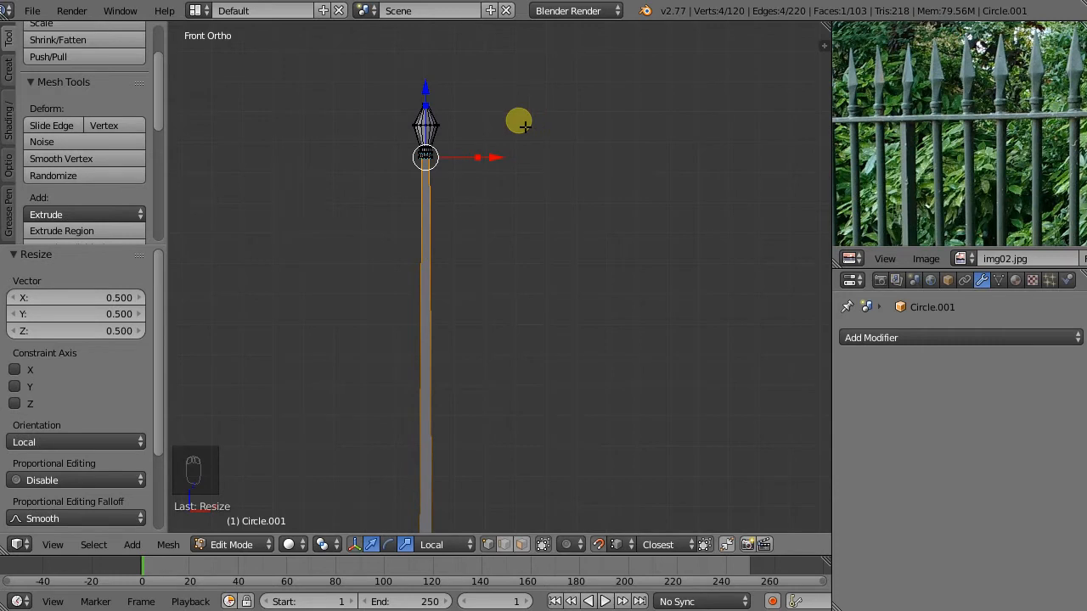
- Switch to wireframe shading, select the vertices at the post's foot and scale them by 0.5
scroll(466, 96, down, 5)
scroll(496, 270, up, 8)
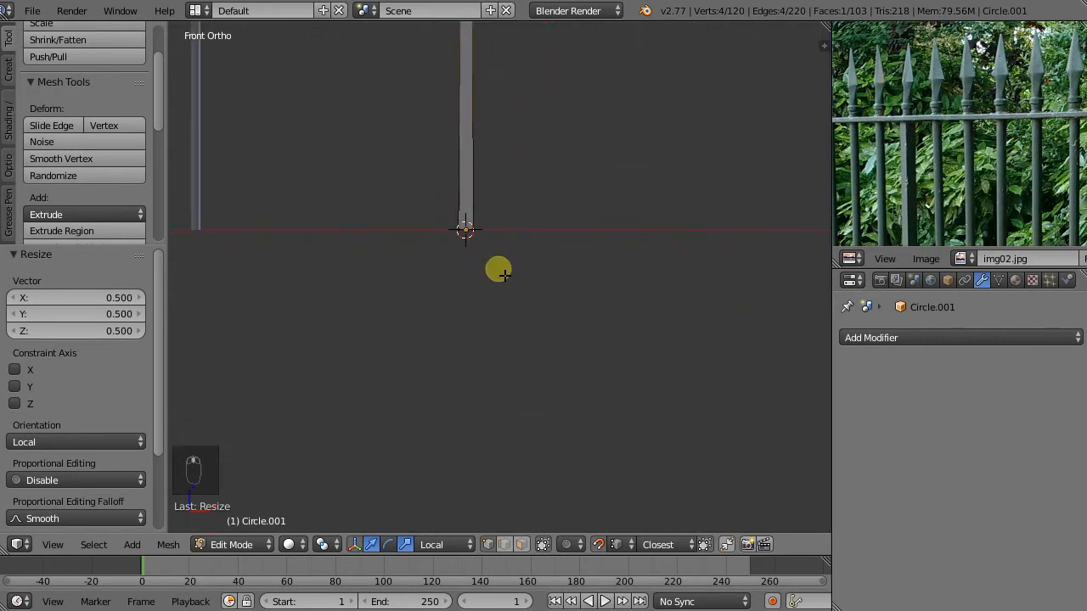
scroll(490, 242, up, 2)
click(303, 542)
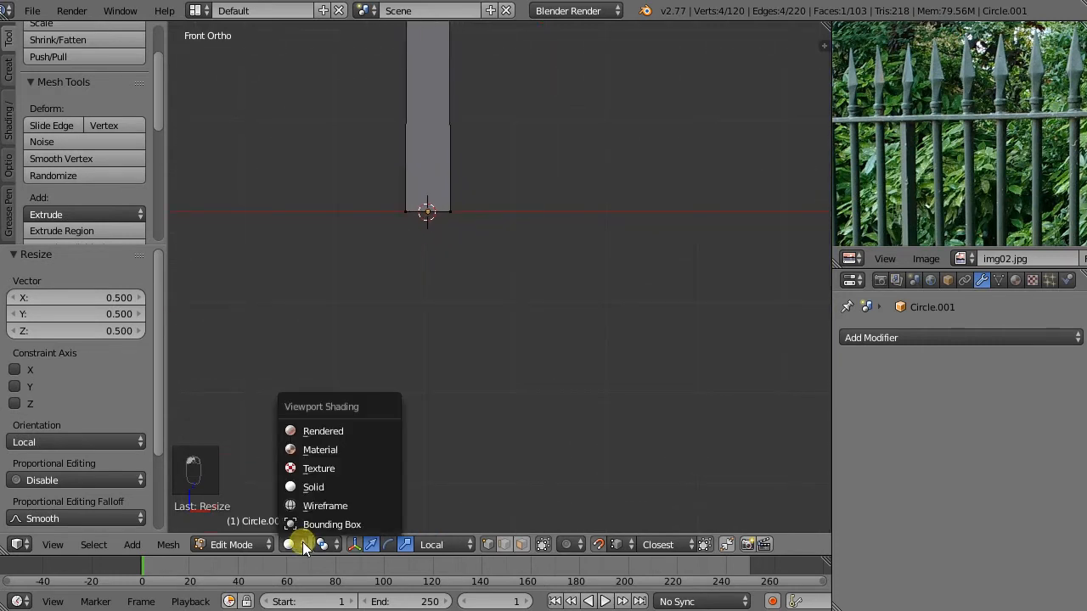
click(306, 507)
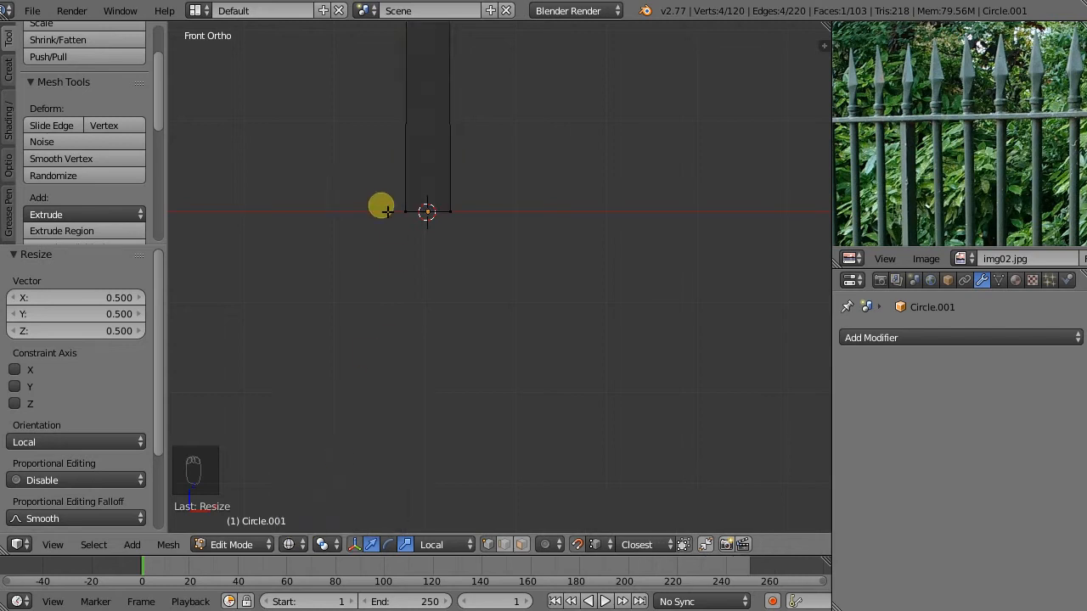
drag(334, 166, 552, 279)
scroll(420, 267, down, 8)
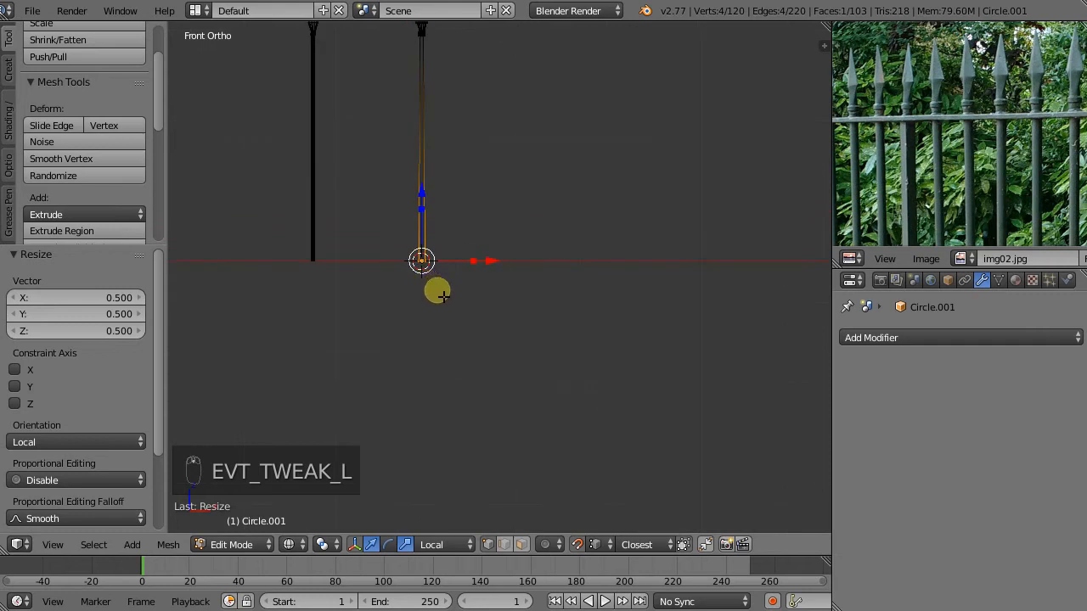
scroll(421, 259, up, 5)
key(s)
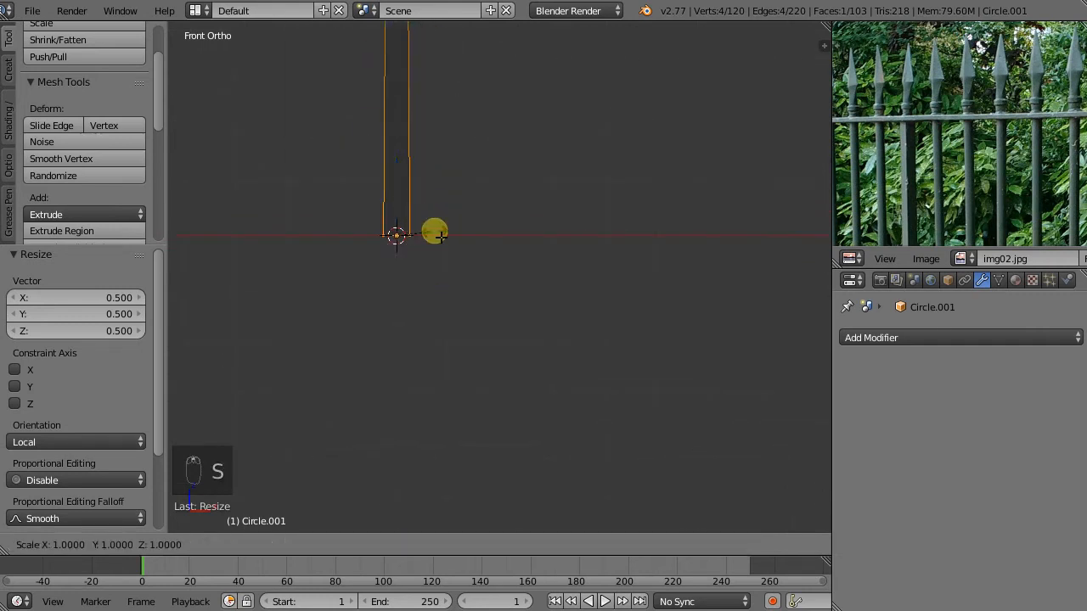
text(.5)
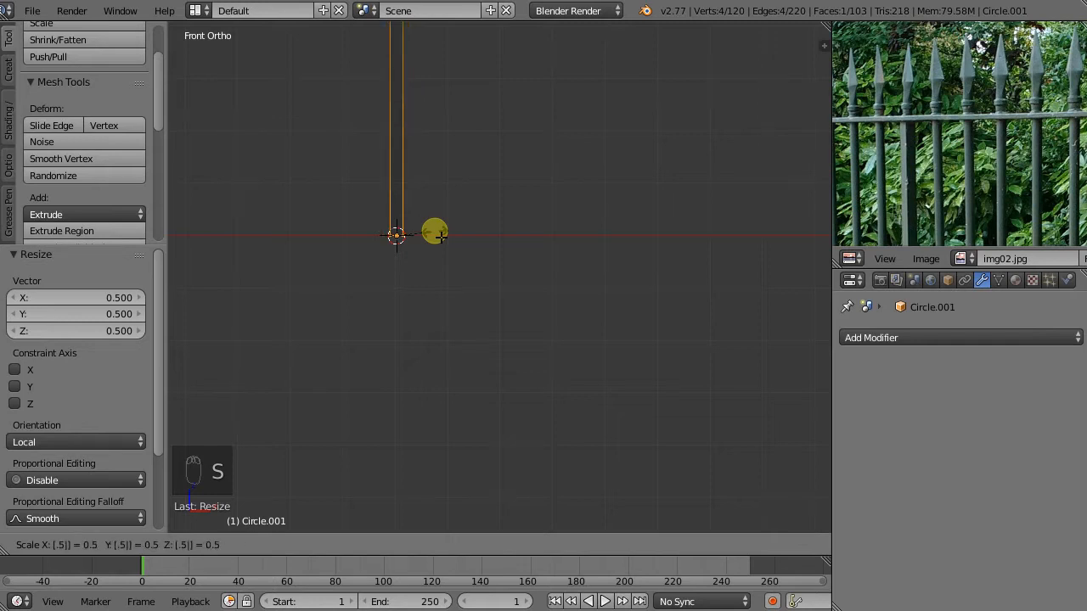
key(Return)
- Check the post below the collar, return to Object Mode and examine the foot of the fence in the reference photo
scroll(451, 280, down, 5)
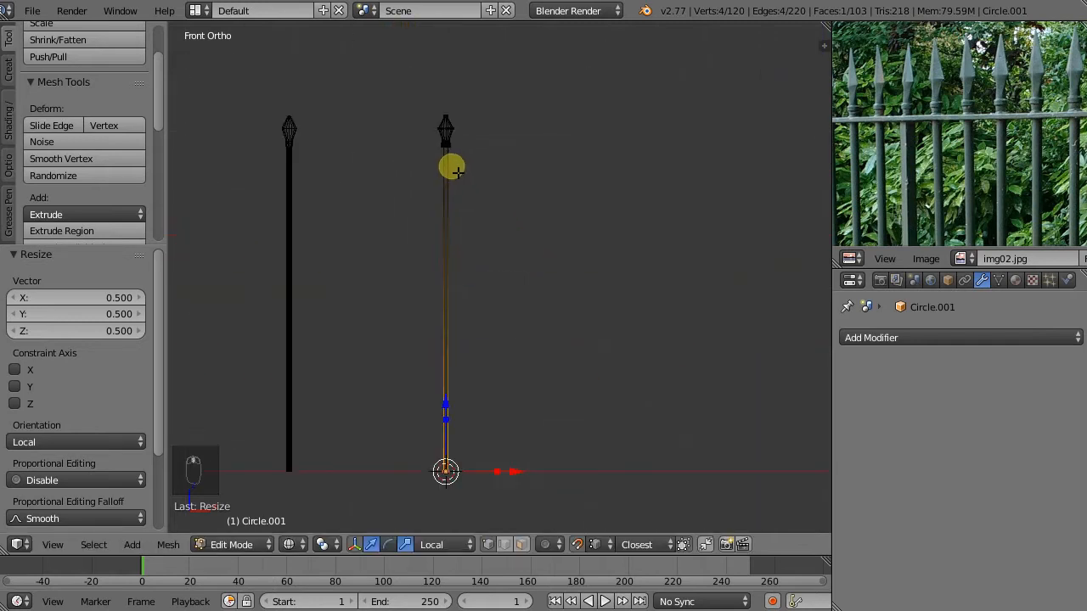
scroll(451, 170, up, 6)
scroll(442, 149, up, 4)
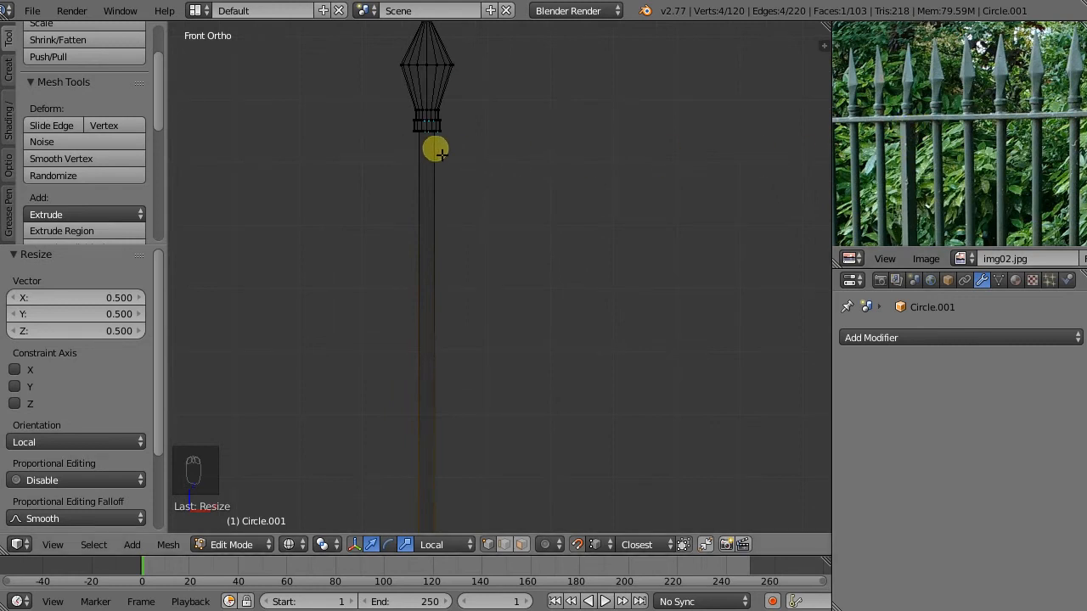
scroll(442, 151, down, 6)
key(Tab)
scroll(448, 184, down, 2)
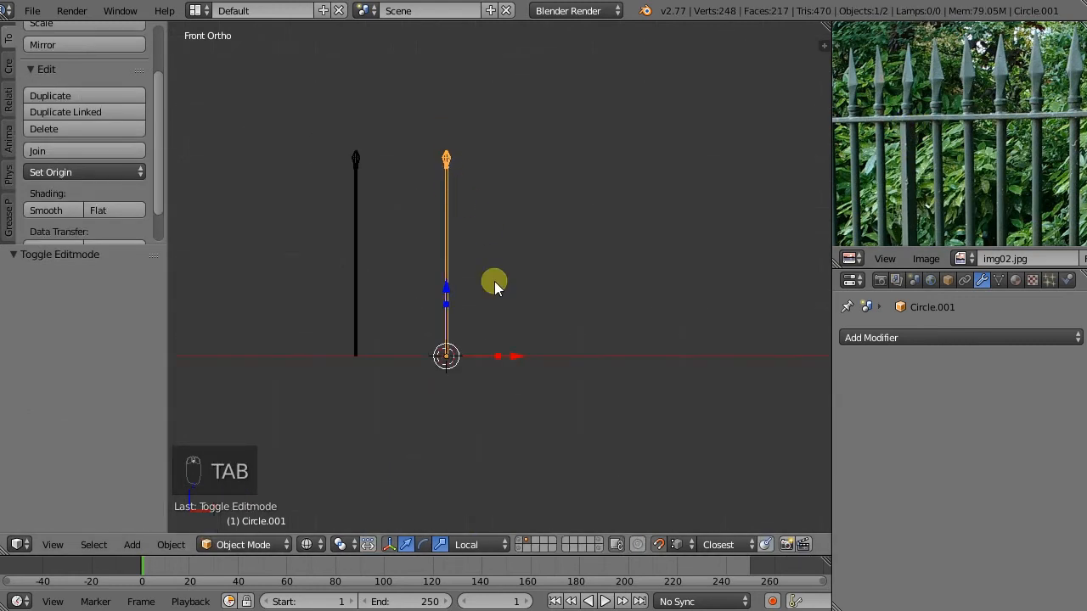
middle_drag(466, 292, 438, 330)
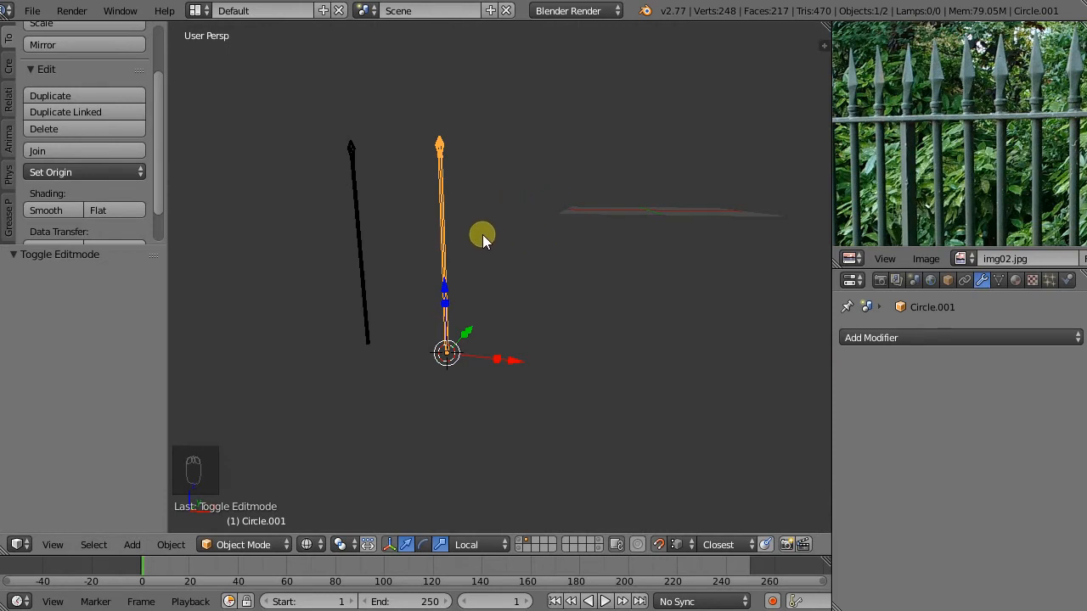
scroll(947, 174, down, 3)
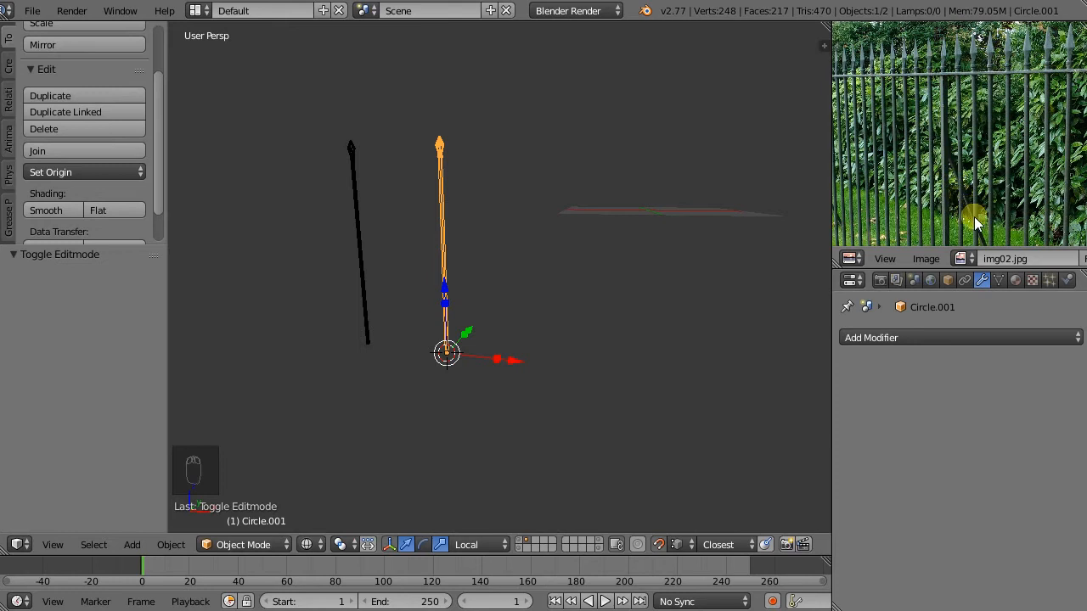
drag(950, 192, 916, 100)
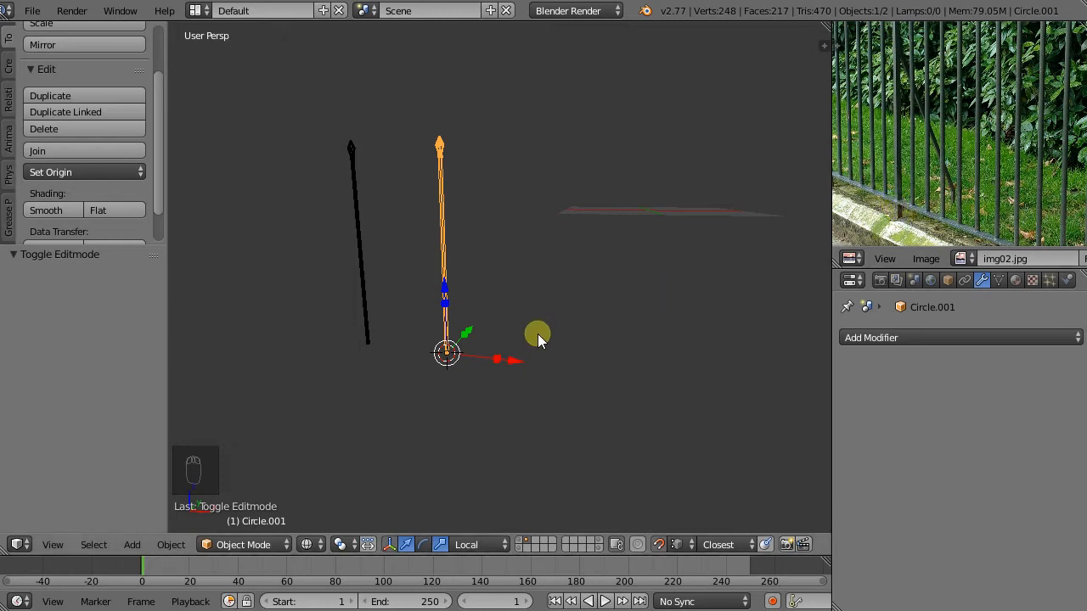
- Return to Edit Mode in the front view and move the post's bottom face down 0.1 along its local Z axis
middle_drag(436, 346, 444, 335)
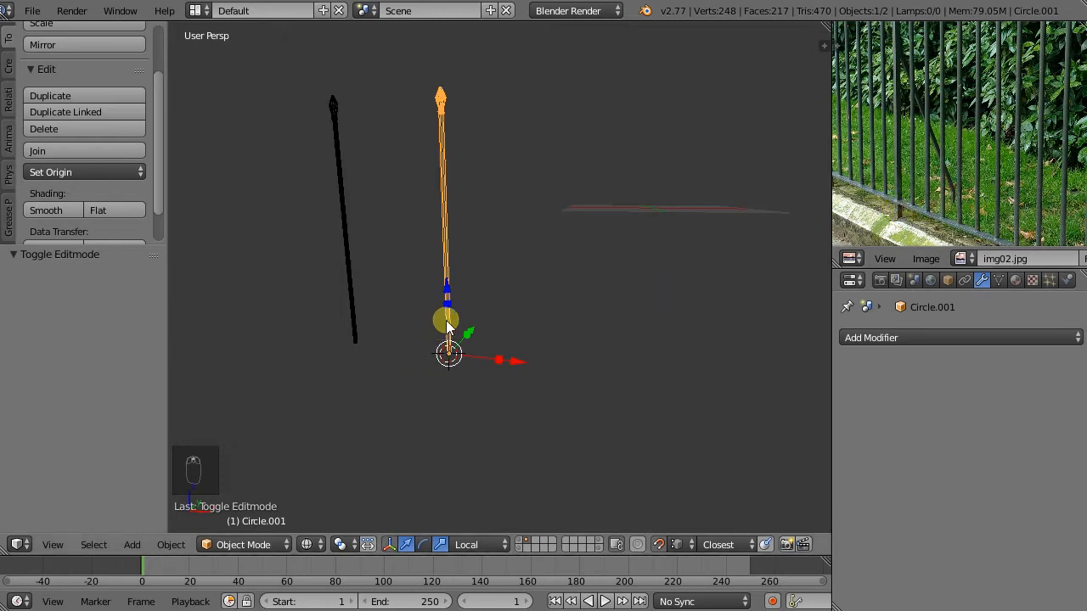
key(ctrl+2)
scroll(455, 348, up, 8)
key(Tab)
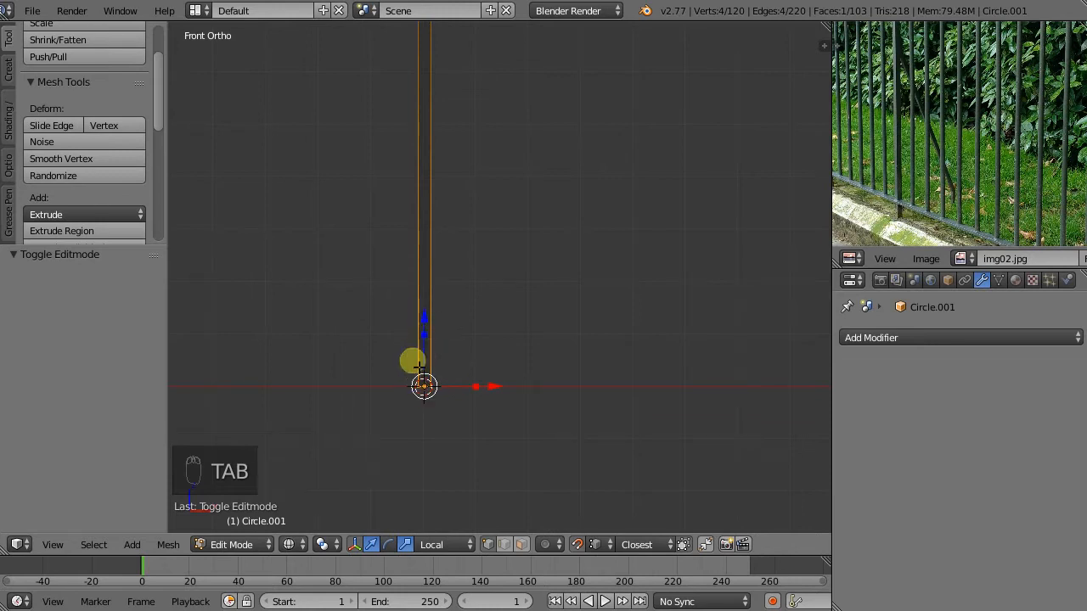
drag(425, 321, 432, 368)
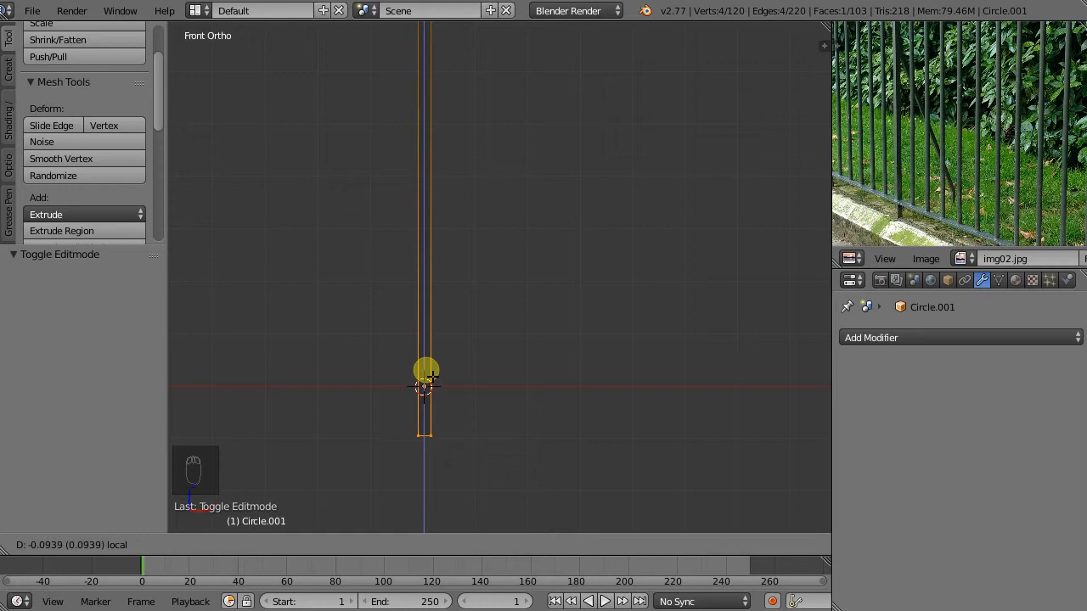
text(.)
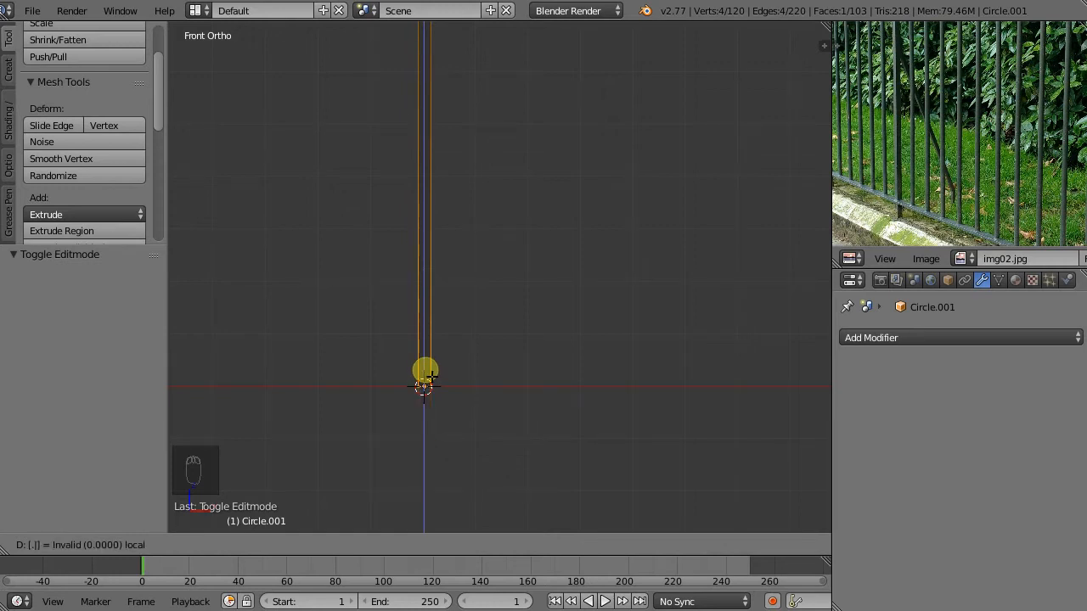
text(1)
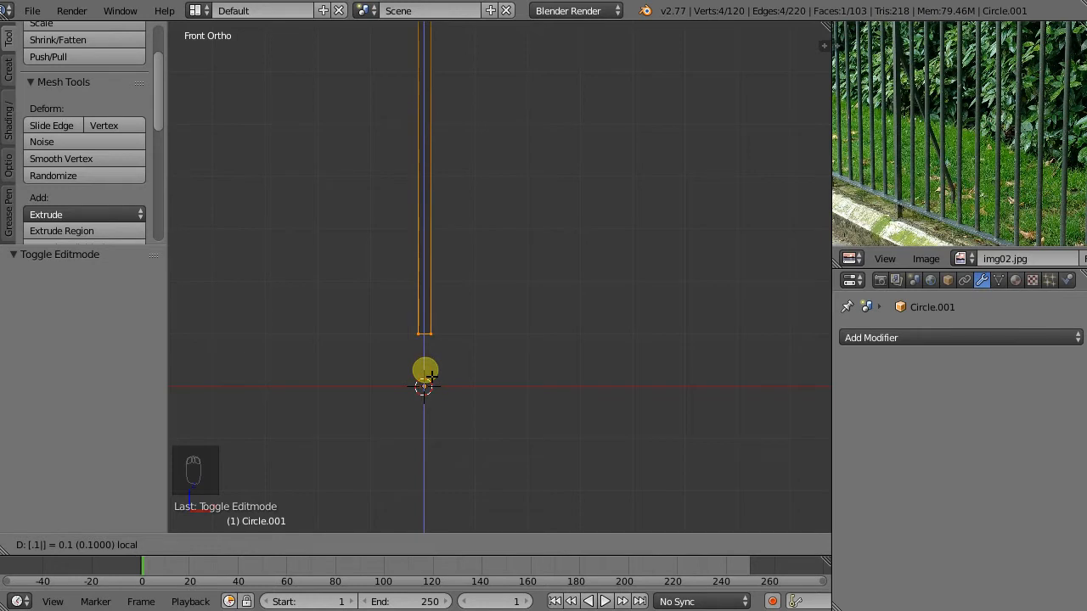
key(minus)
key(minus)
key(minus)
key(minus)
key(minus)
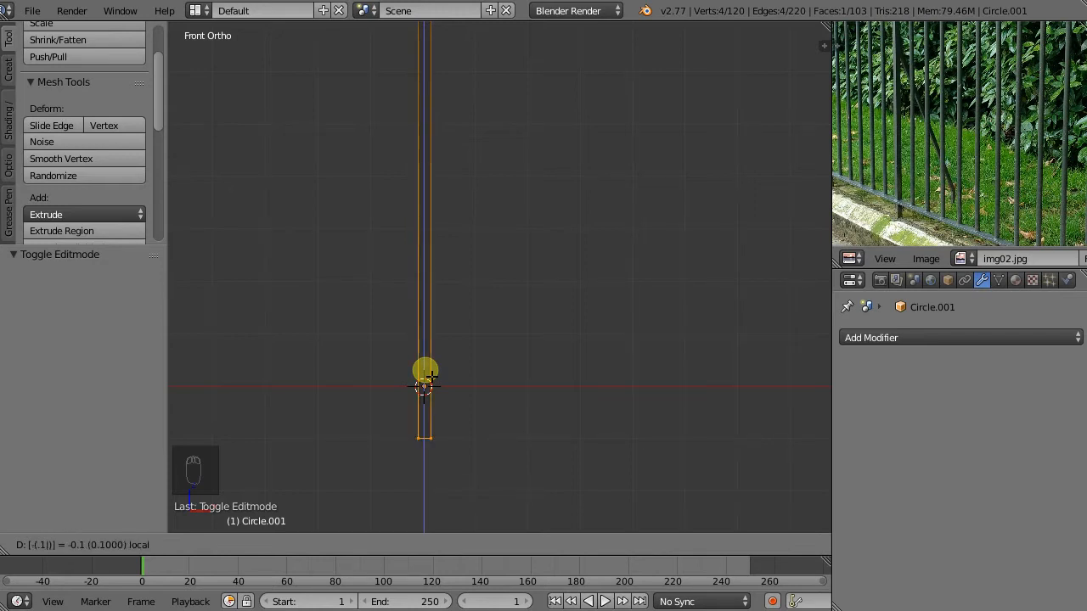
key(minus)
key(minus)
key(Return)
- Select one side edge of the post's bottom face in edge select mode and snap the 3D cursor to it
scroll(474, 370, down, 10)
middle_drag(475, 299, 536, 311)
middle_drag(466, 272, 491, 314)
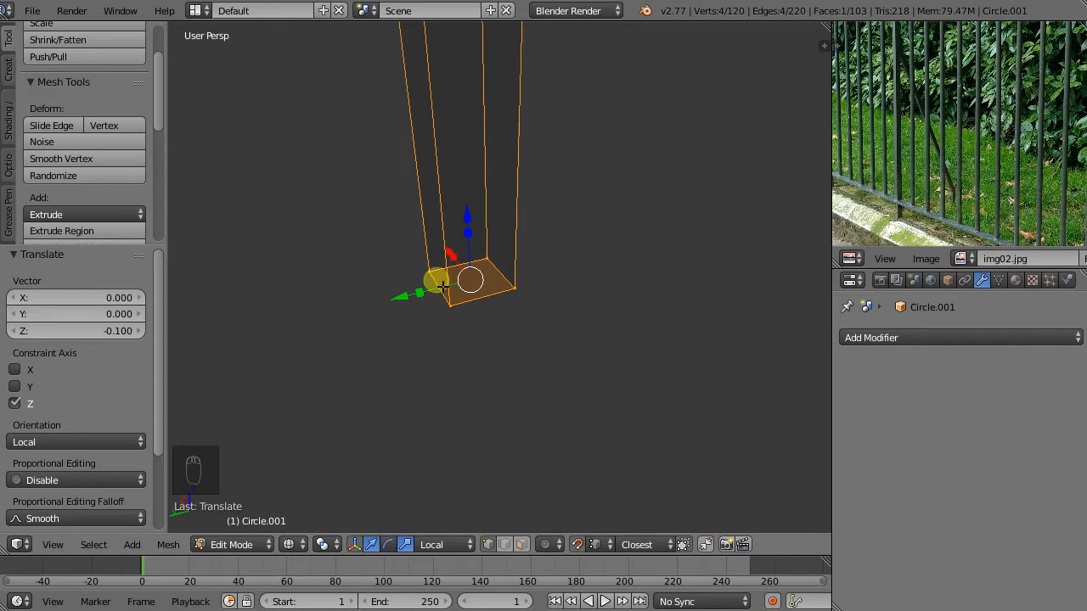
click(493, 544)
right_click(433, 280)
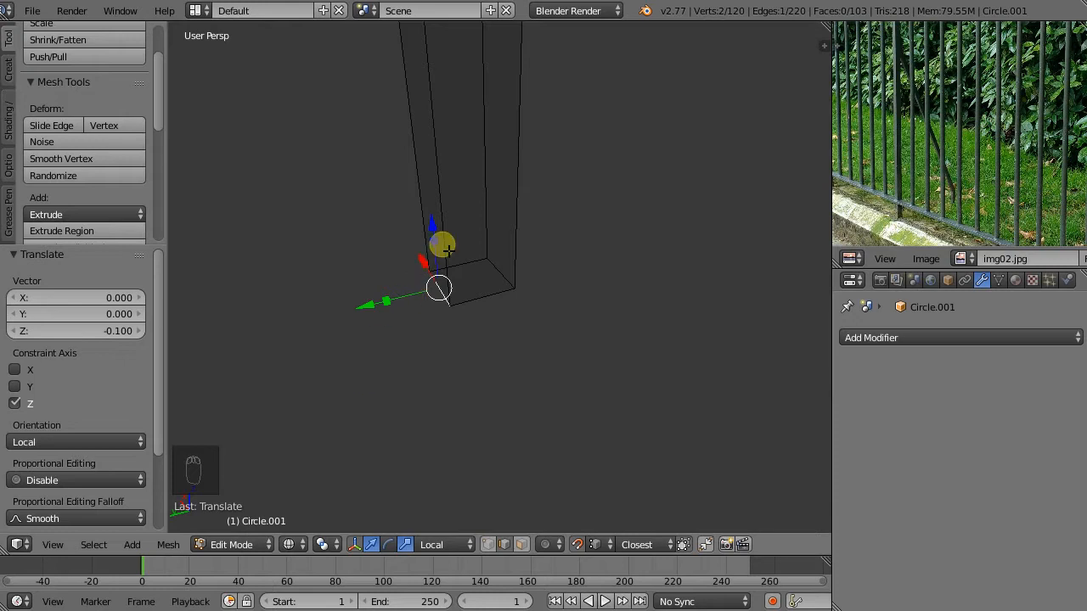
key(shift+s)
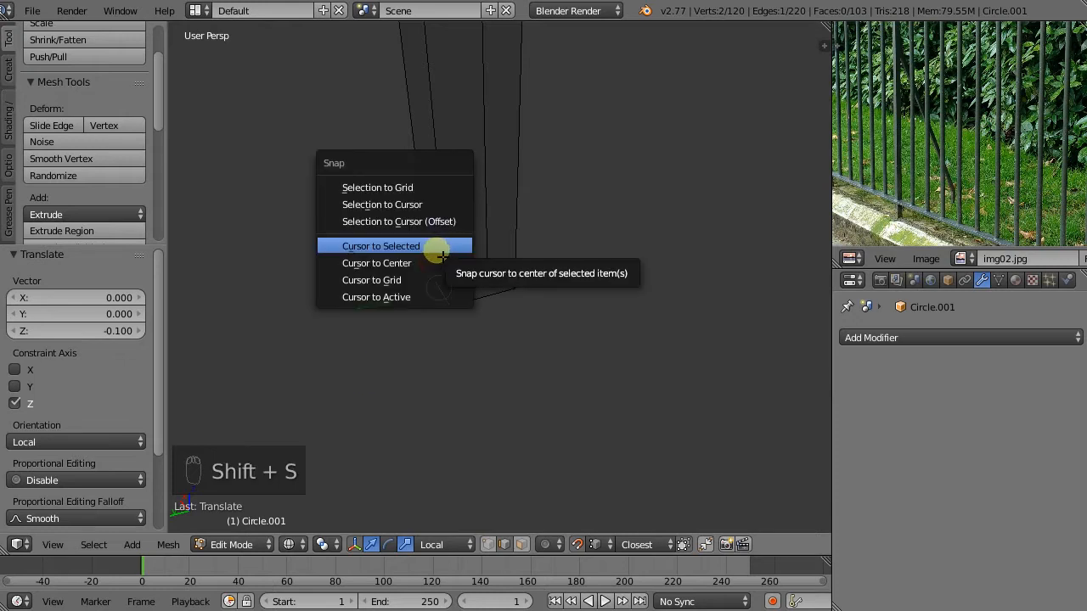
click(438, 248)
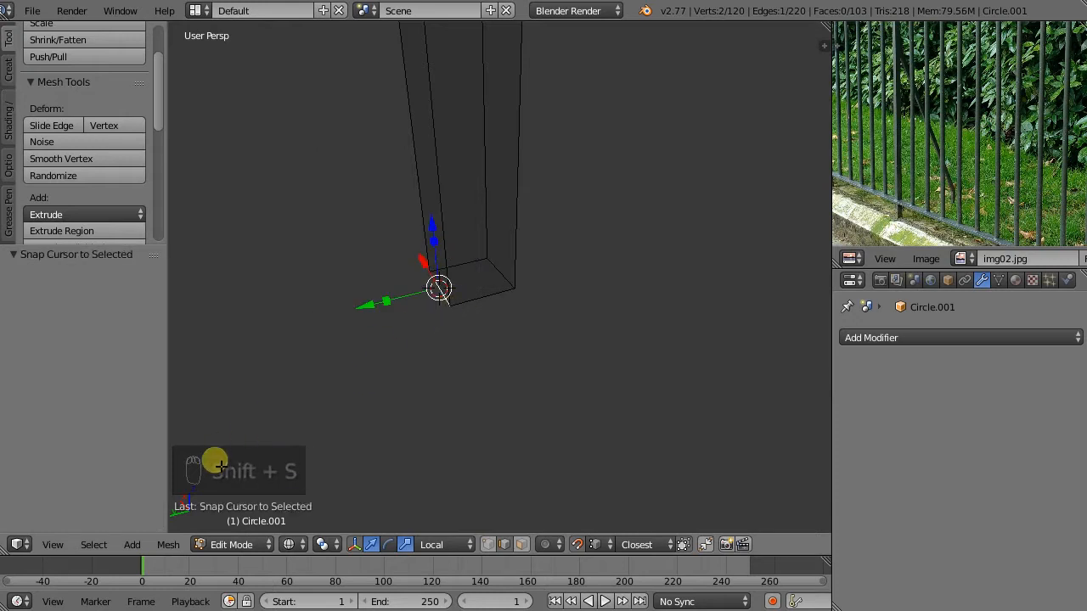
- Select the post's bottom face in face select mode and open the pivot point options
click(167, 545)
mouse_move(212, 432)
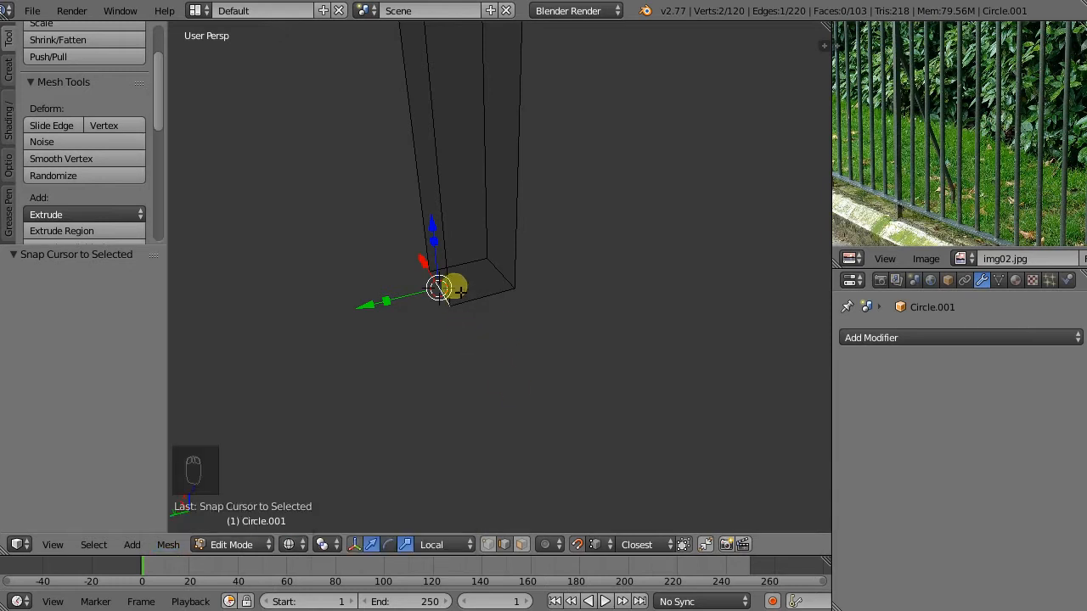
click(522, 544)
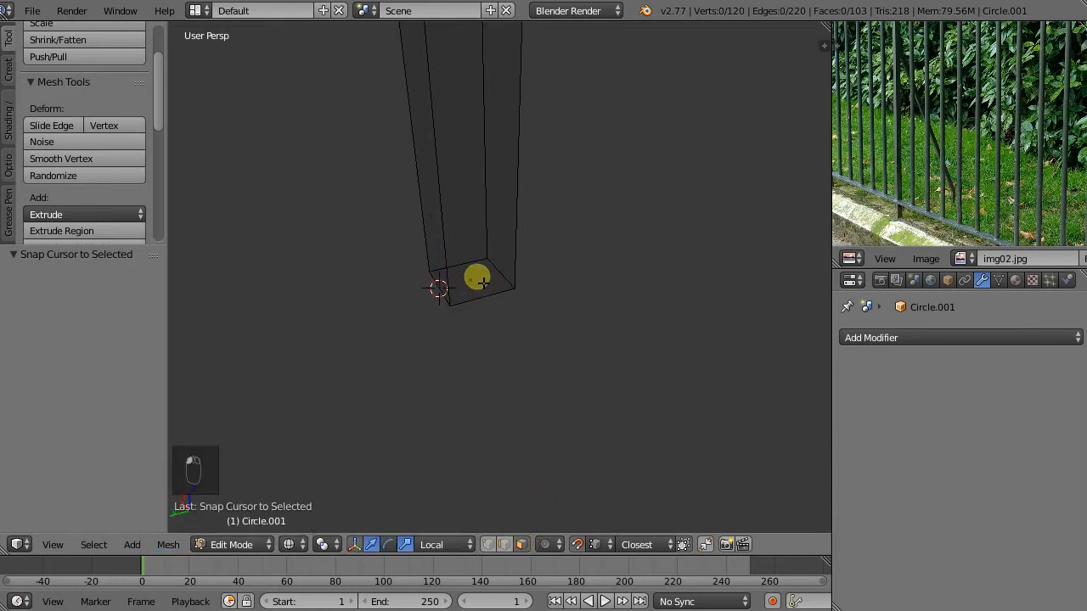
right_click(476, 276)
click(327, 544)
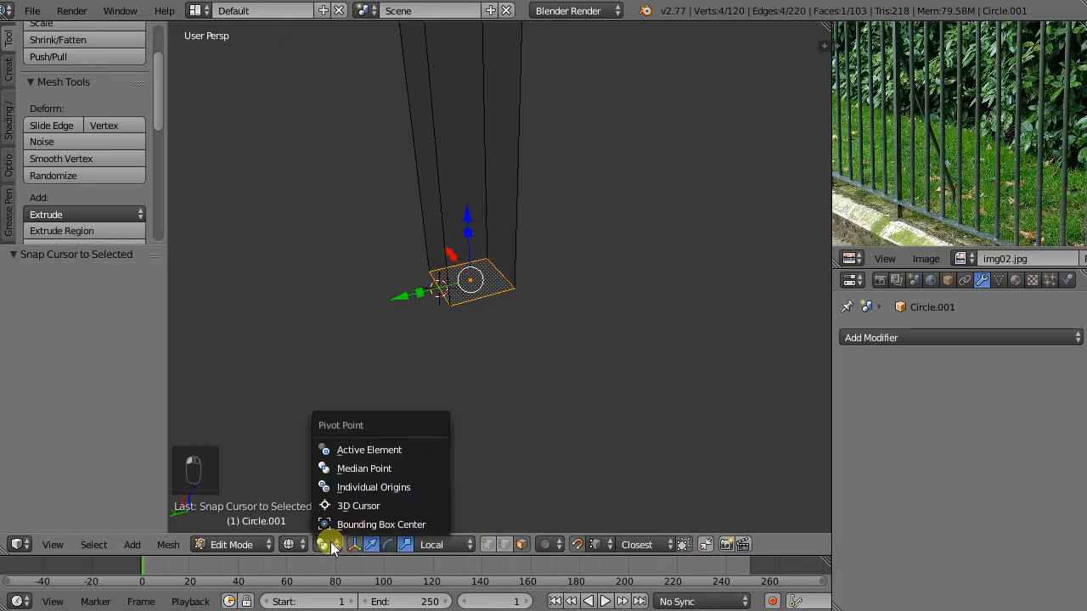
- Duplicate the post's bottom face in place and rotate the copy 90° about the global X axis around the 3D cursor
click(350, 507)
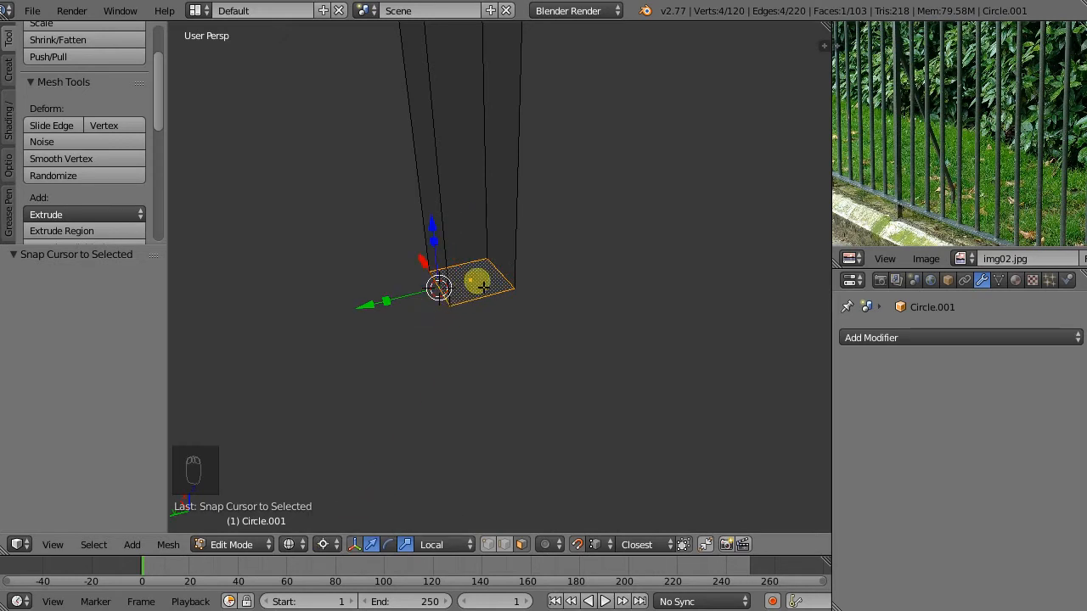
key(shift+d)
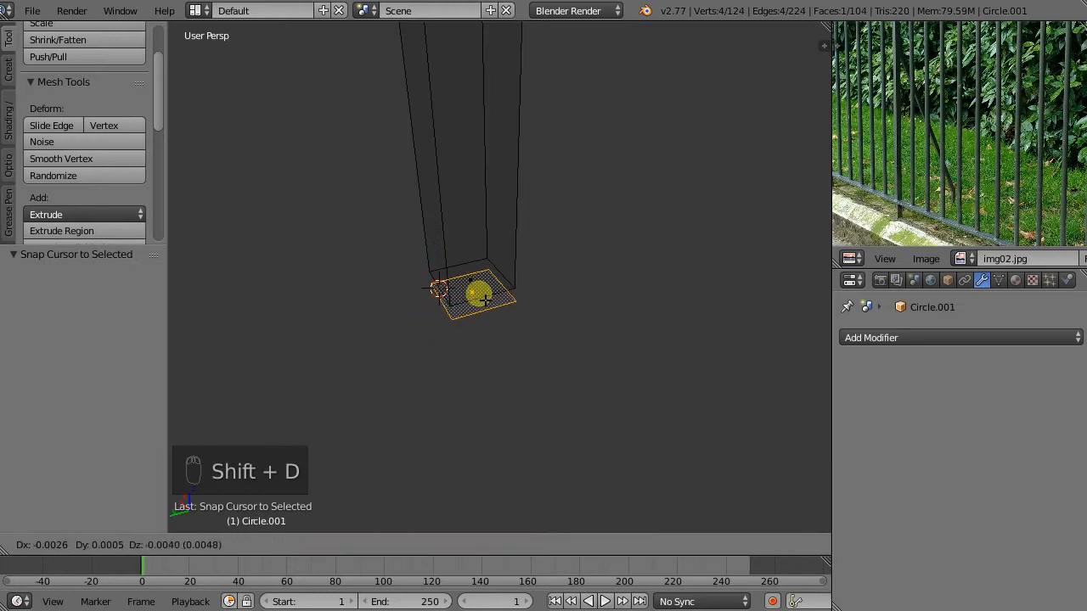
right_click(483, 294)
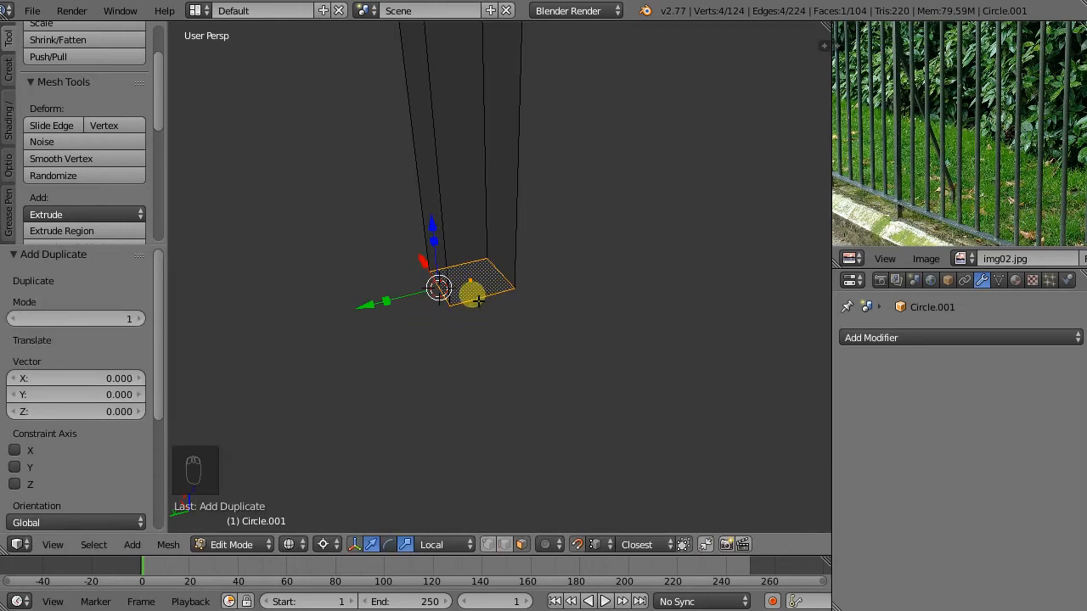
key(r)
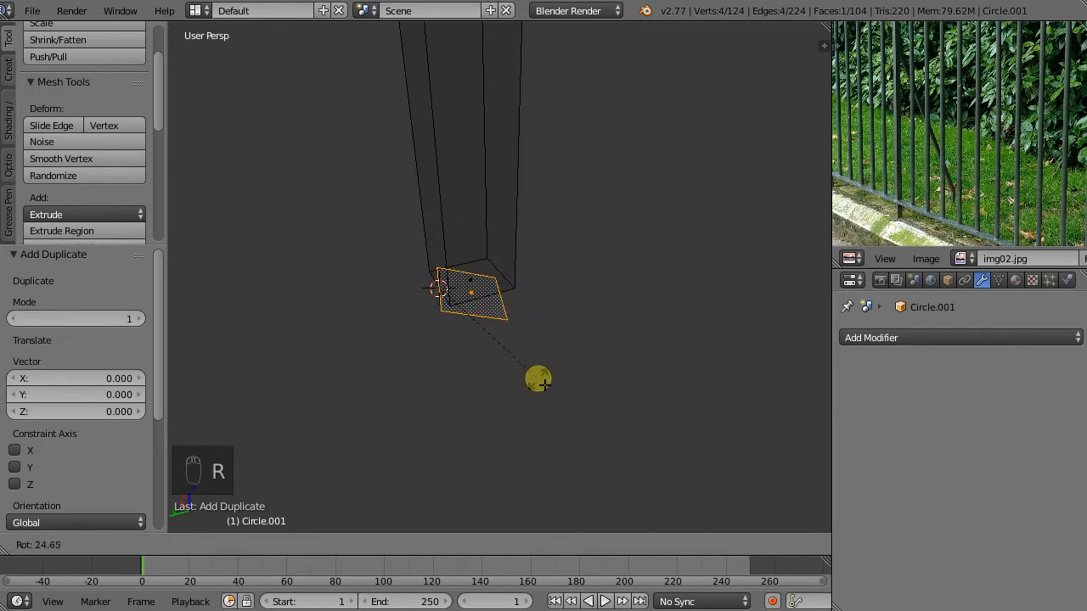
key(x)
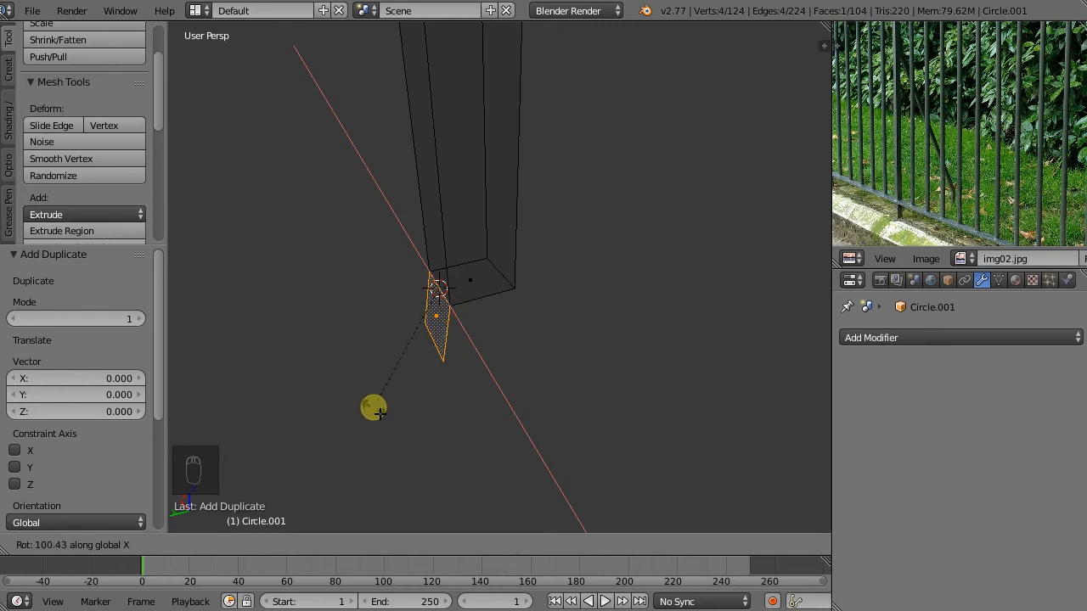
text(90)
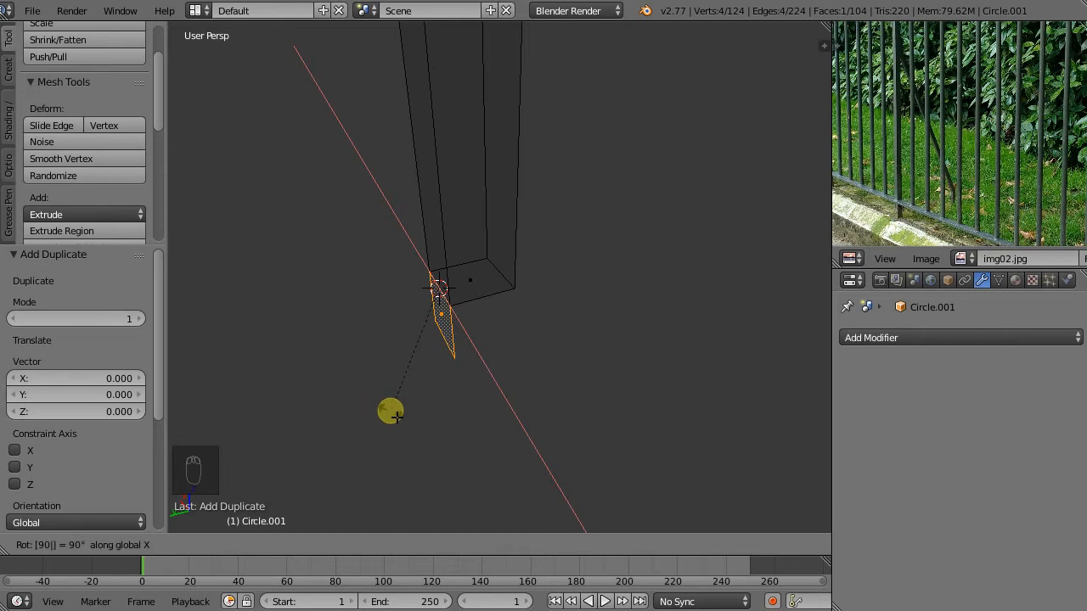
key(Return)
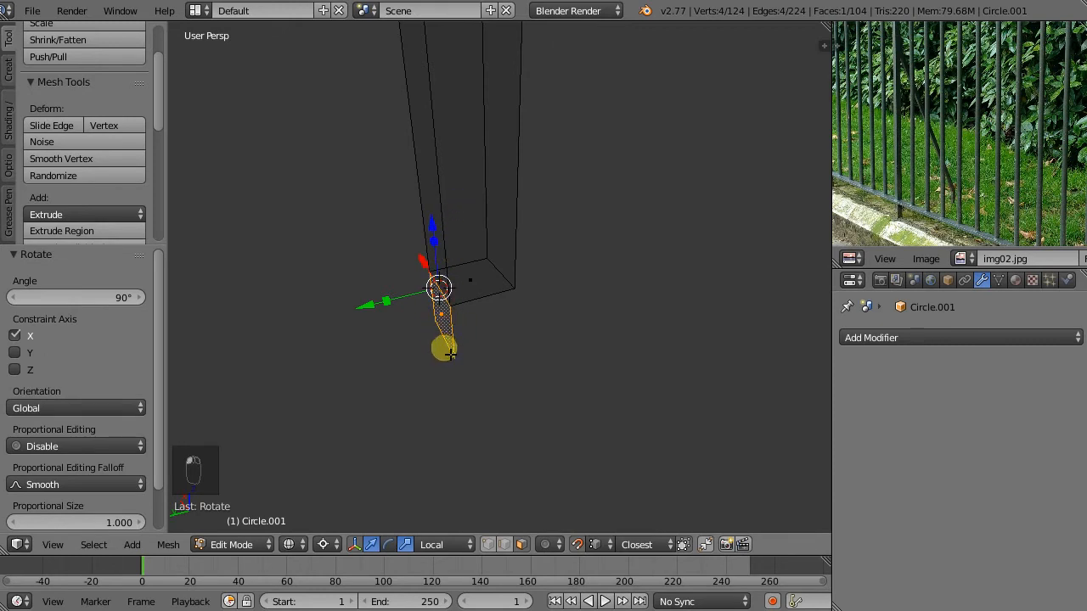
- Set the pivot to Median Point and raise the rotated face up the post along local Z by 0.206, plus another 1.211
middle_drag(444, 315, 441, 332)
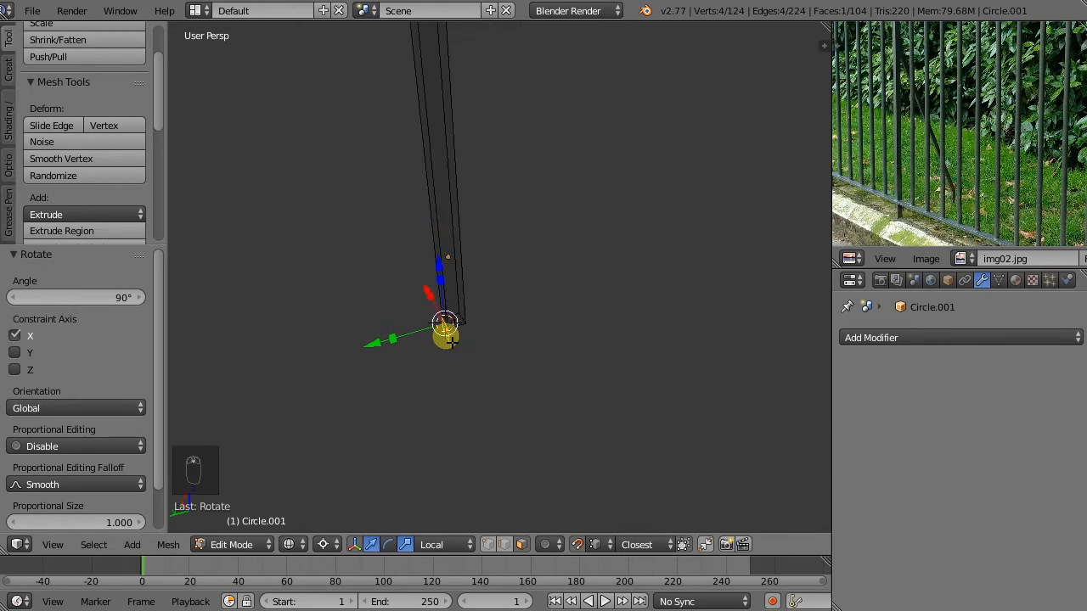
click(334, 544)
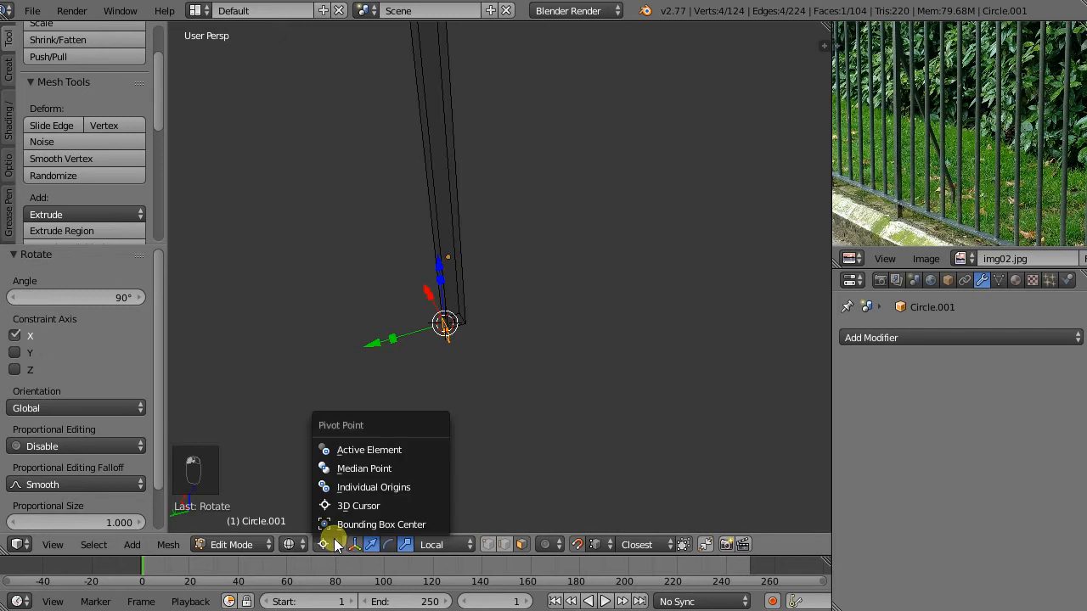
click(363, 469)
drag(433, 265, 412, 90)
scroll(909, 172, down, 2)
scroll(909, 172, down, 3)
scroll(907, 170, up, 3)
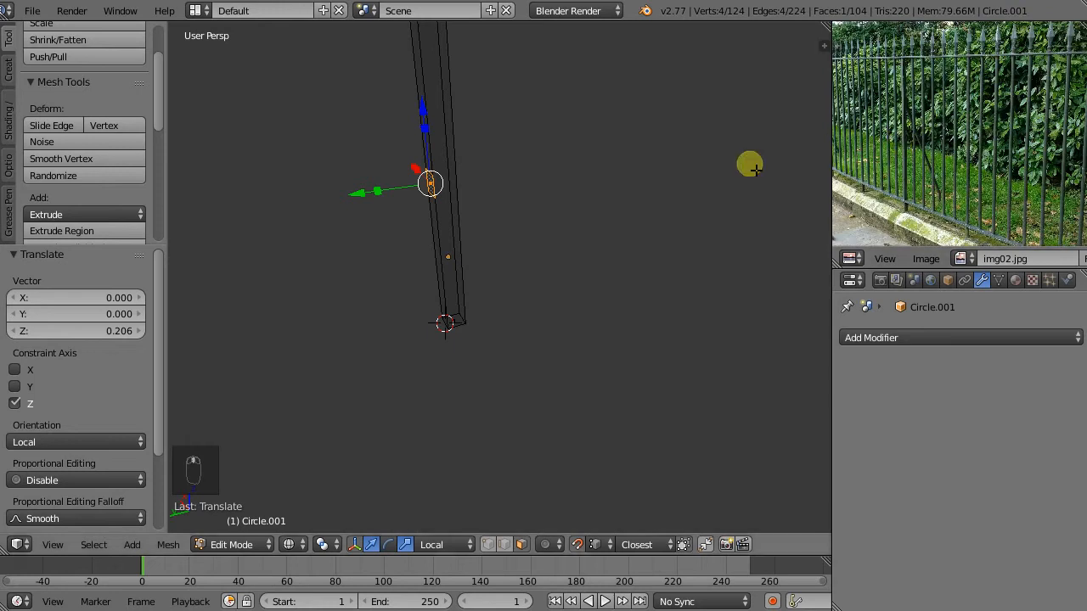
scroll(511, 277, down, 5)
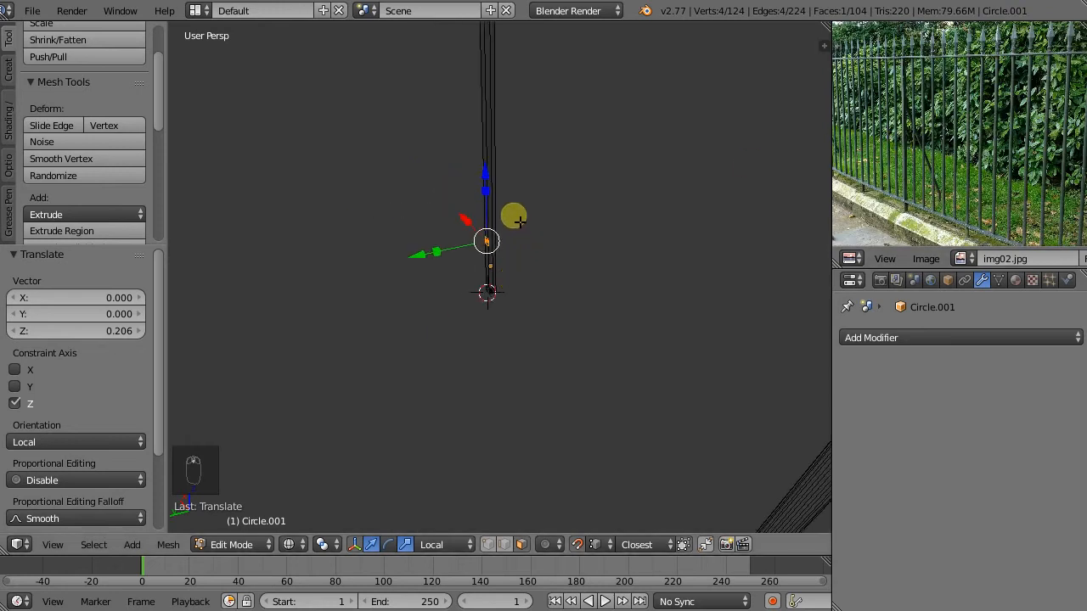
key(ctrl+2)
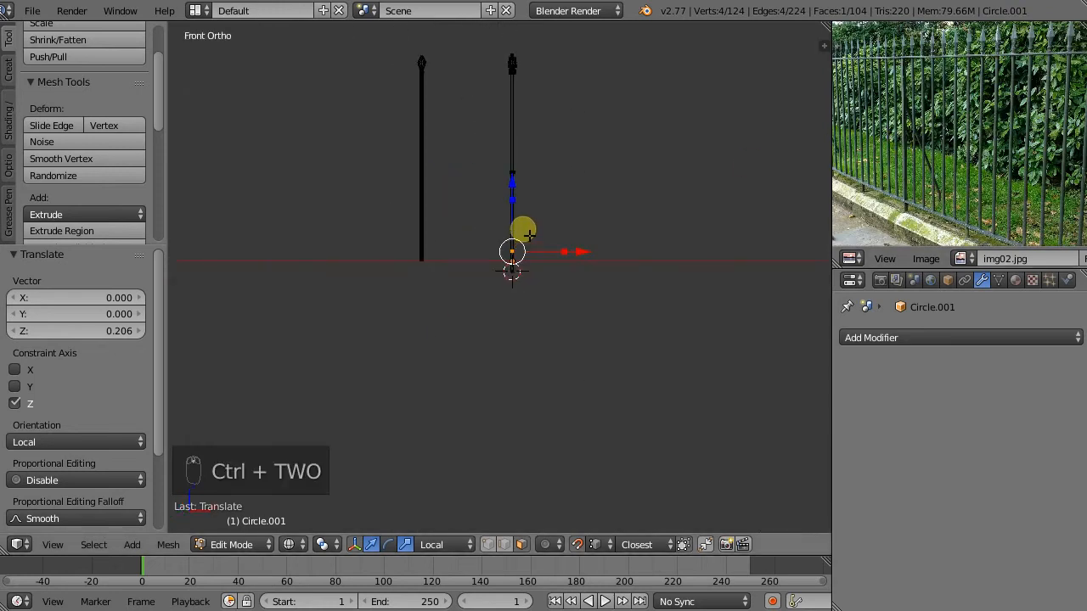
drag(512, 185, 578, 76)
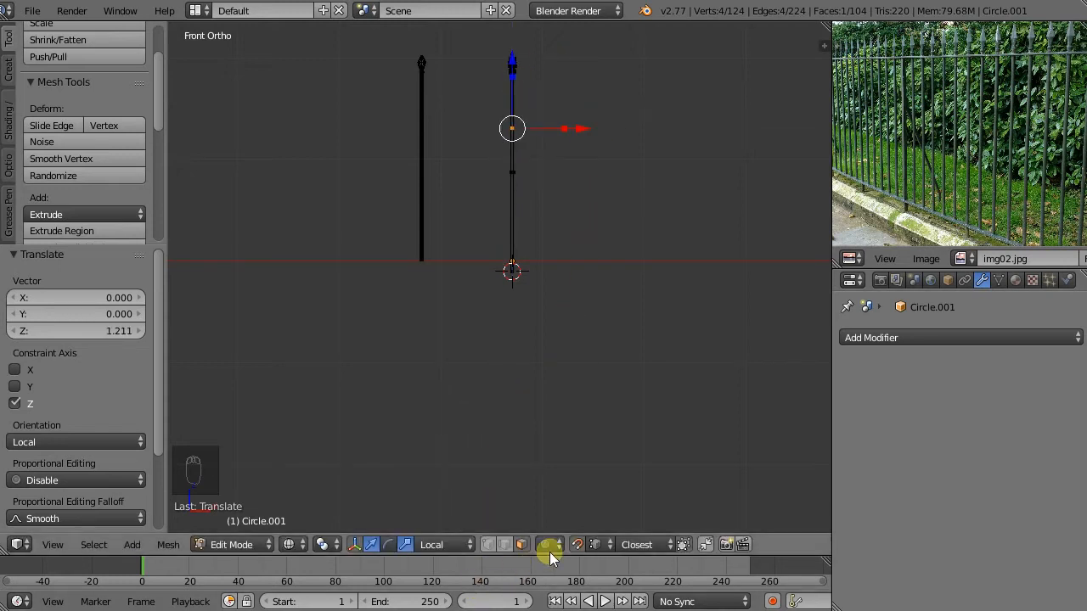
- Turn snapping off and fine-tune the face's height along local Z, moving it up about 0.075 and down about 0.137
click(578, 546)
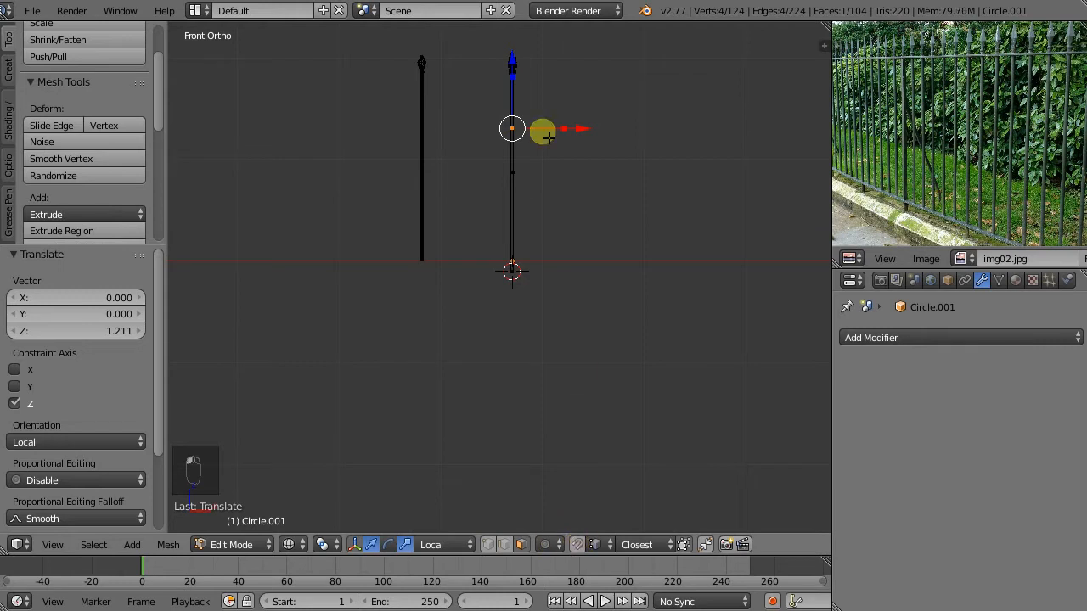
scroll(534, 104, up, 7)
mouse_move(467, 123)
mouse_down()
mouse_move(462, 114)
mouse_move(483, 114)
mouse_up()
scroll(544, 213, down, 6)
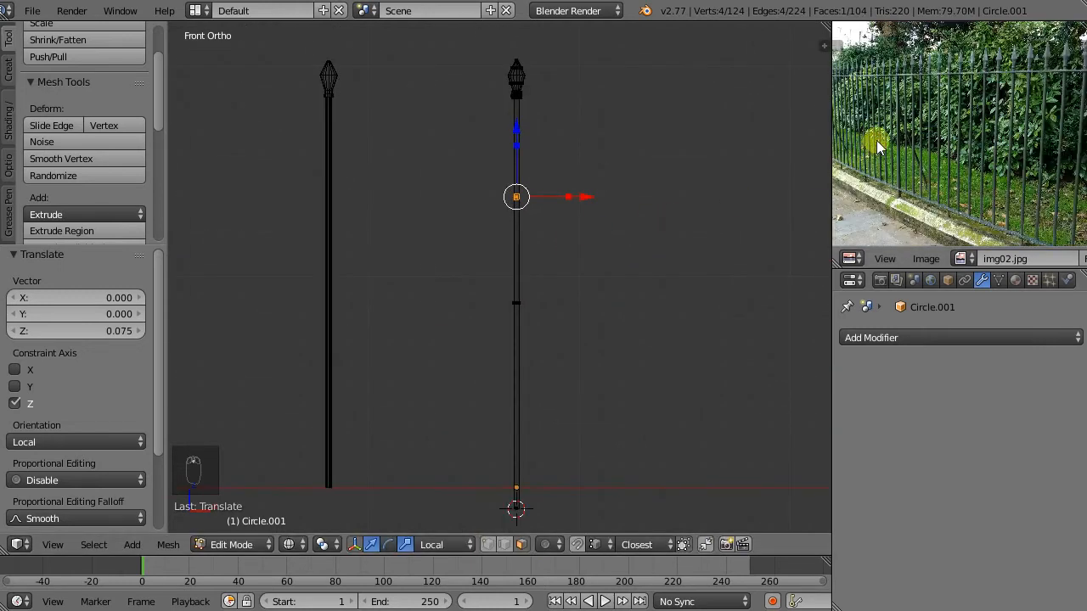
drag(518, 125, 516, 226)
- Extrude the face about 0.130 outward from the post along its normal to form a short arm
middle_drag(517, 226, 529, 251)
scroll(528, 251, down, 5)
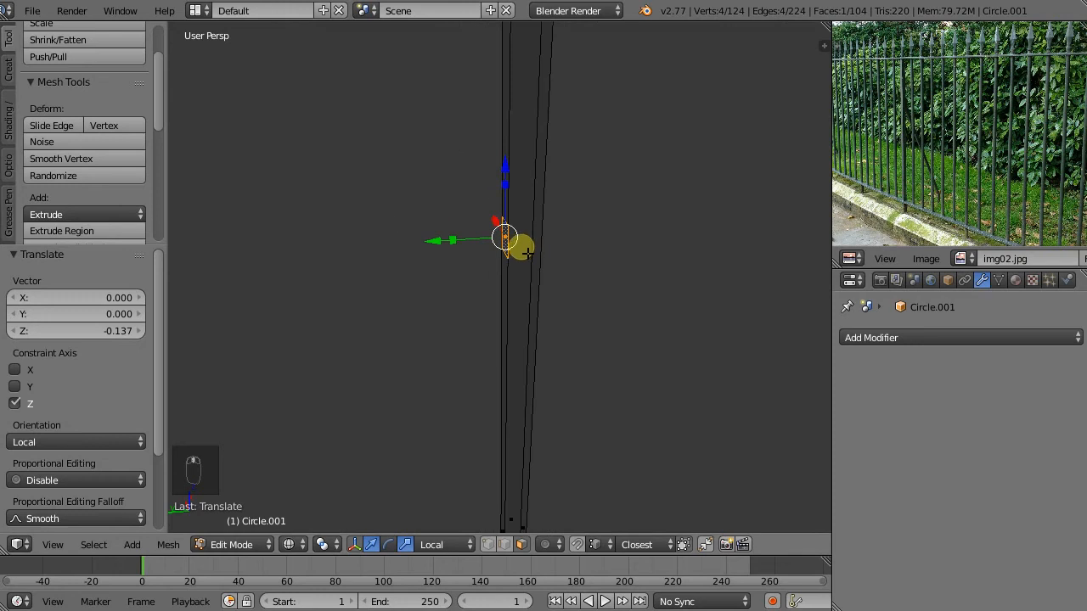
key(e)
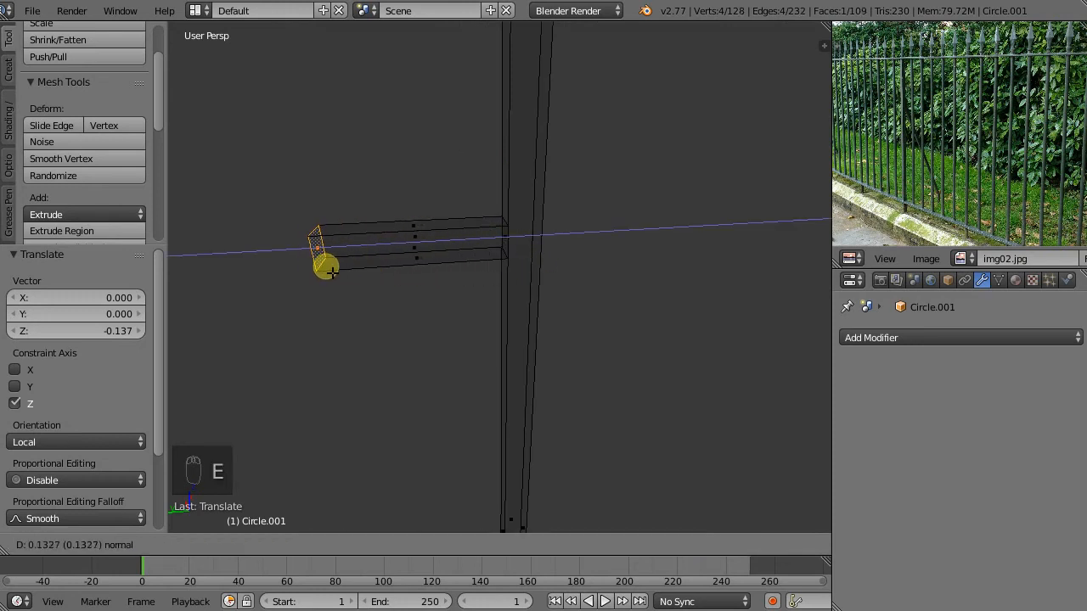
click(333, 267)
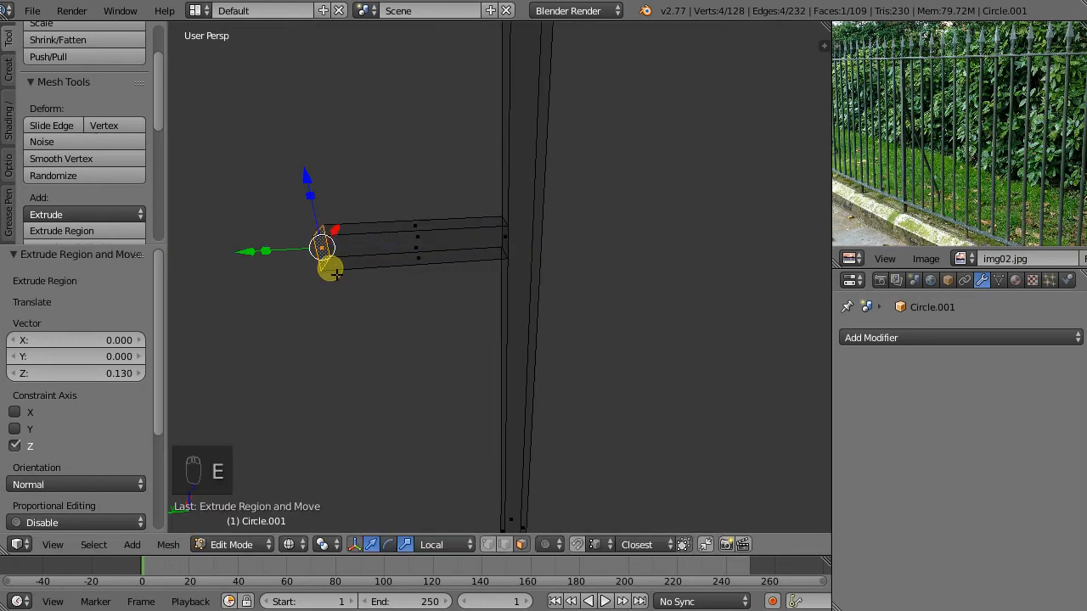
- Raise the arm's upper face about 0.038 along local Z to make the arm taller
right_click(417, 222)
key(g)
key(z)
key(z)
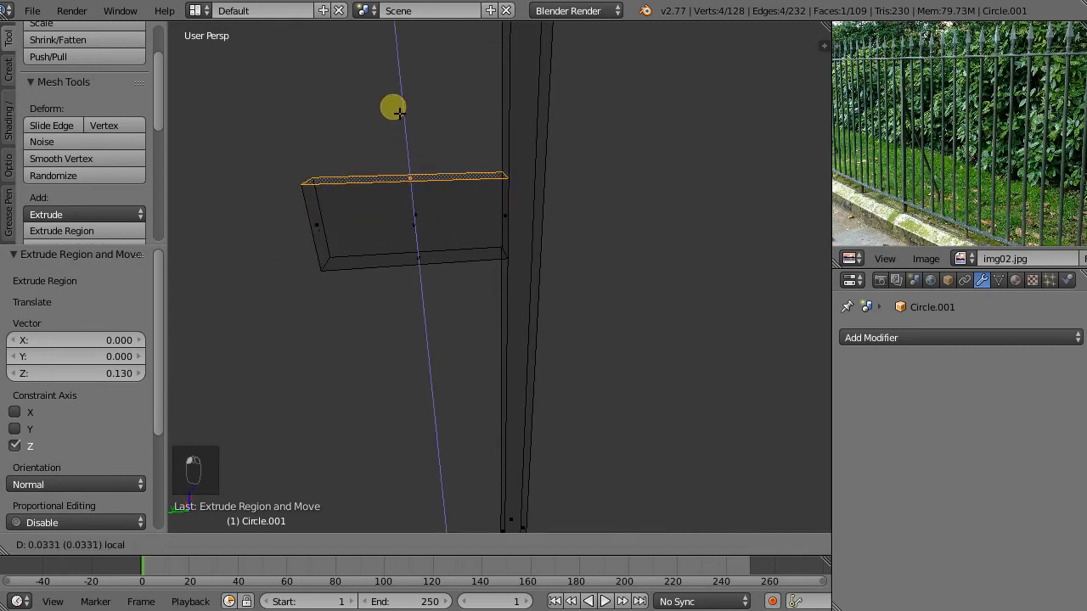
click(371, 192)
middle_drag(370, 192, 409, 174)
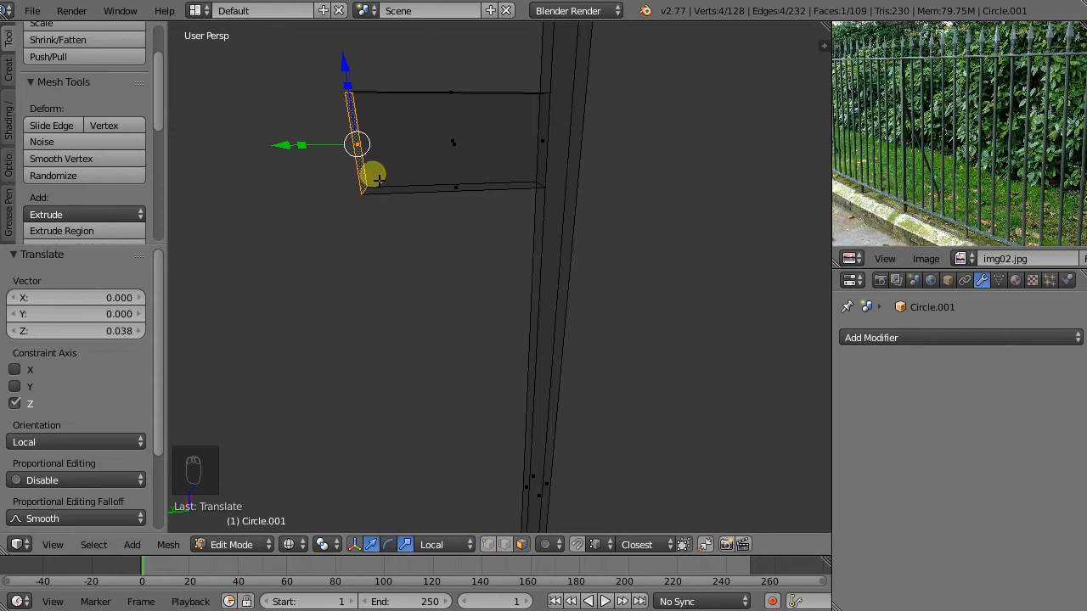
key(shift+d)
right_click(386, 179)
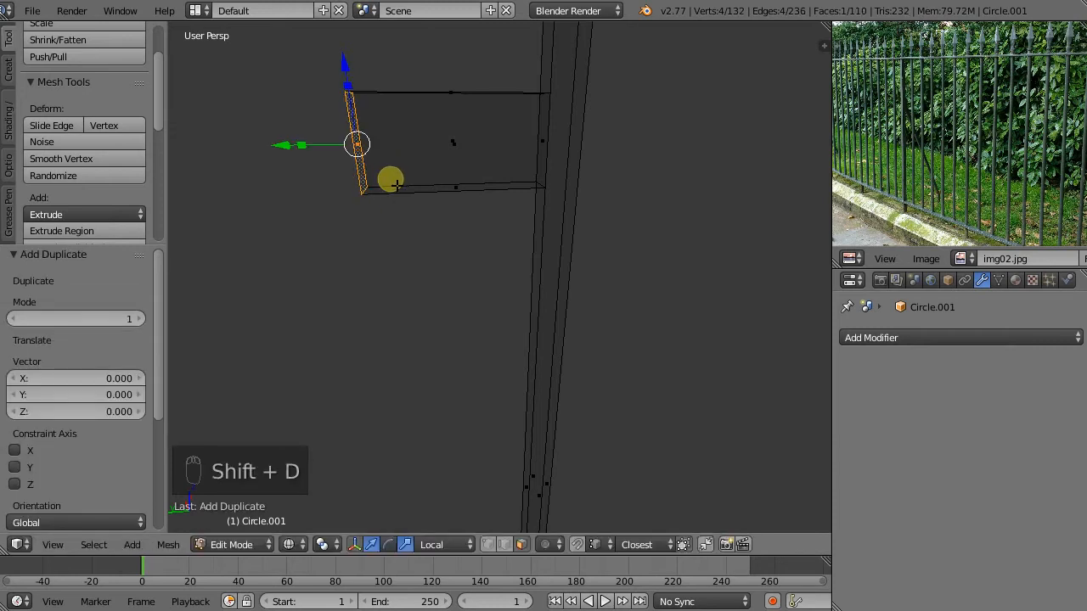
key(ctrl+Tab)
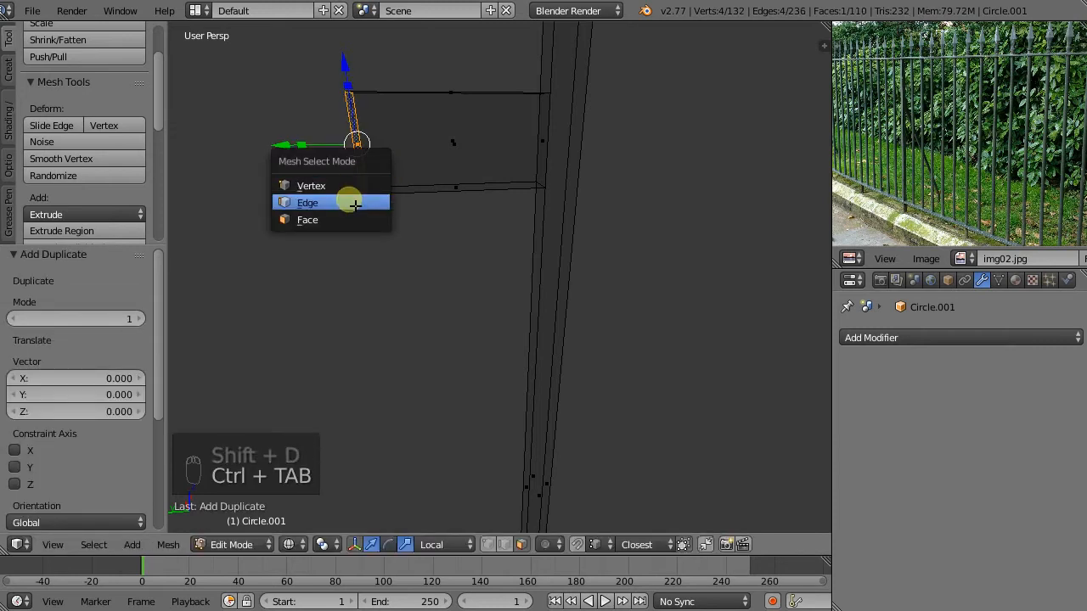
key(ctrl+z)
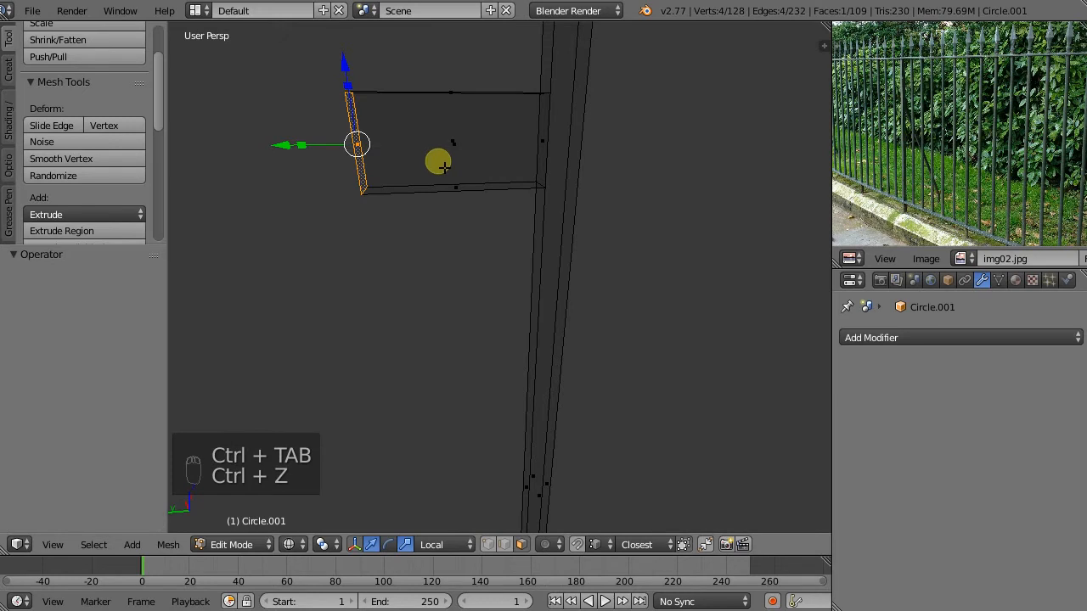
key(ctrl+z)
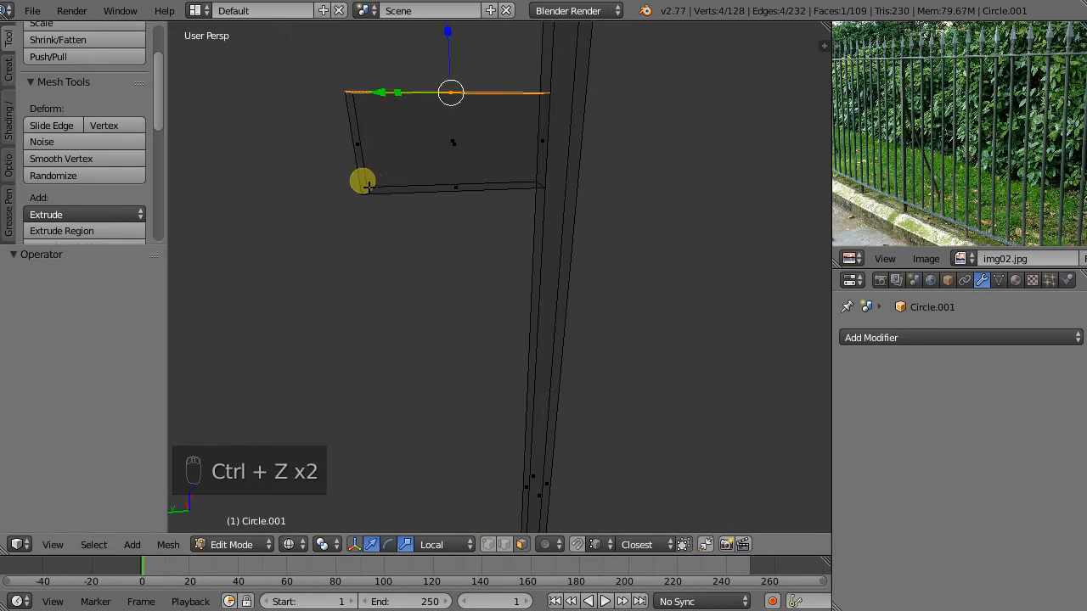
- Switch to edge selection, select the lower edge of the arm's outer end and snap the 3D cursor to it
key(ctrl+Tab)
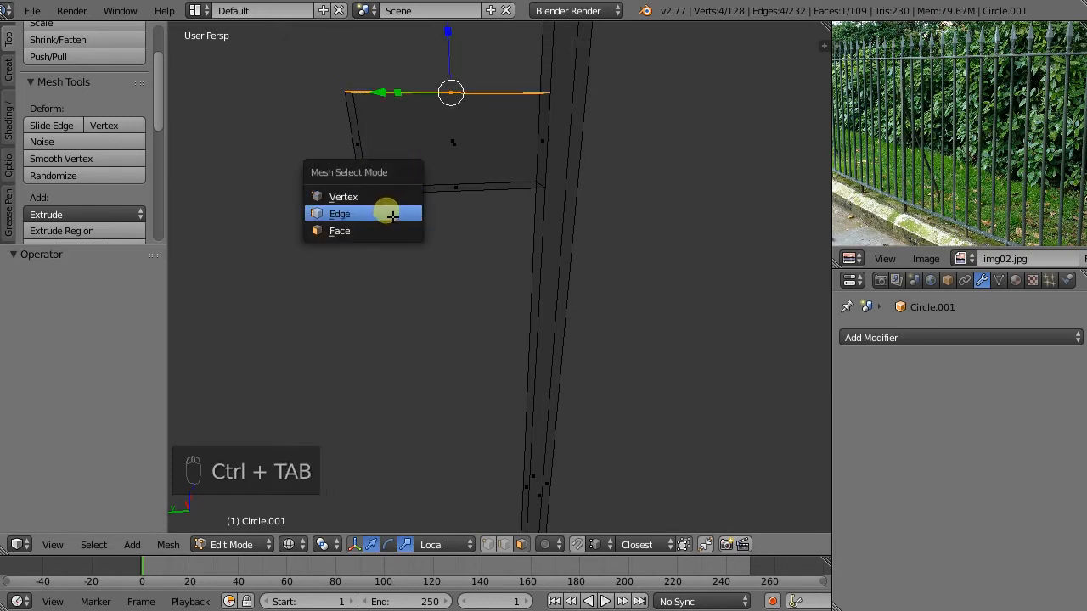
click(388, 210)
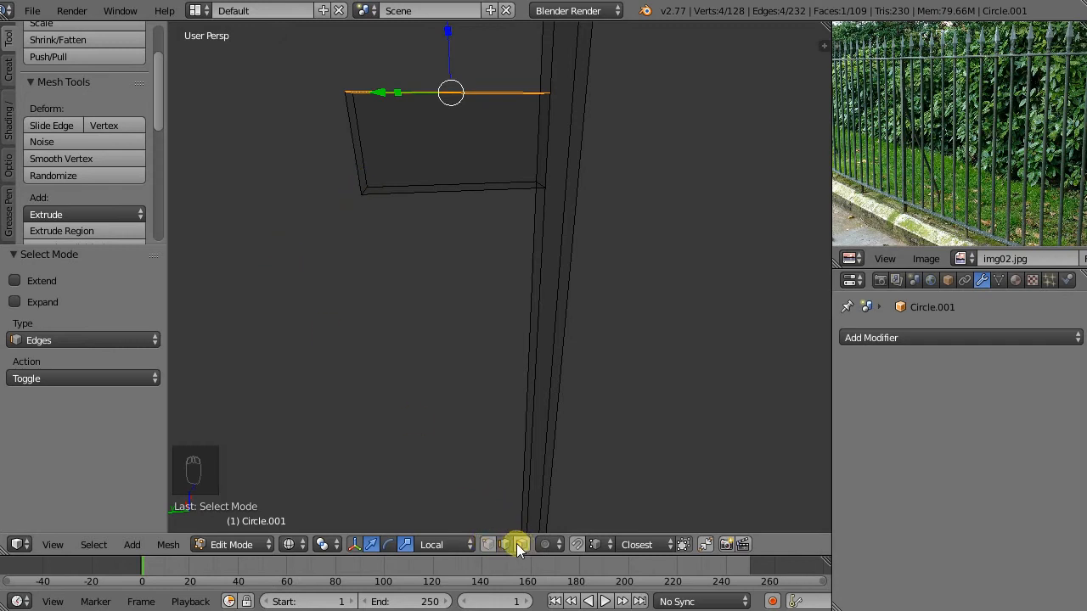
right_click(368, 191)
mouse_move(367, 188)
middle_down()
mouse_move(357, 204)
mouse_move(363, 186)
middle_up()
right_click(366, 184)
right_click(364, 192)
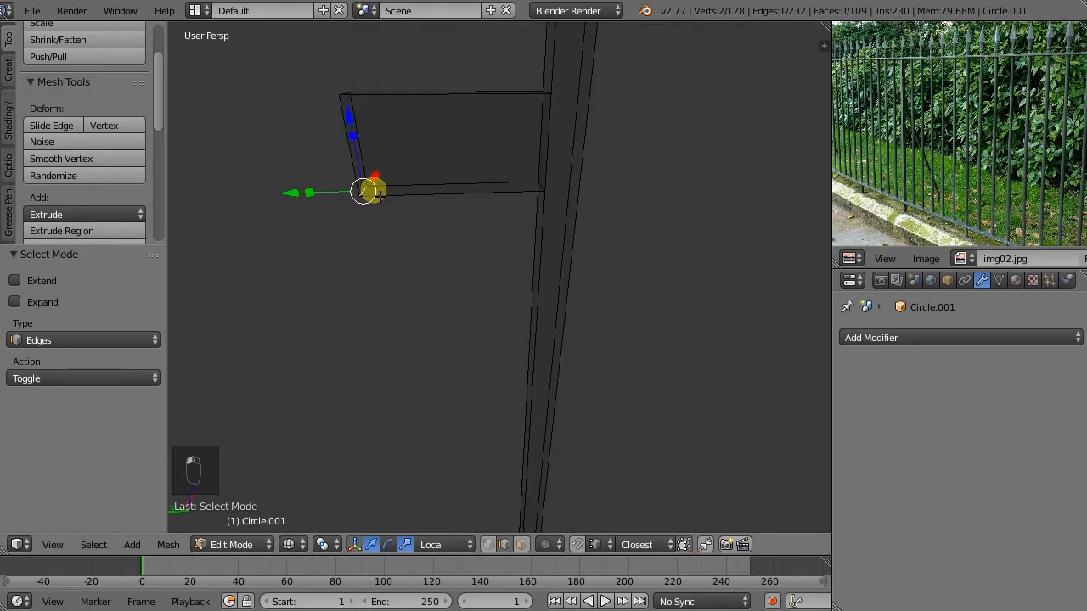
key(shift+s)
click(379, 196)
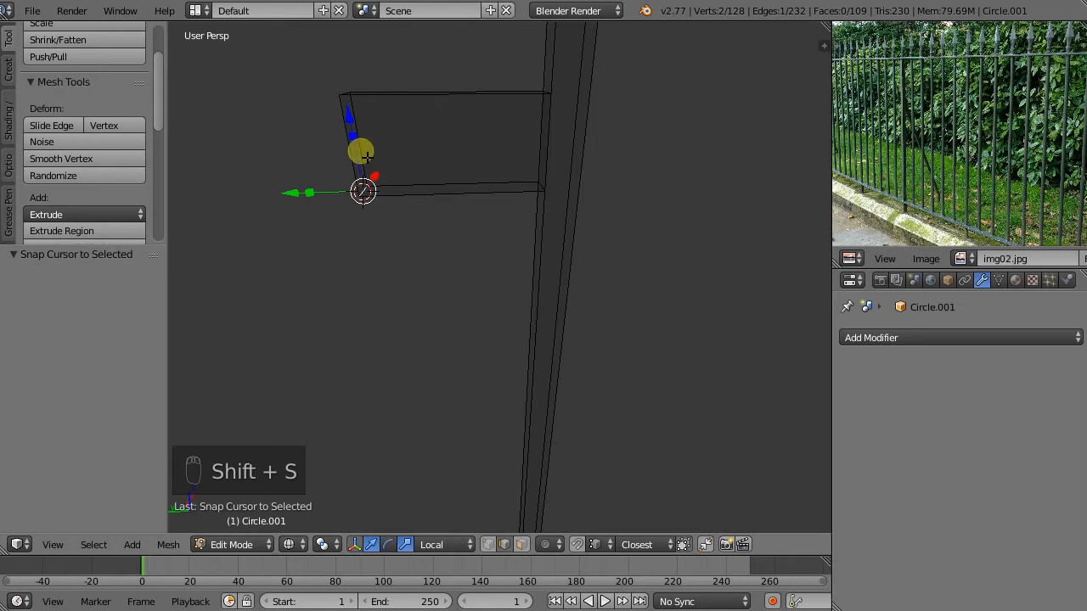
- Switch to face selection, select the arm's outer end face and duplicate it in place
key(ctrl+Tab)
click(364, 188)
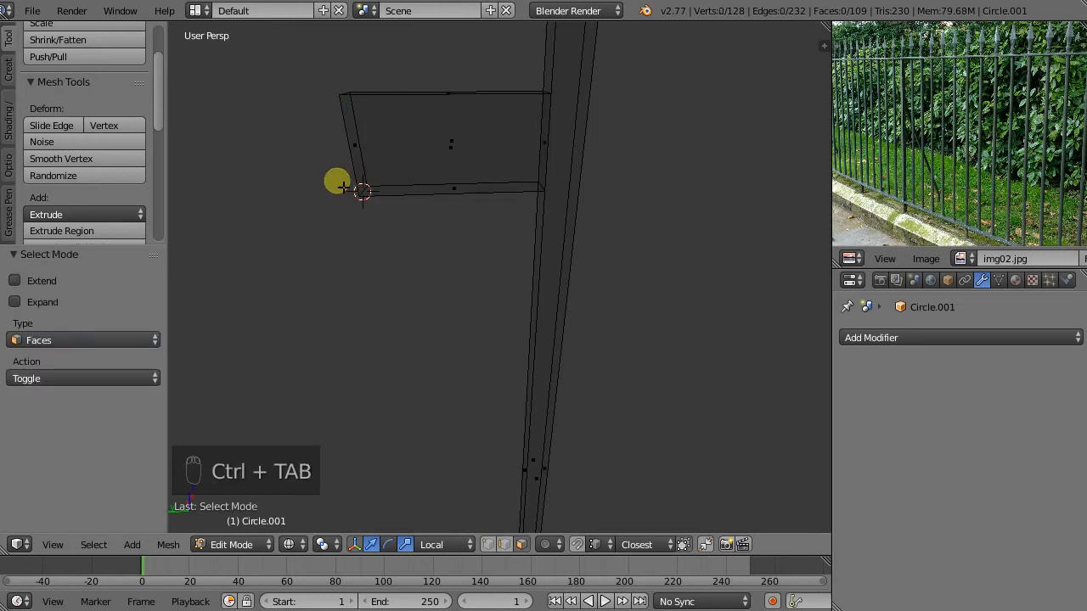
middle_drag(348, 172, 332, 153)
right_click(342, 145)
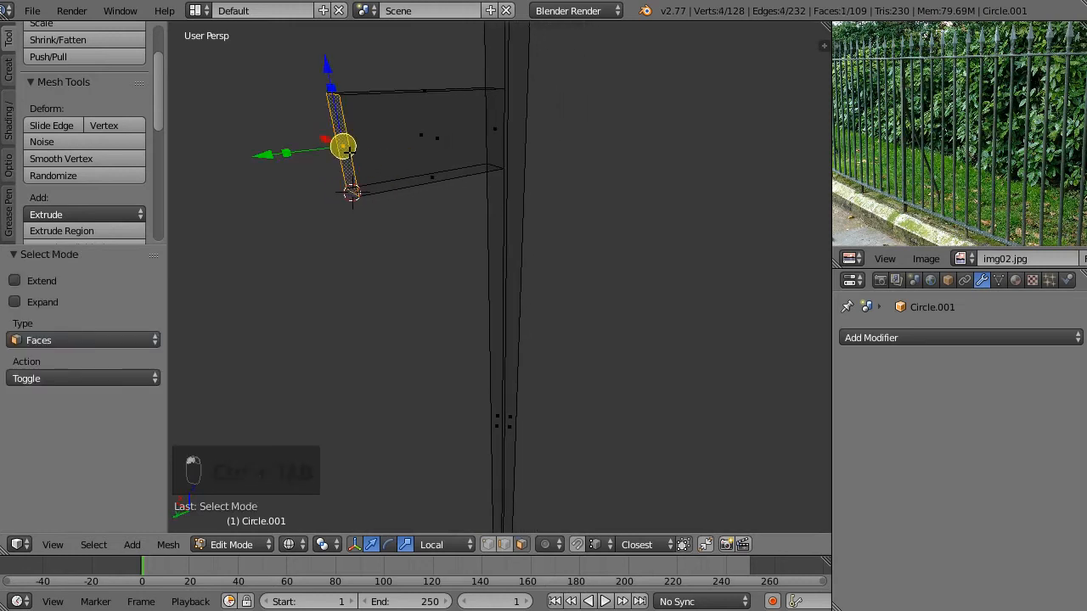
key(shift+d)
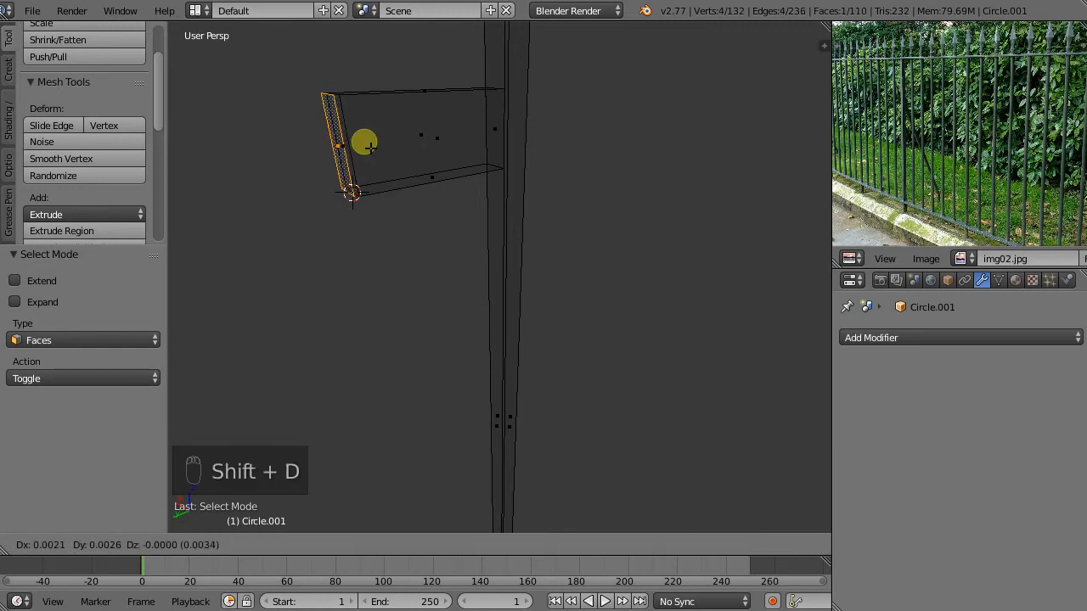
right_click(371, 148)
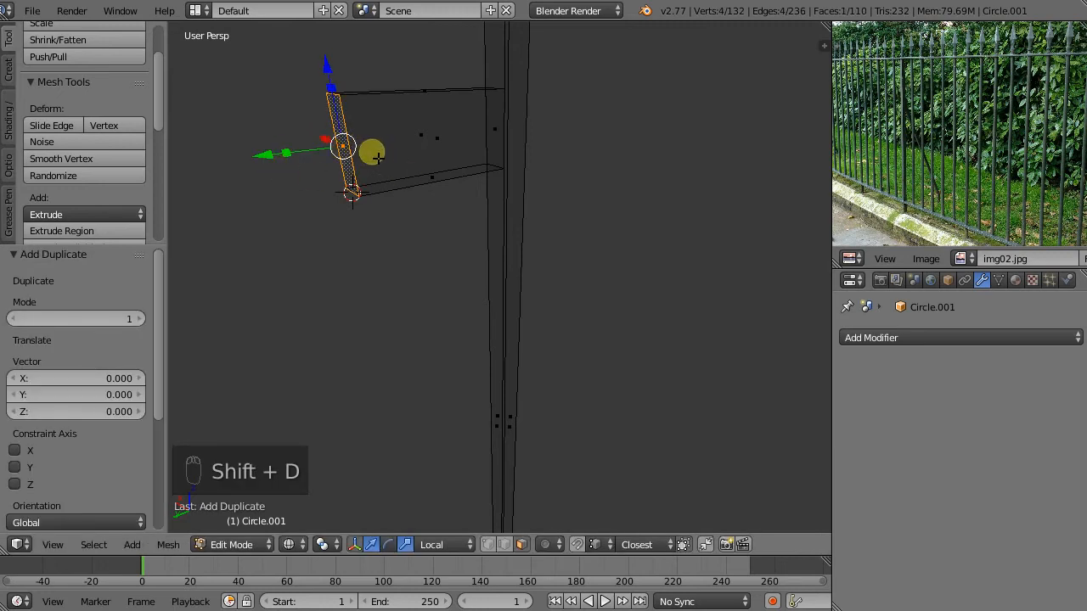
key(r)
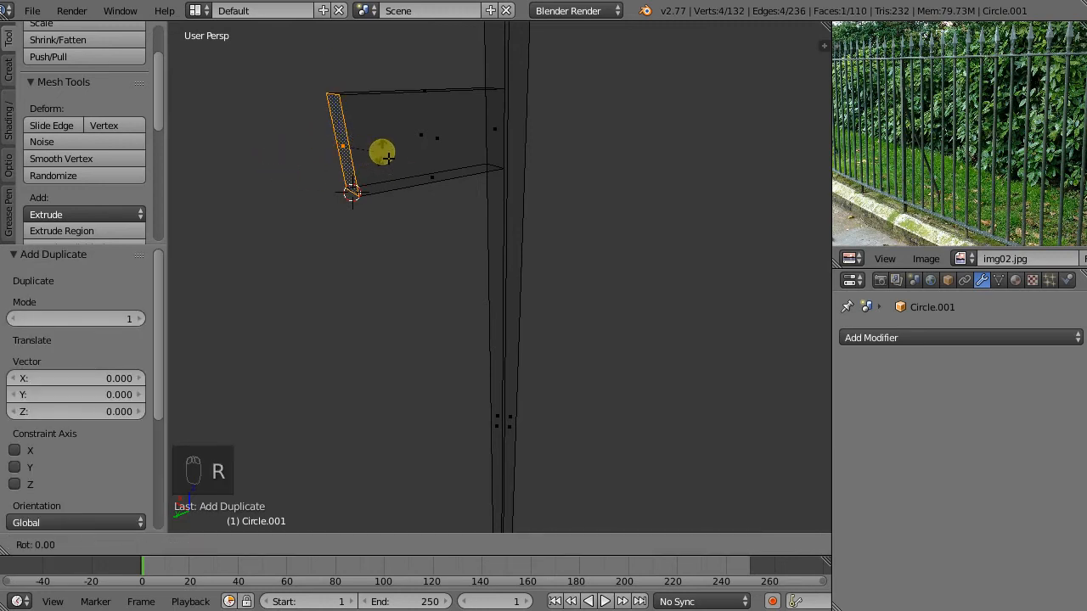
key(x)
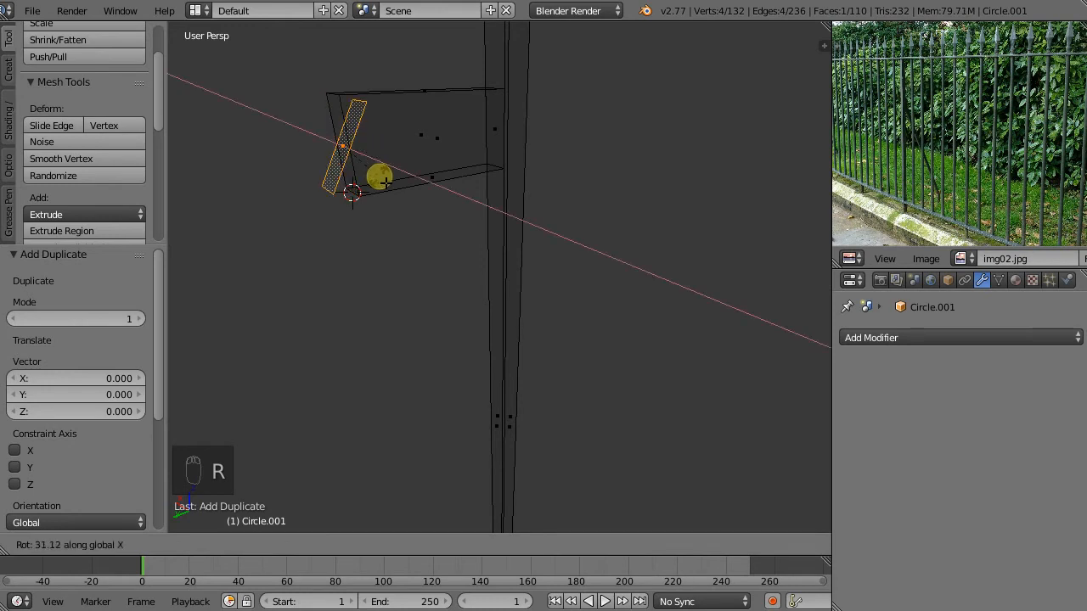
right_click(398, 149)
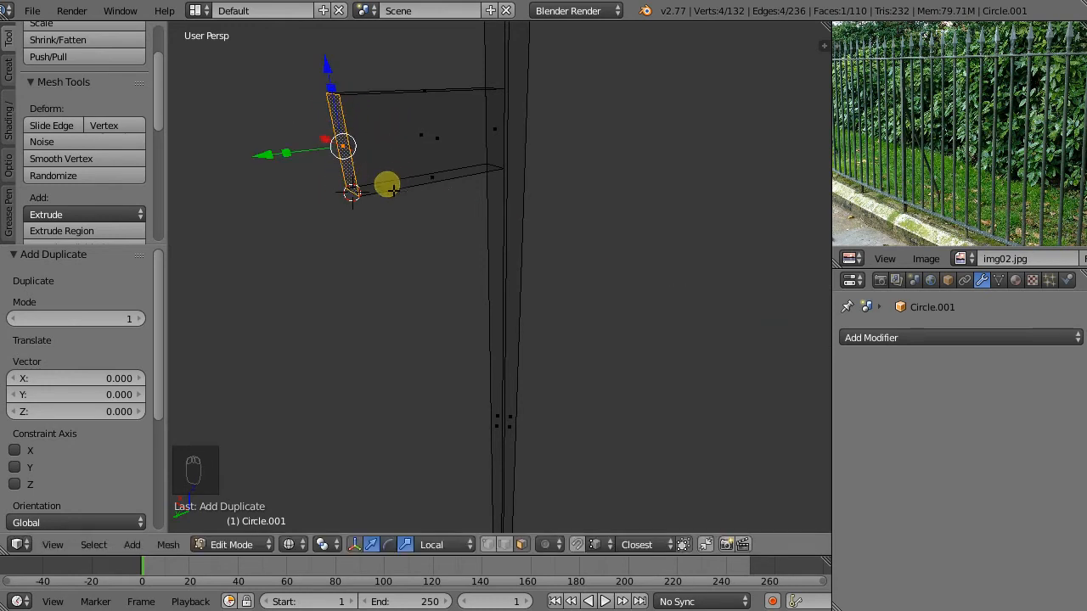
- Set the pivot point to the 3D cursor and rotate the duplicated face -90° about the global X axis
click(322, 545)
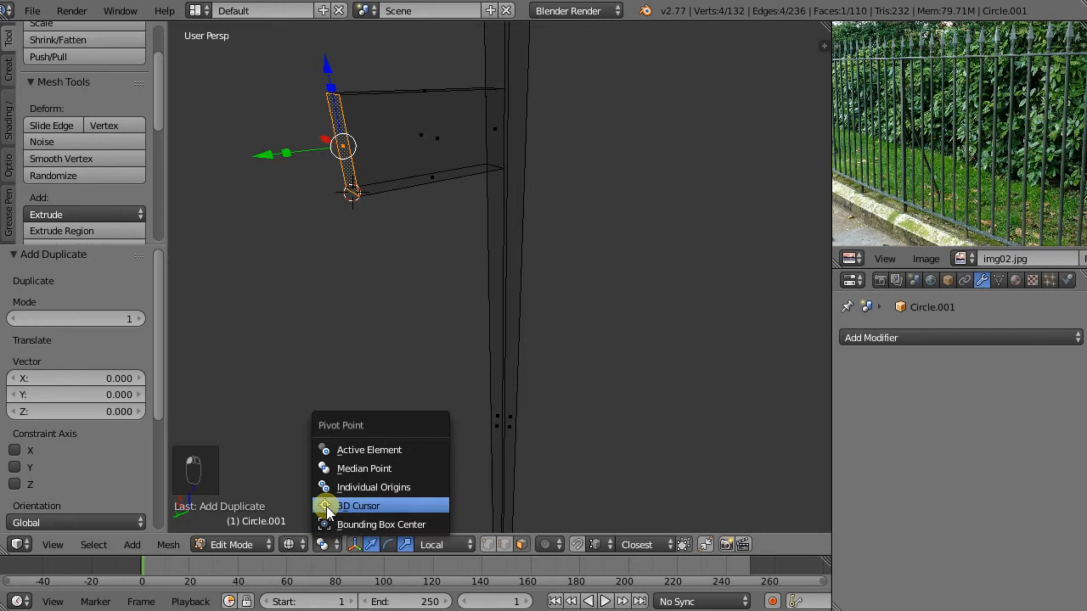
click(324, 507)
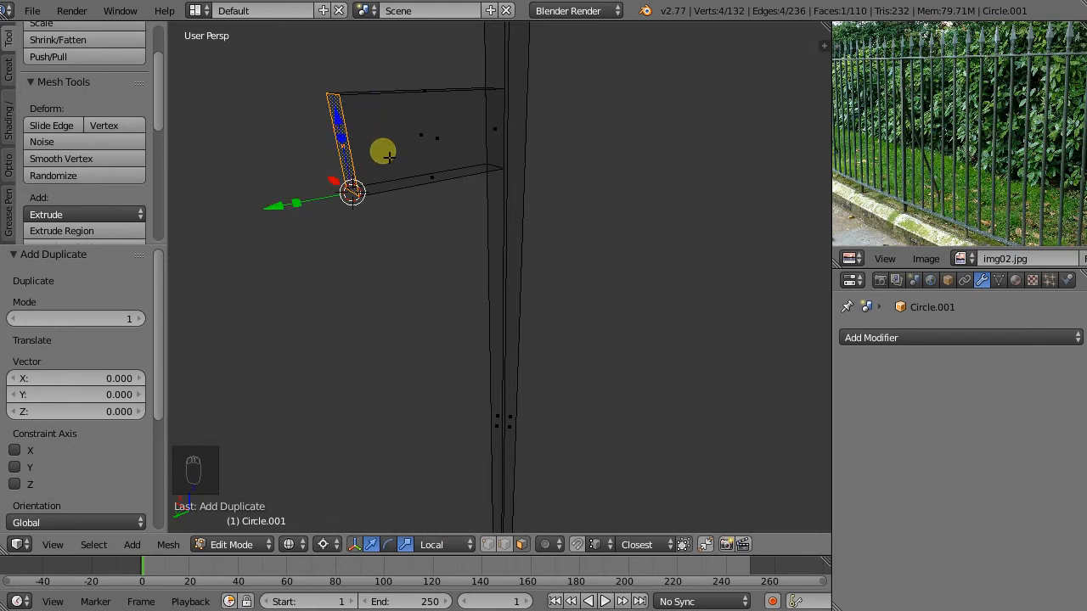
key(r)
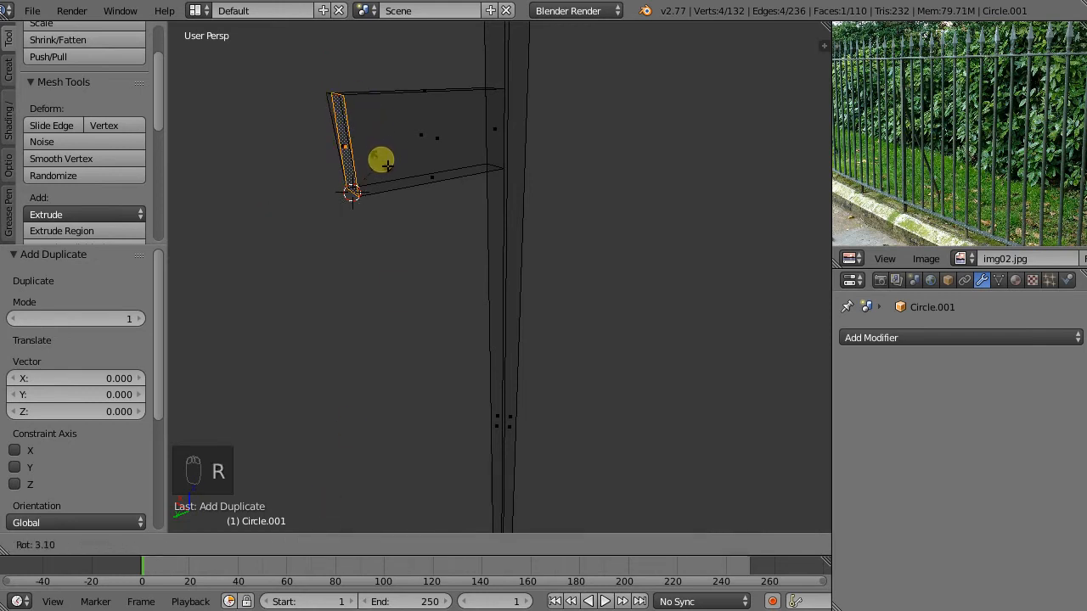
key(x)
text(90)
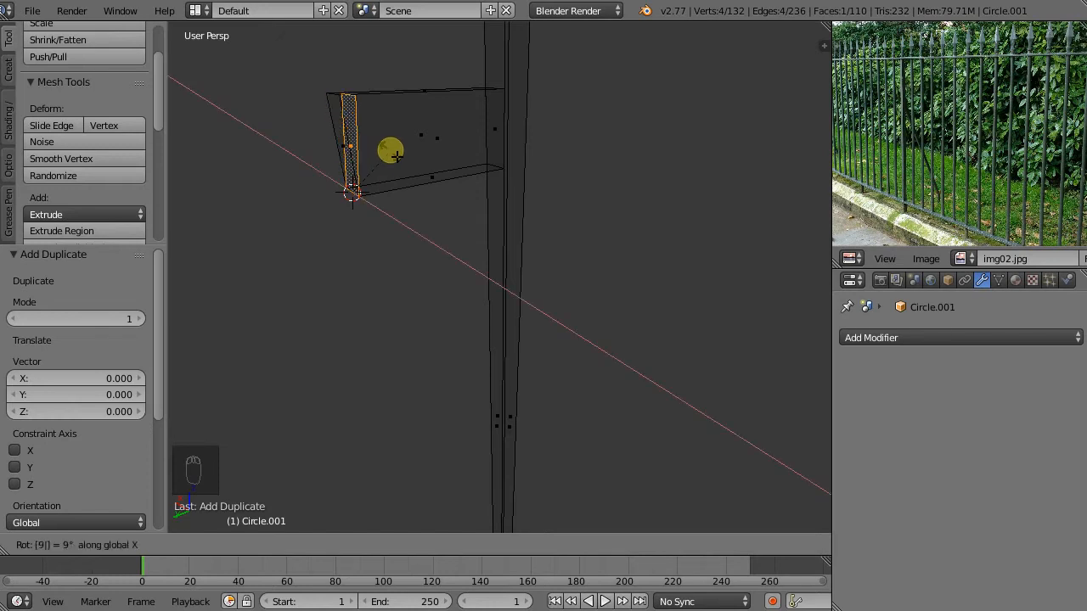
text(-(90)
key(Return)
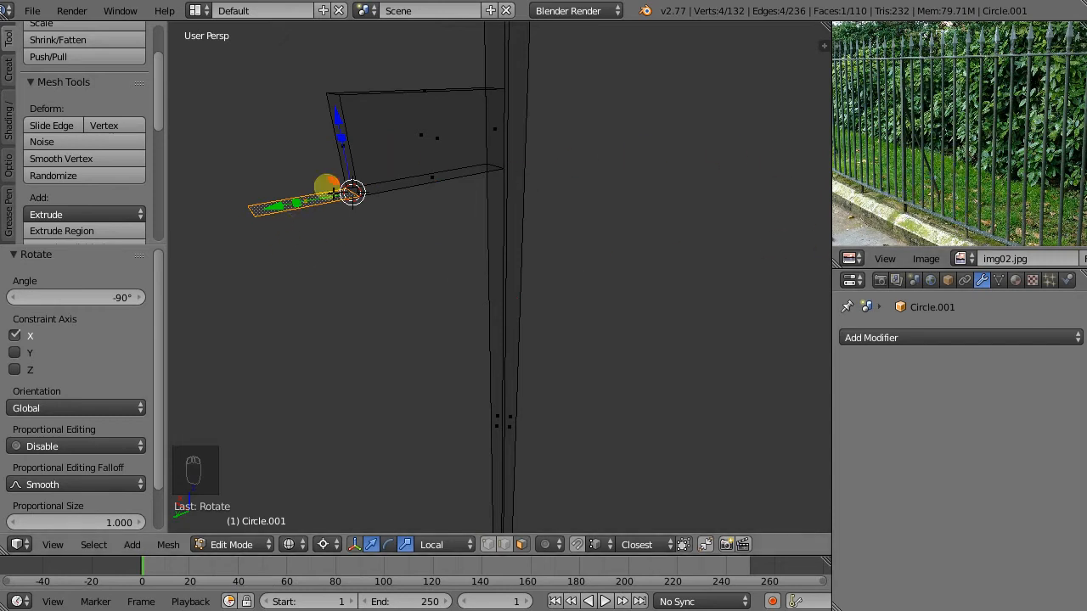
- Move the rotated face about 0.930 down along local Z and set its median Z to 0.1
middle_drag(767, 232, 621, 179)
drag(588, 124, 555, 364)
click(823, 46)
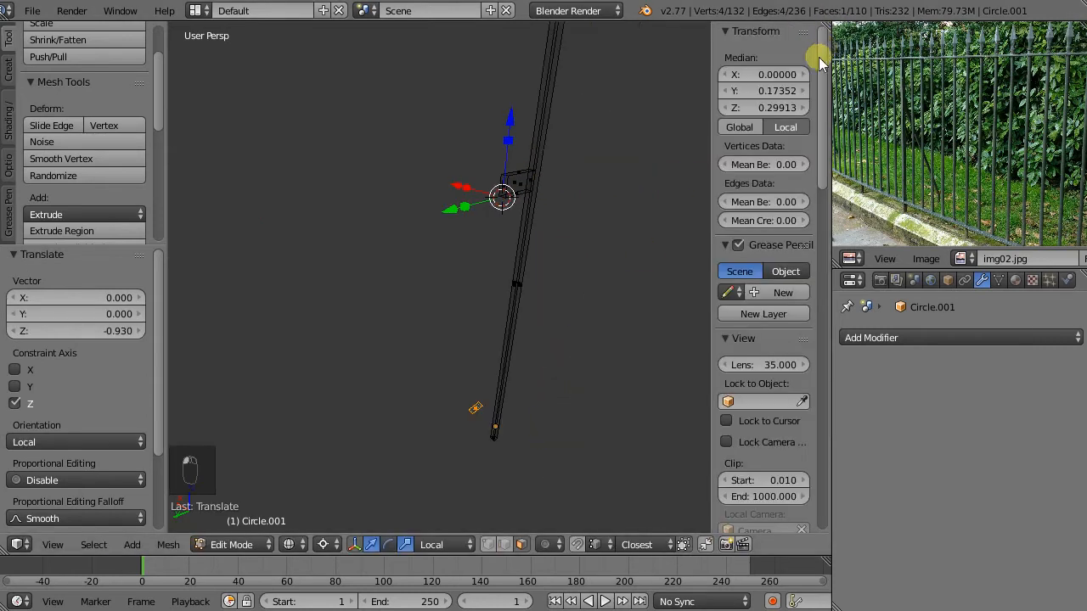
click(758, 104)
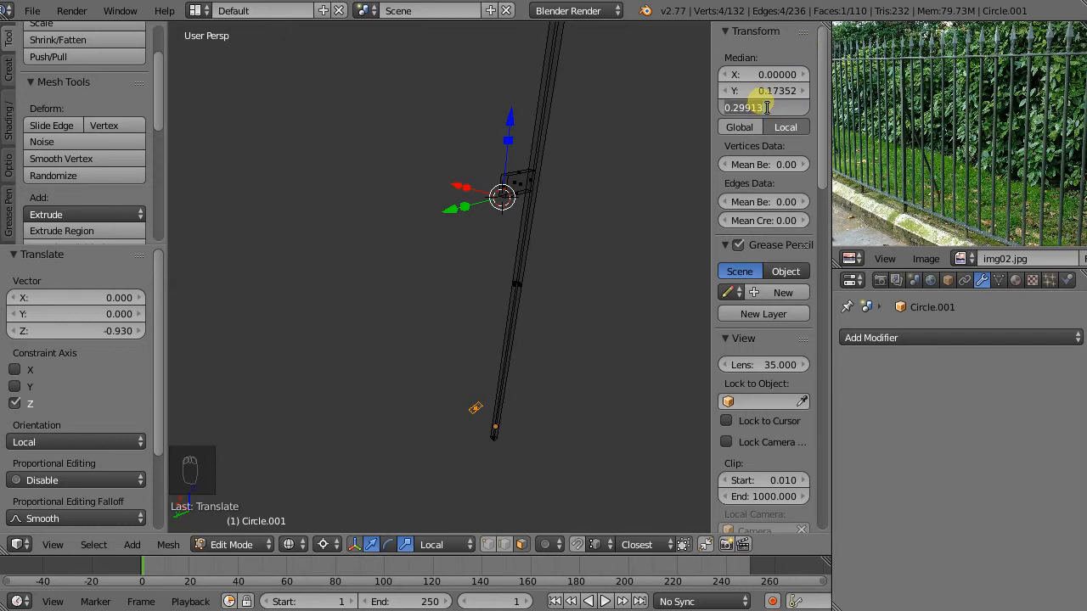
text(.1)
key(Return)
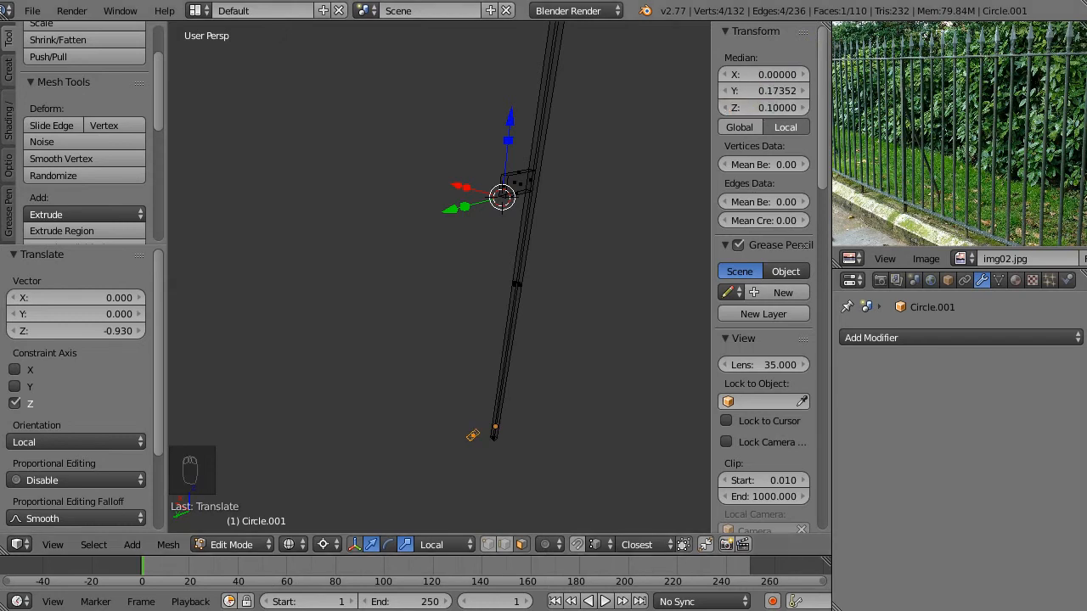
- Set the pivot point to Median Point and move the detached face about 0.256 away from the post along local Y
middle_drag(538, 381, 481, 413)
click(326, 544)
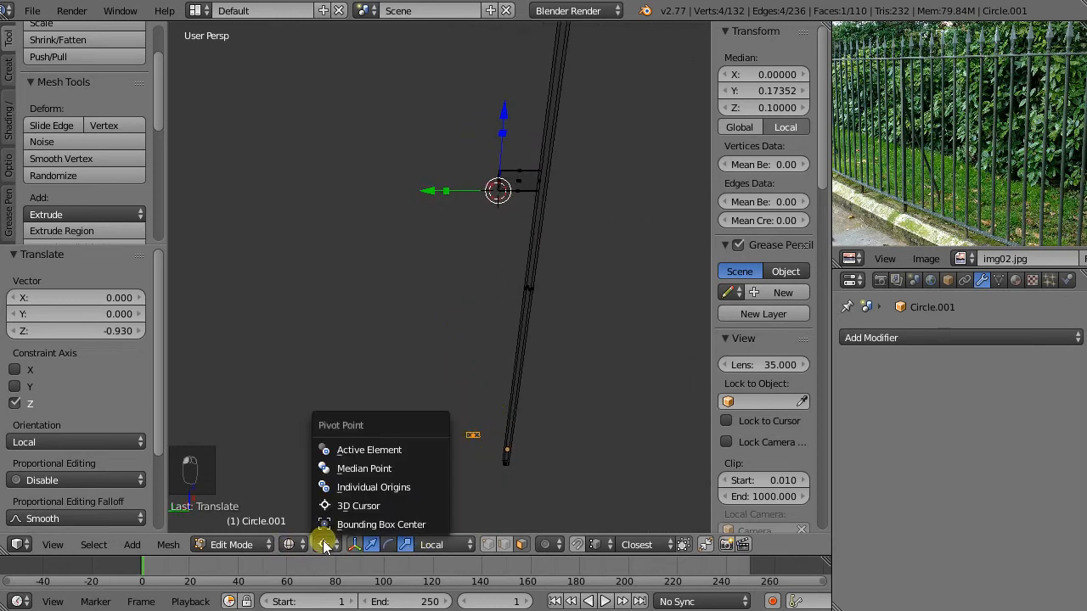
click(348, 469)
drag(417, 436, 360, 436)
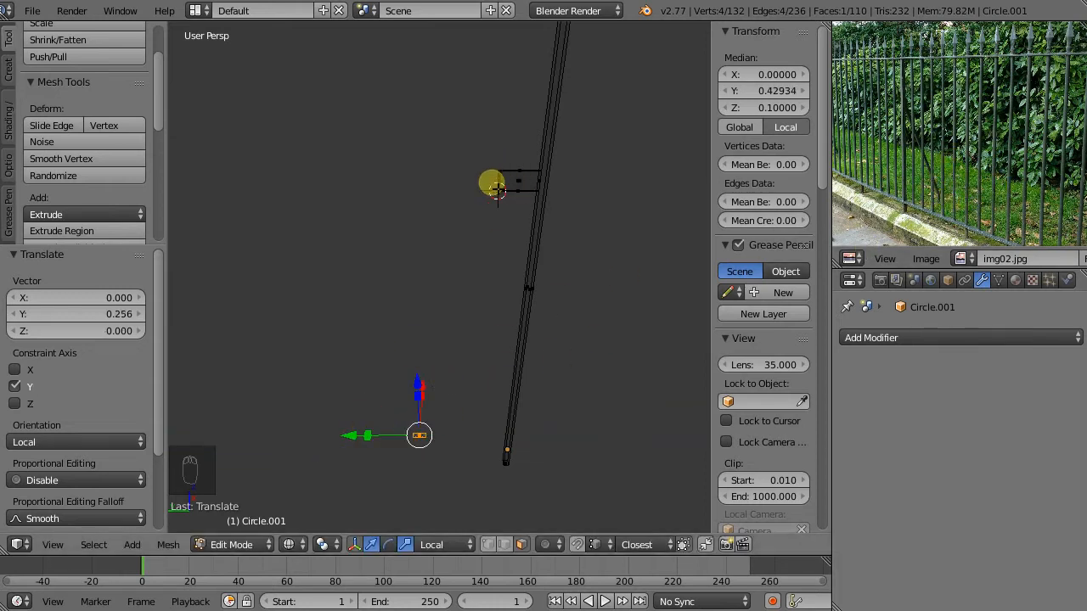
- Switch to edge selection and move the lower edge of the arm's outer end toward the post along local Y
middle_drag(502, 199, 535, 204)
shift+right_click(502, 181)
scroll(520, 185, up, 3)
key(ctrl+Tab)
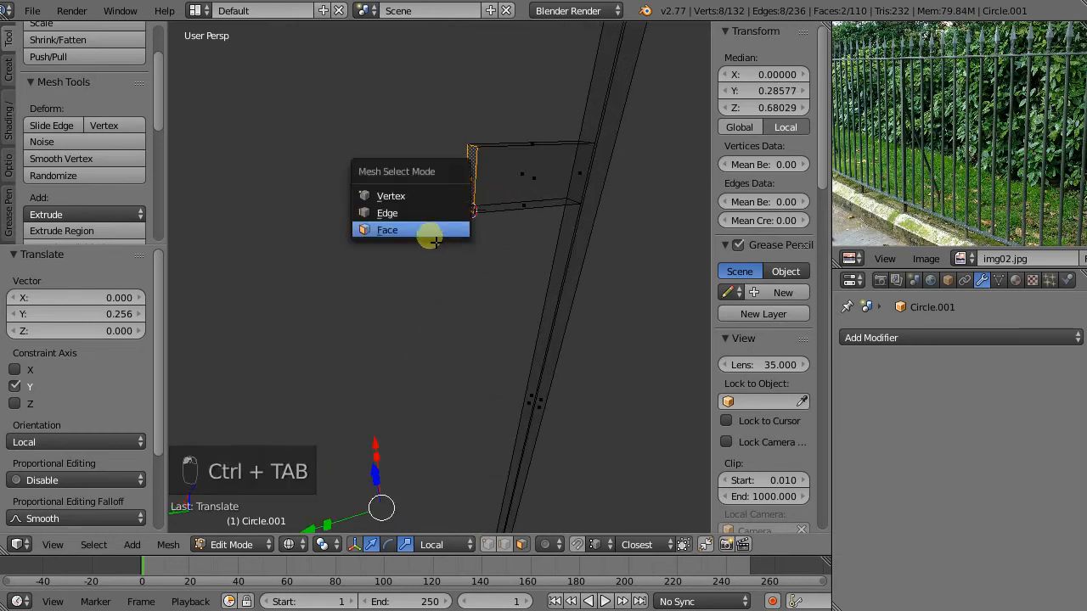
click(398, 213)
scroll(469, 204, up, 3)
right_click(524, 154)
scroll(462, 181, down, 4)
mouse_move(424, 194)
mouse_down()
mouse_move(437, 194)
mouse_move(426, 192)
mouse_up()
- Select the upper edge of the arm's outer end and lower it about 0.013 along local Z
scroll(475, 157, up, 5)
right_click(504, 93)
scroll(499, 97, down, 6)
shift+middle_drag(505, 73, 494, 162)
drag(490, 112, 494, 127)
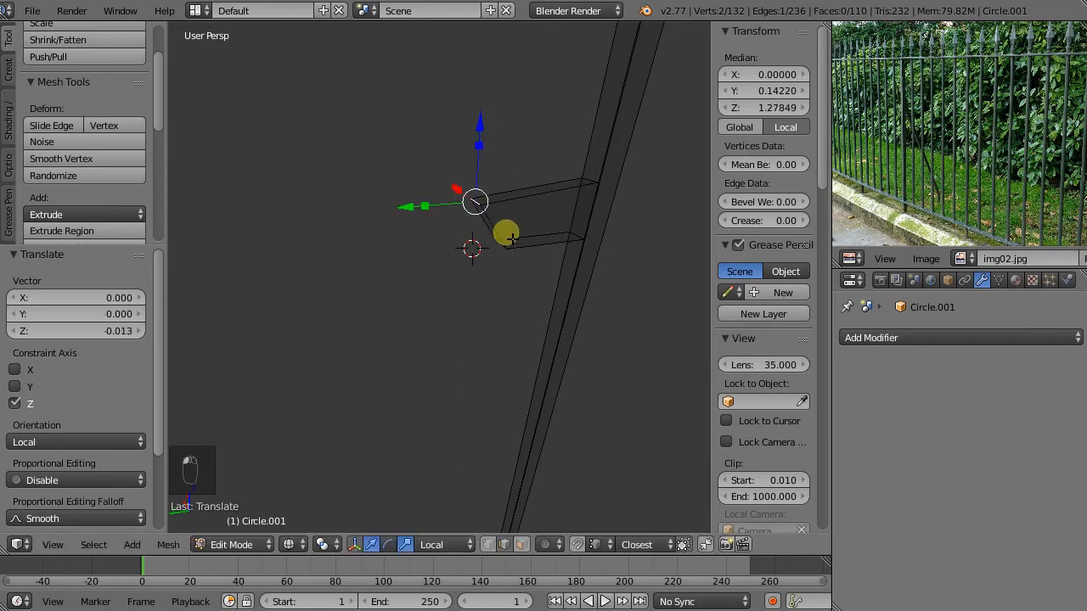
- Switch to face selection and try to bridge the arm's slanted end face to the detached lower face with Bridge Edge Loops
key(ctrl+Tab)
click(469, 289)
middle_drag(626, 225, 575, 308)
middle_drag(411, 456, 430, 436)
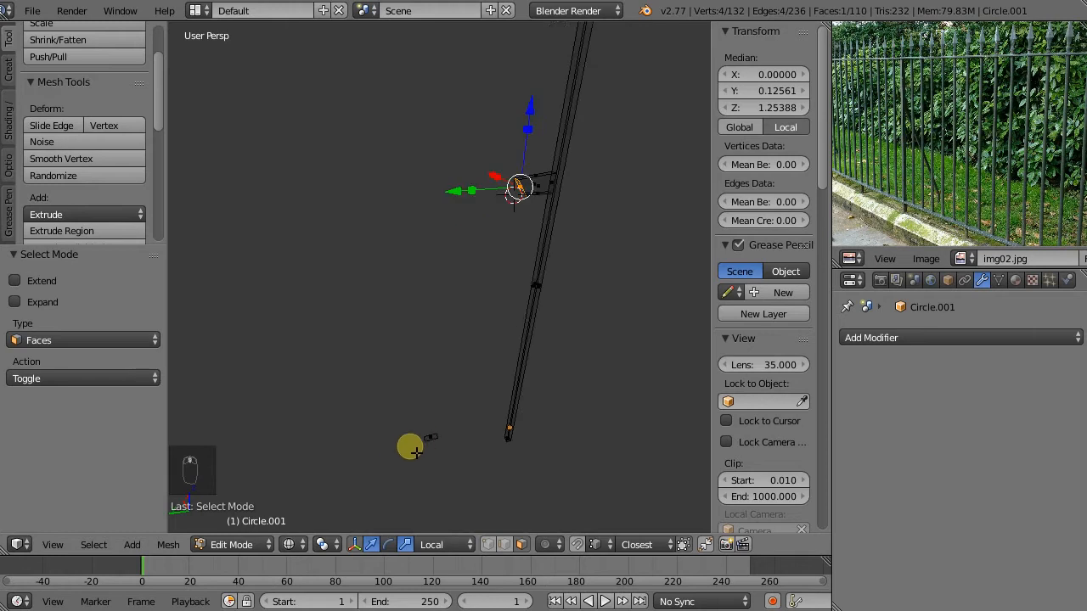
shift+right_click(430, 438)
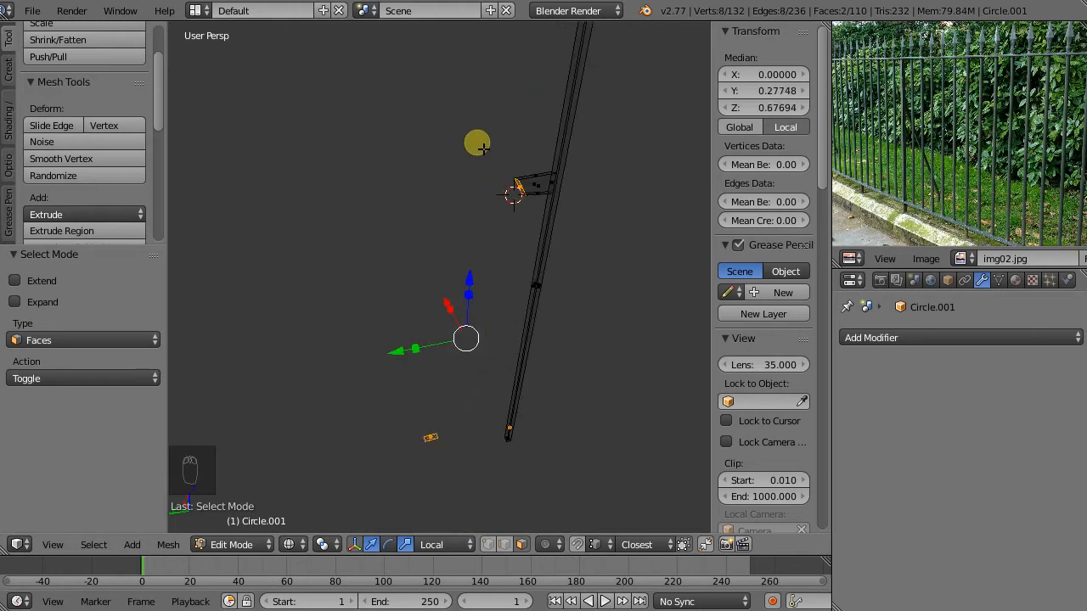
key(w)
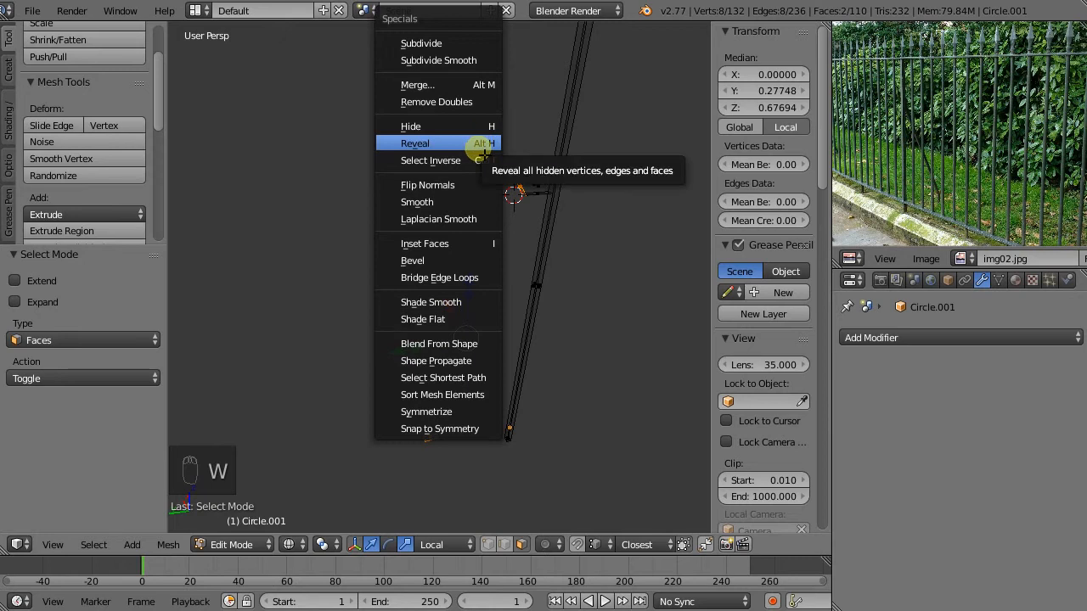
click(442, 278)
middle_drag(487, 308, 582, 230)
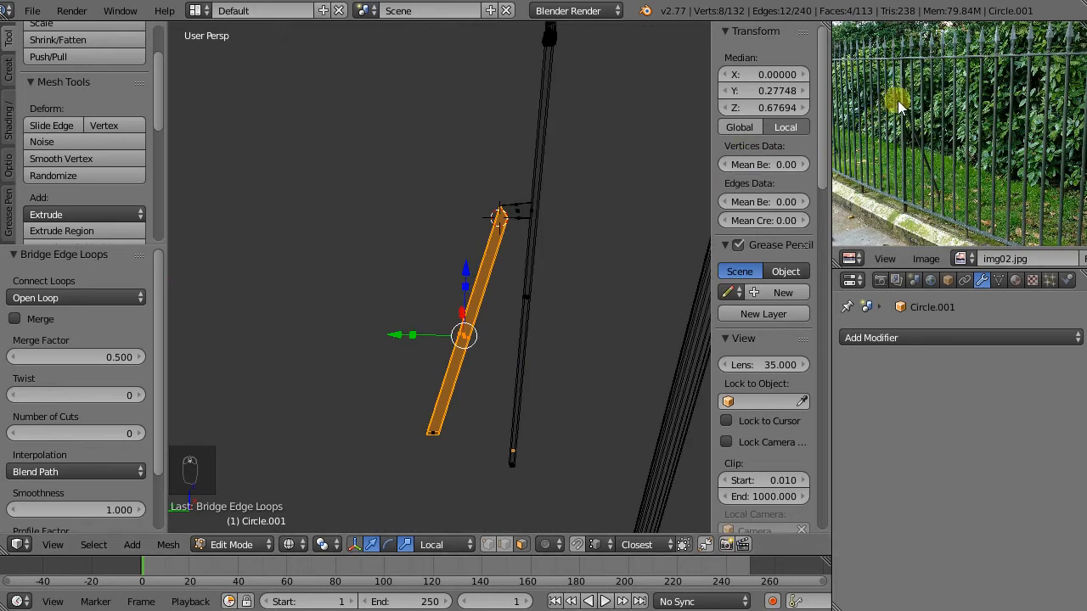
scroll(510, 214, up, 4)
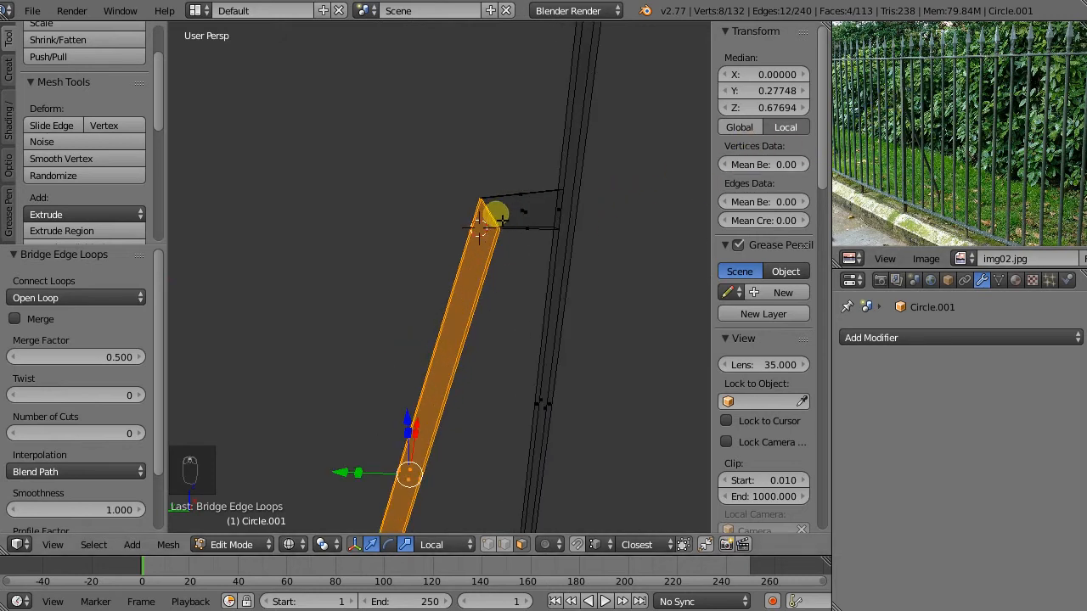
key(ctrl+z)
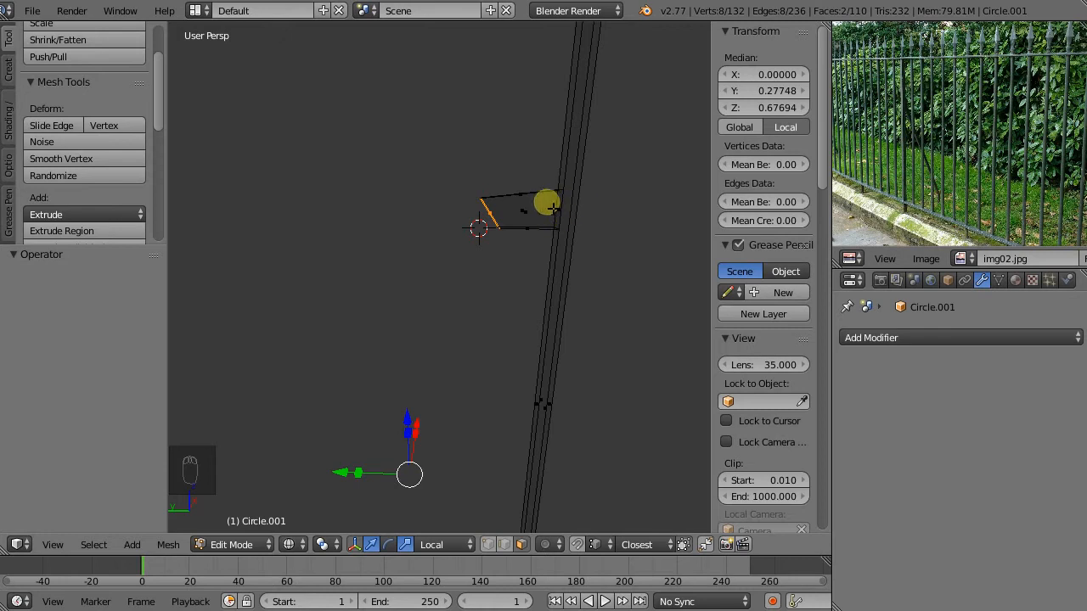
- Try to delete the vertices of both the arm's end face and the detached lower face
key(x)
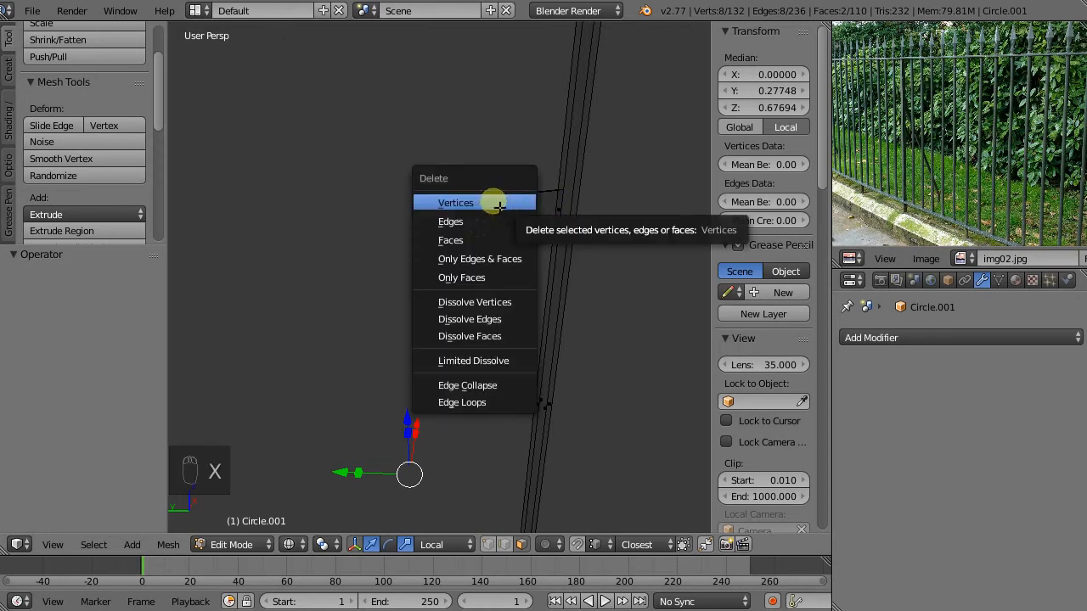
click(499, 203)
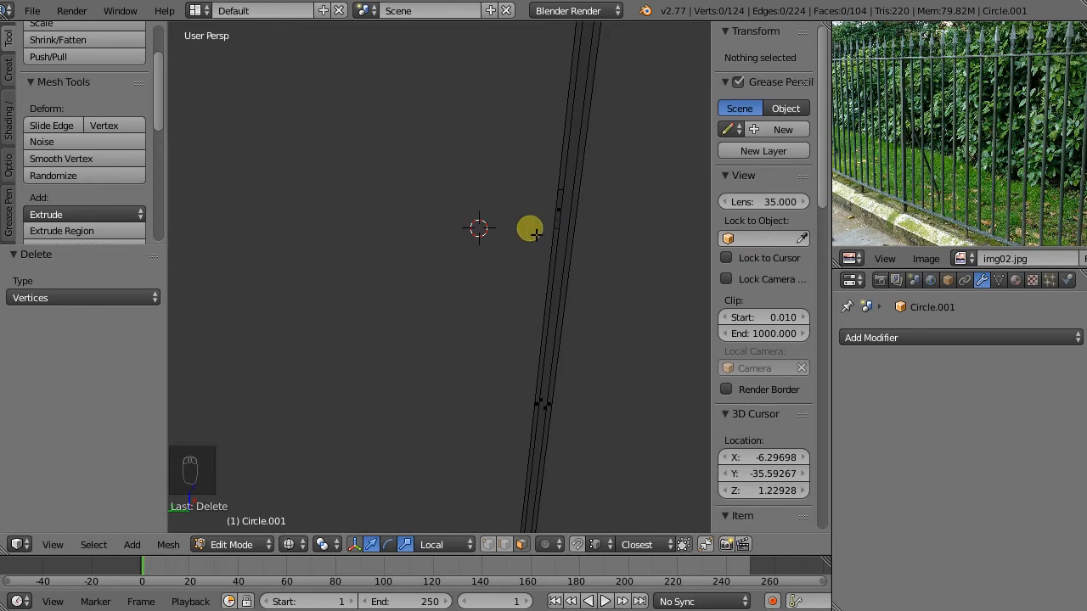
key(ctrl+z)
- Select only the arm's outer end face and delete its vertices to remove the arm from the post
middle_drag(395, 502, 382, 474)
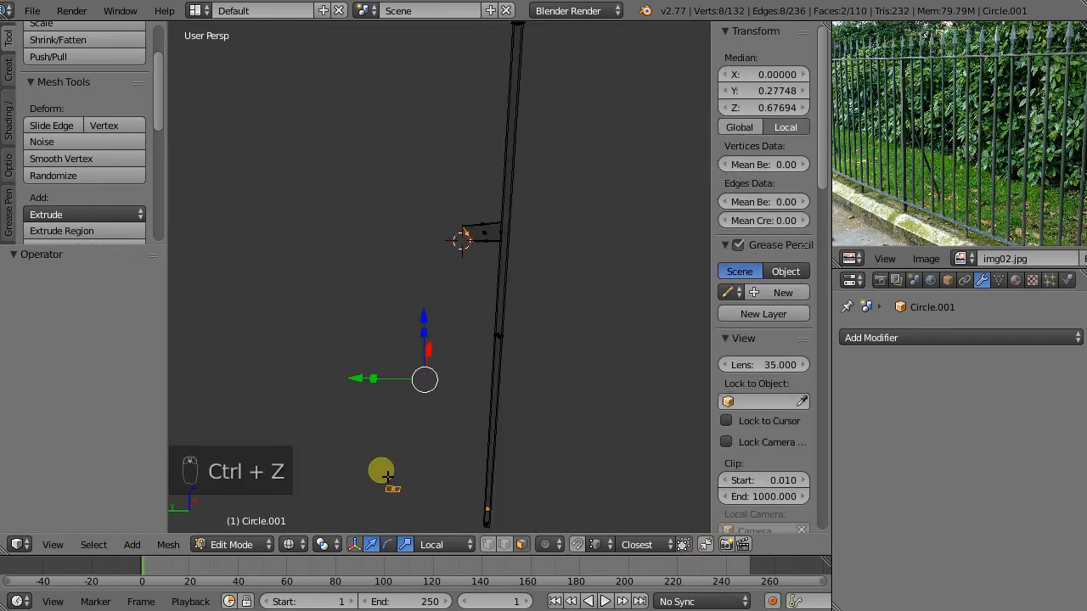
right_click(478, 230)
scroll(478, 231, up, 4)
right_click(474, 229)
middle_drag(487, 238, 485, 242)
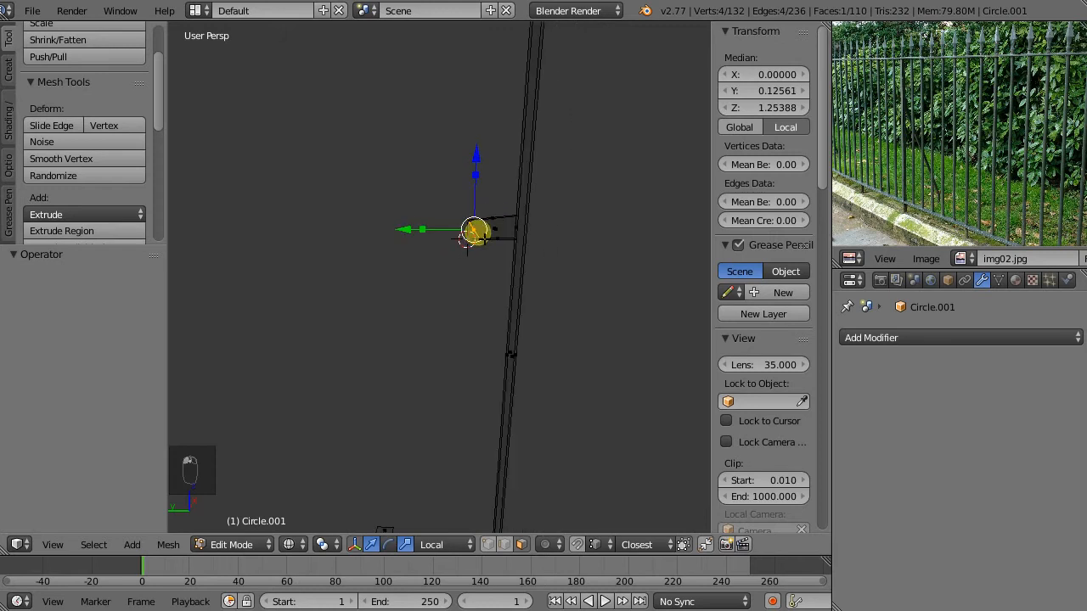
key(x)
click(472, 234)
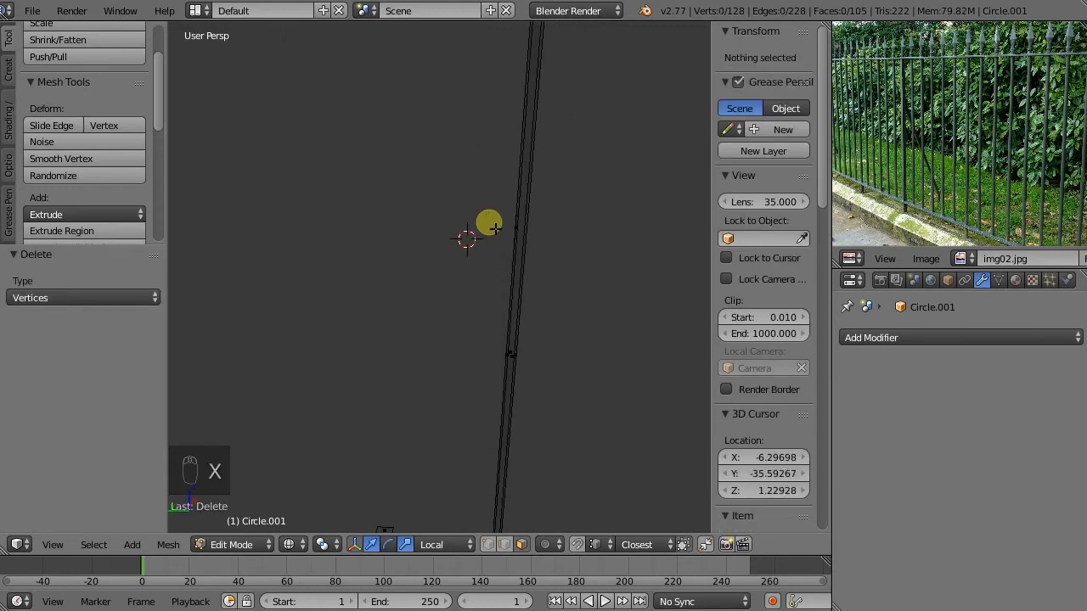
- Select the post's side face where the arm started and the detached lower face, and join them with Bridge Edge Loops
middle_drag(518, 225, 541, 241)
right_click(517, 227)
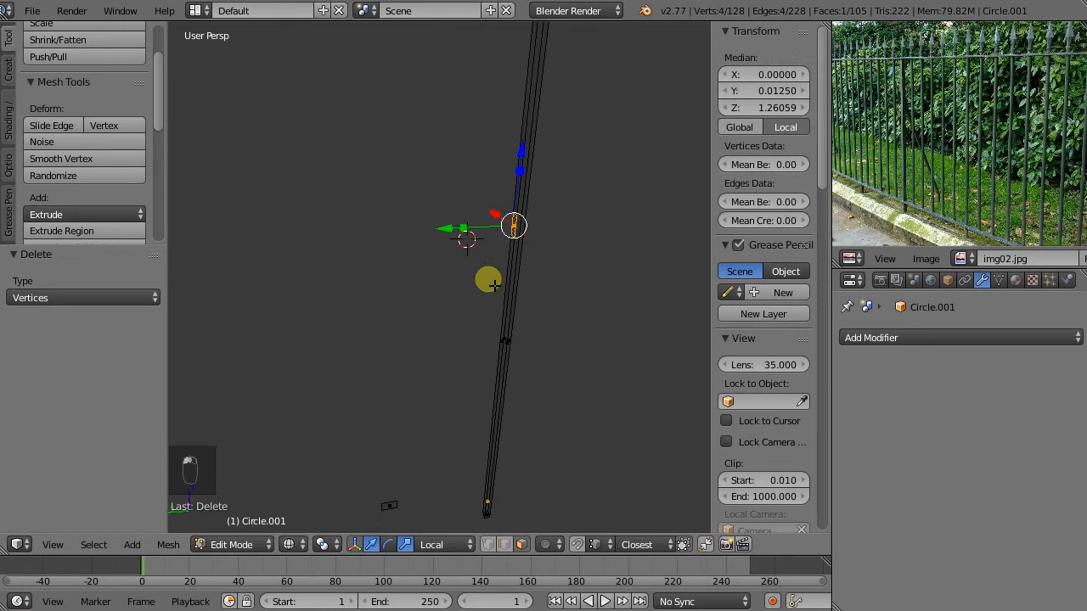
shift+right_click(388, 507)
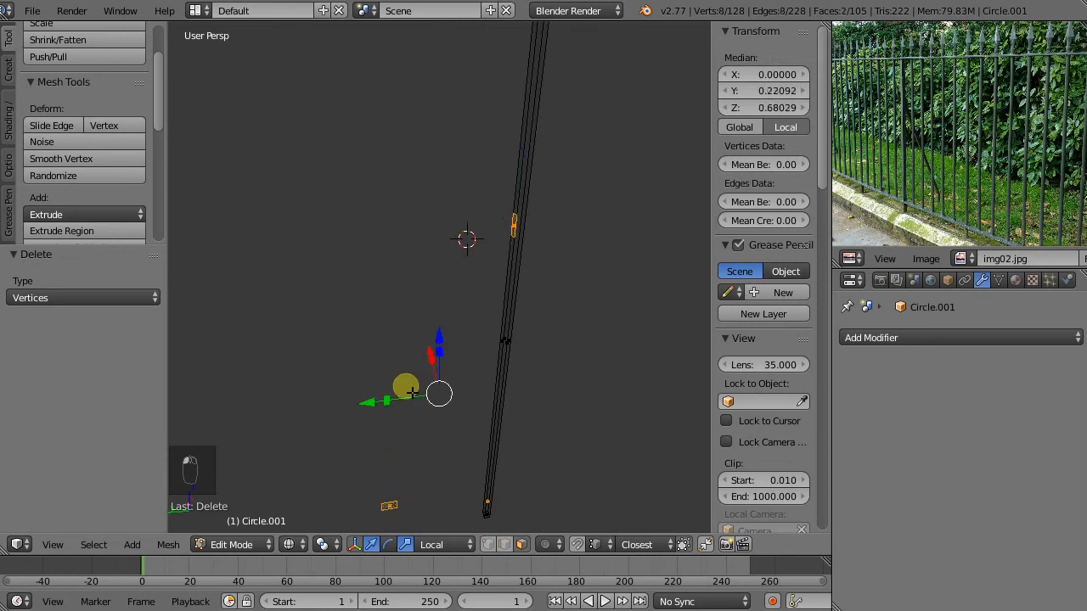
key(w)
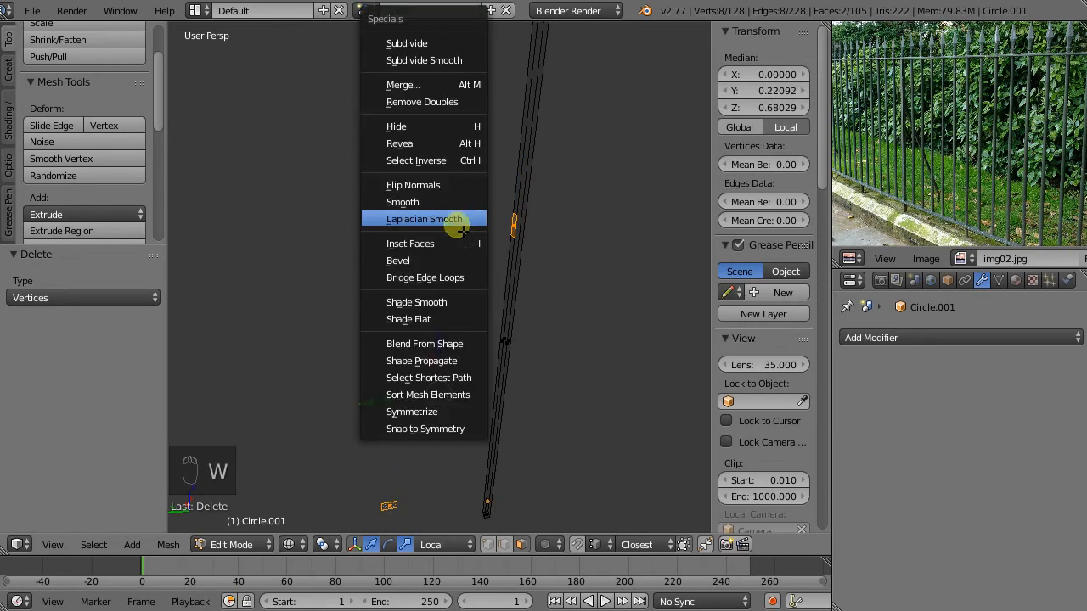
click(443, 280)
middle_drag(488, 366, 456, 297)
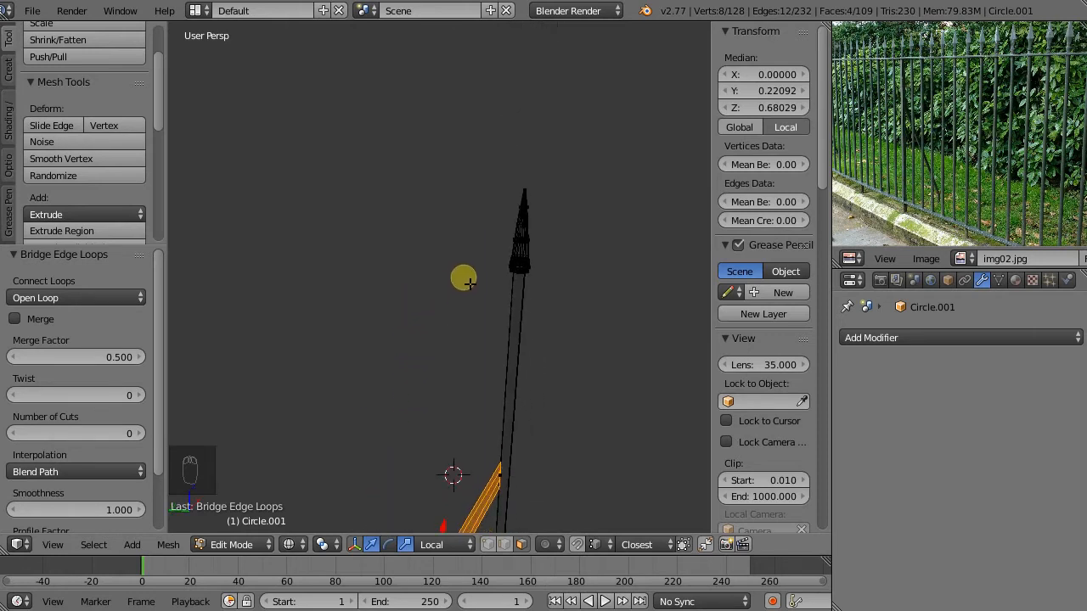
- Extrude the face at the brace's lower end about 0.174 straight down along its normal
key(ctrl+3)
scroll(461, 279, up, 5)
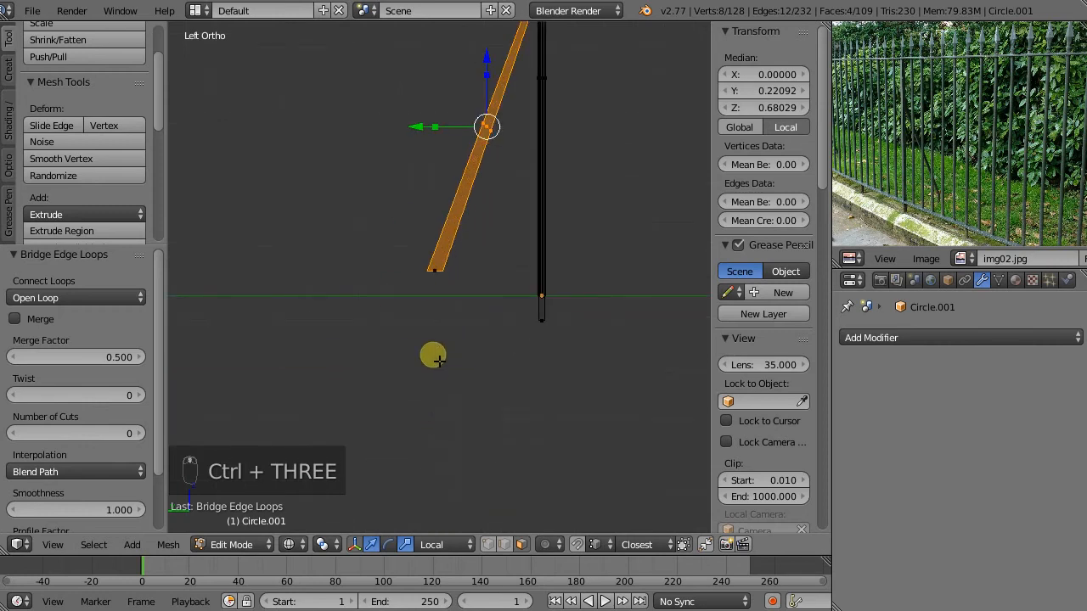
right_click(438, 277)
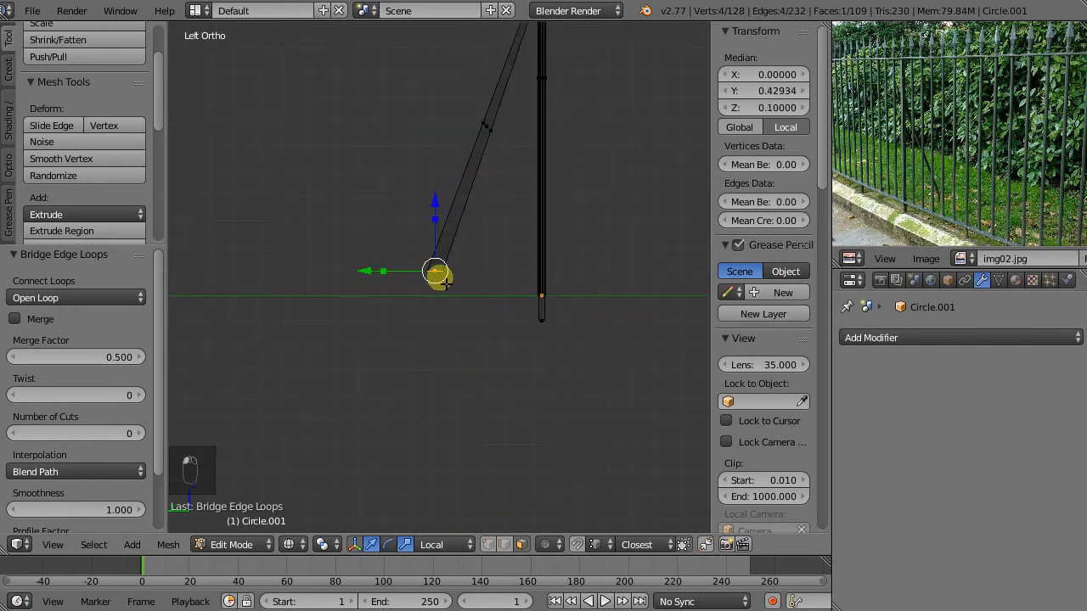
key(e)
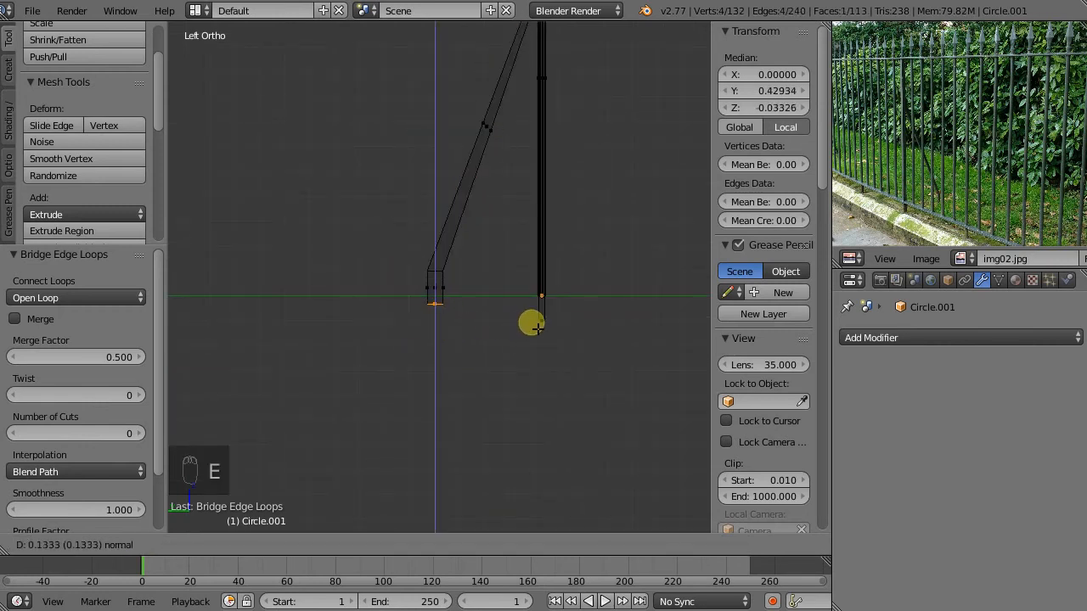
click(500, 333)
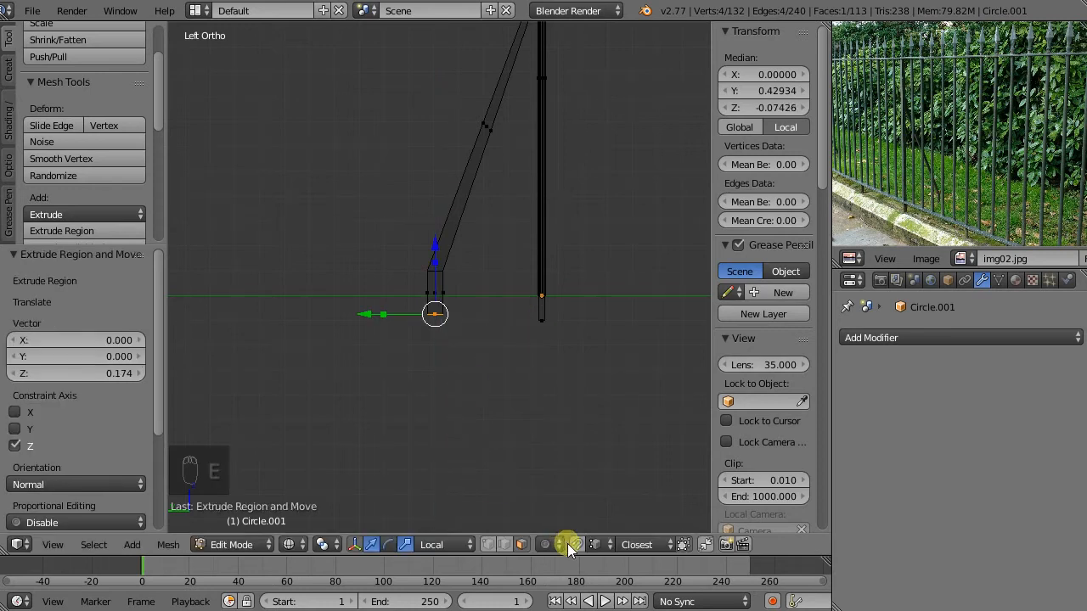
- Turn on snapping and lower the brace's bottom face about 0.026 along local Z, level with the post's base
key(g)
key(z)
key(z)
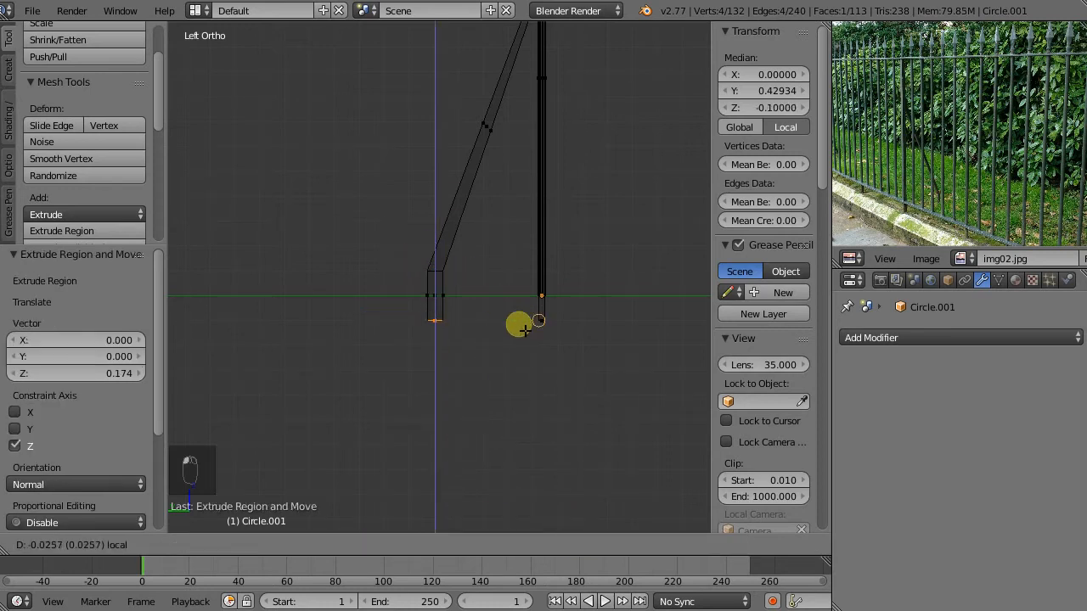
click(537, 327)
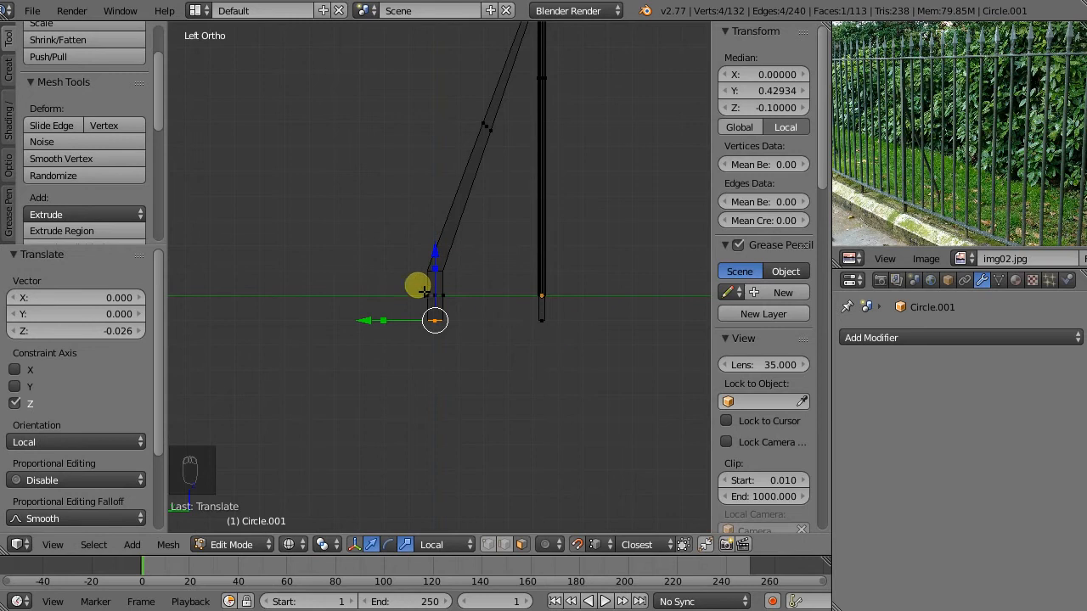
key(g)
key(z)
key(z)
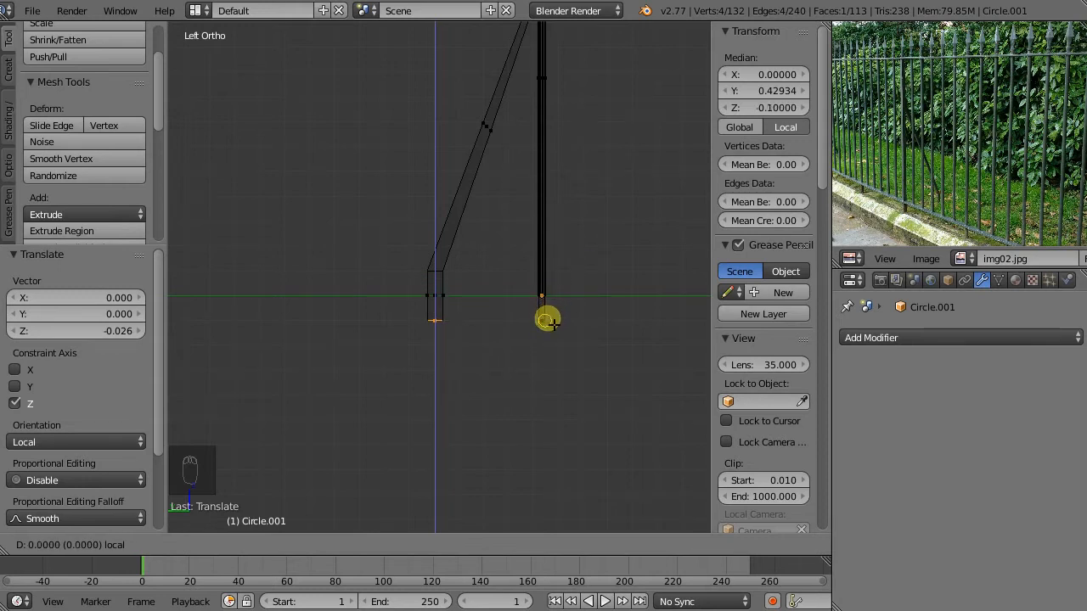
click(548, 320)
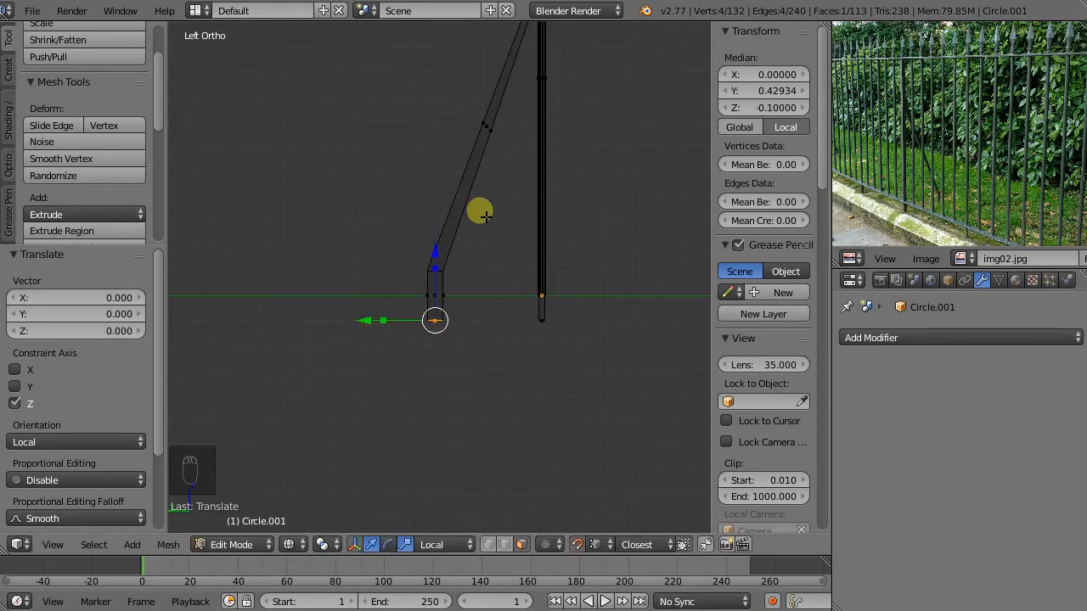
- In vertex mode, select the lower vertices of the brace's joint on the post and raise them about 0.048 along local Z
scroll(480, 215, down, 4)
scroll(473, 195, up, 5)
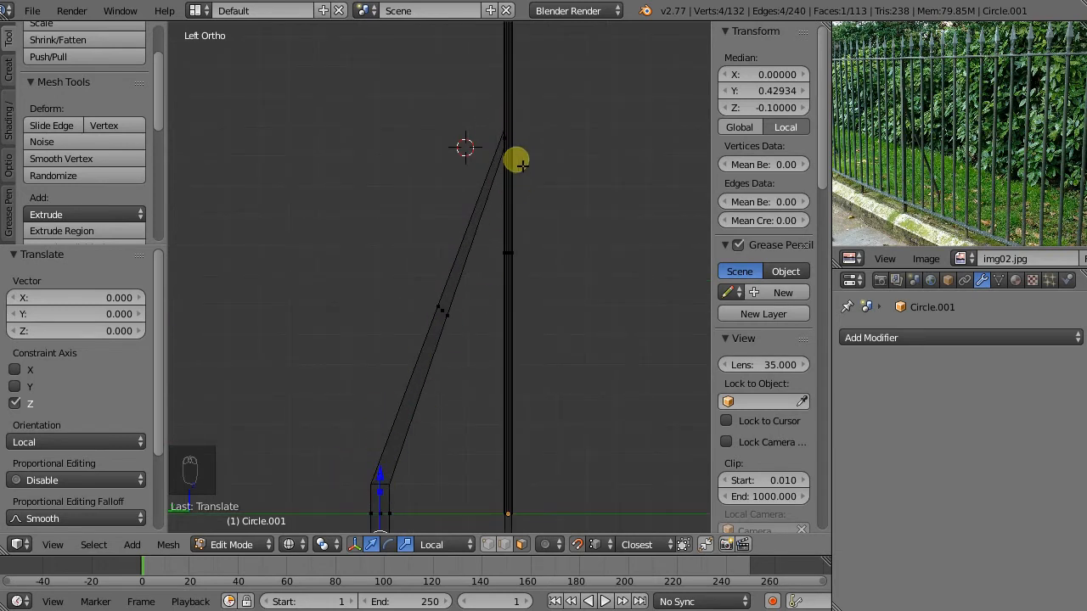
scroll(508, 133, up, 5)
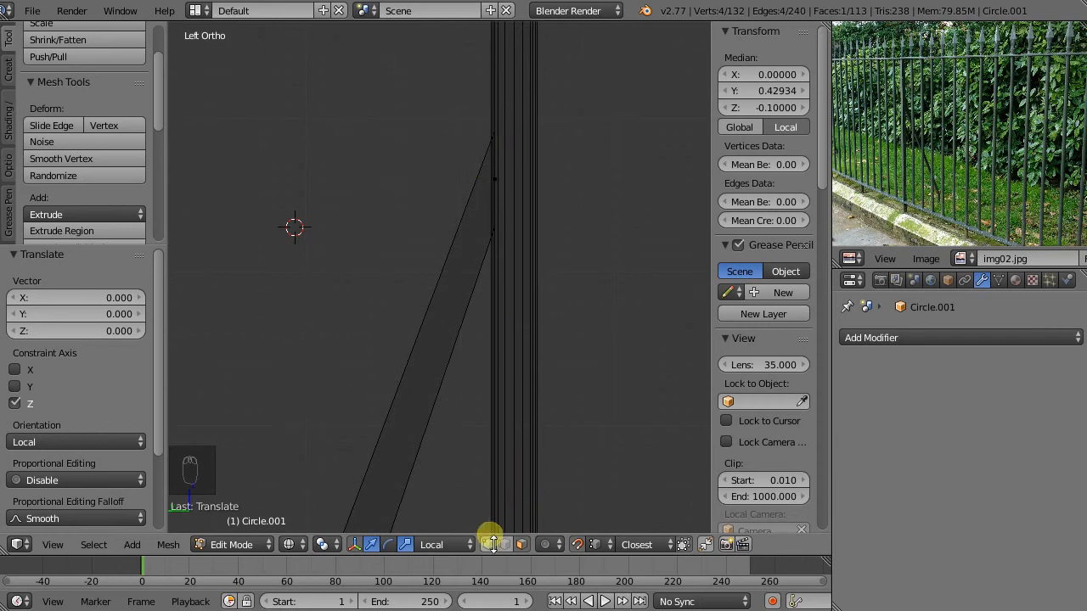
scroll(478, 371, down, 3)
drag(437, 199, 577, 267)
scroll(513, 251, down, 5)
drag(501, 188, 505, 177)
scroll(497, 172, down, 3)
- Select the outer vertices of the brace's foot and move them about 0.023 along local Y towards the post to thin the brace
scroll(470, 397, up, 4)
drag(380, 338, 436, 450)
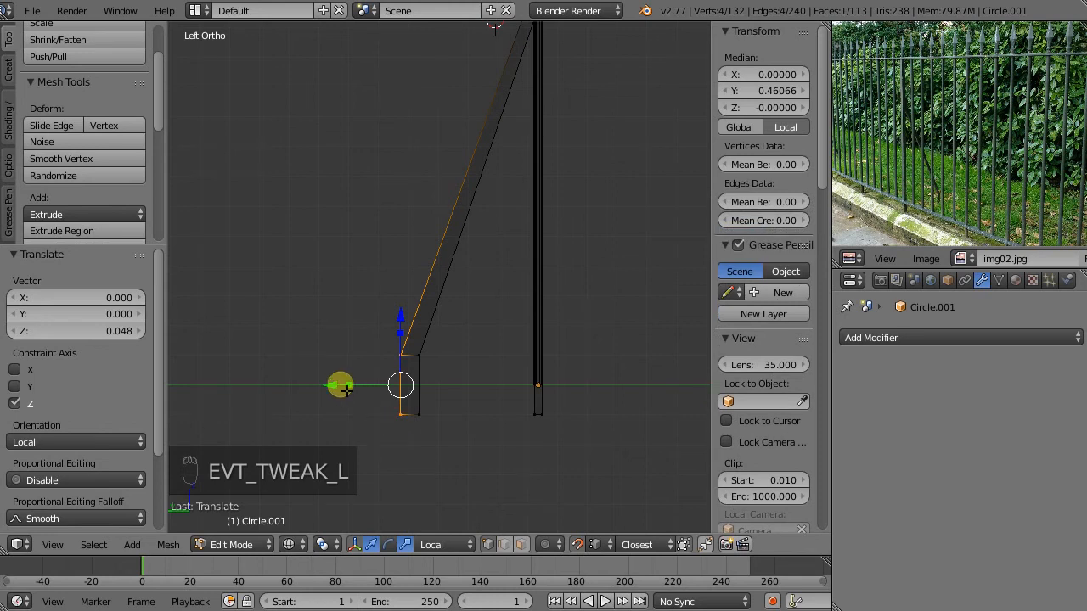
key(s)
click(351, 390)
drag(339, 388, 346, 392)
scroll(367, 389, down, 3)
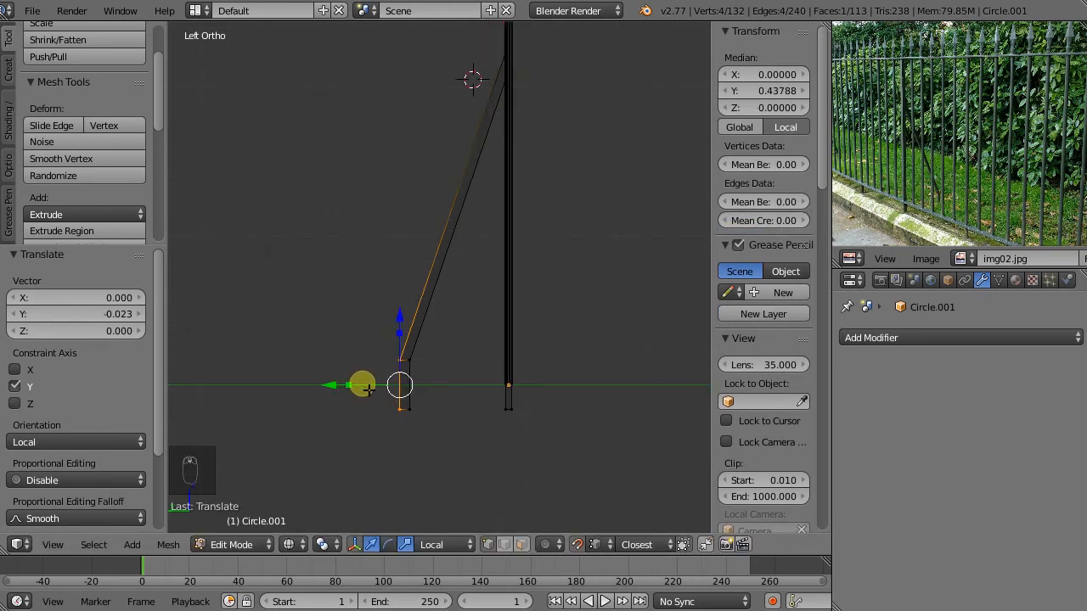
scroll(417, 296, up, 5)
scroll(456, 315, down, 3)
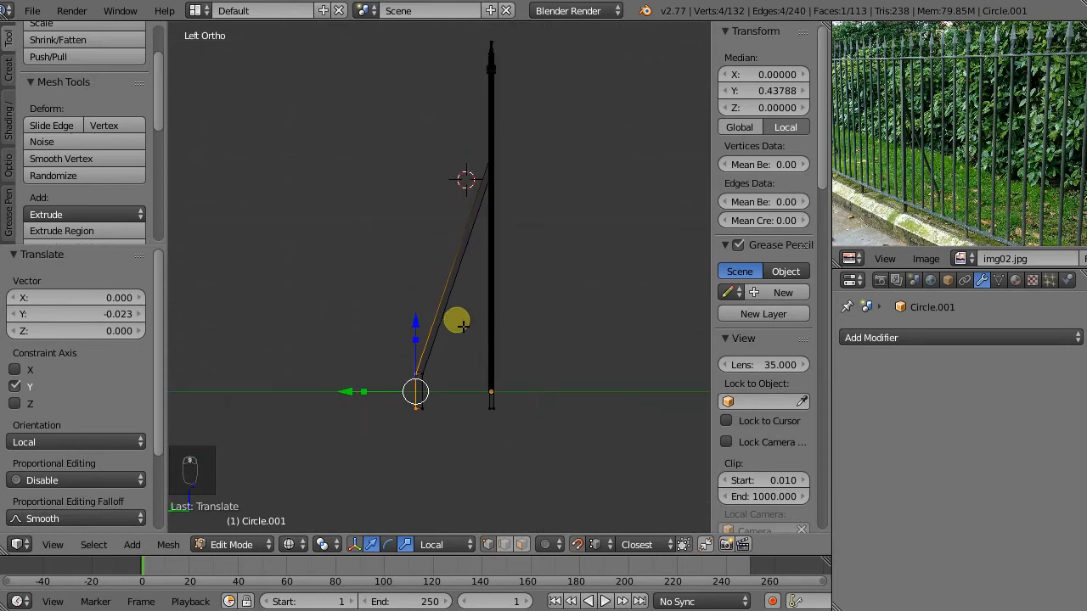
- Leave edit mode and rename the braced post object as "railing end"
key(Tab)
middle_drag(475, 364, 326, 286)
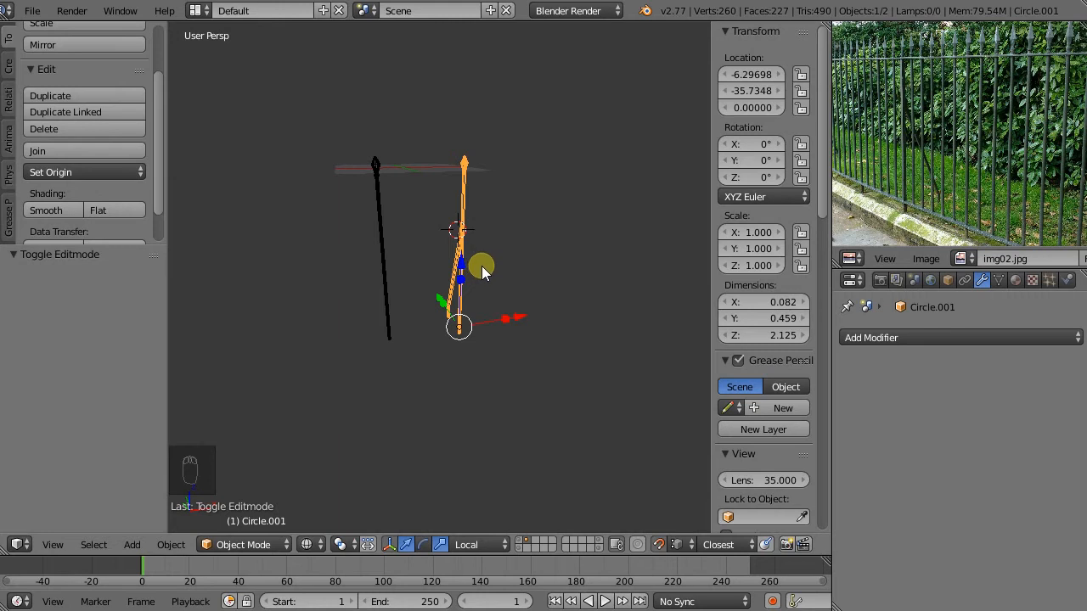
click(947, 281)
click(898, 337)
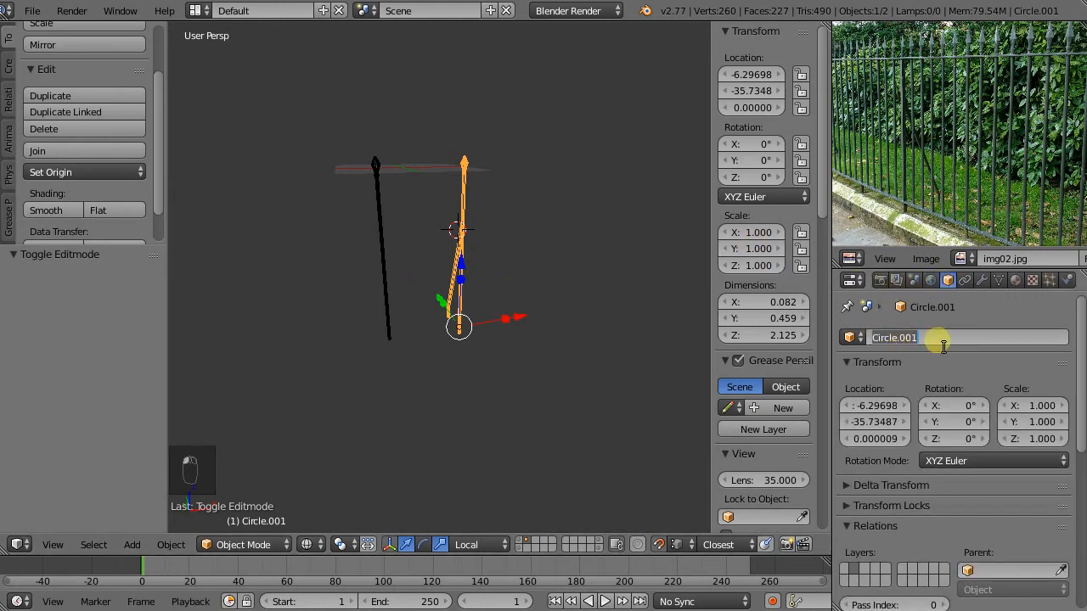
text(railing end)
key(Return)
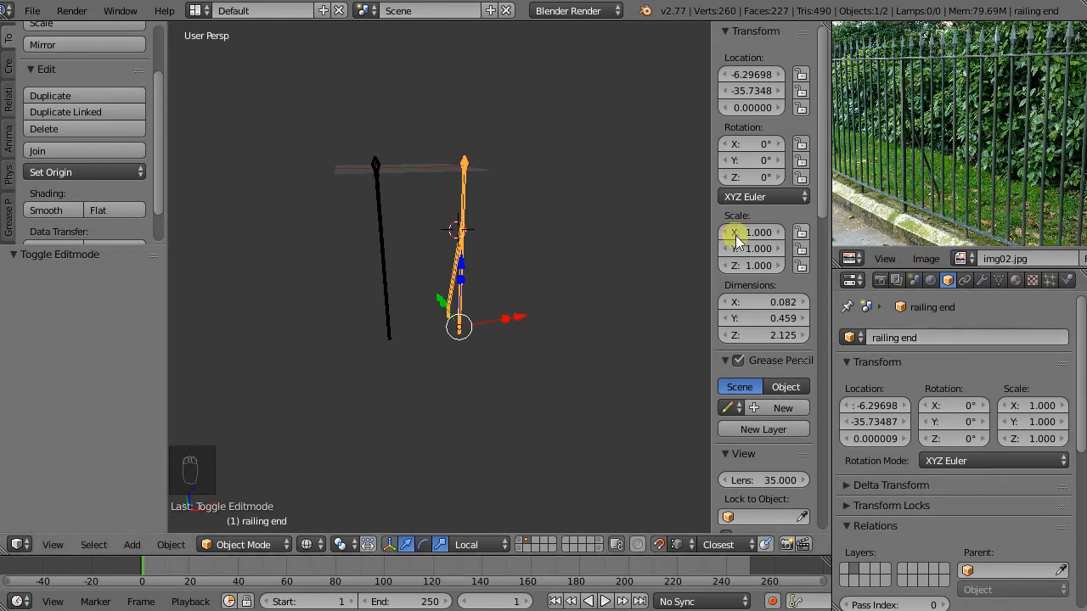
- Select the plain post without the brace and rename it as "railing"
right_click(370, 230)
click(932, 339)
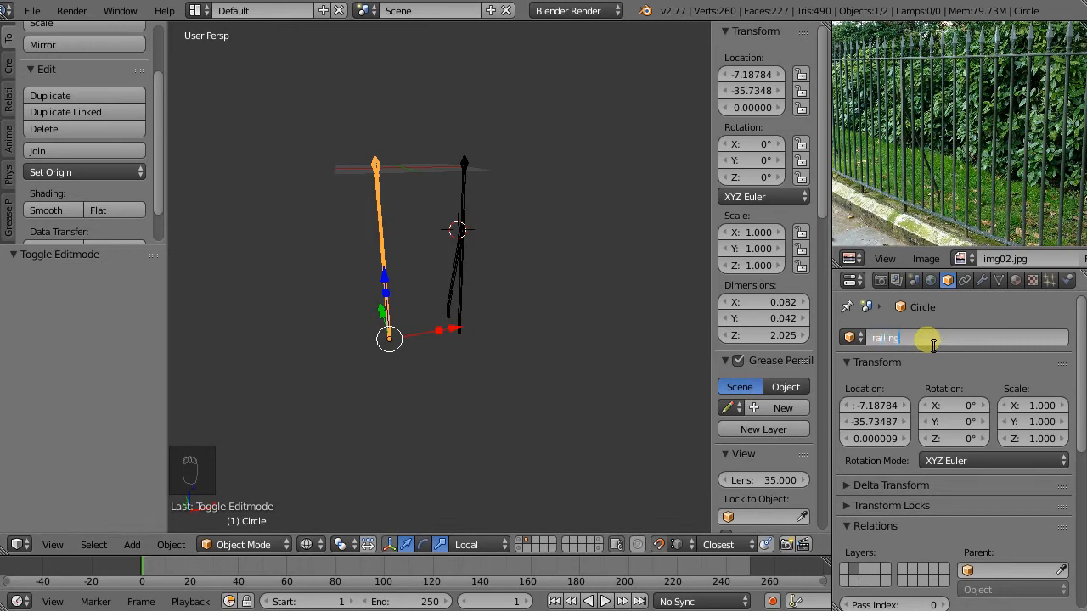
text(railin)
key(BackSpace)
key(BackSpace)
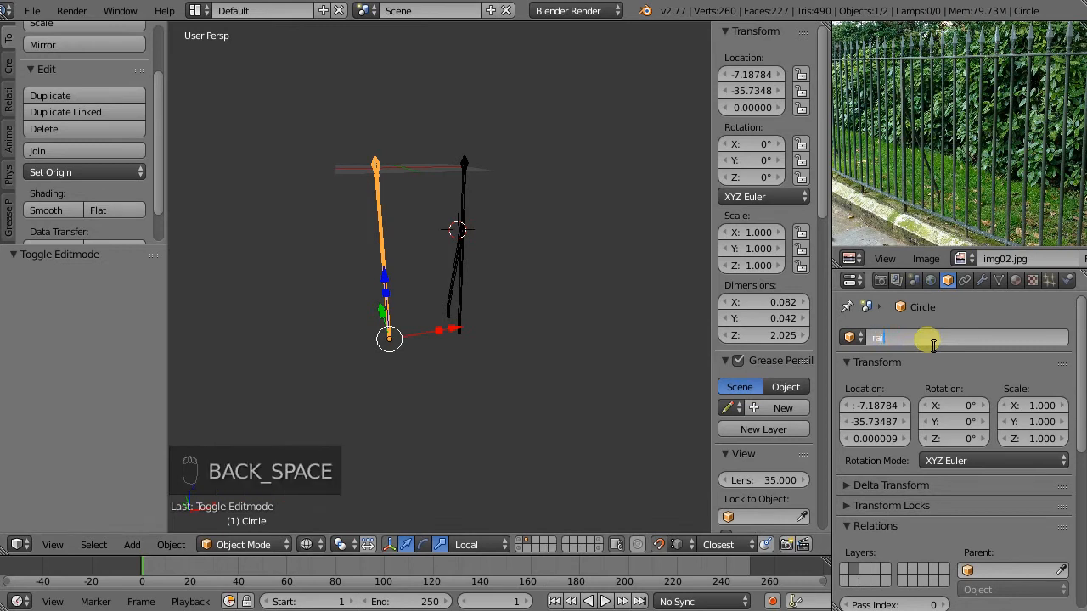
key(Return)
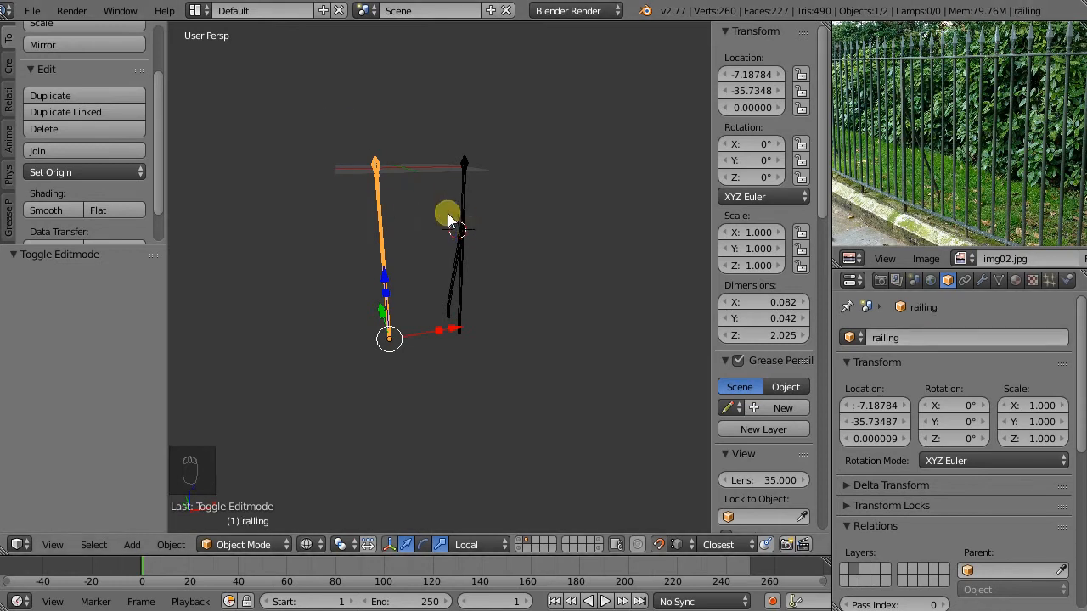
- Move the railing end object about 9.078 along local Y, away from the plain railing post
right_click(461, 180)
middle_drag(433, 252, 419, 281)
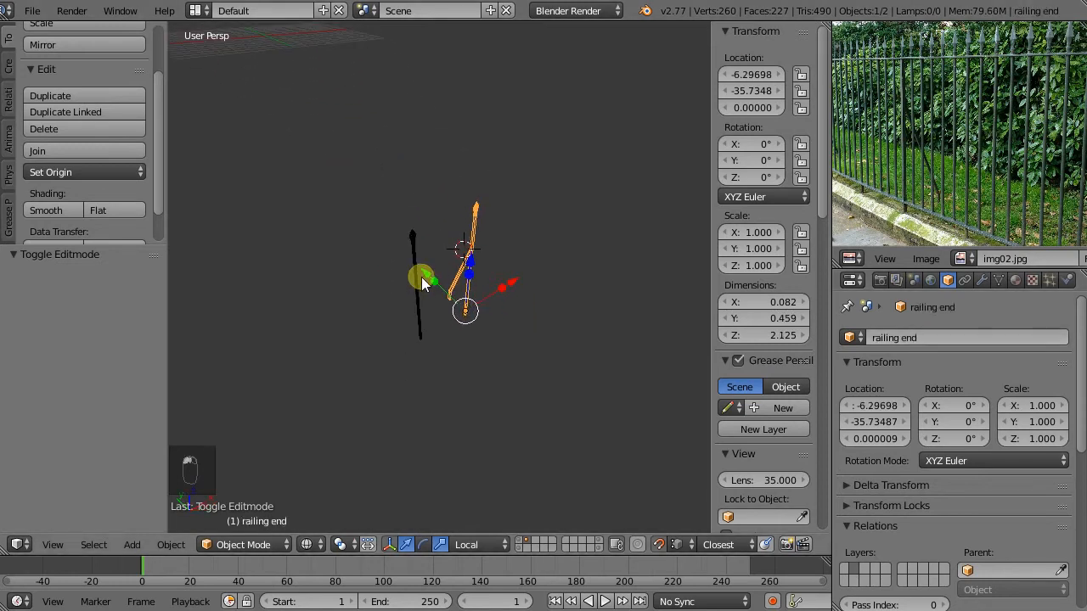
drag(426, 272, 637, 85)
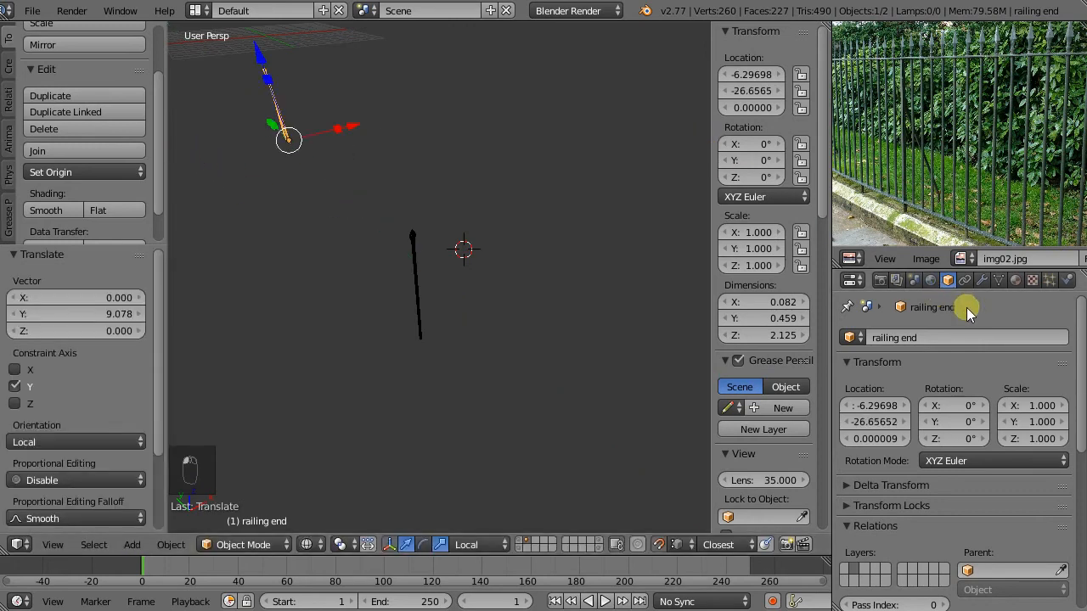
- Select the railing post and turn its Array modifier's viewport display back on
right_click(414, 294)
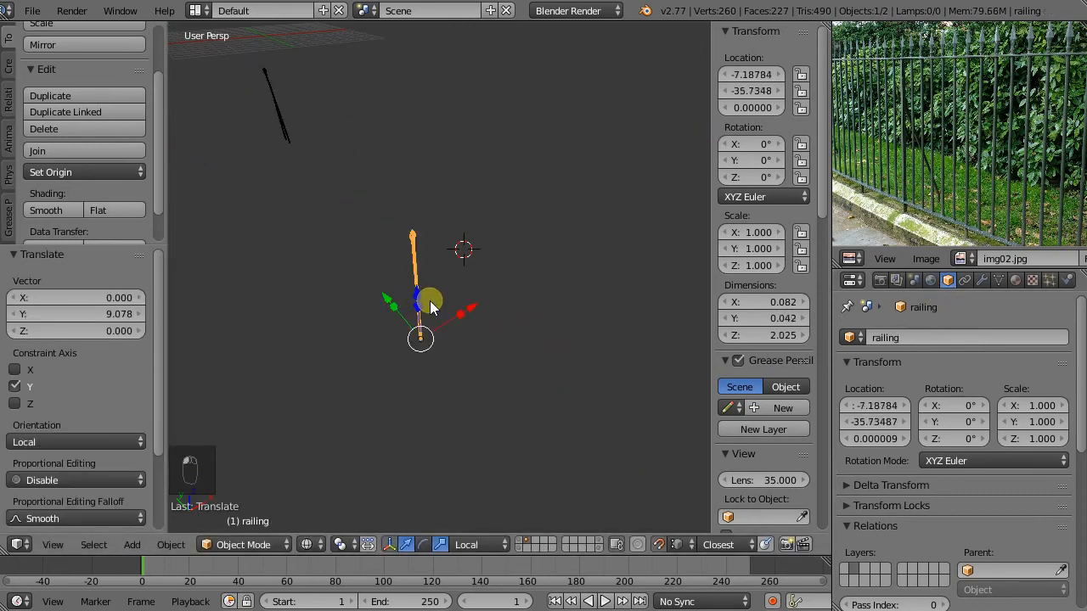
click(983, 281)
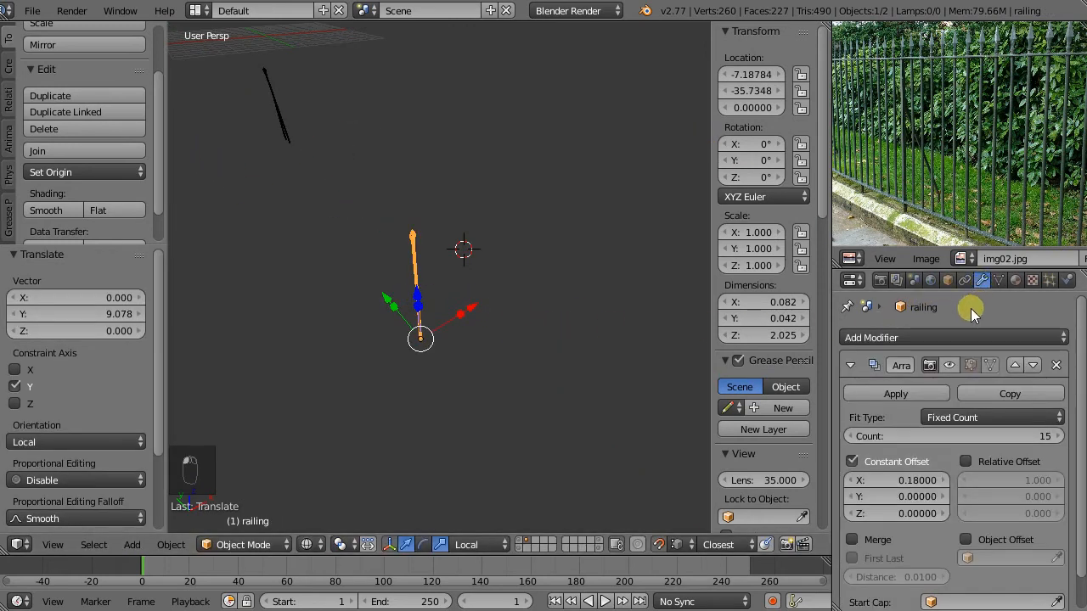
click(949, 367)
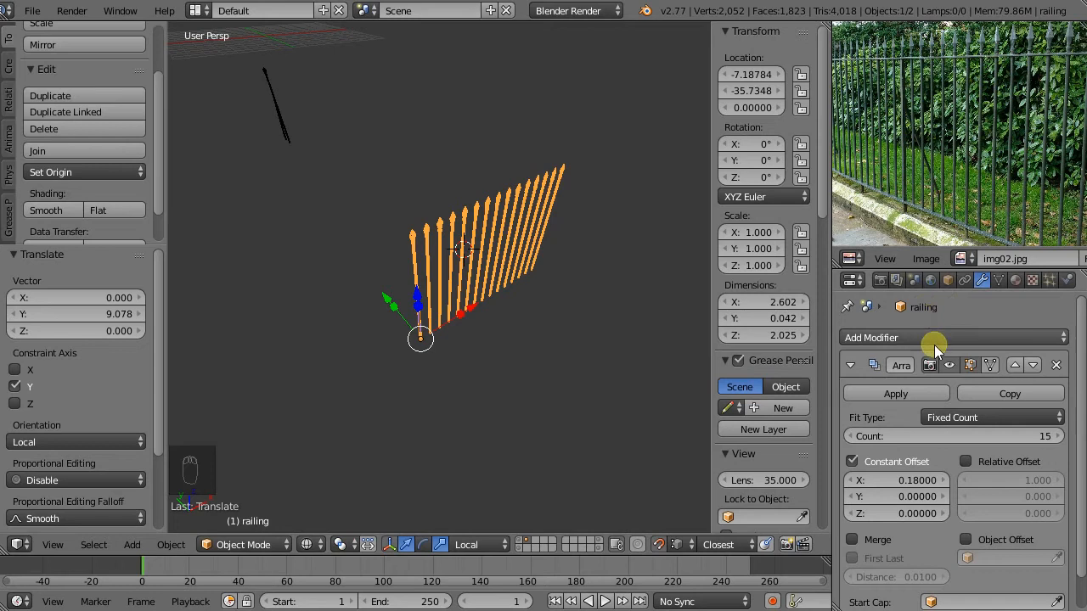
scroll(903, 366, down, 1)
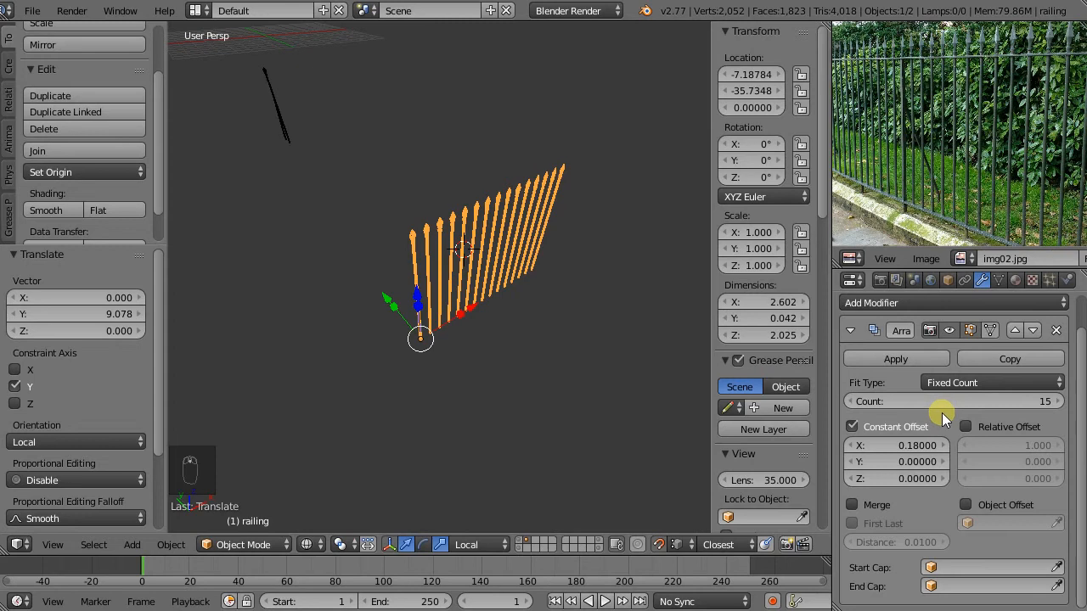
scroll(440, 236, up, 3)
scroll(401, 231, up, 2)
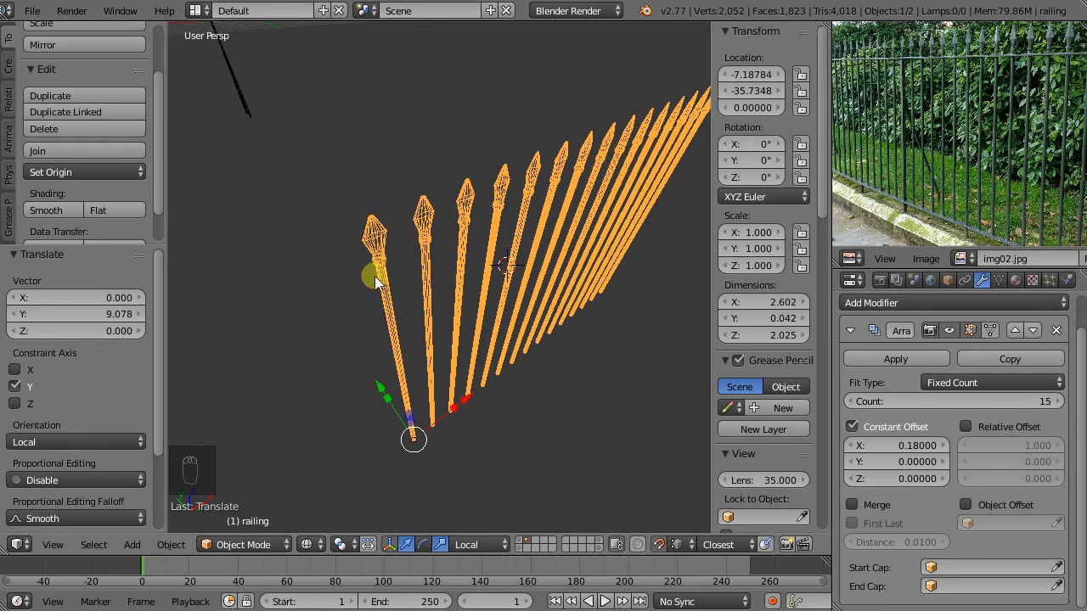
scroll(374, 227, down, 3)
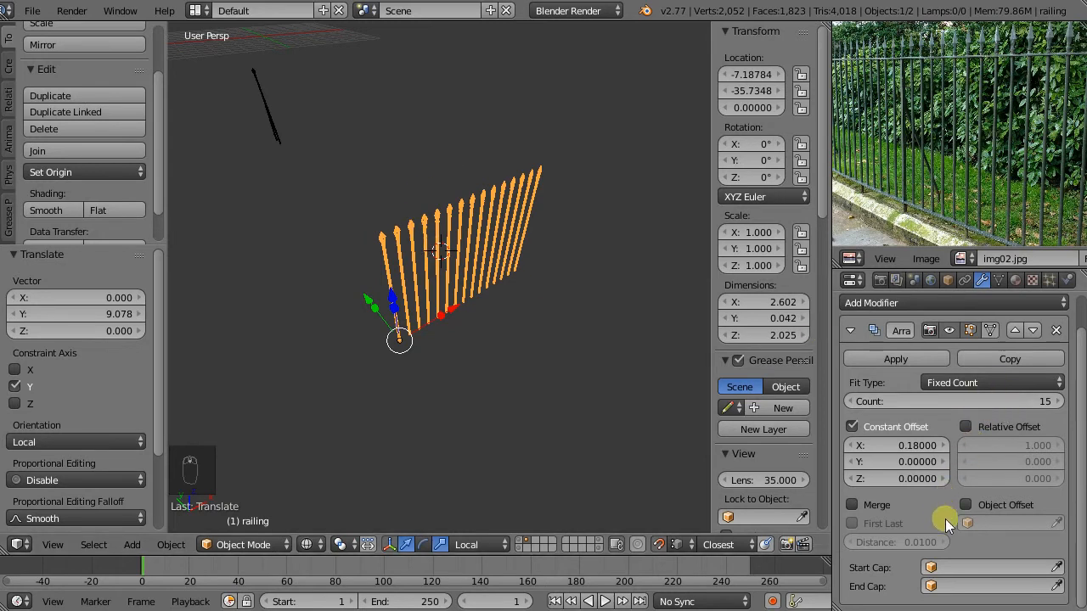
- Assign the railing end object as the array's end cap and set the array count to 16
click(951, 587)
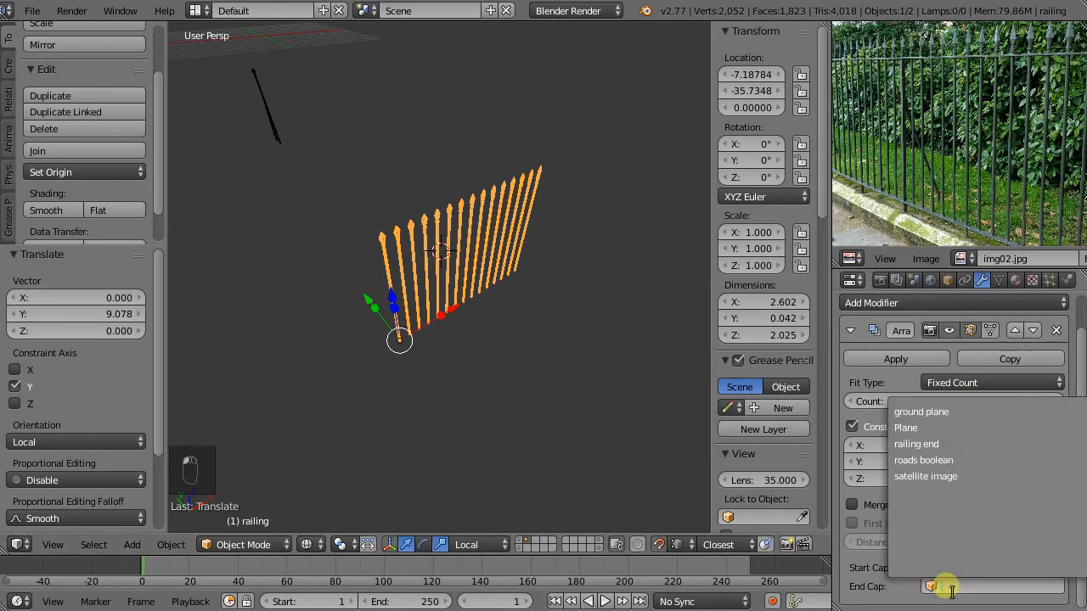
click(924, 451)
middle_drag(557, 252, 345, 213)
middle_drag(621, 373, 565, 347)
drag(988, 399, 941, 397)
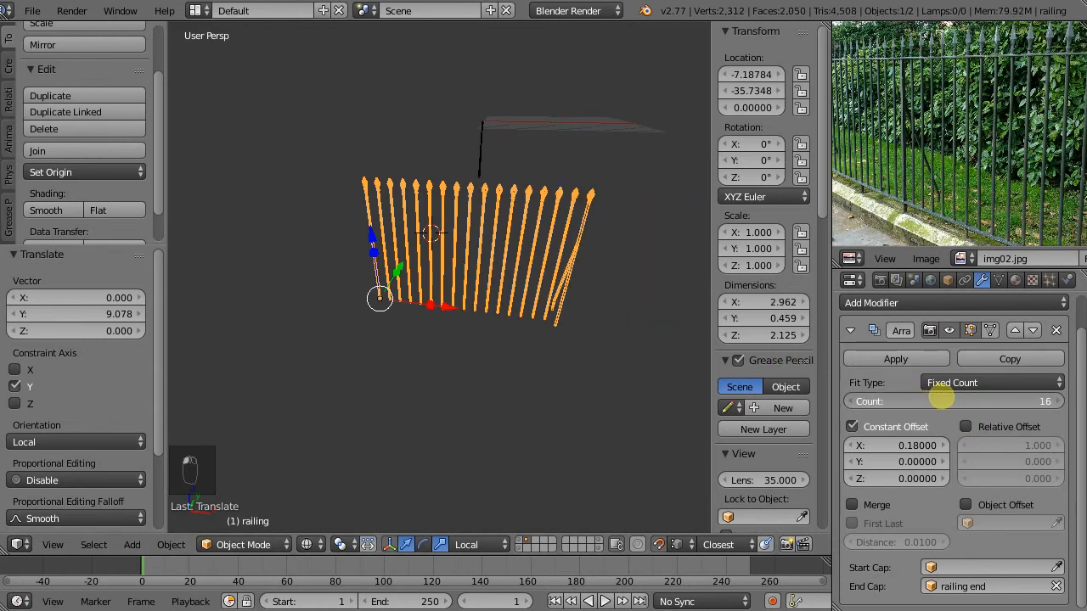
- Select the arrayed railing again and add a second Array modifier to it
right_click(478, 161)
middle_drag(481, 170, 479, 180)
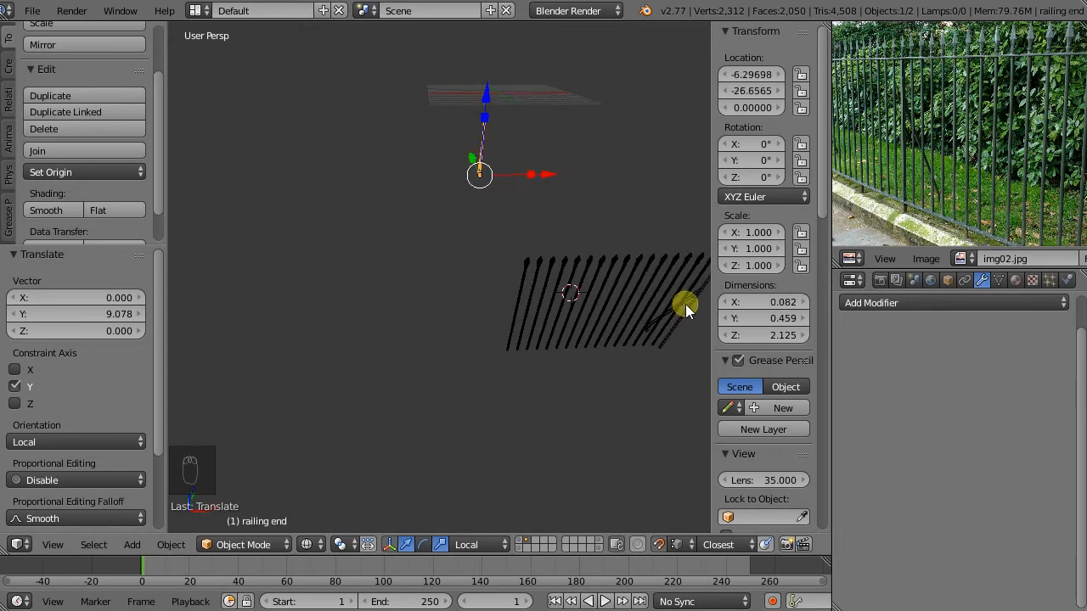
middle_drag(609, 335, 527, 336)
right_click(536, 327)
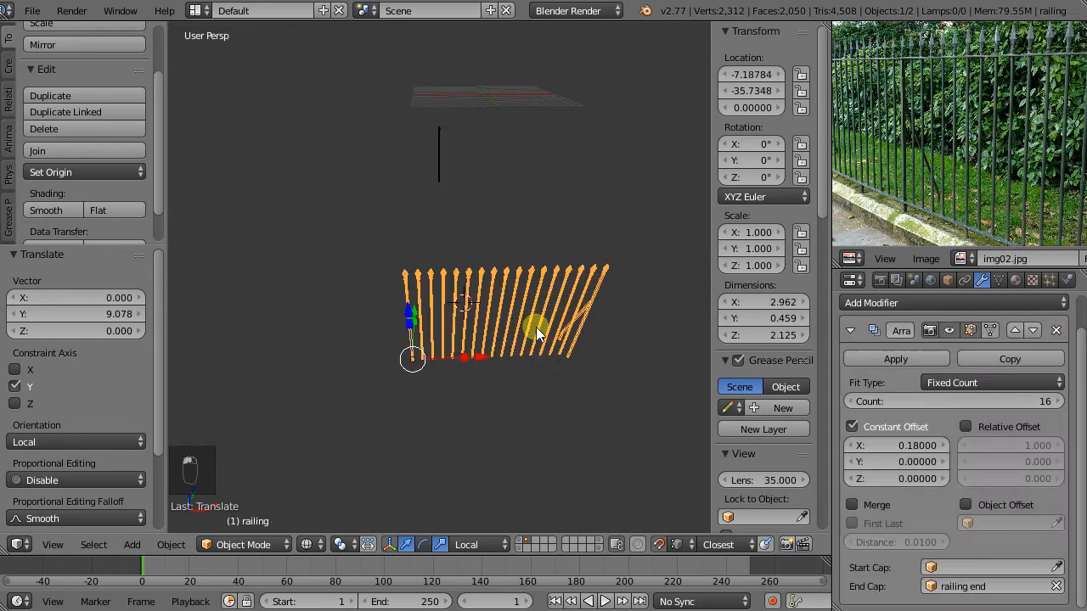
click(923, 302)
click(771, 341)
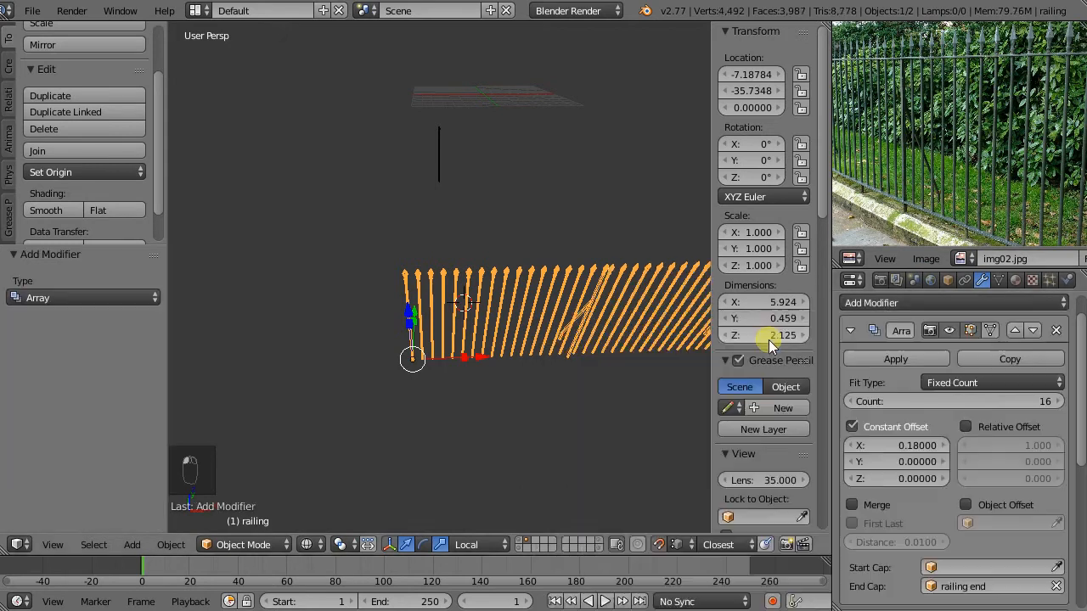
middle_drag(432, 331, 498, 308)
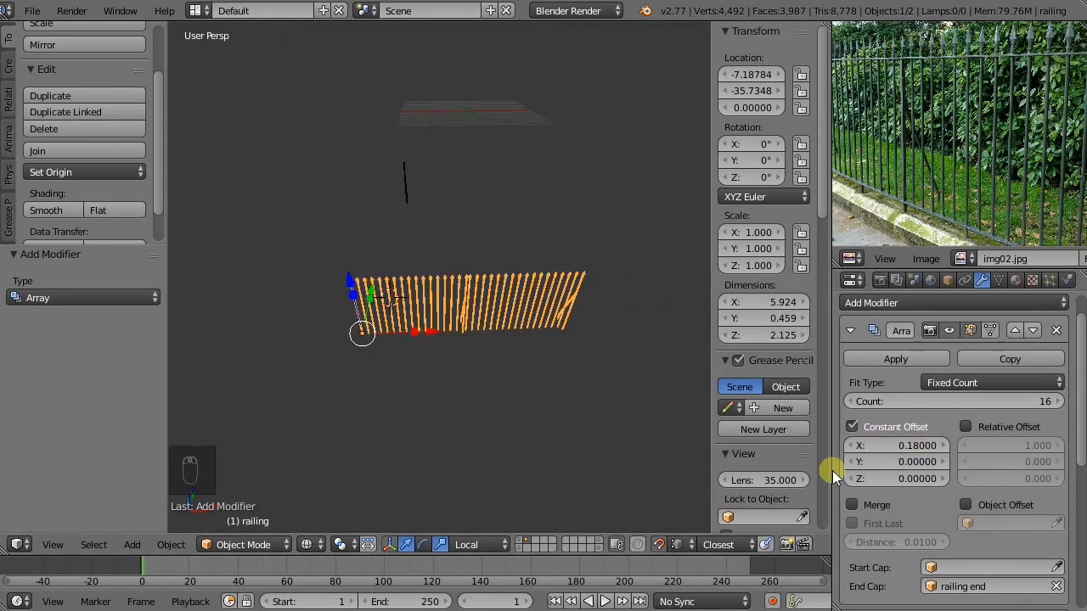
- Enlarge the modifier settings area and set the first array's count to 15
scroll(976, 459, down, 7)
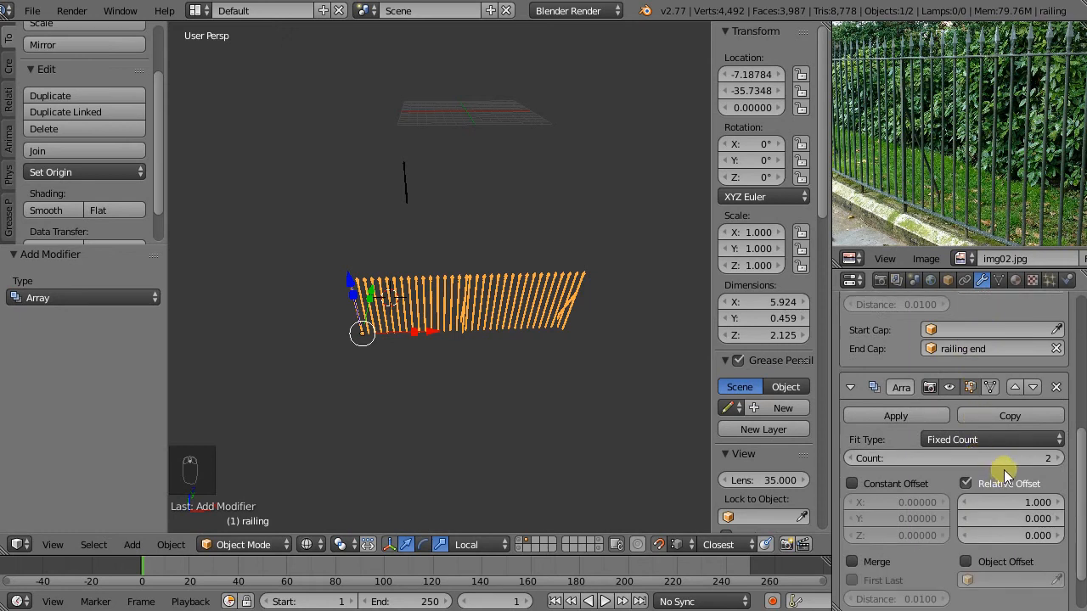
drag(890, 252, 905, 56)
scroll(901, 163, up, 3)
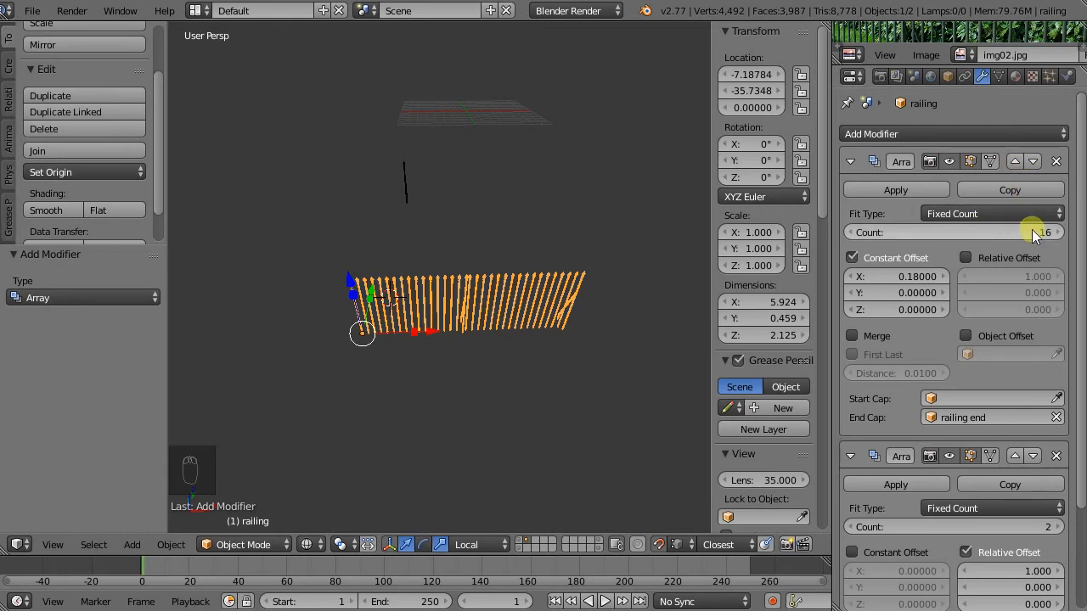
click(850, 233)
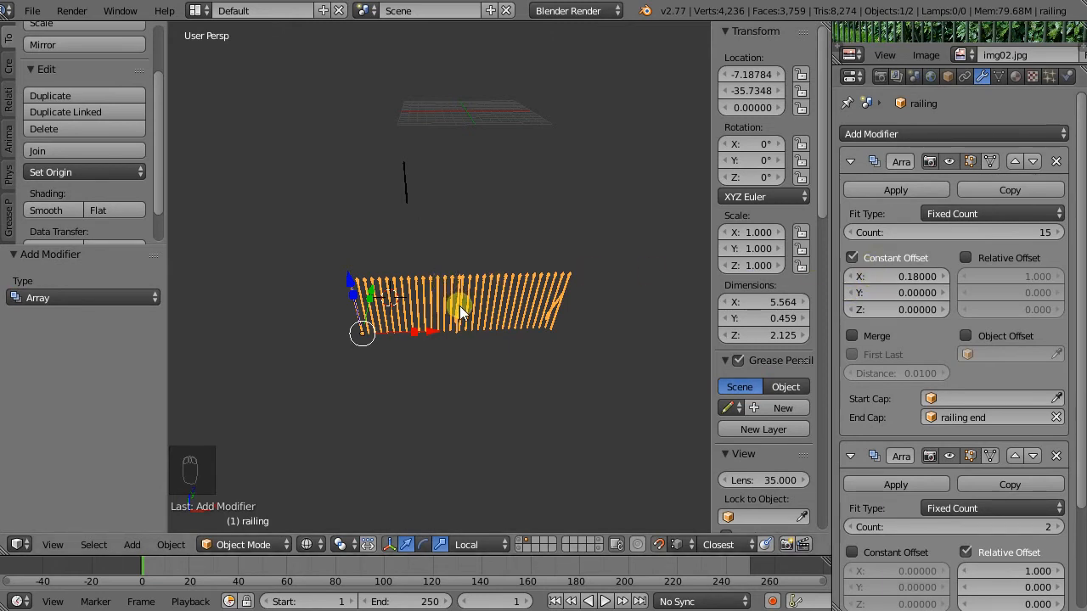
- Collapse the first array's settings and set the second array's count to 4
click(850, 160)
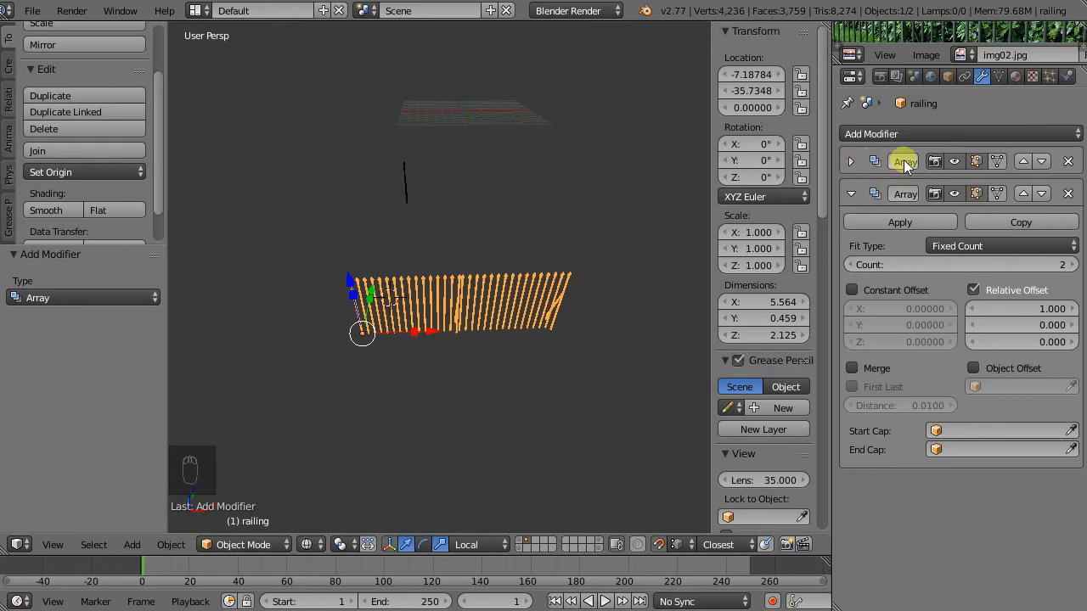
click(1072, 264)
click(1071, 264)
middle_drag(462, 292, 505, 314)
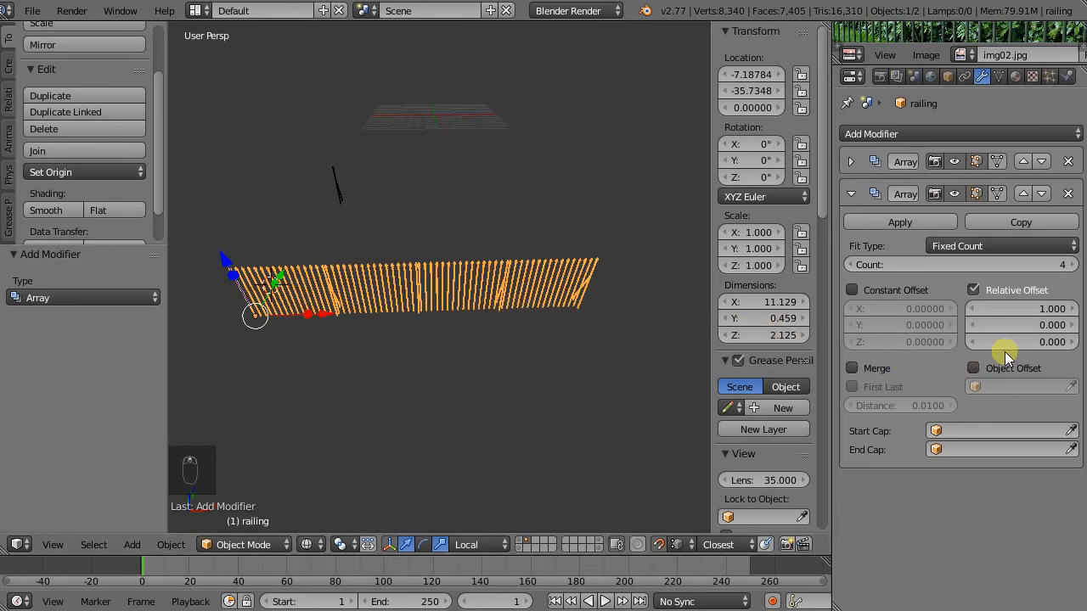
- Enable the second array's constant offset alongside its relative offset and set the constant X offset to 0.18/2, giving 0.09
click(872, 290)
click(907, 310)
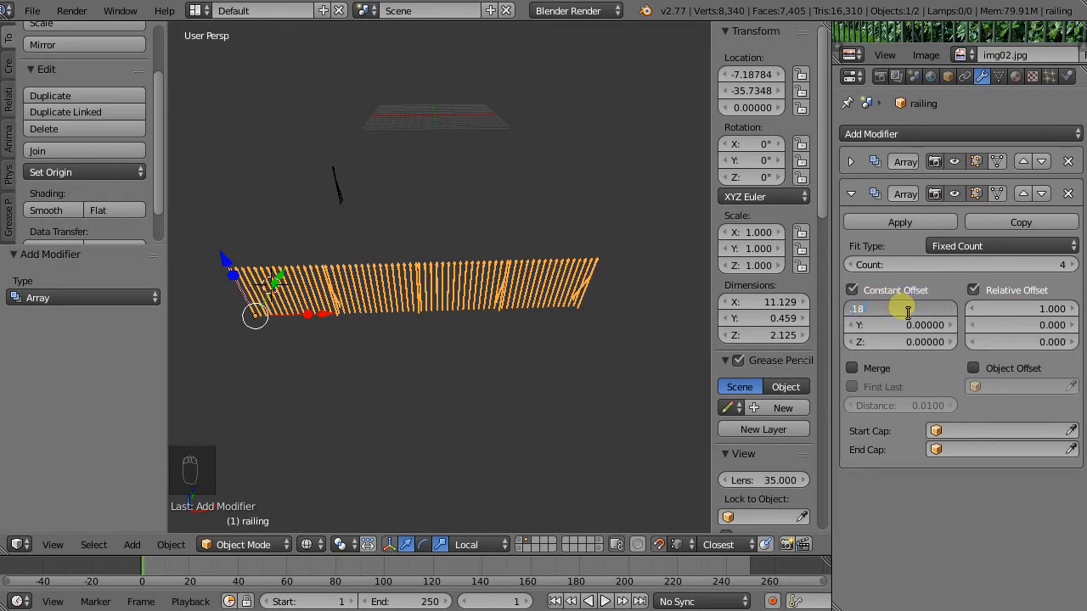
key(Return)
click(906, 310)
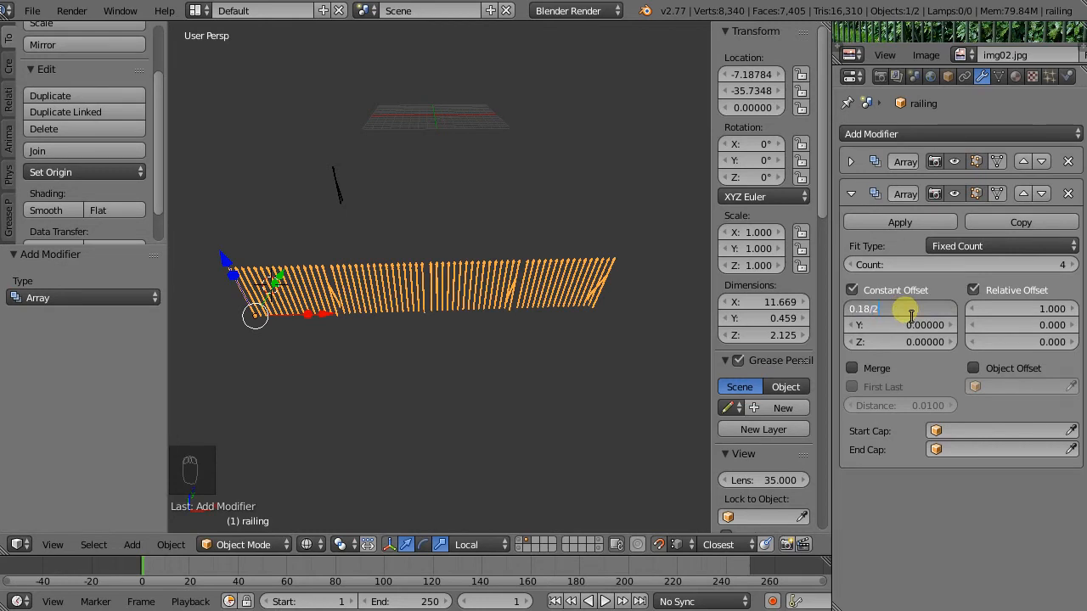
text(/2)
key(Return)
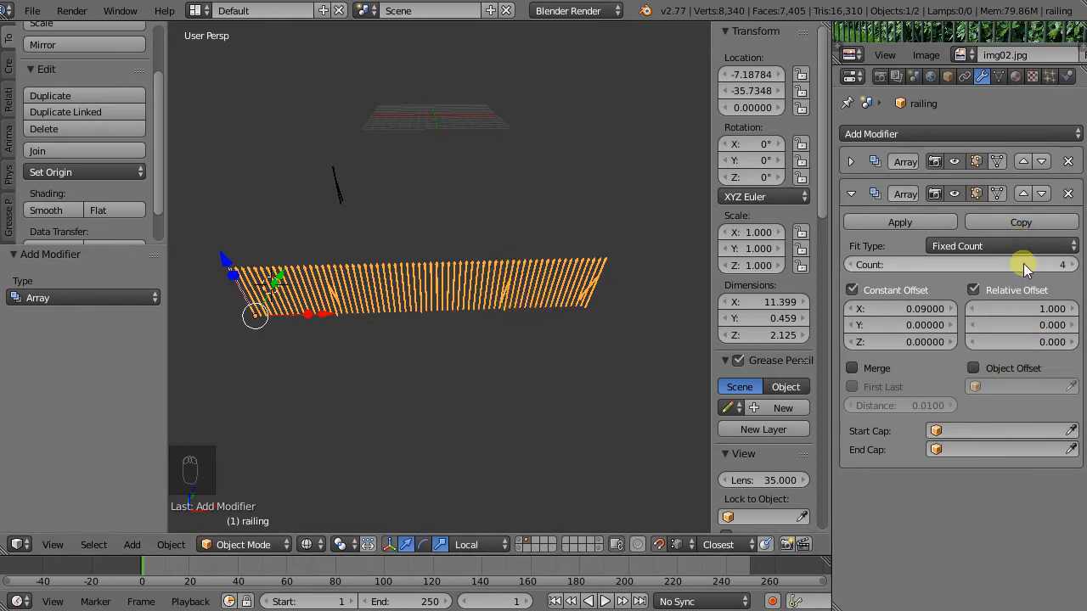
click(1004, 293)
click(996, 291)
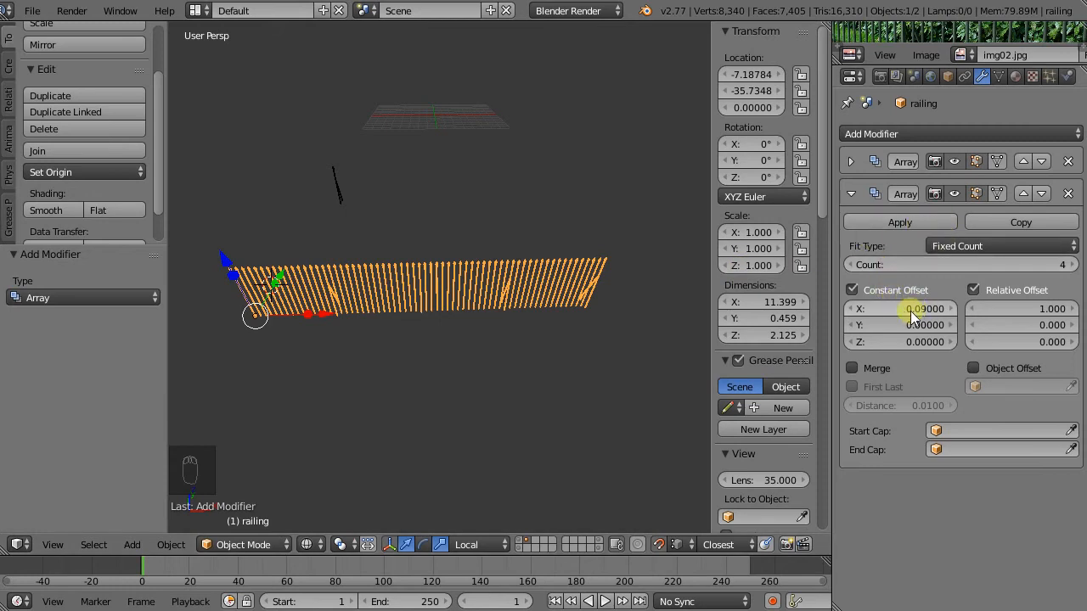
- Expand the first array's settings and try a count of 21 posts per section
click(851, 162)
click(1057, 233)
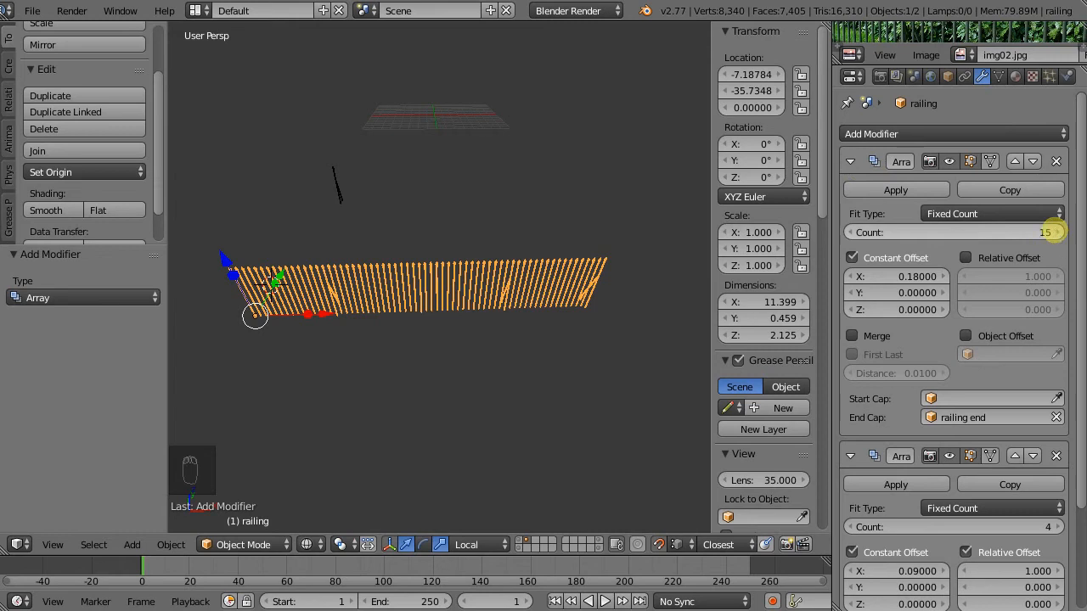
click(1057, 233)
click(1058, 233)
click(1057, 232)
click(1057, 233)
click(1053, 232)
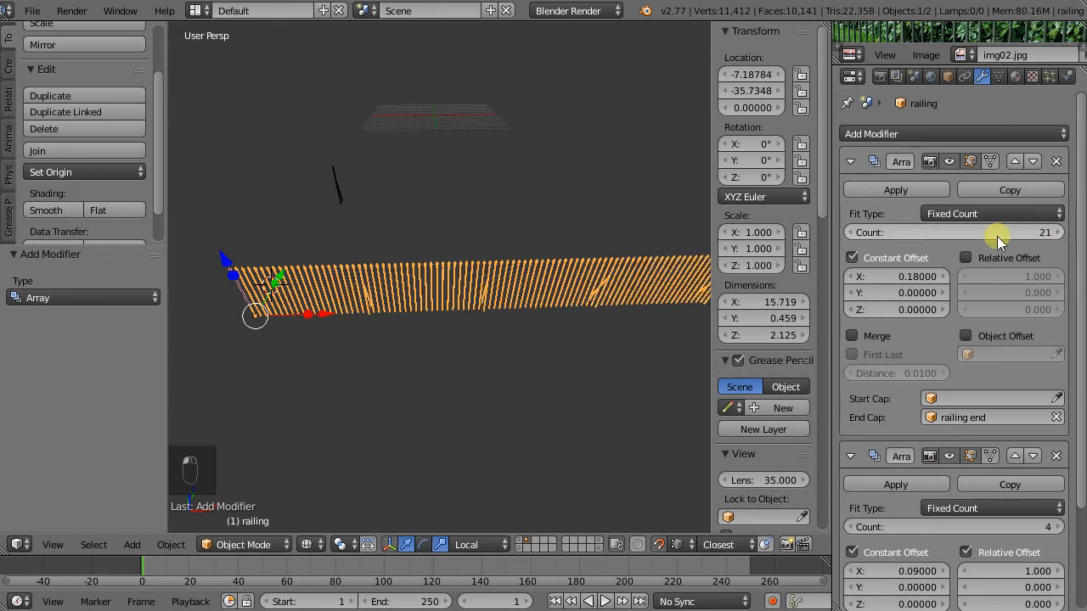
- Reduce the first array's count back to 15
click(852, 231)
click(852, 232)
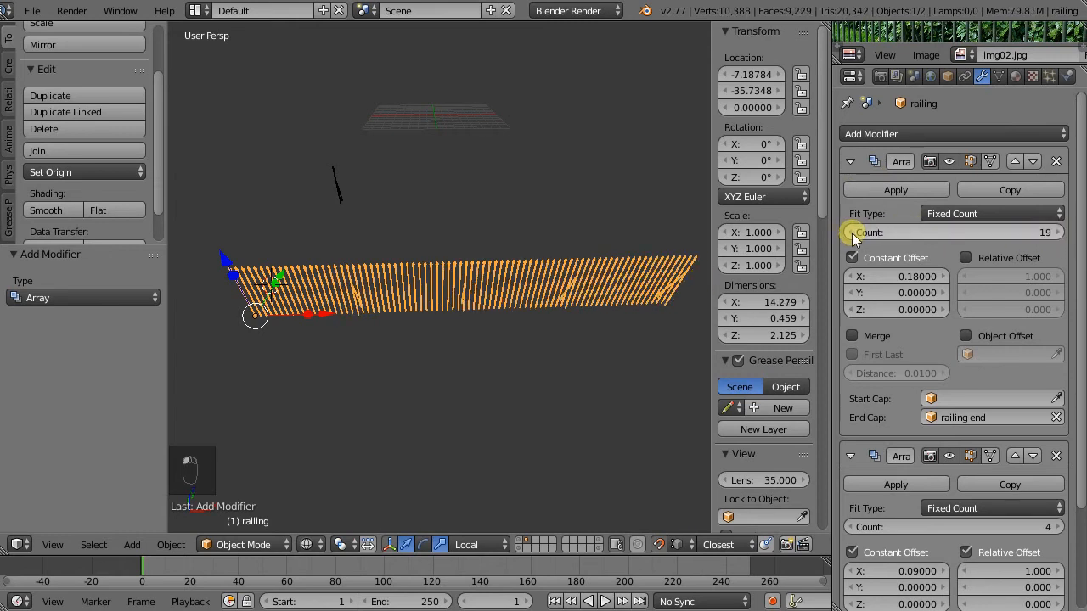
click(851, 232)
click(851, 232)
click(852, 232)
click(852, 232)
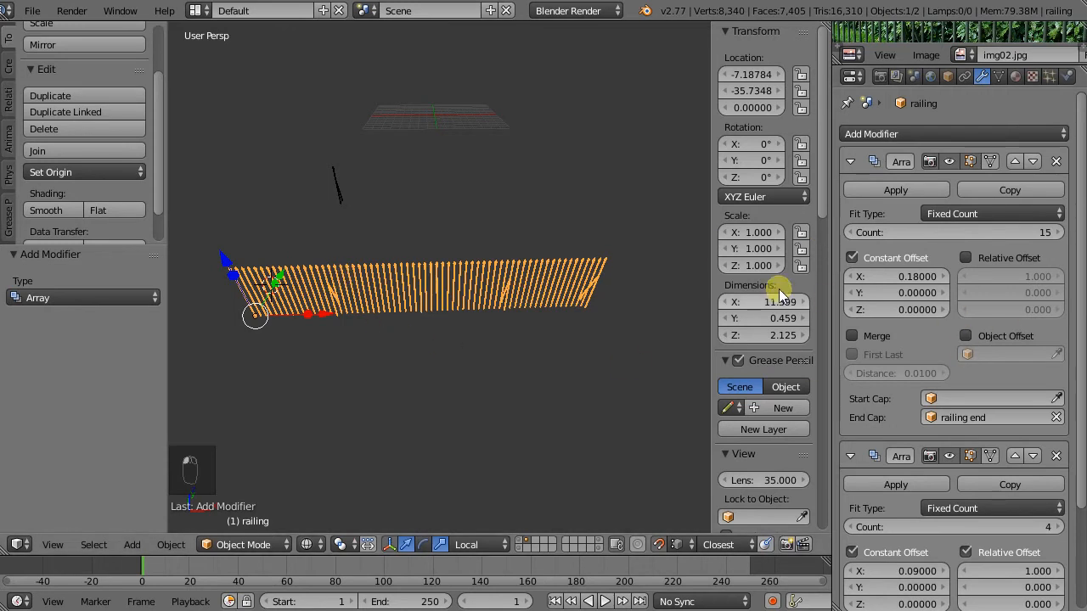
- Set the second array's count to 18 to extend the railing with more repeated sections
scroll(901, 289, down, 4)
click(1053, 402)
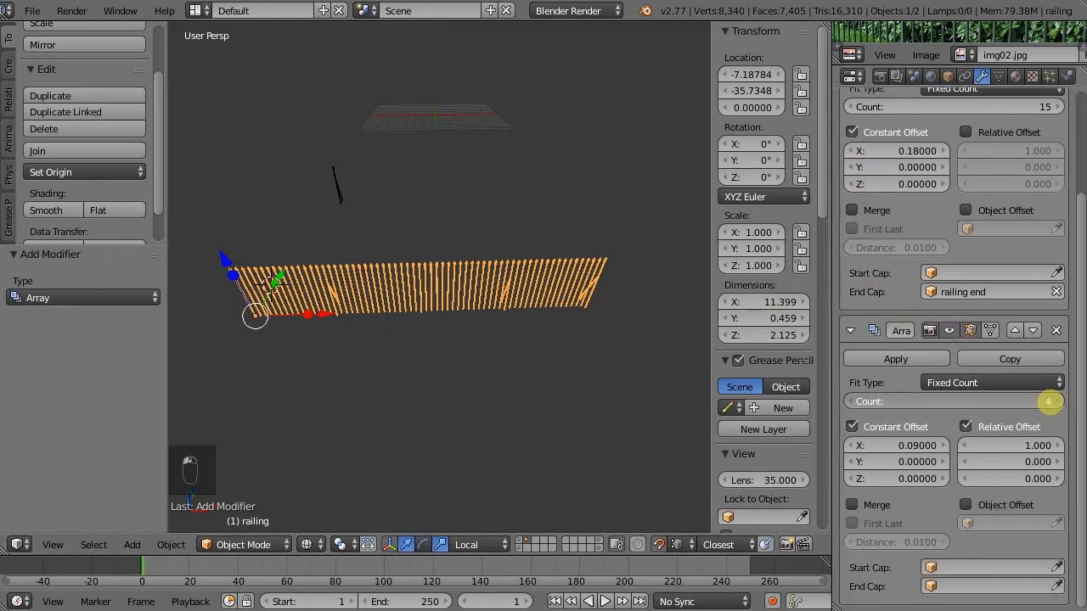
click(1053, 403)
click(1053, 402)
click(1054, 403)
scroll(464, 331, down, 7)
drag(983, 406, 1019, 405)
scroll(434, 296, down, 4)
scroll(346, 293, up, 5)
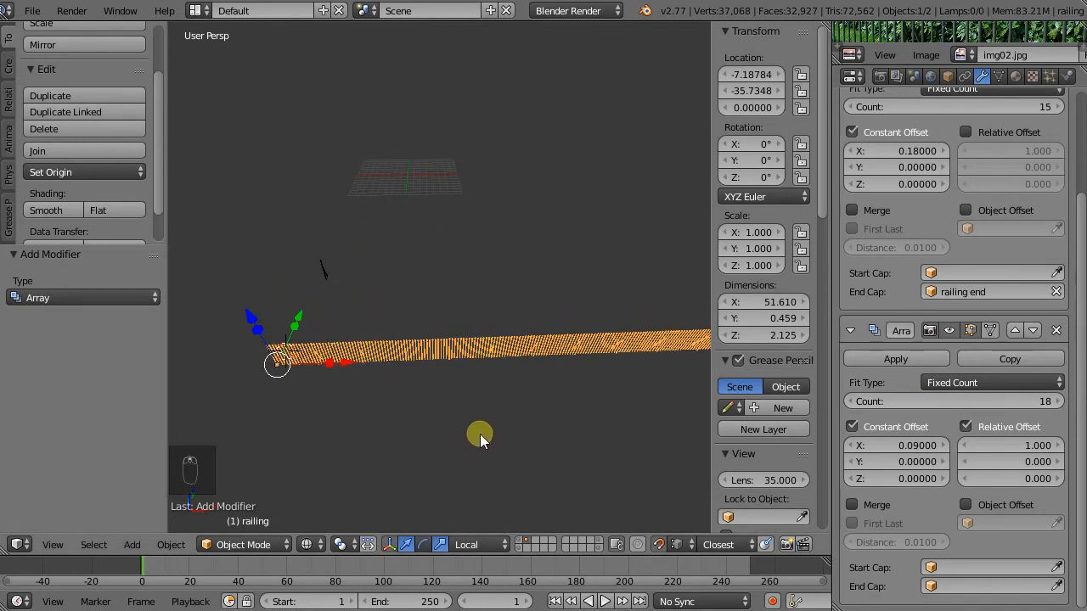
- Show the other scene layers together with the railing in top orthographic view and select the Bezier circle
key(ctrl+1)
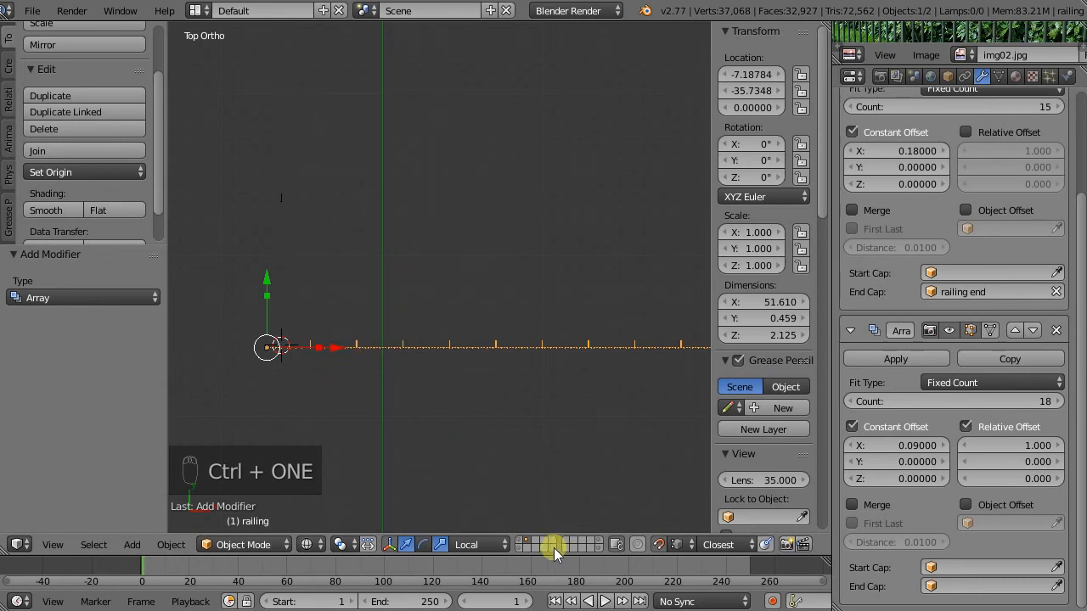
scroll(481, 272, down, 8)
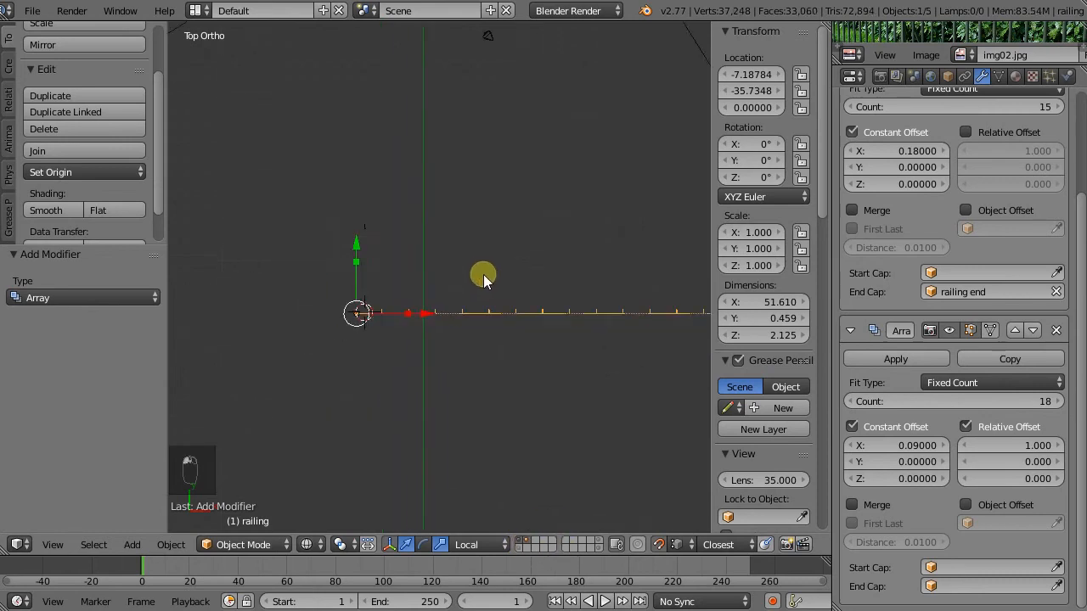
shift+click(517, 547)
right_click(501, 348)
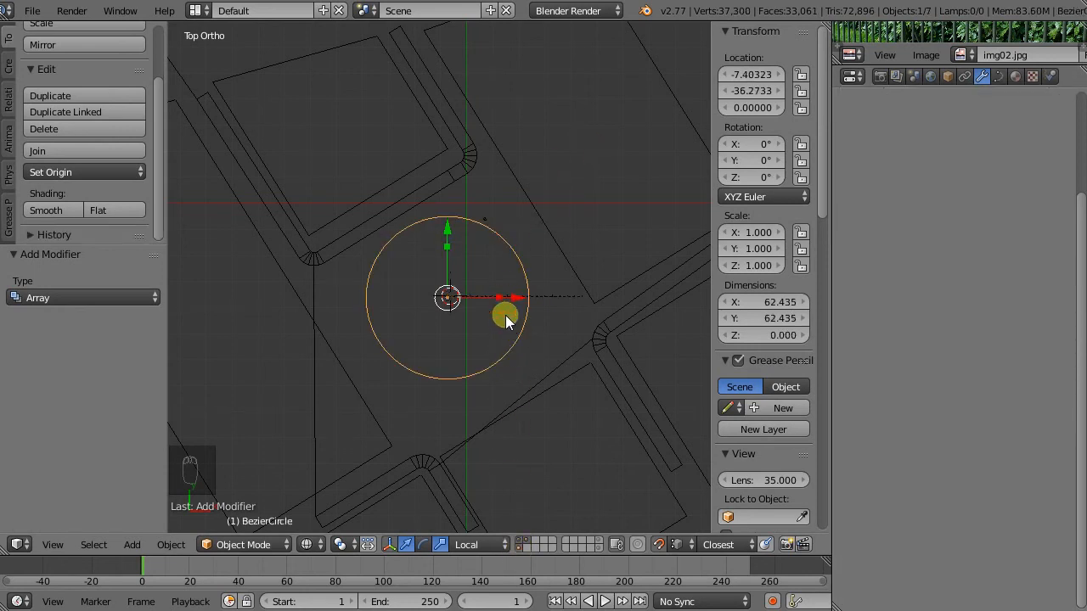
- Select the railing and add a Curve modifier to it with BezierCircle as its object
scroll(514, 299, up, 3)
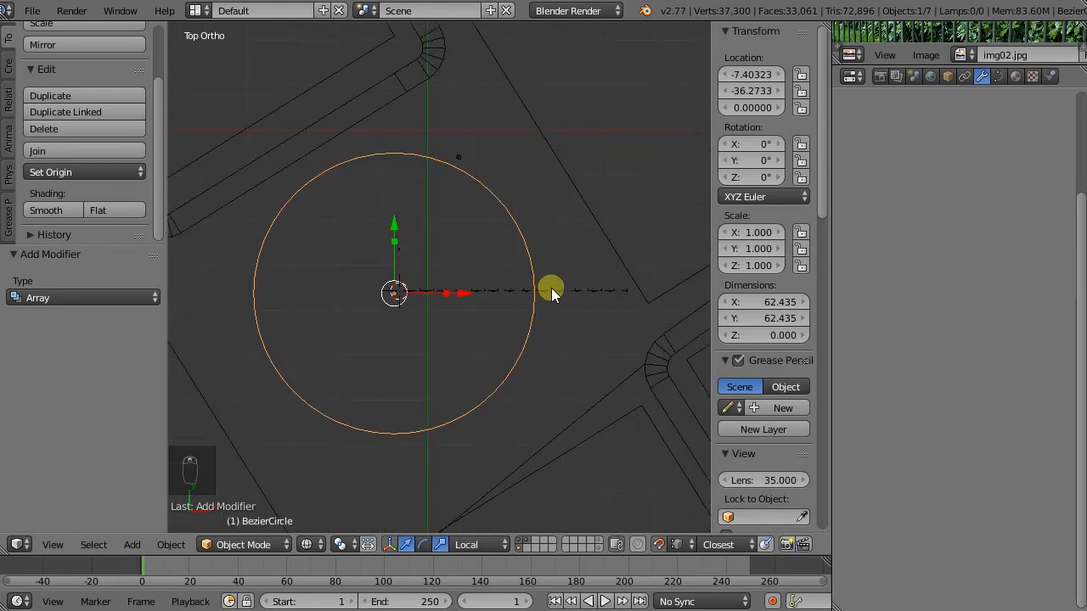
right_click(552, 293)
scroll(484, 290, up, 5)
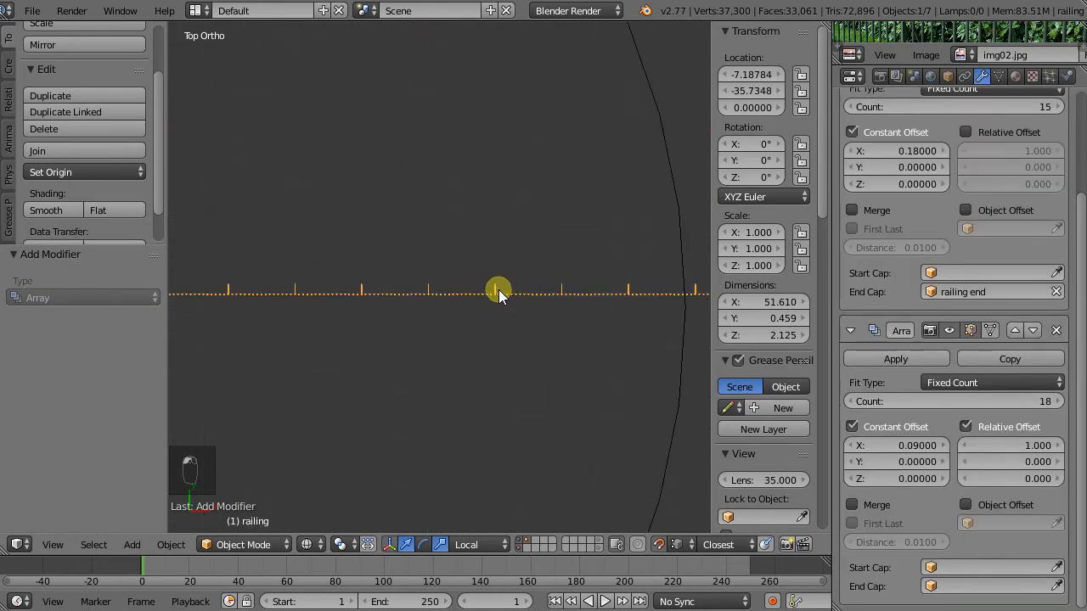
scroll(526, 297, down, 7)
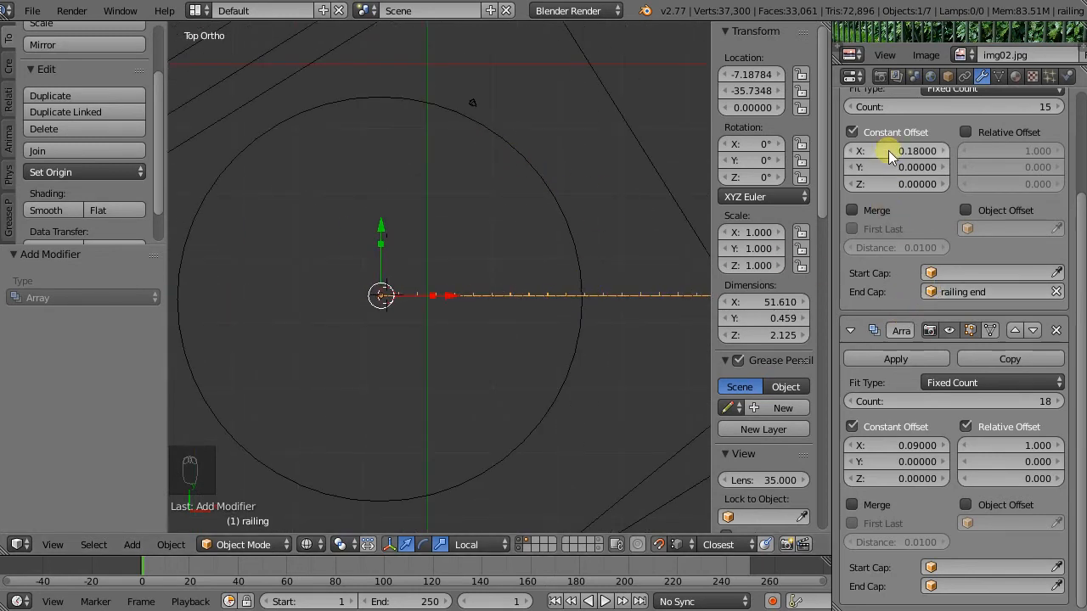
scroll(945, 167, up, 4)
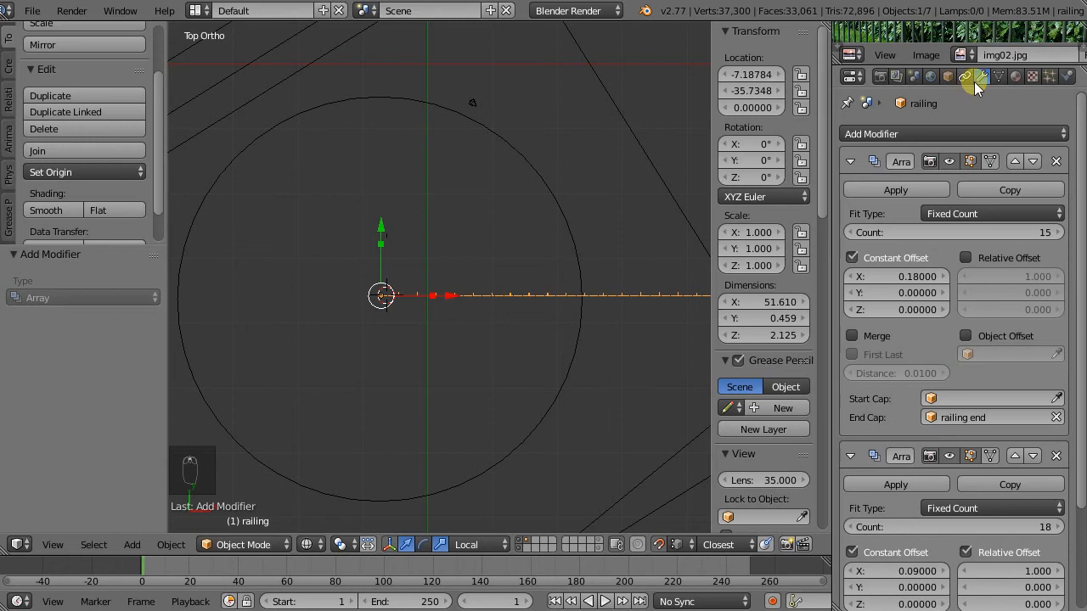
click(952, 129)
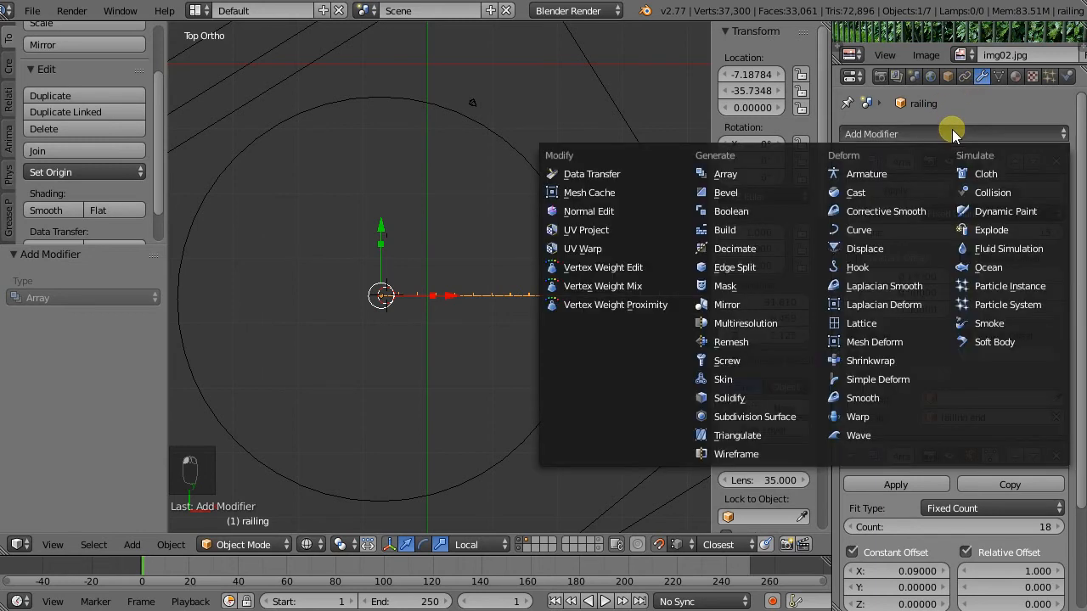
click(879, 230)
scroll(915, 314, down, 8)
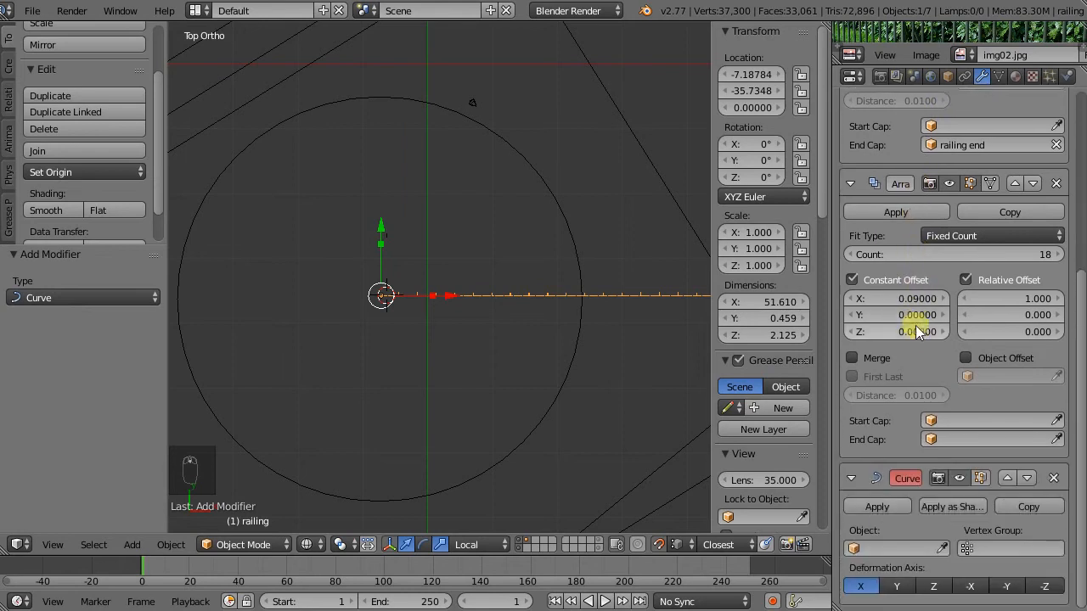
click(902, 549)
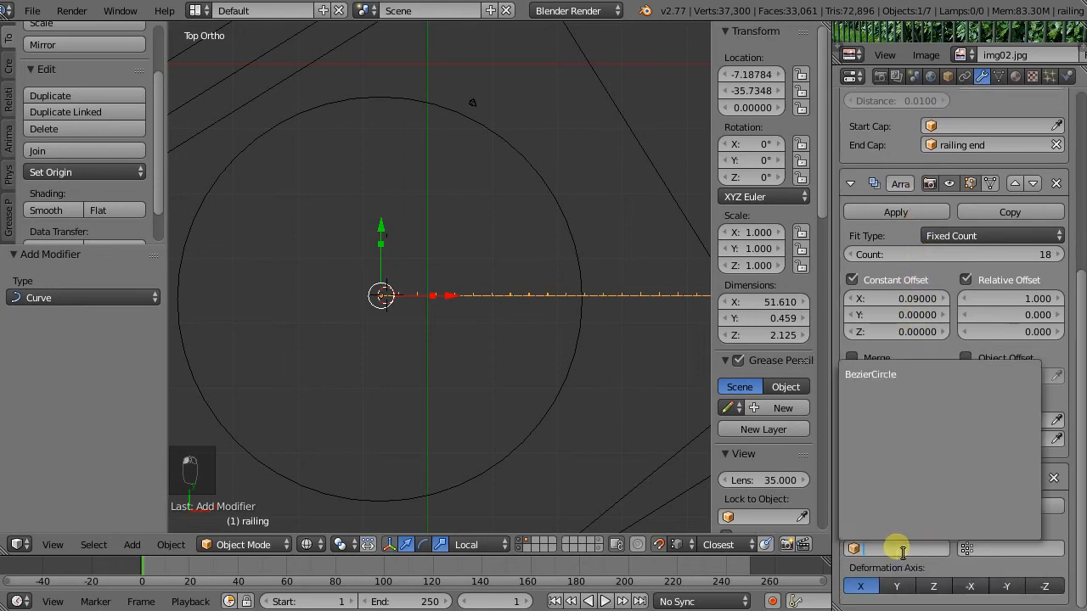
click(884, 376)
- Examine the curve-deformed railing against the Bezier circle in solid and wireframe shading, ending with the railing selected
mouse_move(615, 314)
middle_down()
mouse_move(453, 281)
mouse_move(383, 340)
mouse_move(429, 361)
mouse_move(357, 284)
mouse_move(346, 182)
mouse_move(353, 337)
mouse_move(393, 381)
mouse_move(344, 402)
middle_up()
key(z)
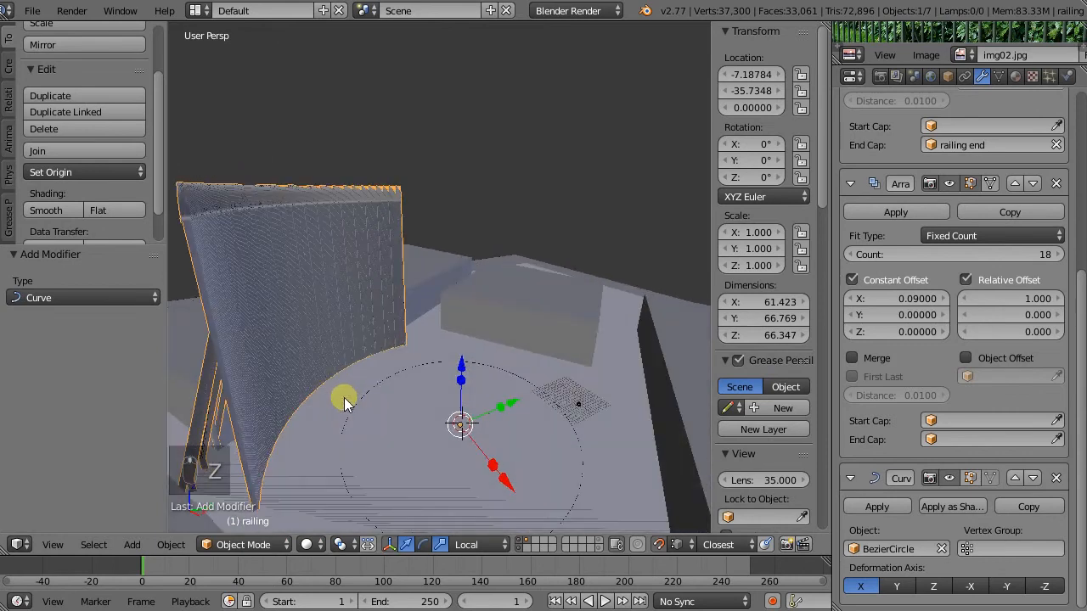
right_click(386, 376)
right_click(388, 377)
right_click(387, 377)
right_click(377, 217)
key(z)
right_click(390, 380)
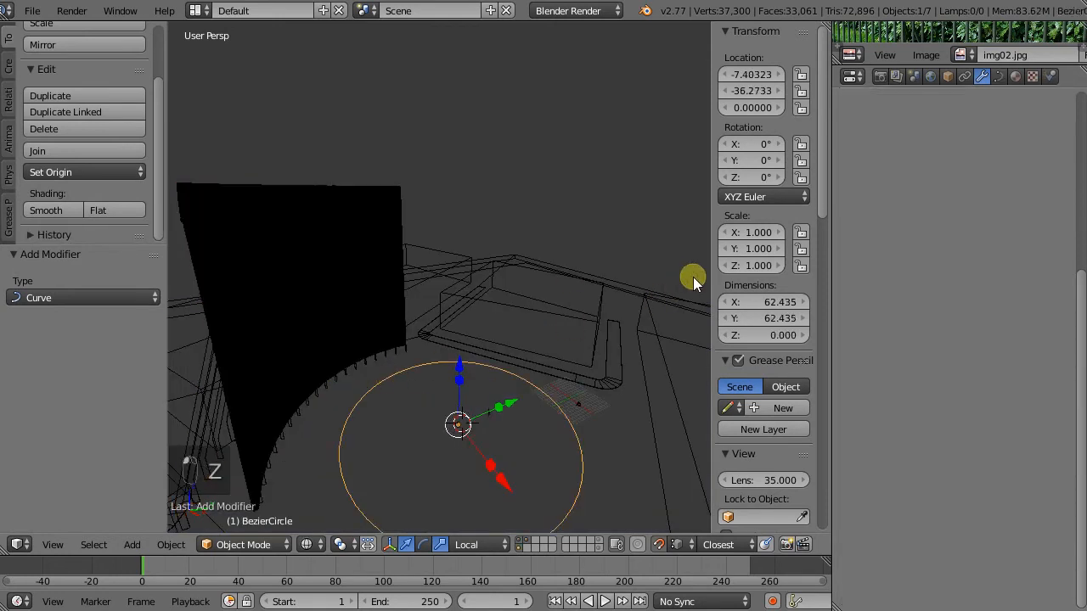
middle_drag(304, 399, 280, 430)
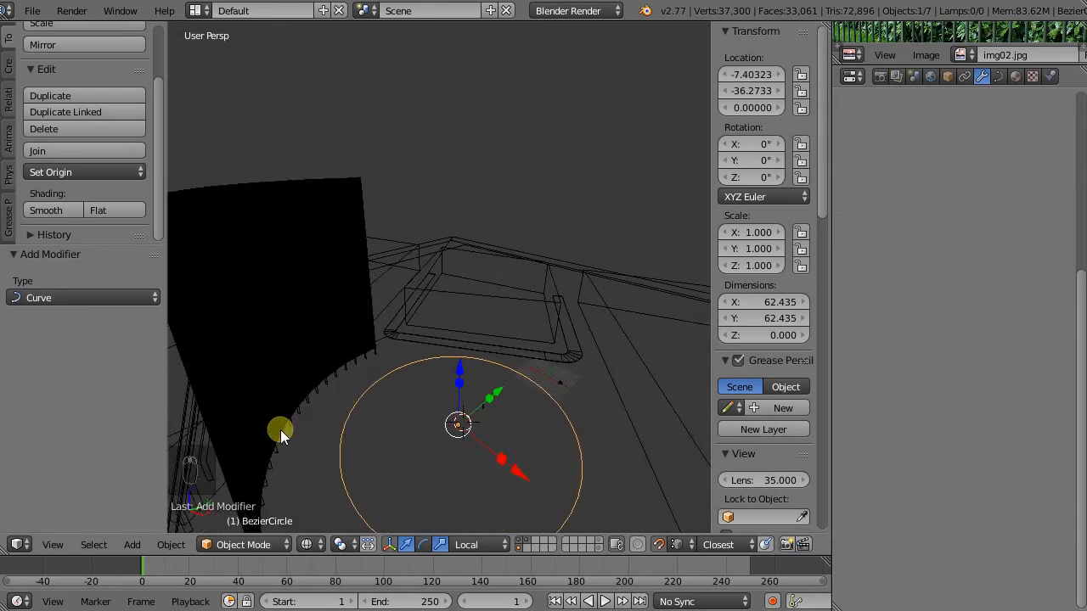
right_click(249, 446)
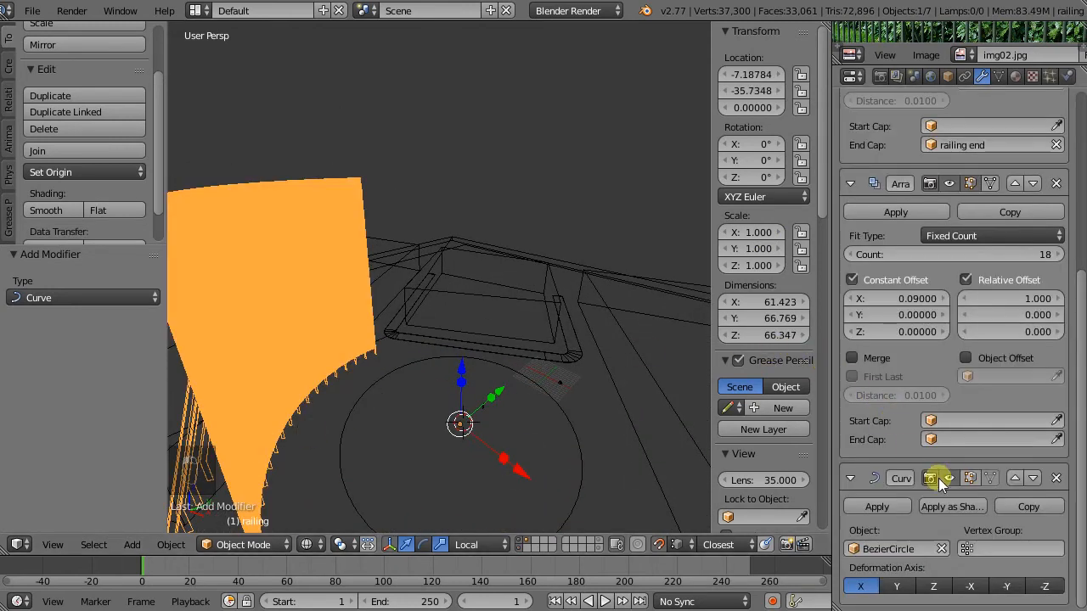
- Try Y as the Curve modifier's deformation axis, return it to X, and compare the circle with the railing
click(897, 586)
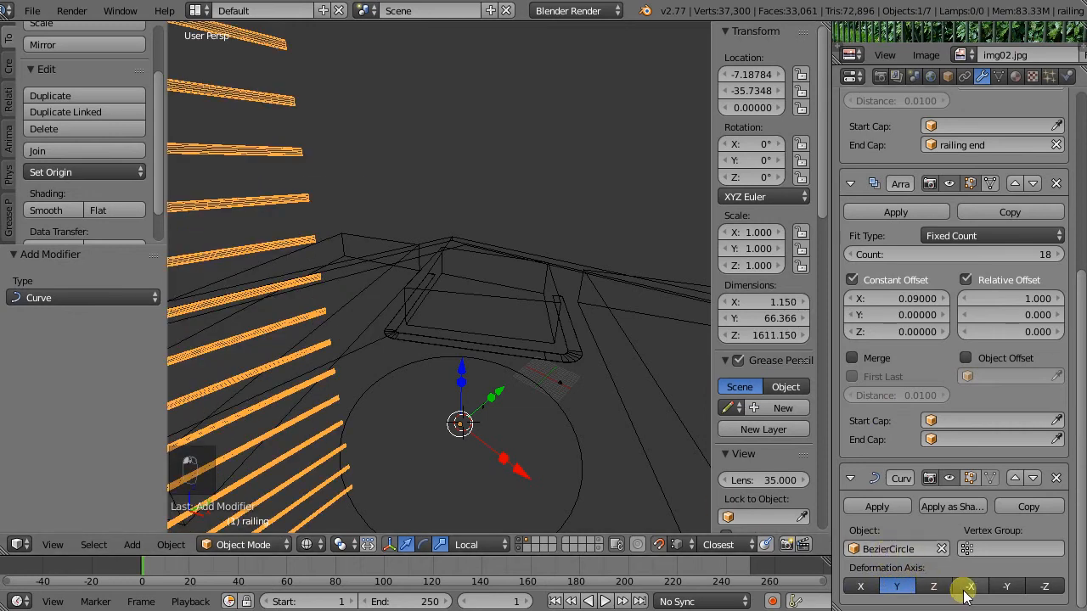
click(866, 587)
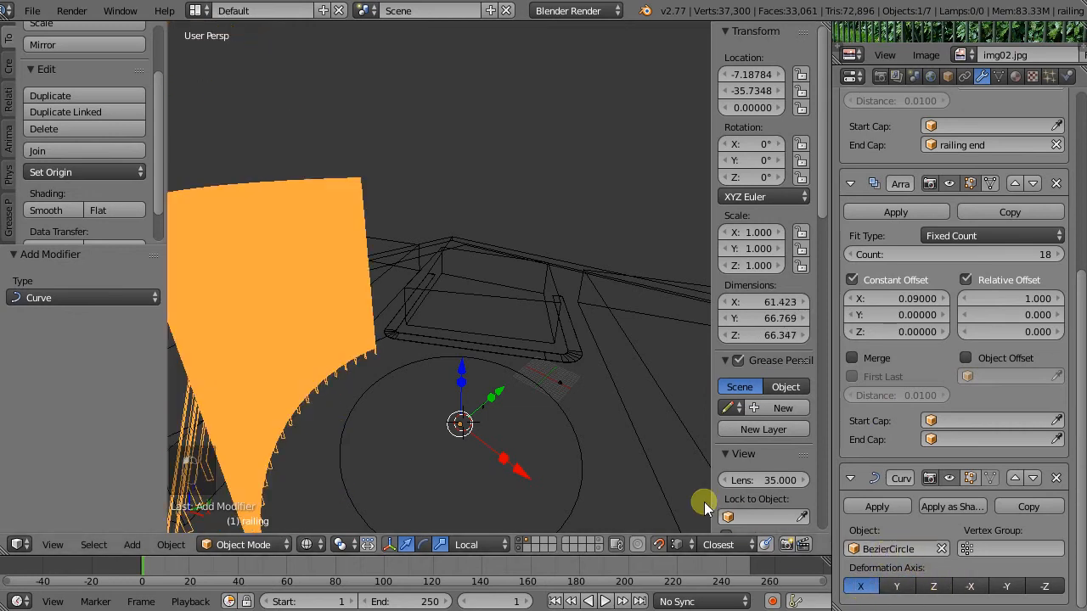
right_click(581, 468)
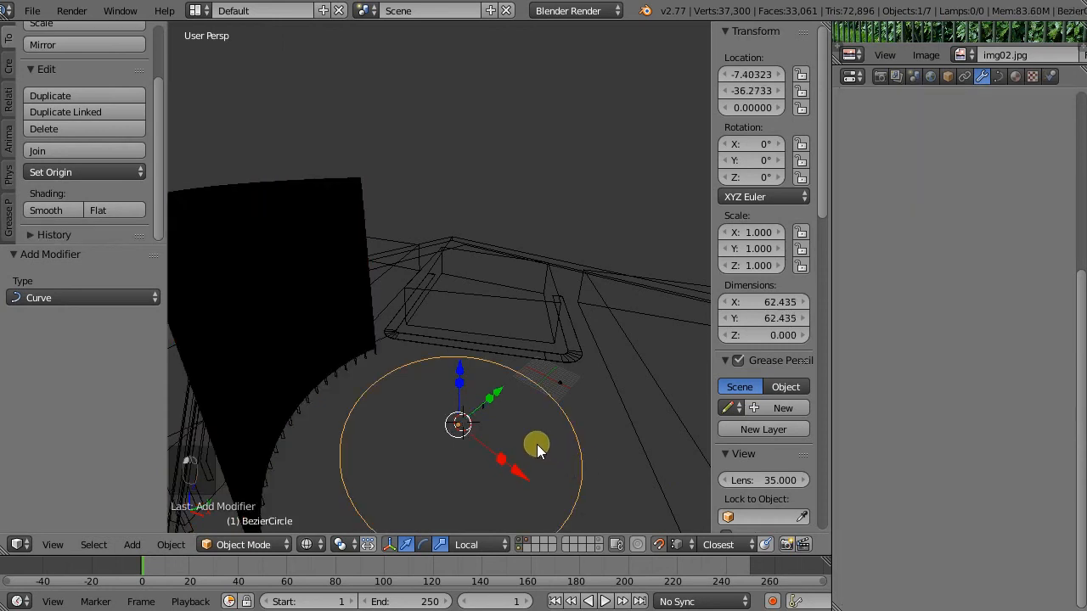
right_click(307, 343)
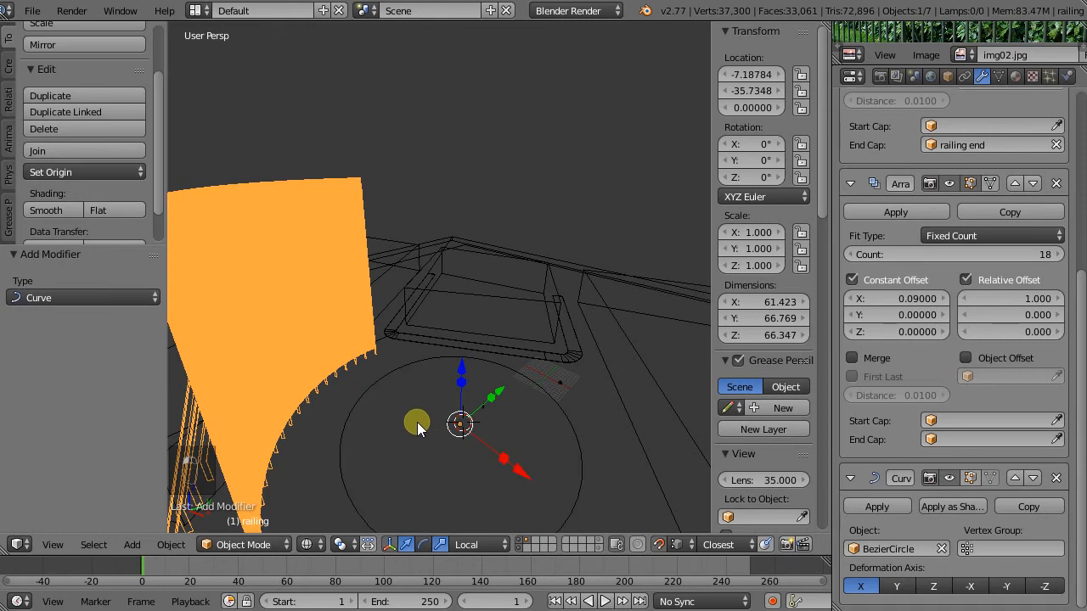
- Turn off the Curve modifier's viewport display and check the Bezier circle's control points in Edit Mode
click(950, 479)
middle_drag(489, 450, 432, 487)
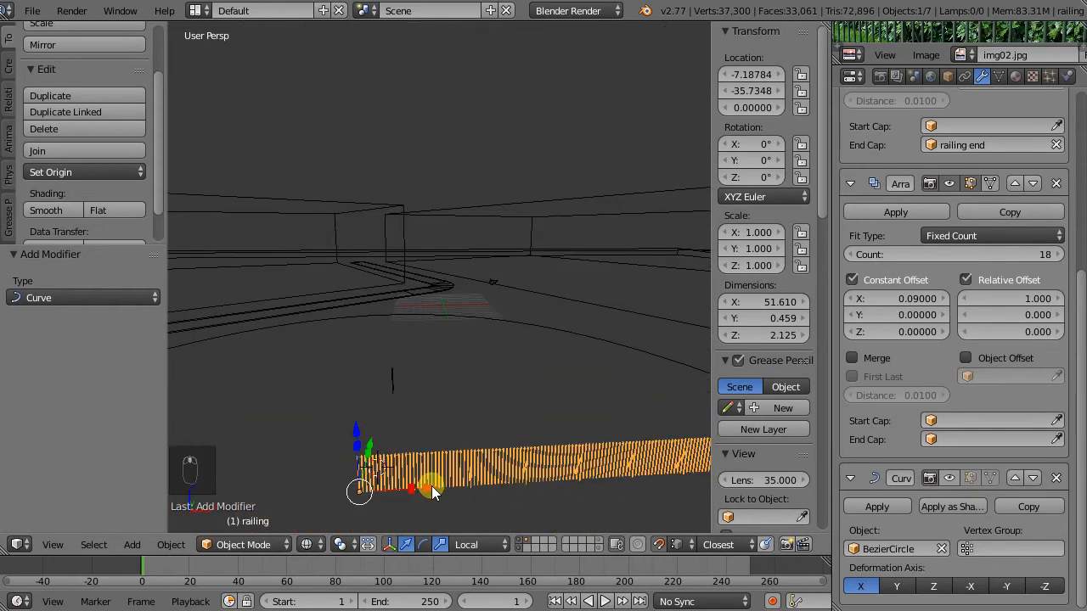
right_click(577, 327)
right_click(596, 338)
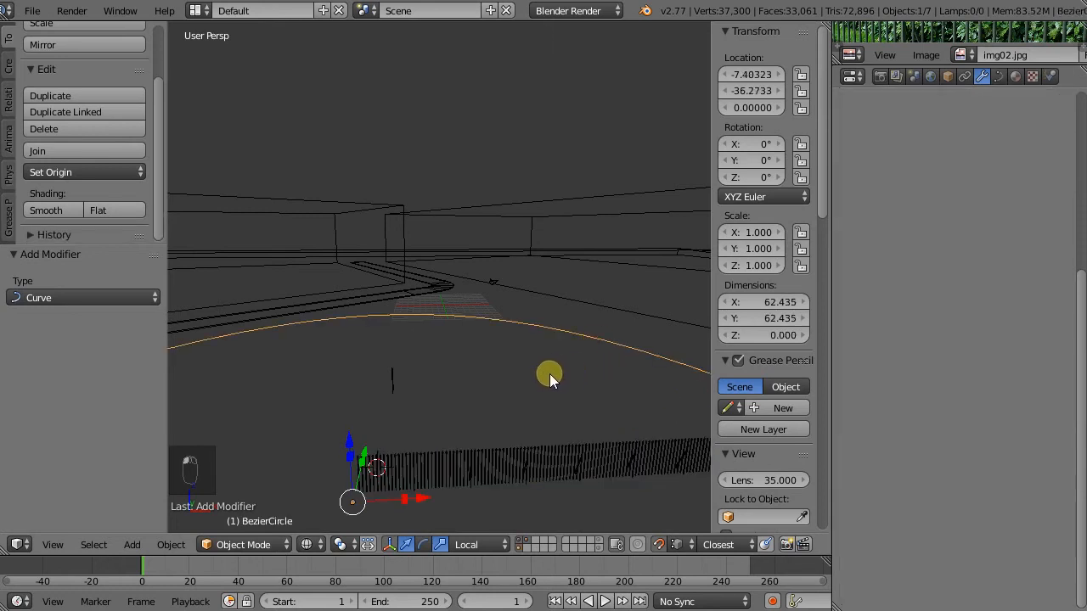
key(Tab)
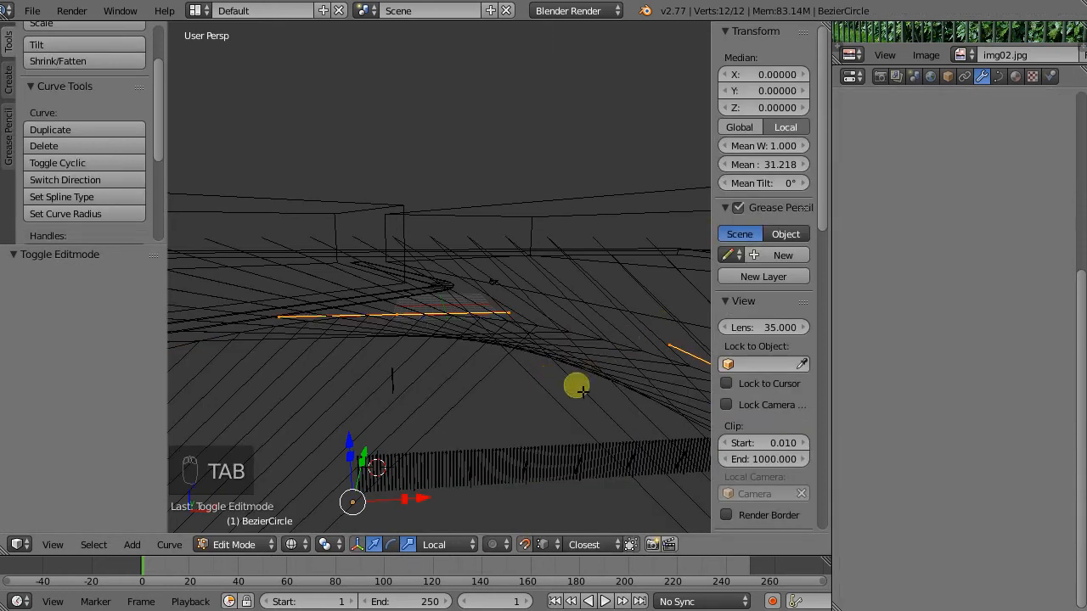
key(Tab)
- Reselect the railing and turn the Curve modifier's viewport display back on
scroll(491, 367, down, 5)
scroll(553, 359, up, 3)
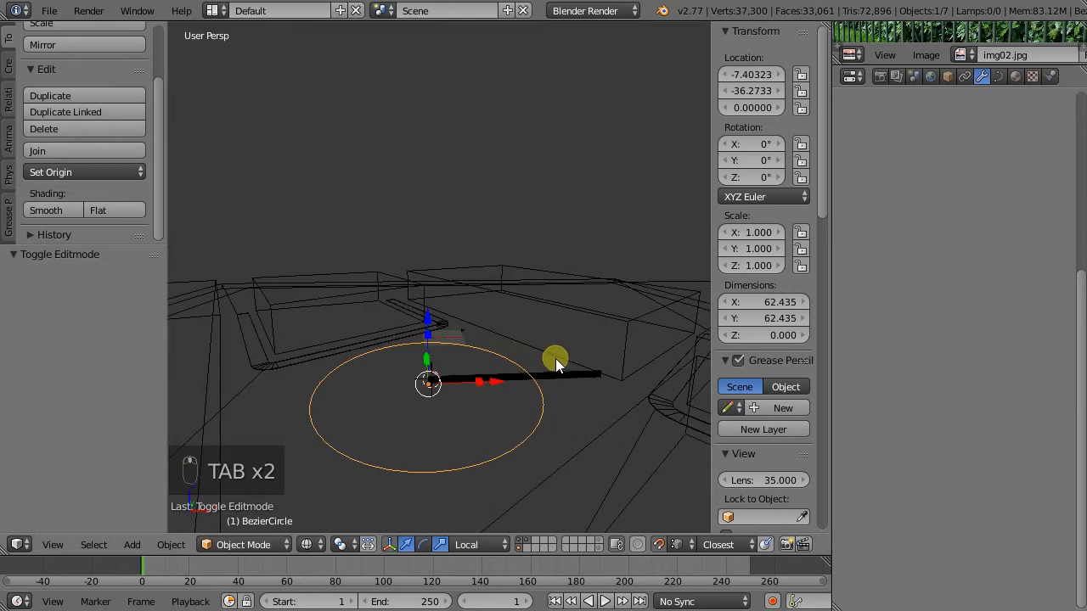
right_click(568, 376)
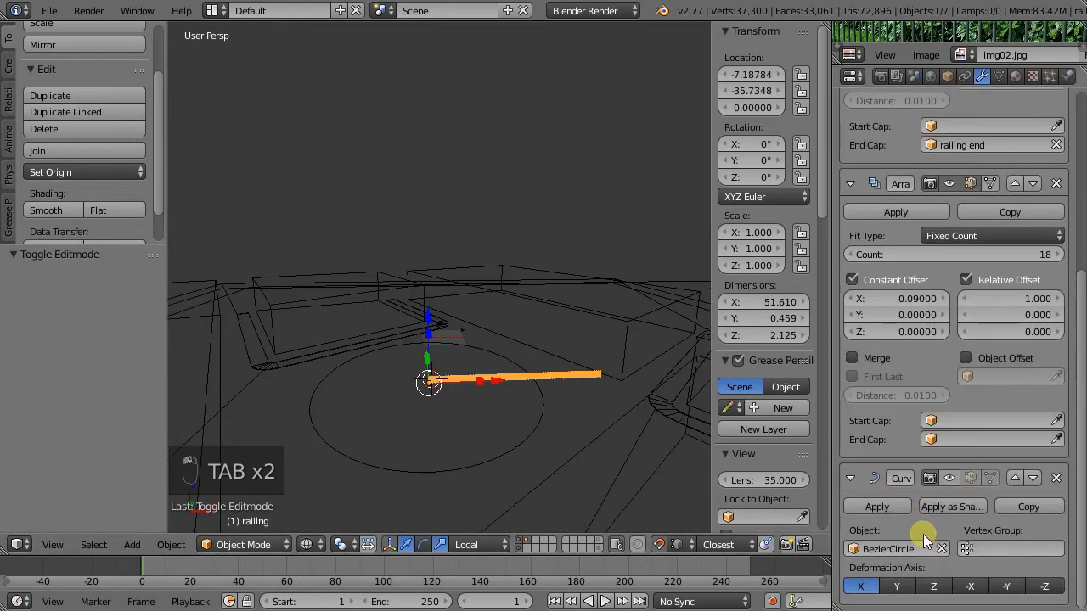
click(949, 479)
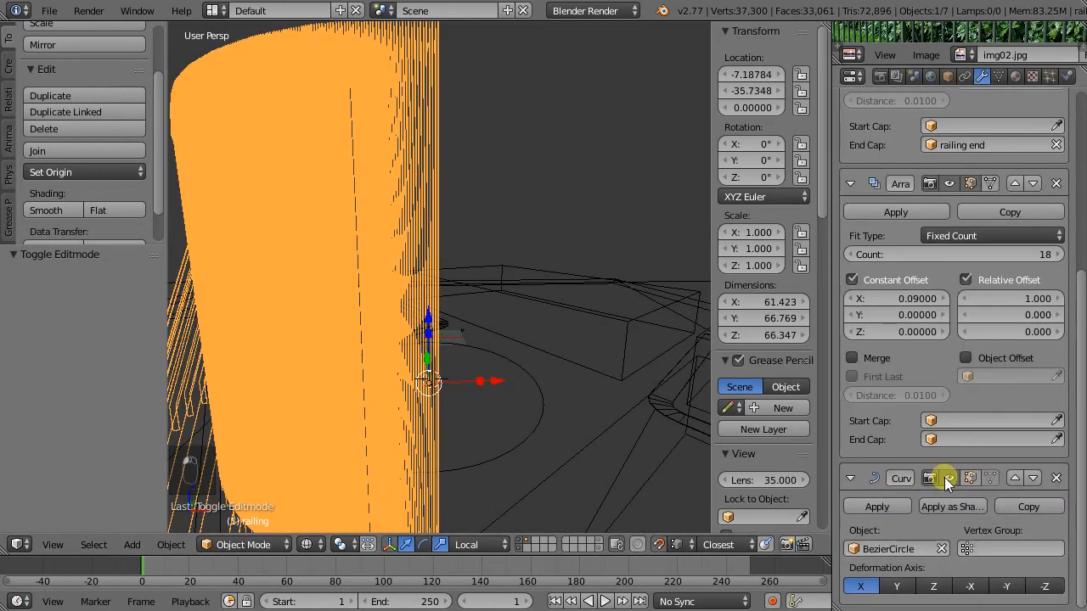
middle_drag(565, 409, 409, 387)
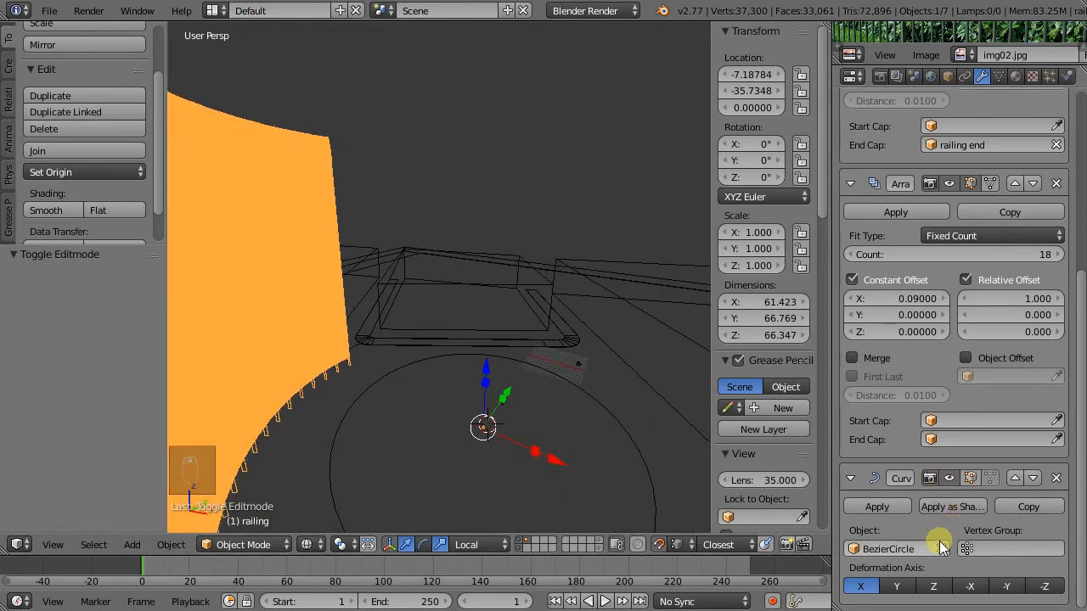
- Try the Y and X deformation axes, set the Curve modifier to Z, and compare the railing with the circle
click(902, 586)
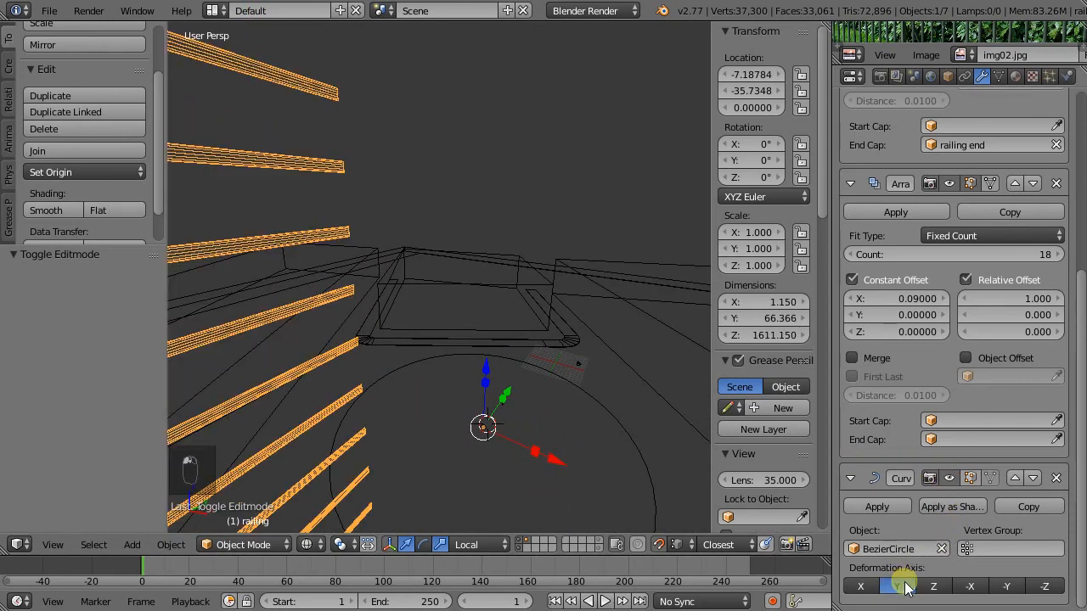
click(860, 586)
click(931, 586)
middle_drag(467, 387, 498, 404)
scroll(561, 421, up, 12)
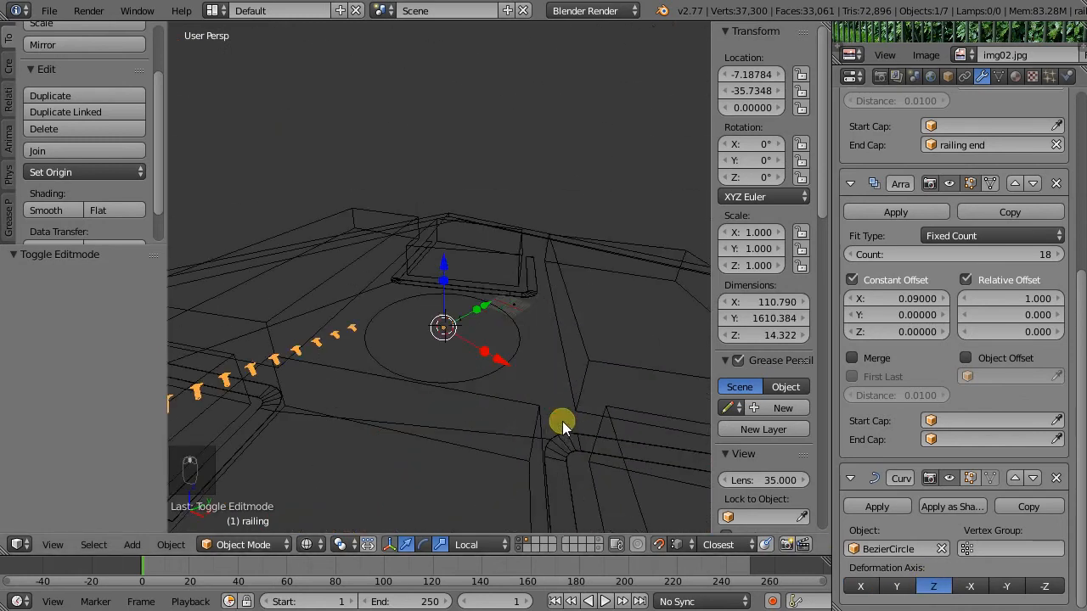
scroll(506, 347, down, 5)
right_click(480, 351)
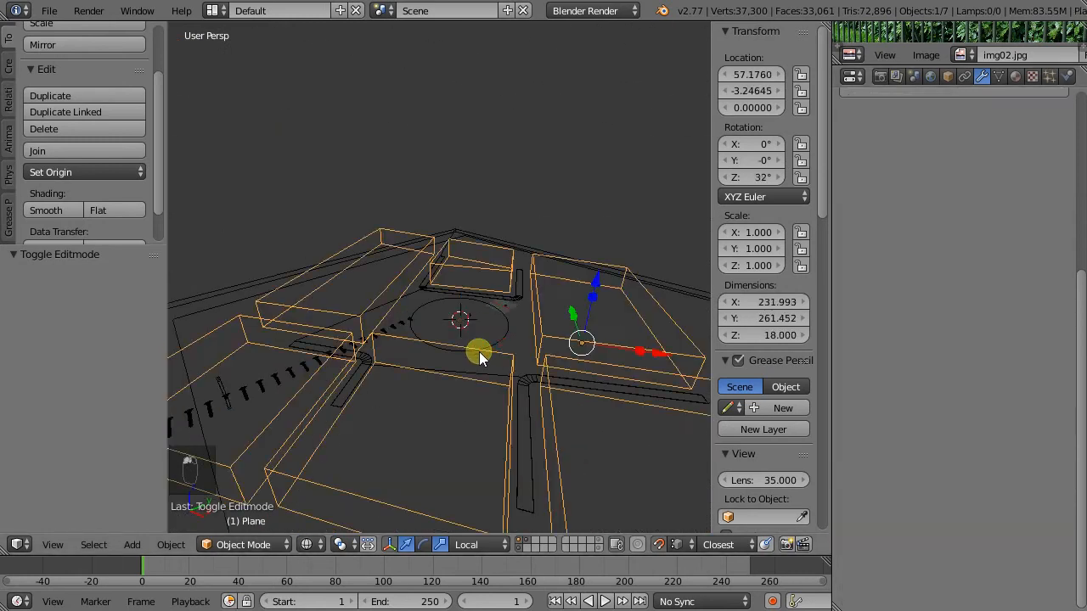
right_click(429, 329)
right_click(392, 328)
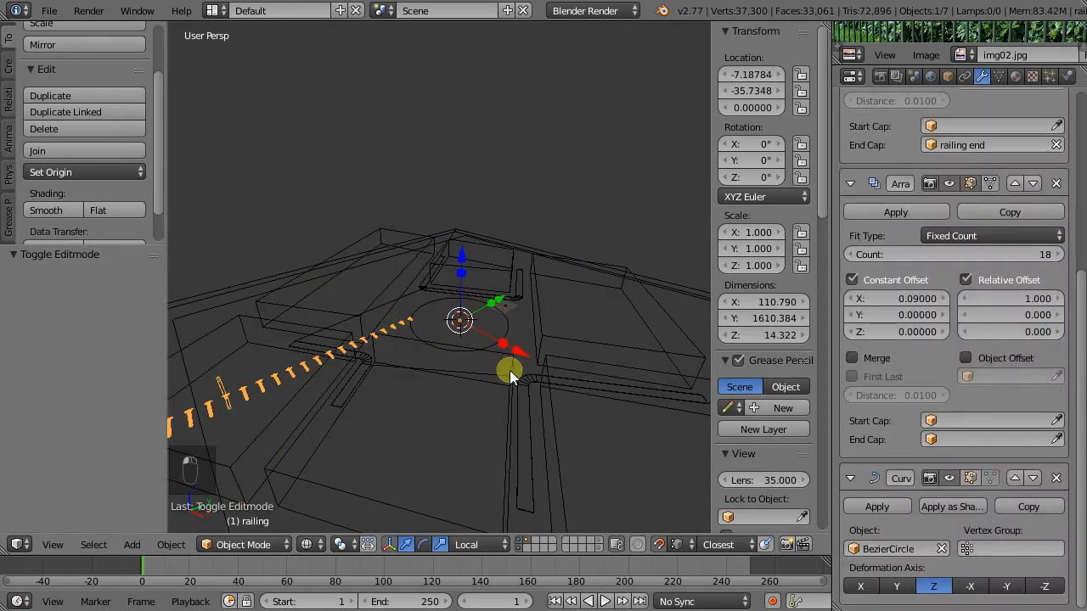
- Set the railing's Curve modifier deformation axis back to X
click(873, 585)
middle_drag(453, 313, 434, 337)
key(Tab)
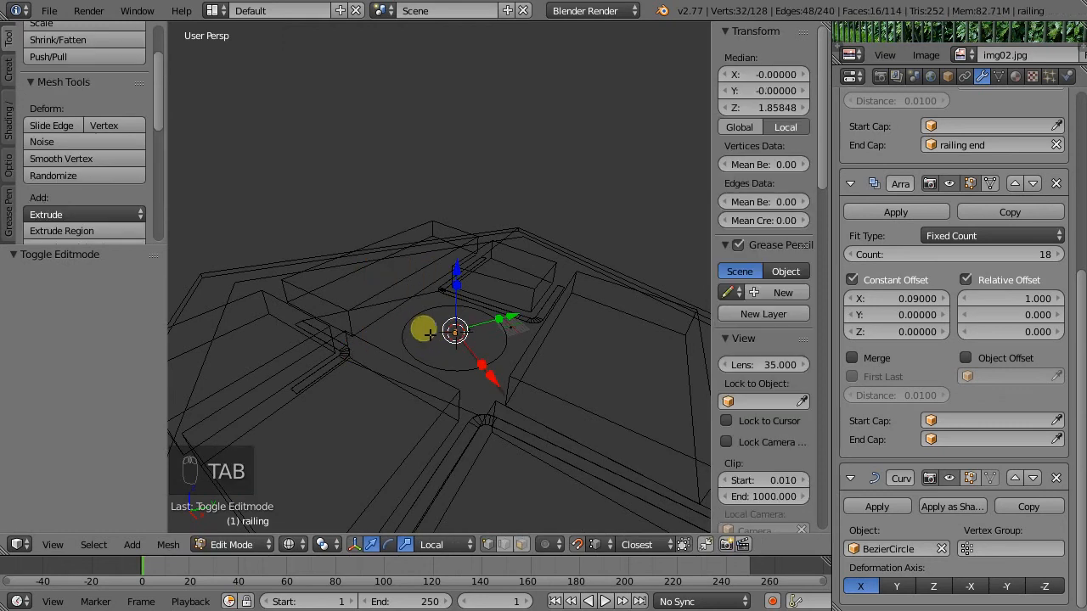
key(Tab)
- Select the original Bezier circle and switch the direction of its whole curve in Edit Mode
right_click(411, 336)
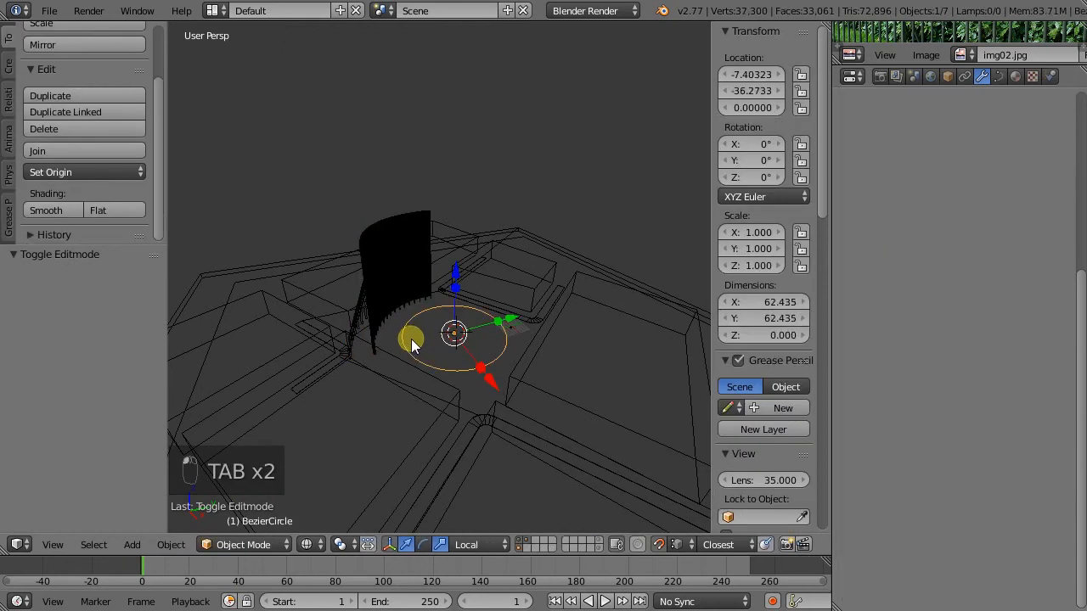
key(Tab)
key(a)
key(a)
key(a)
key(a)
key(a)
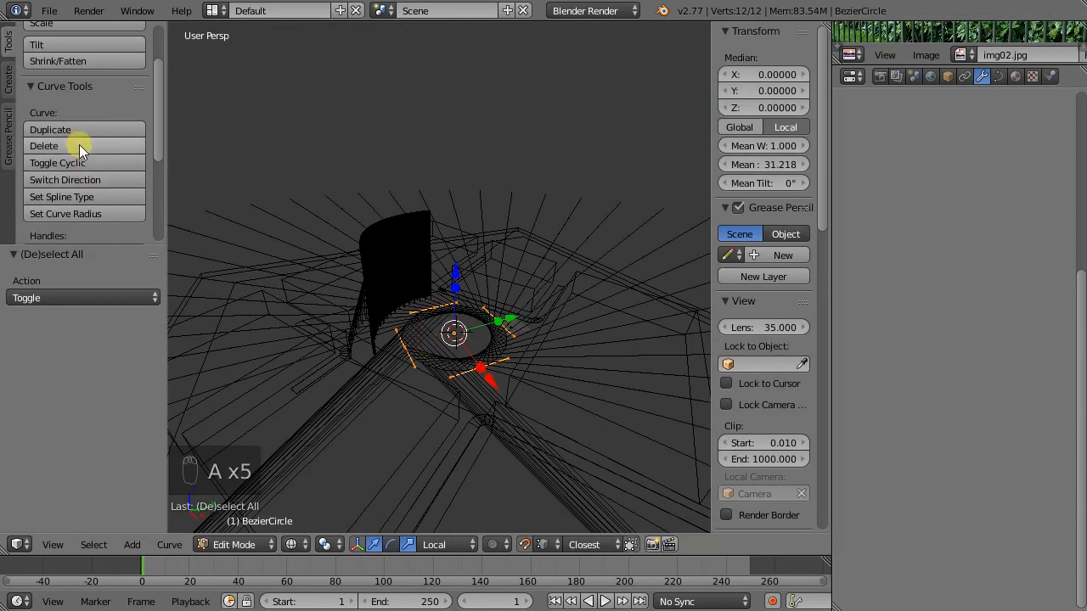
click(96, 181)
key(Tab)
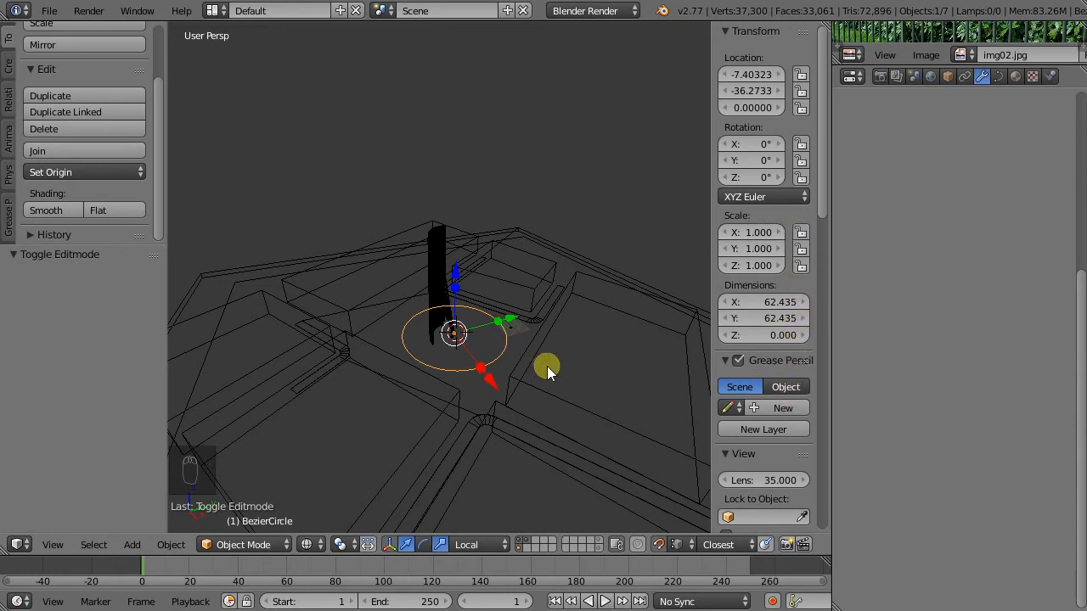
- Try scaling the original Bezier circle in Object Mode to see how the railing reacts
key(a)
right_click(501, 357)
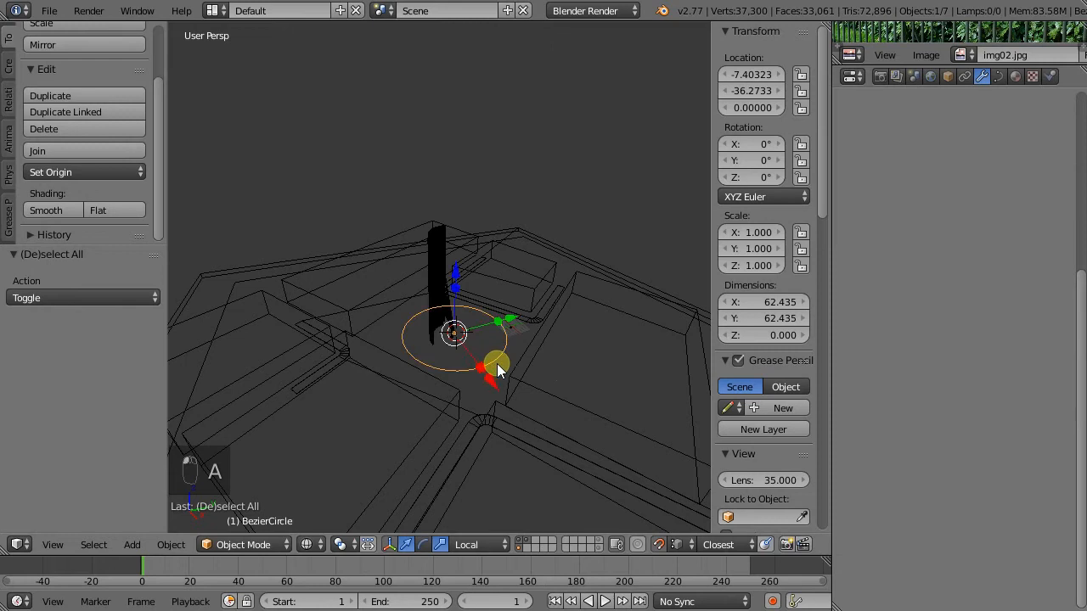
key(s)
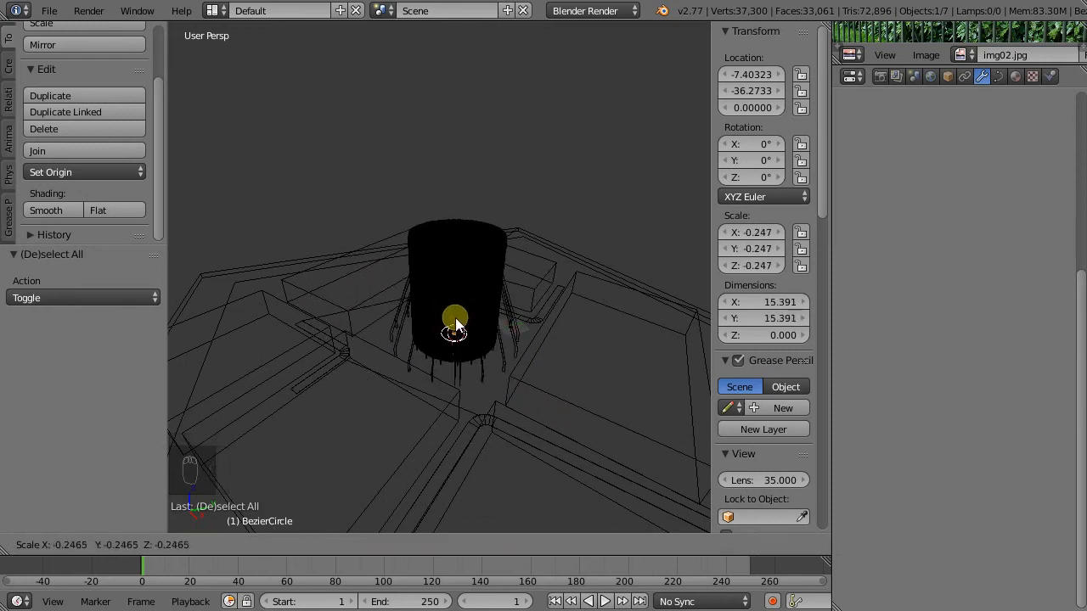
right_click(545, 365)
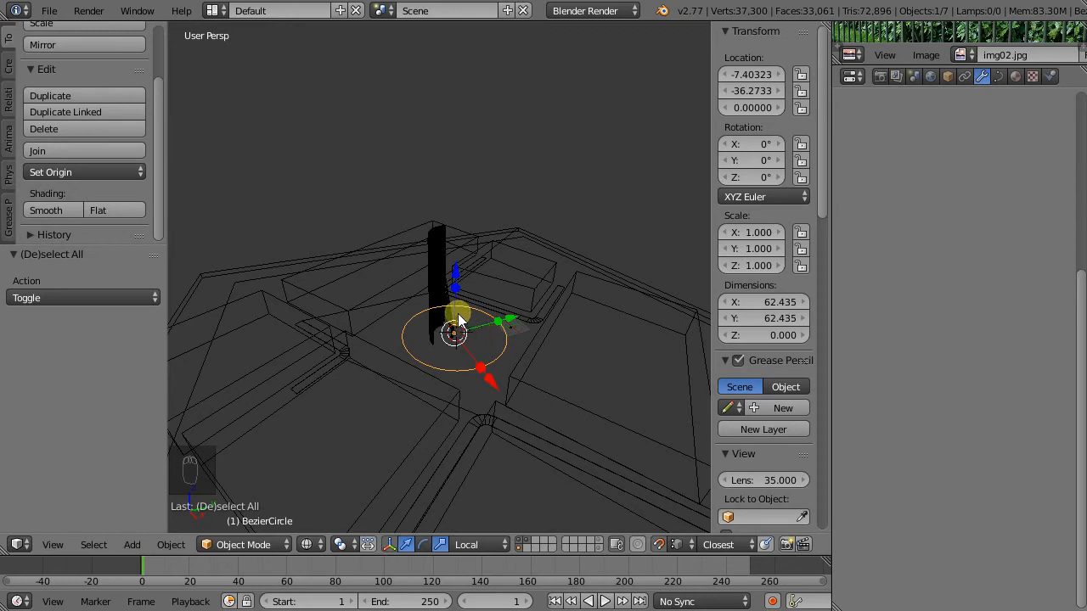
- Add a new Bezier circle near the original circle's centre and scale it by about 30.9, seen from above
key(ctrl+1)
scroll(453, 299, up, 5)
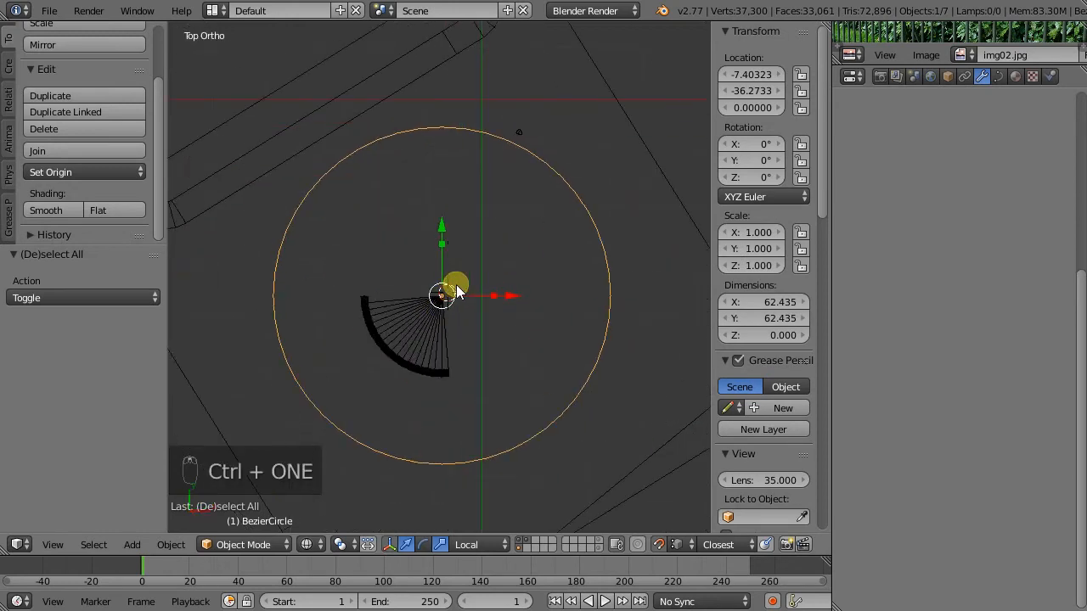
key(shift+a)
mouse_move(431, 303)
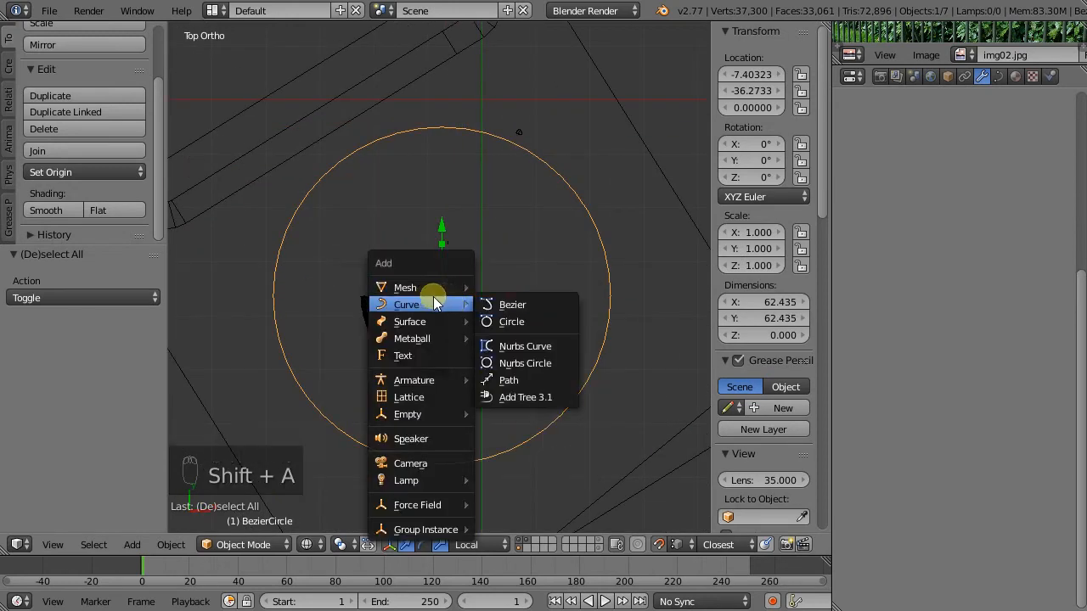
click(486, 321)
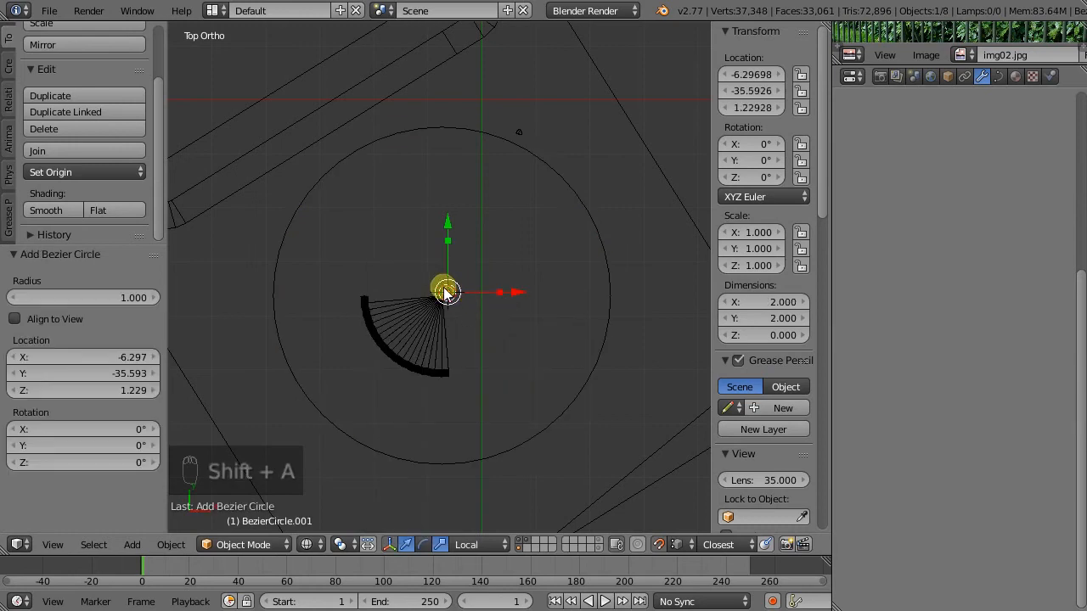
key(s)
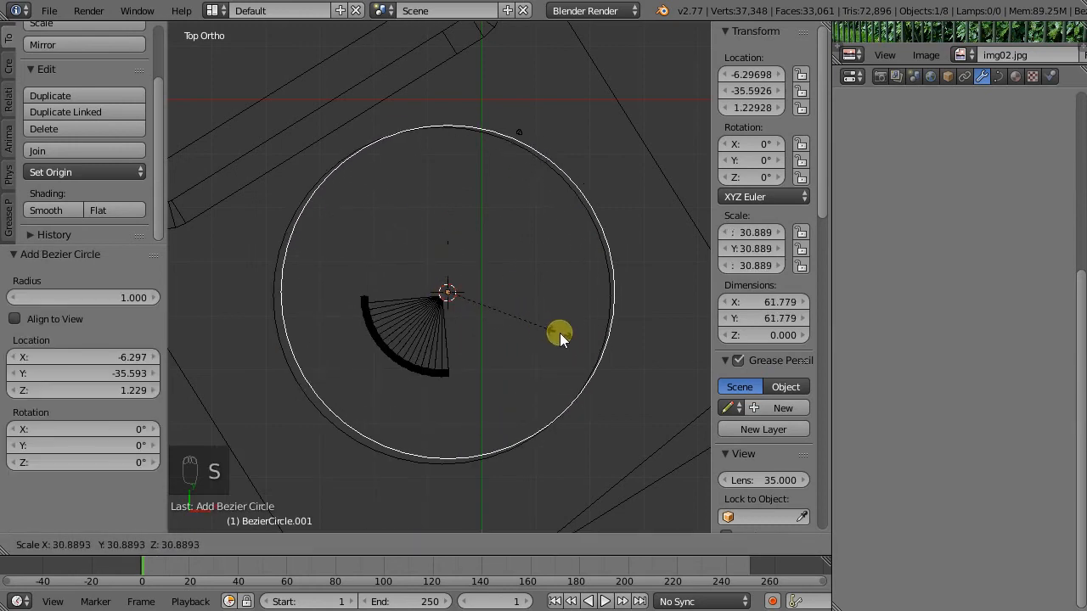
click(559, 333)
- Select the railing and set its Curve modifier object to BezierCircle.001
right_click(470, 356)
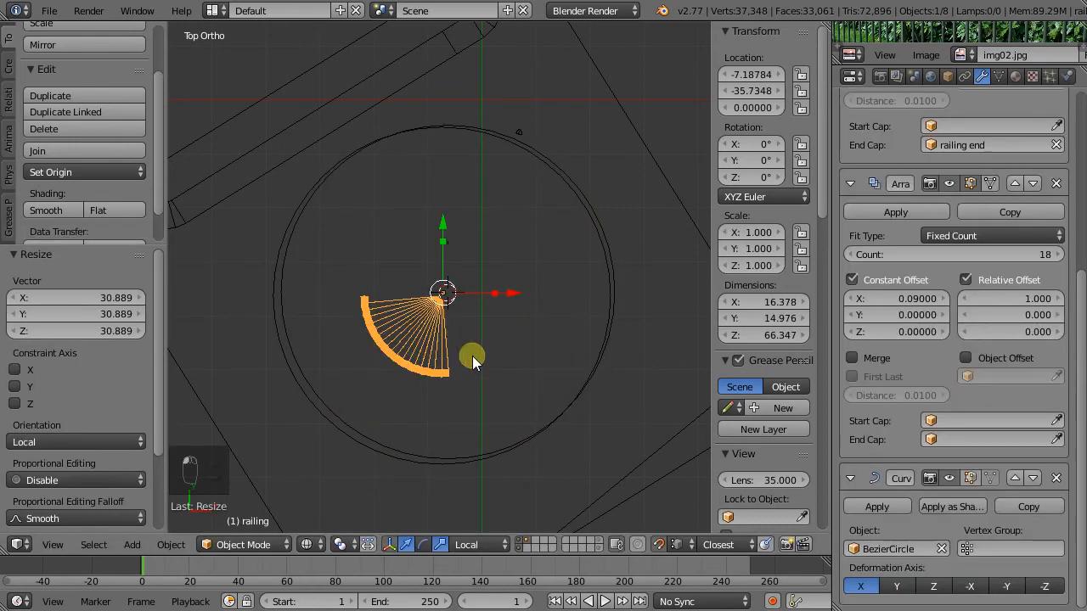
click(913, 549)
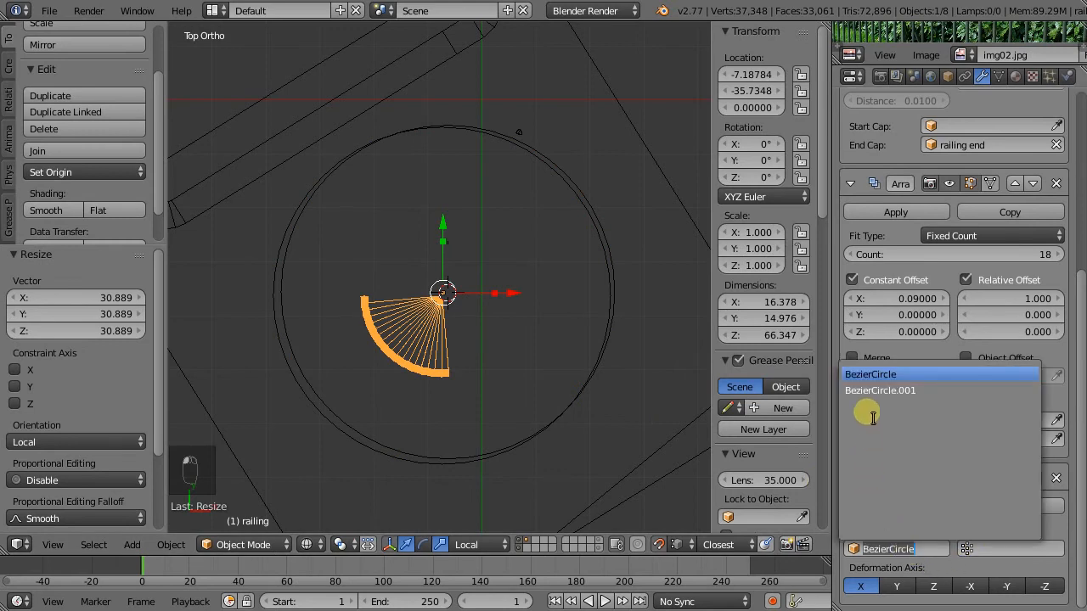
click(875, 391)
scroll(513, 457, up, 1)
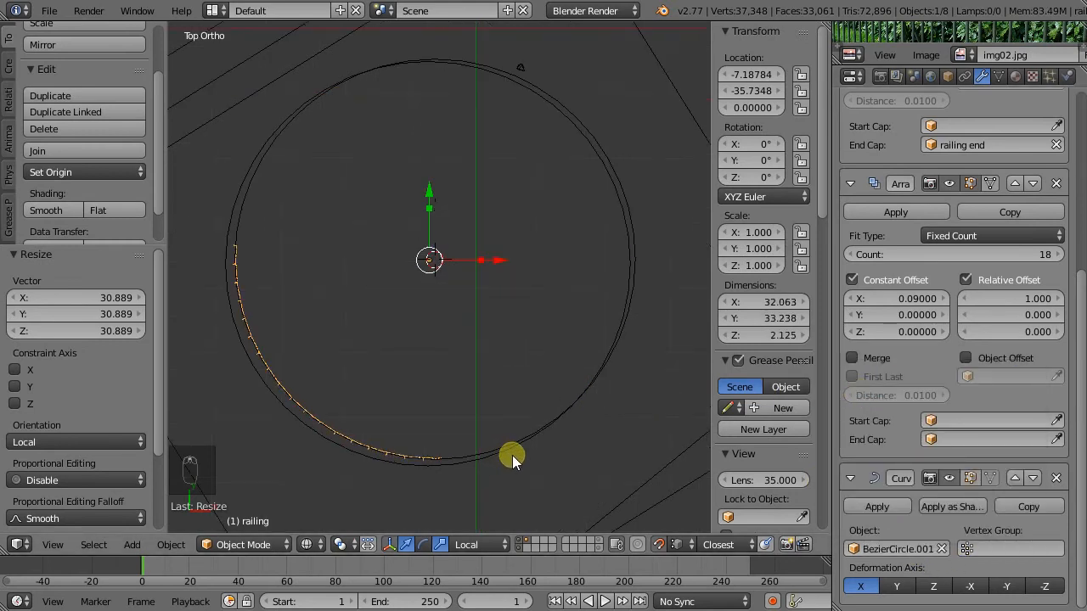
- Delete the original Bezier circle, keeping the new scaled one
right_click(477, 449)
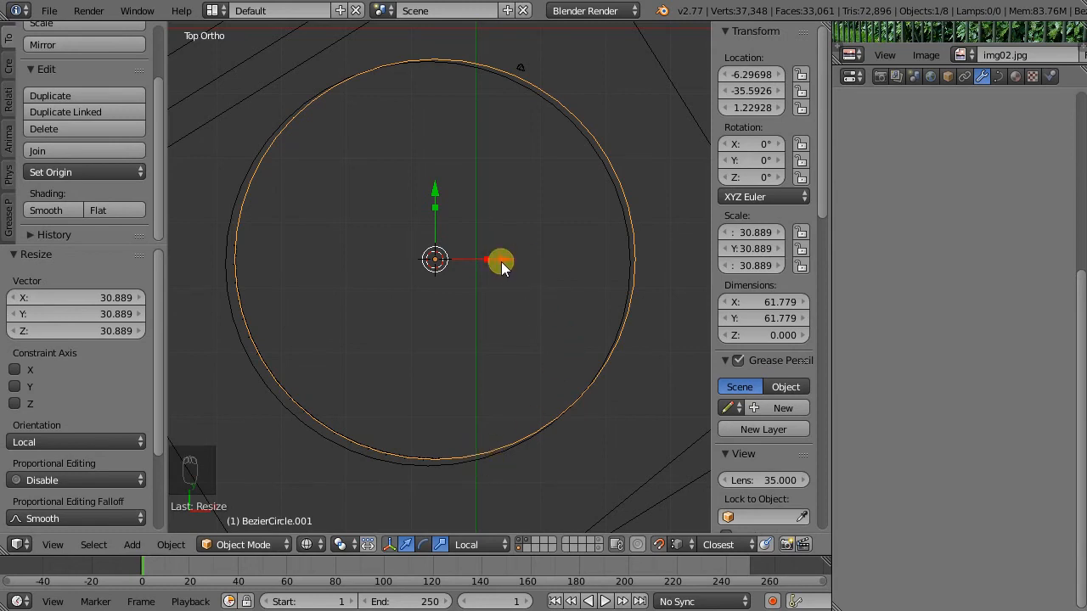
scroll(489, 434, down, 1)
middle_drag(464, 458, 464, 371)
scroll(463, 371, up, 5)
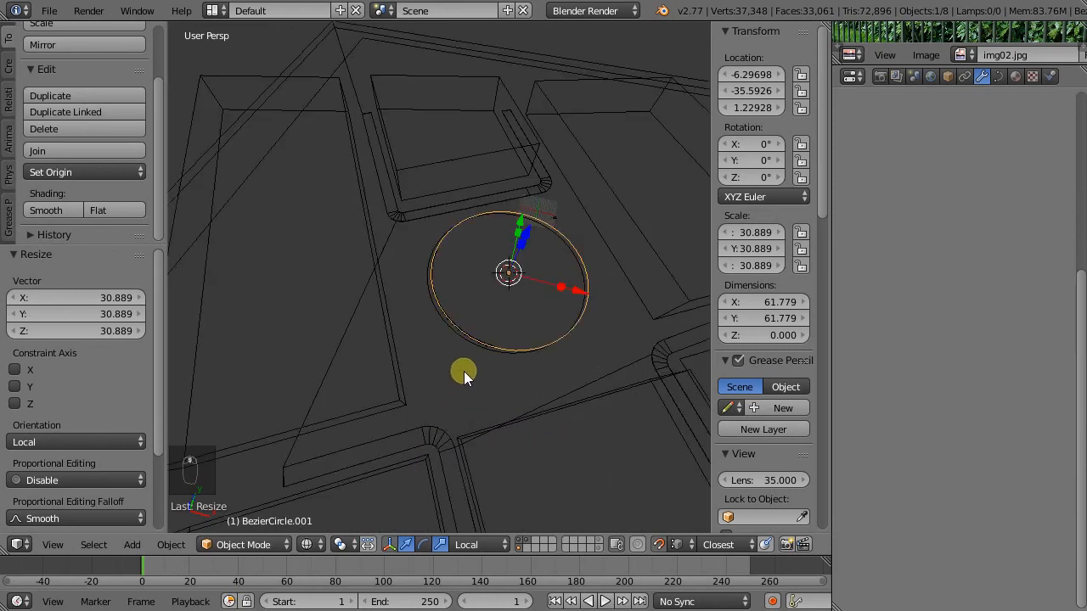
right_click(453, 342)
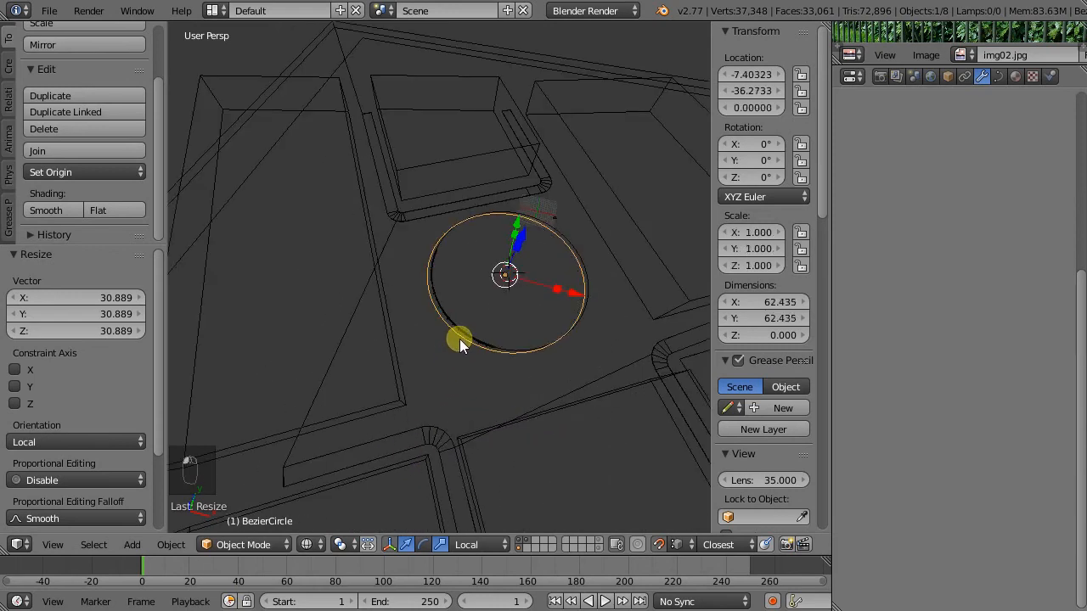
key(x)
click(449, 328)
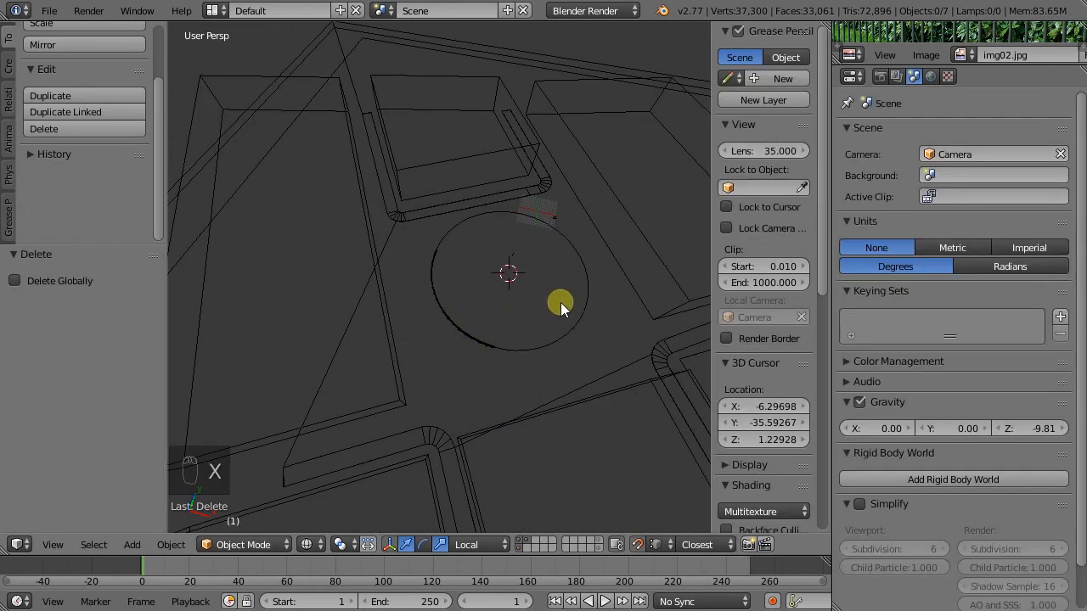
- Select the remaining Bezier circle, switch to solid shading, and examine how the railing follows the curve
right_click(499, 348)
scroll(481, 341, up, 8)
scroll(479, 347, down, 4)
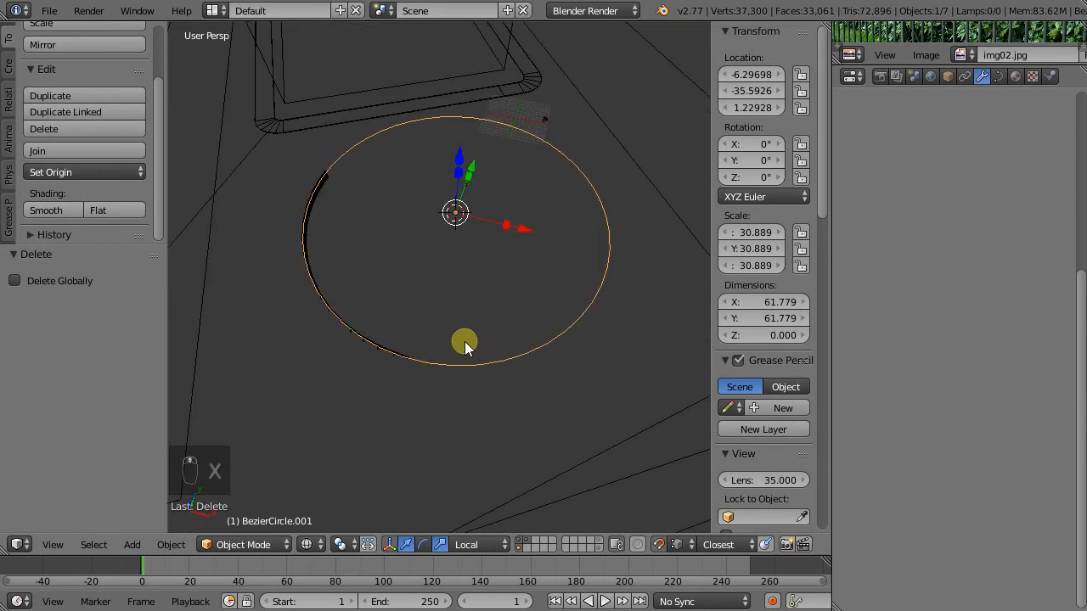
key(z)
middle_drag(373, 340, 310, 299)
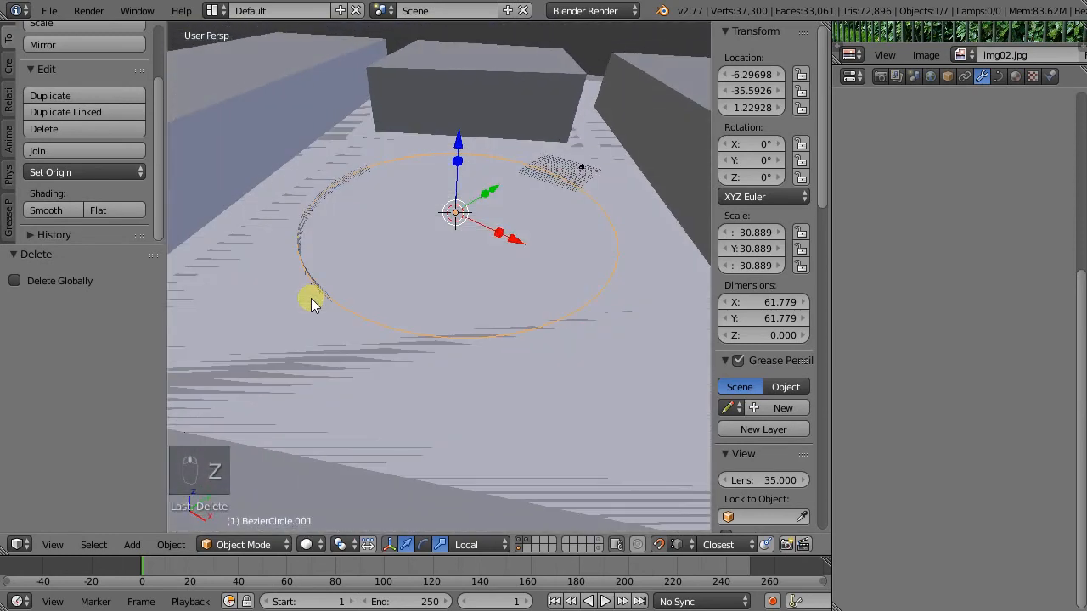
scroll(313, 276, up, 5)
scroll(313, 280, down, 5)
scroll(313, 271, up, 5)
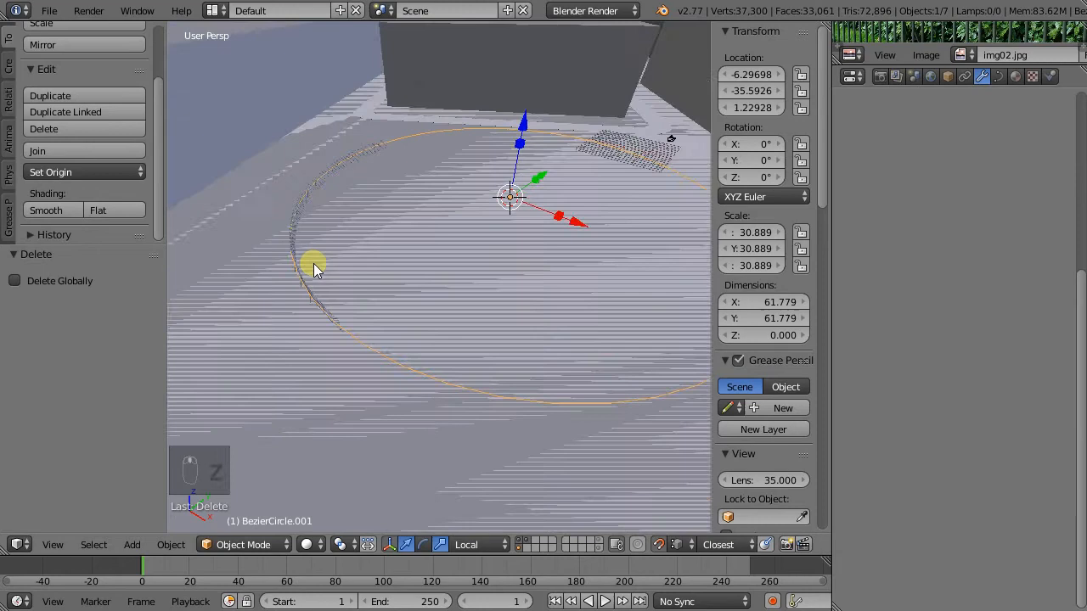
scroll(312, 251, down, 8)
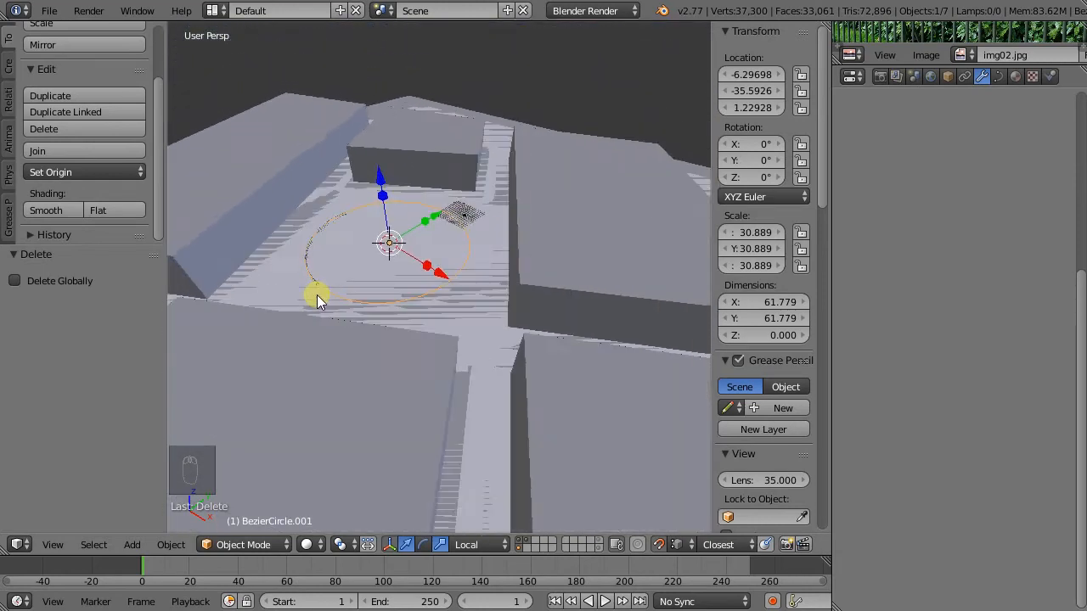
scroll(309, 263, up, 5)
scroll(308, 253, down, 3)
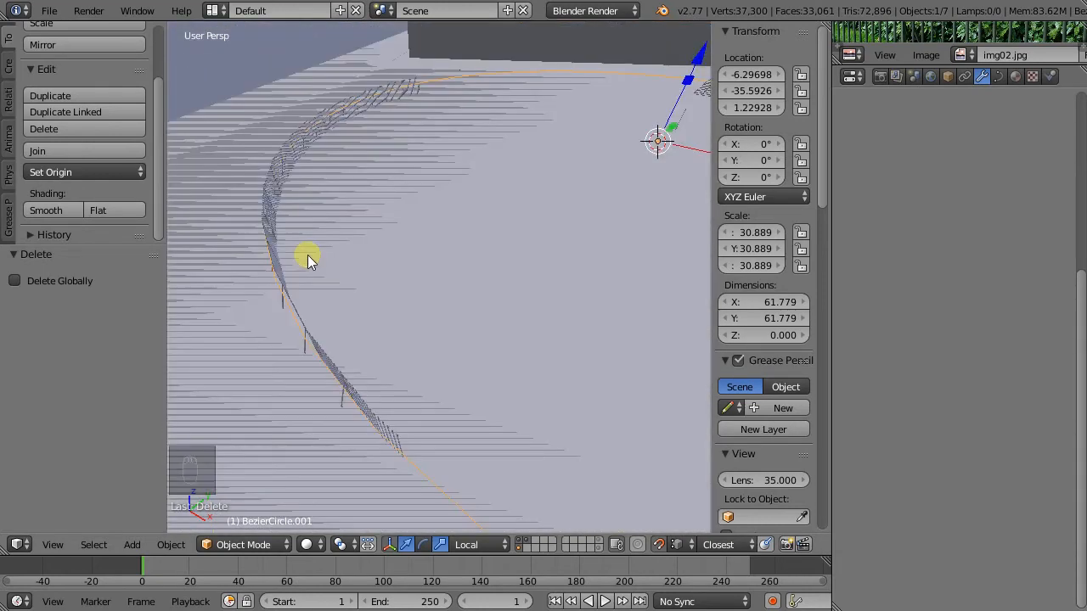
scroll(307, 265, down, 2)
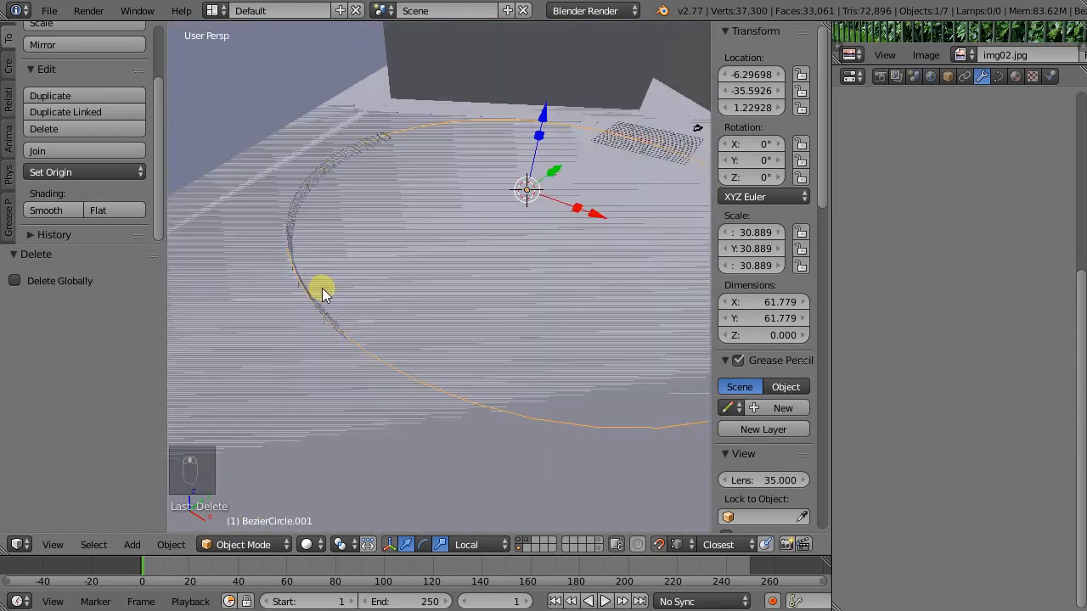
middle_drag(317, 310, 310, 281)
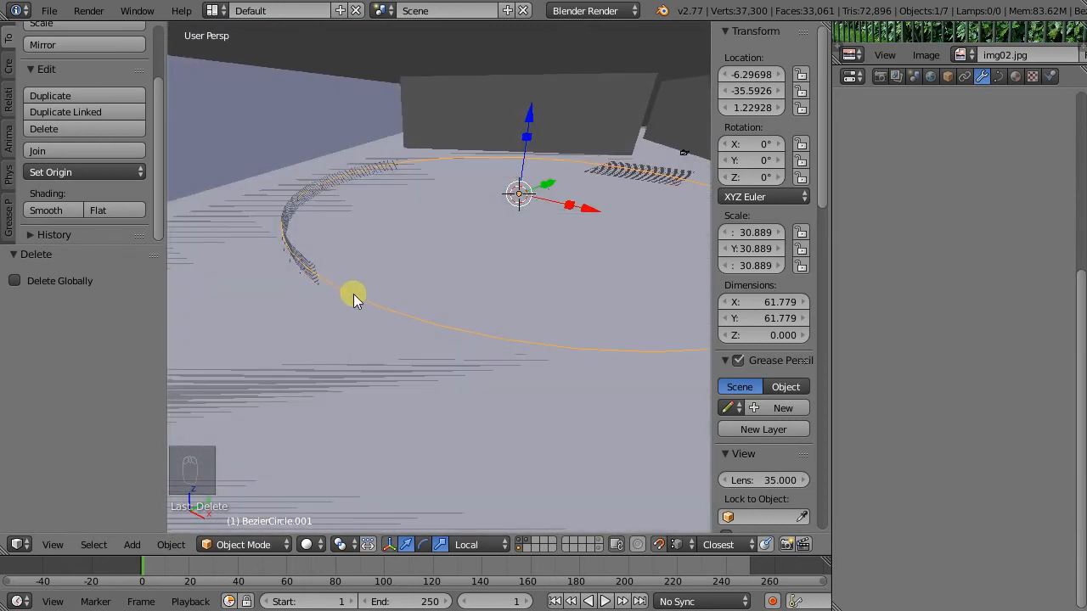
- Switch the direction of the new Bezier circle in Edit Mode and return to Object Mode
right_click(403, 314)
right_click(404, 316)
right_click(403, 316)
click(265, 544)
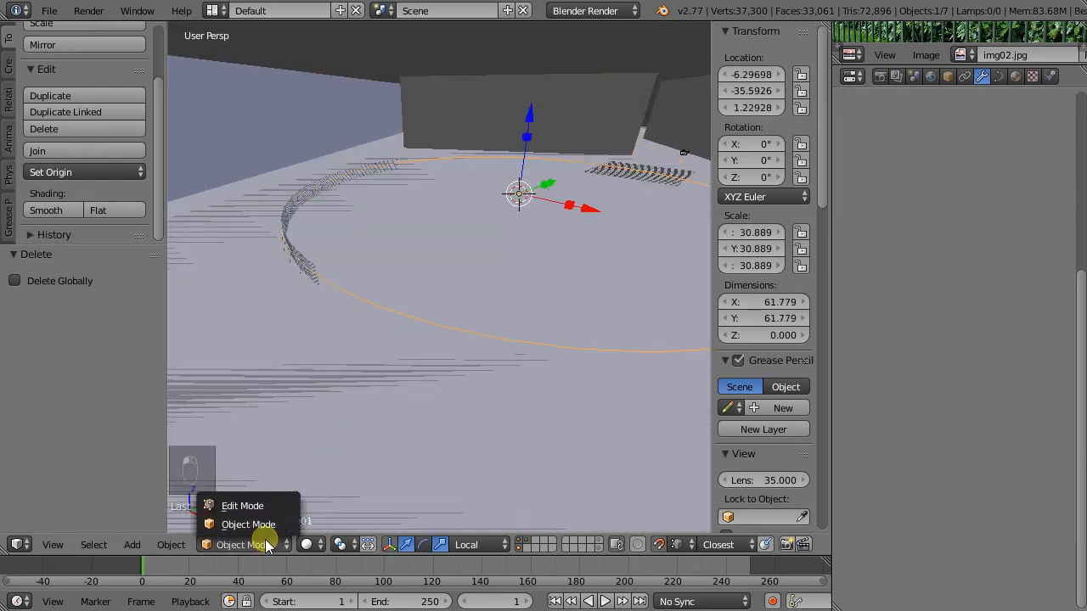
click(253, 506)
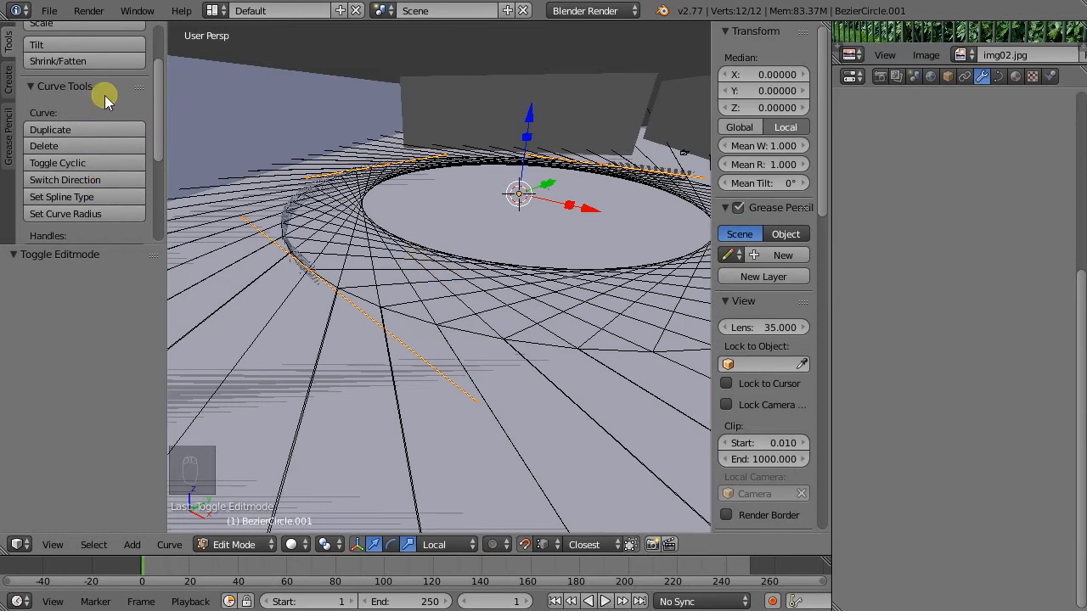
scroll(106, 134, up, 1)
click(66, 214)
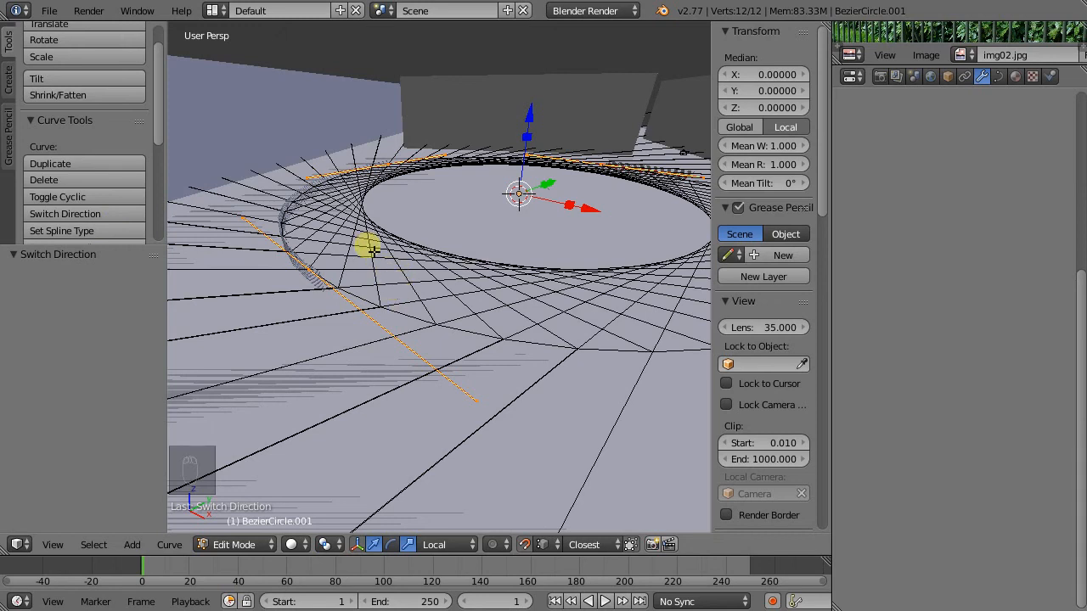
key(Tab)
- Select the railing and toggle the Curve modifier's viewport display off and on to compare its shape
middle_drag(342, 243, 311, 272)
click(307, 285)
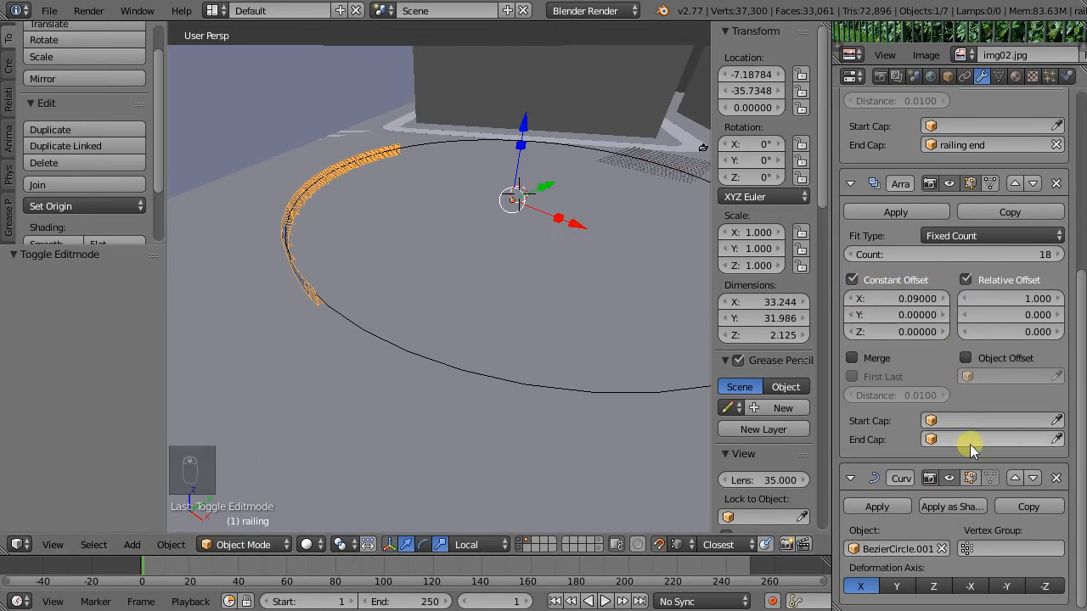
click(949, 478)
click(950, 479)
click(951, 479)
click(950, 479)
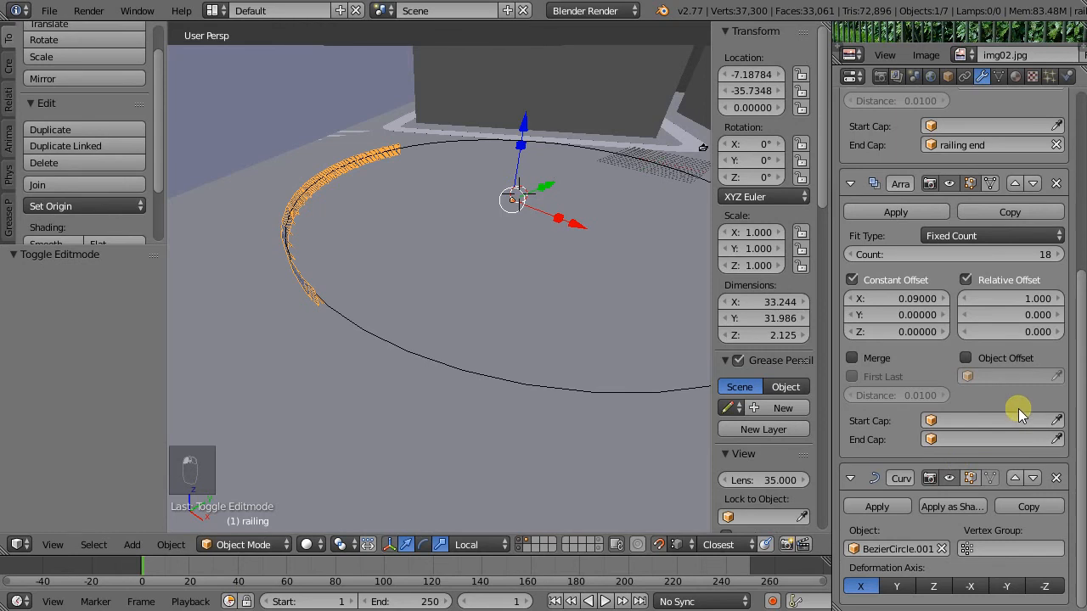
- Set the second Array modifier's count to 68 to extend the railing around the circle, and inspect the ring
scroll(438, 308, down, 12)
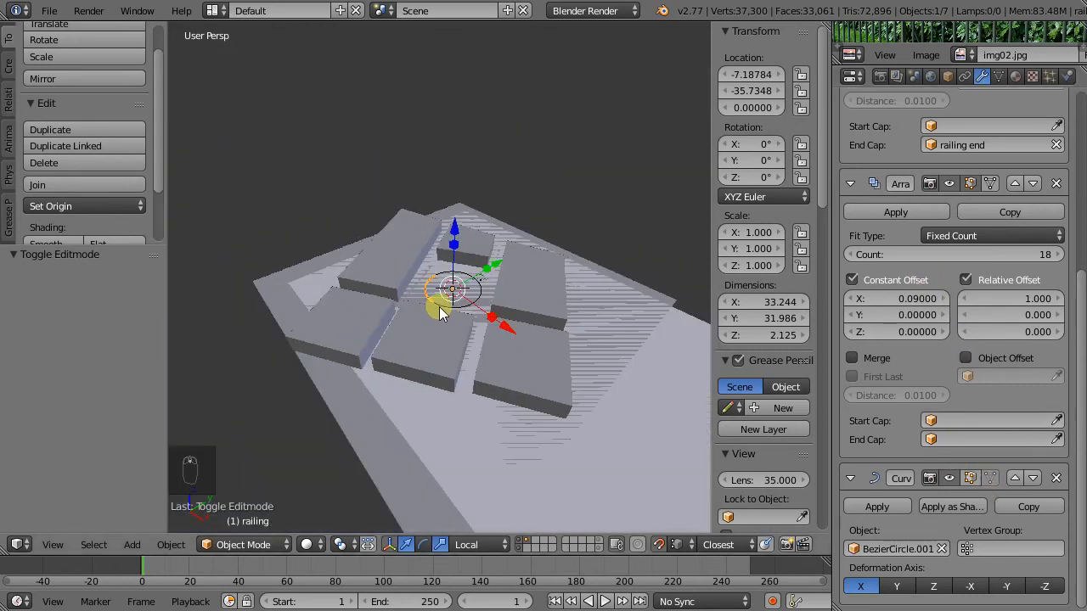
scroll(437, 308, up, 4)
drag(985, 250, 1033, 249)
scroll(424, 236, up, 6)
scroll(417, 243, down, 3)
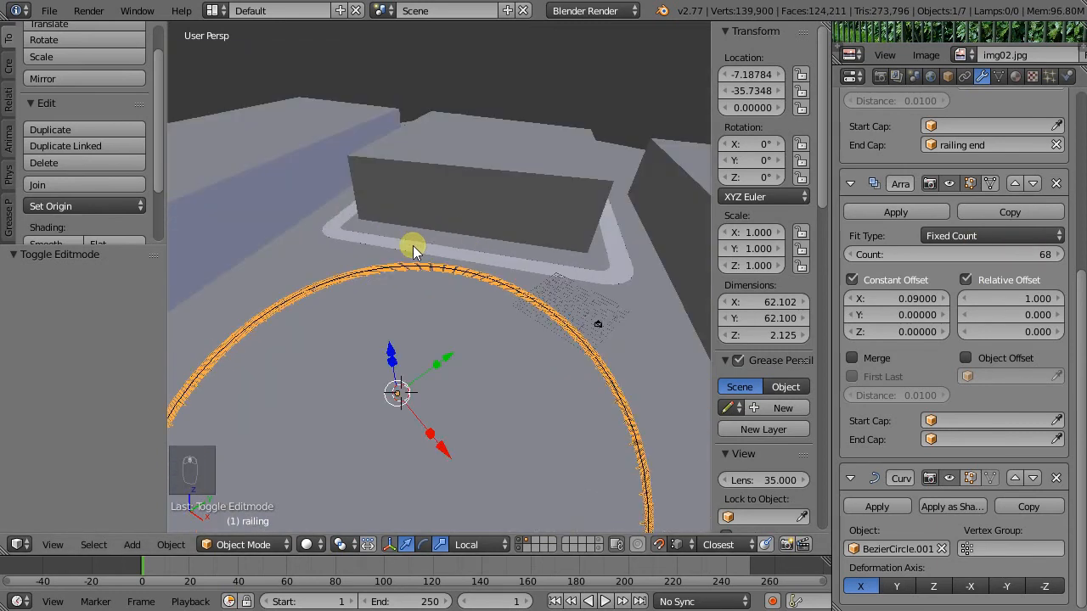
scroll(349, 260, down, 5)
scroll(315, 304, up, 10)
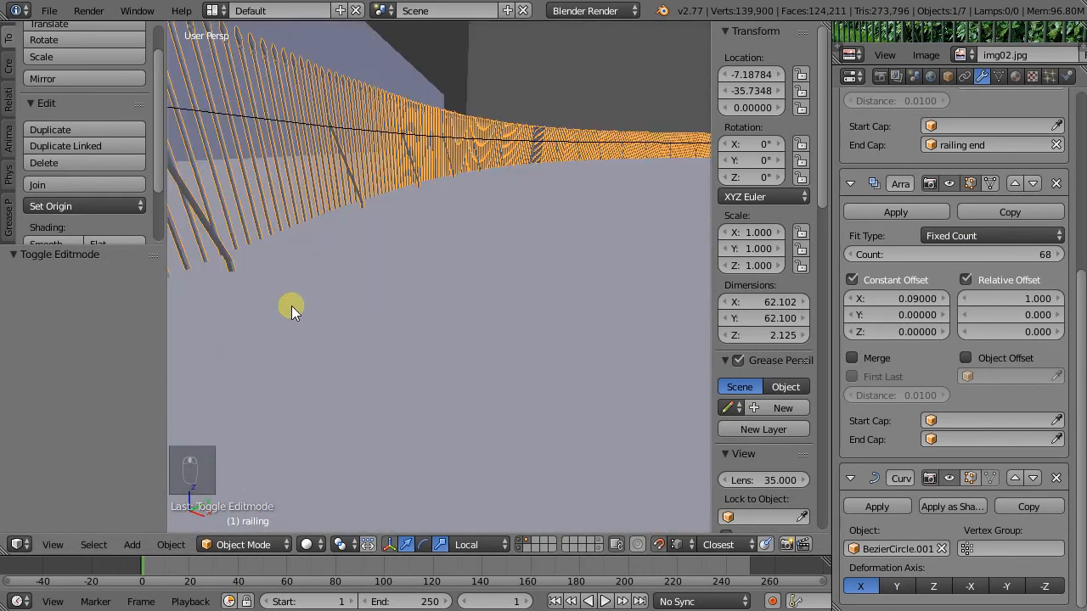
scroll(361, 250, down, 5)
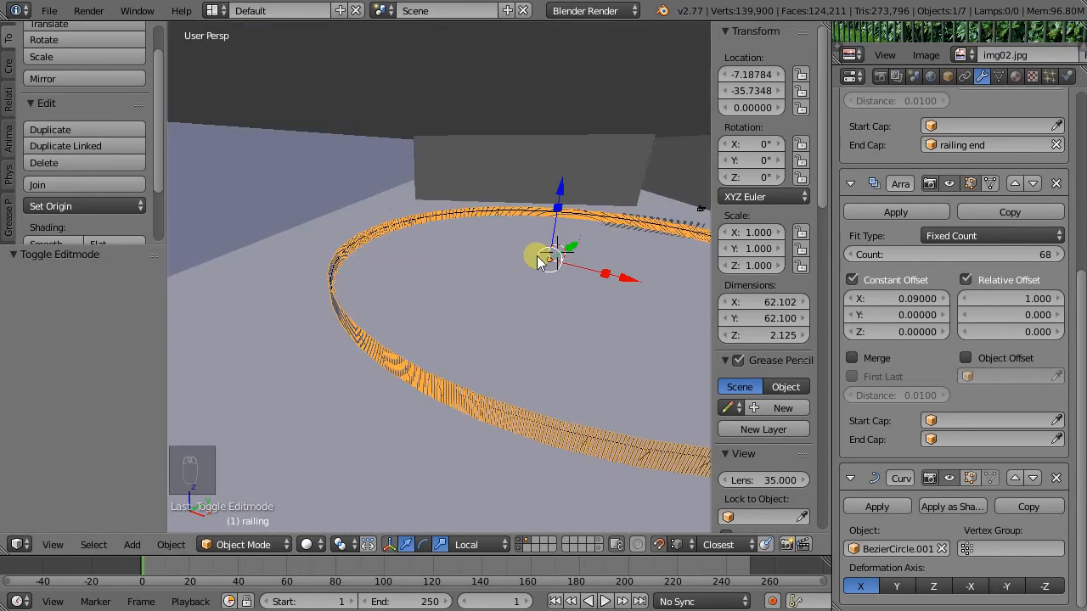
middle_drag(332, 259, 569, 266)
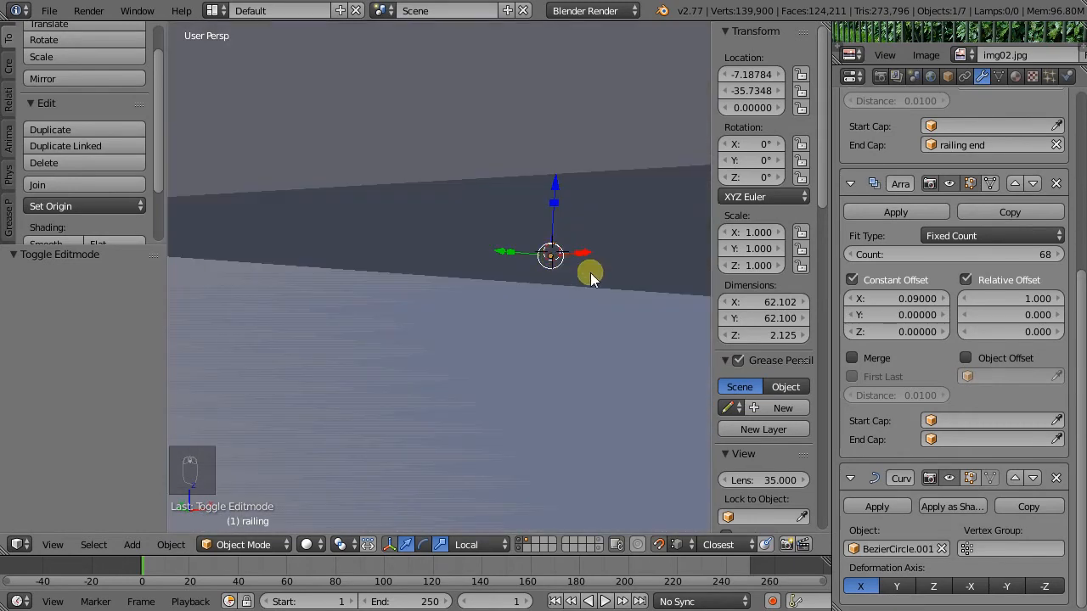
- Enlarge the image editor area and fit the railing reference photo inside it
middle_drag(491, 228, 582, 286)
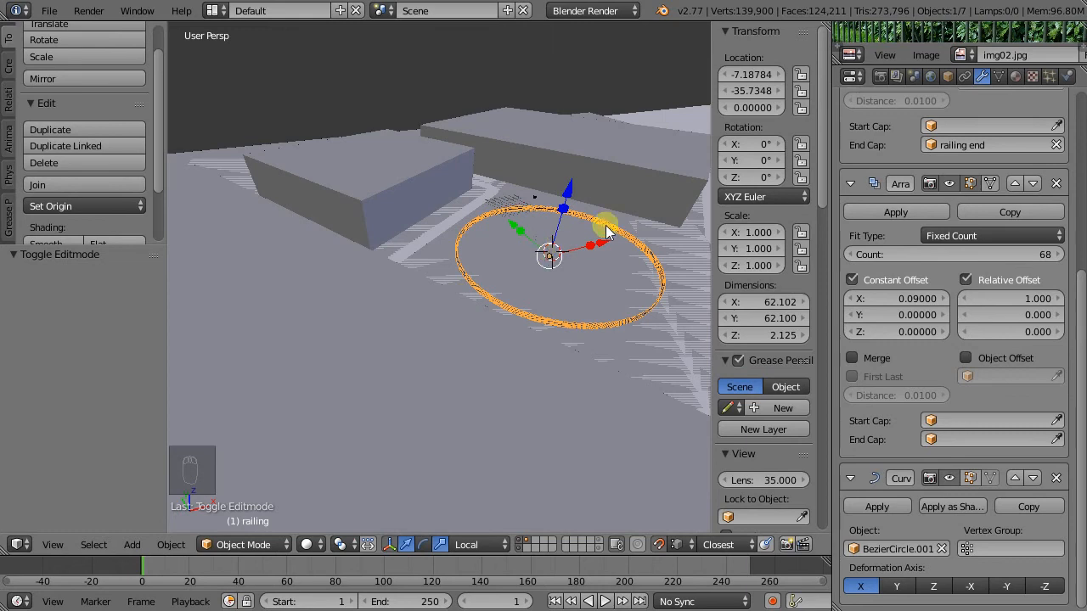
drag(896, 67, 908, 315)
scroll(895, 197, down, 3)
scroll(895, 197, up, 1)
middle_drag(910, 245, 937, 185)
scroll(937, 186, down, 1)
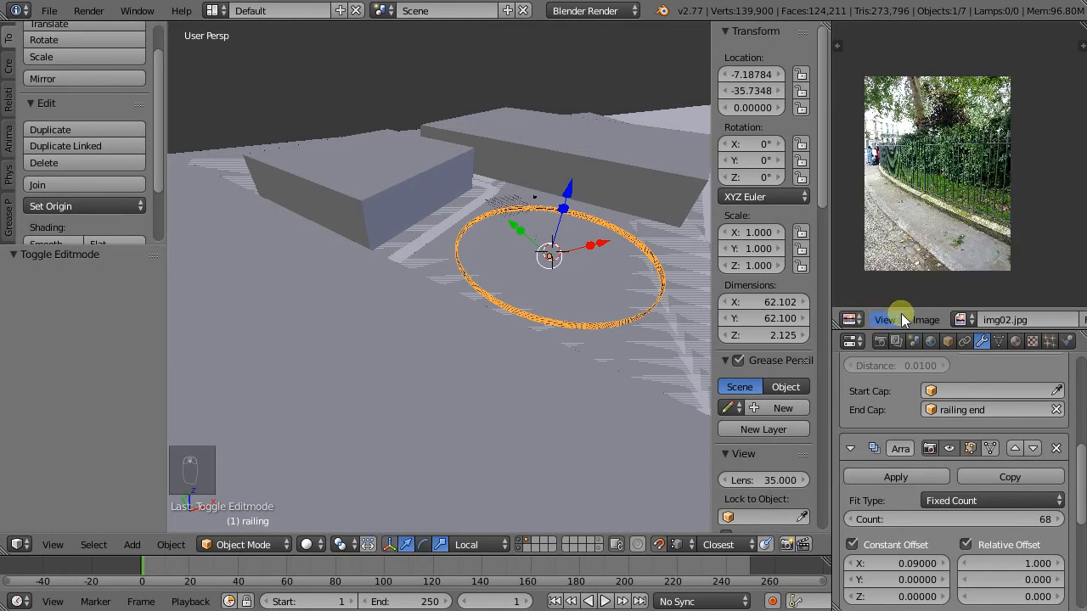
- Load trees.PNG into the image editor with the file thumbnails shown, and zoom in on the round garden
middle_drag(964, 315, 893, 319)
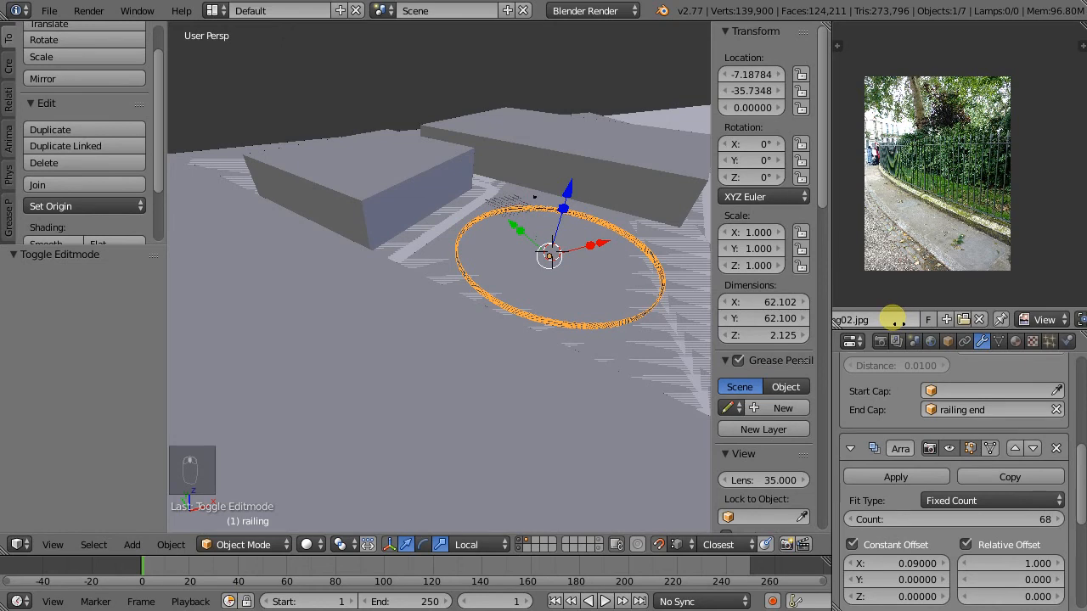
click(964, 320)
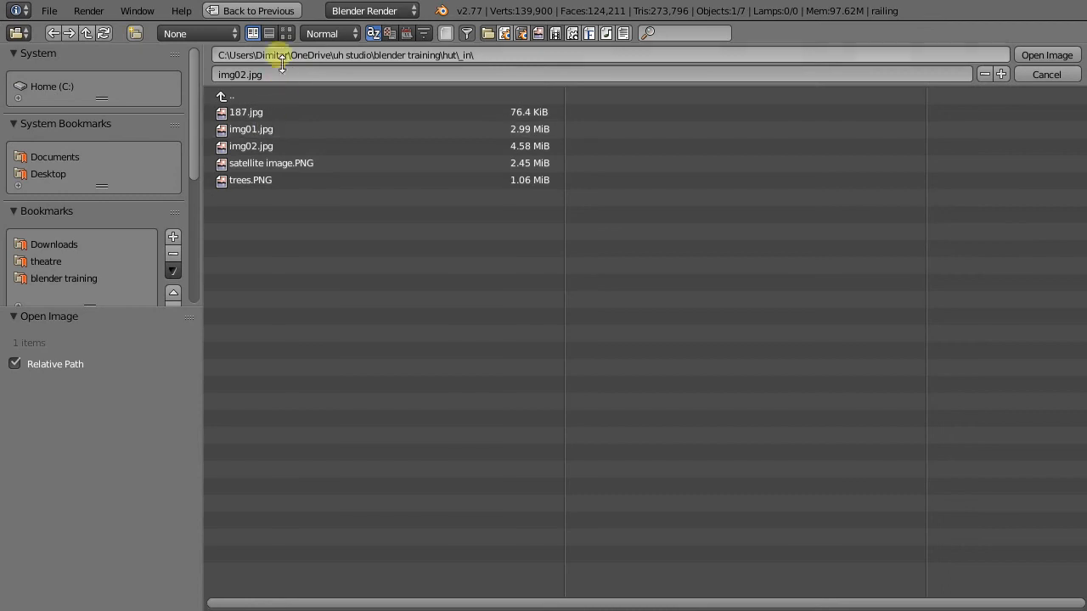
click(286, 33)
double_click(896, 167)
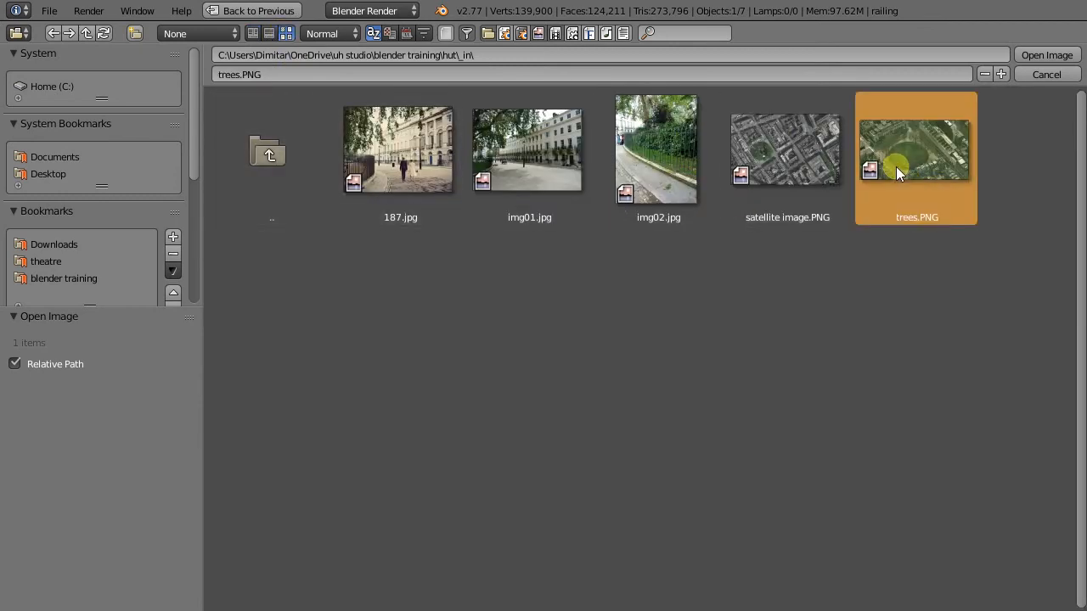
scroll(994, 196, up, 10)
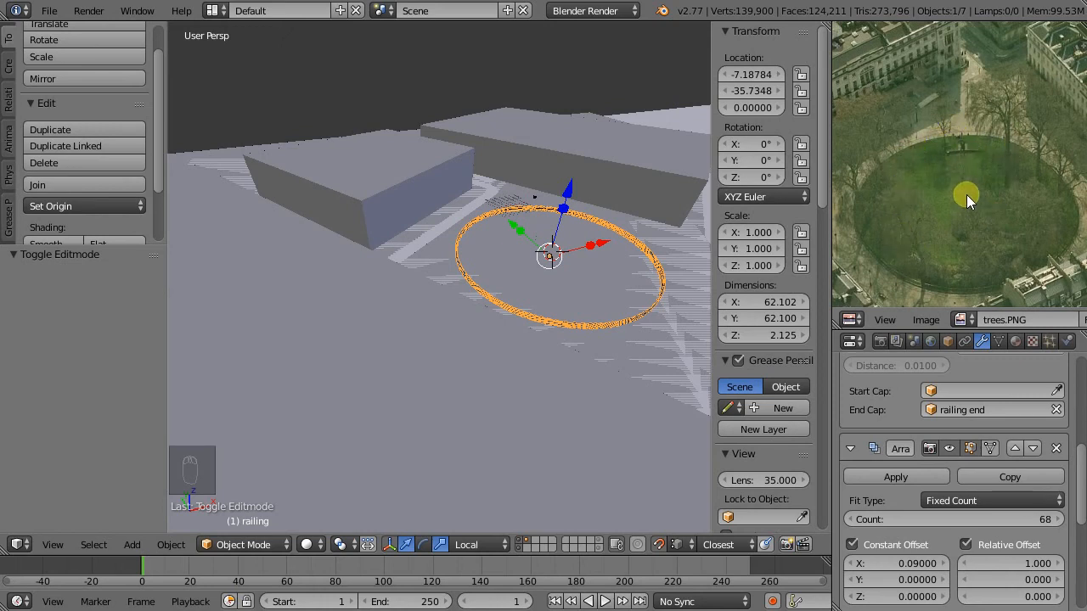
- Switch to the empty third layer and add a tree with the Sapling Add Tree 3.1 curve tool
middle_drag(539, 254, 680, 262)
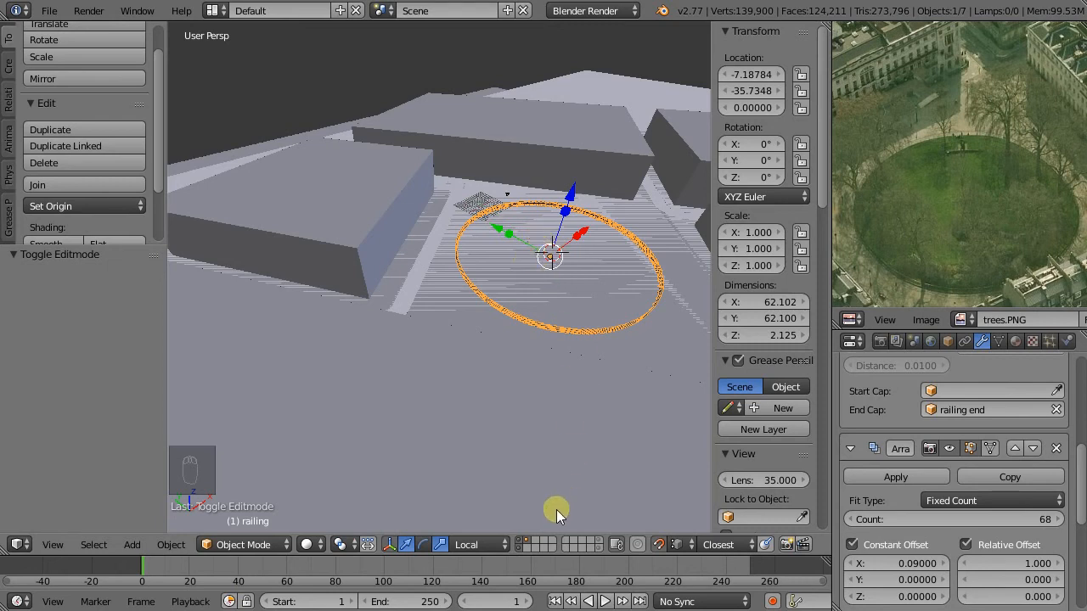
click(525, 547)
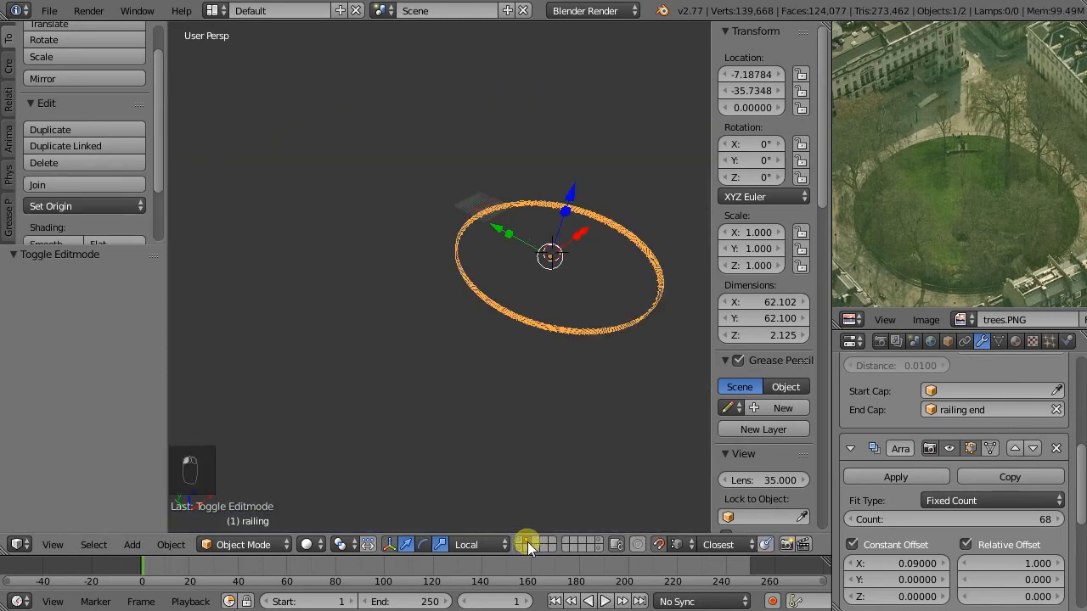
click(533, 541)
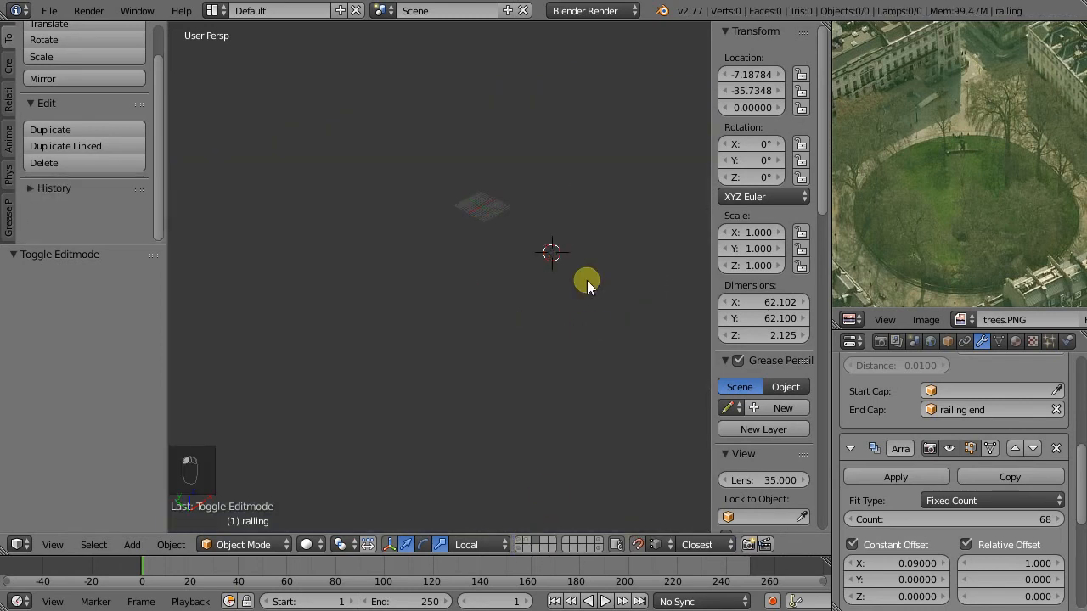
key(shift+a)
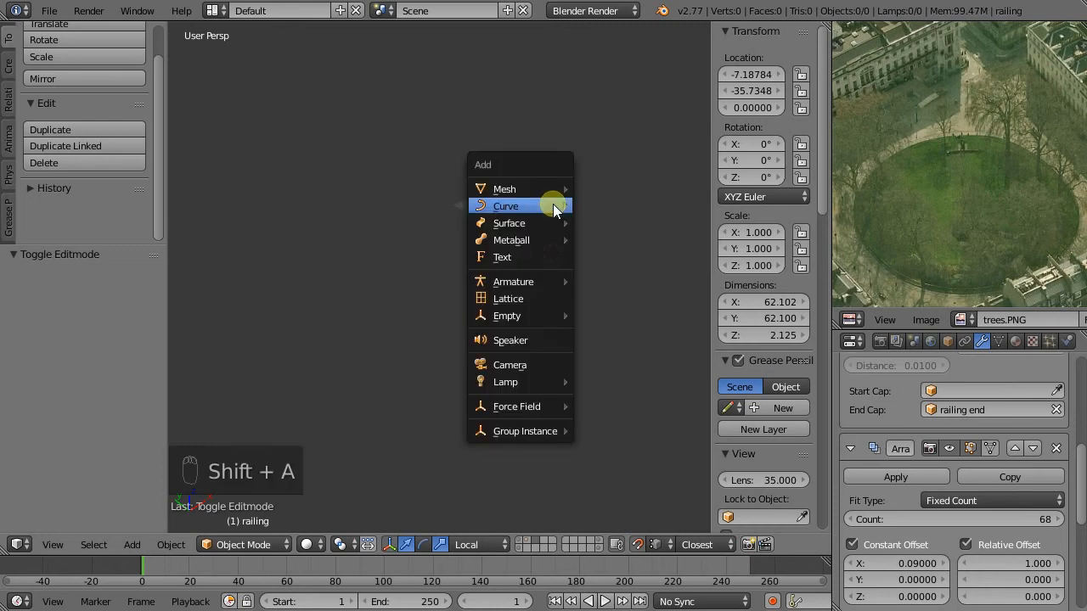
mouse_move(555, 208)
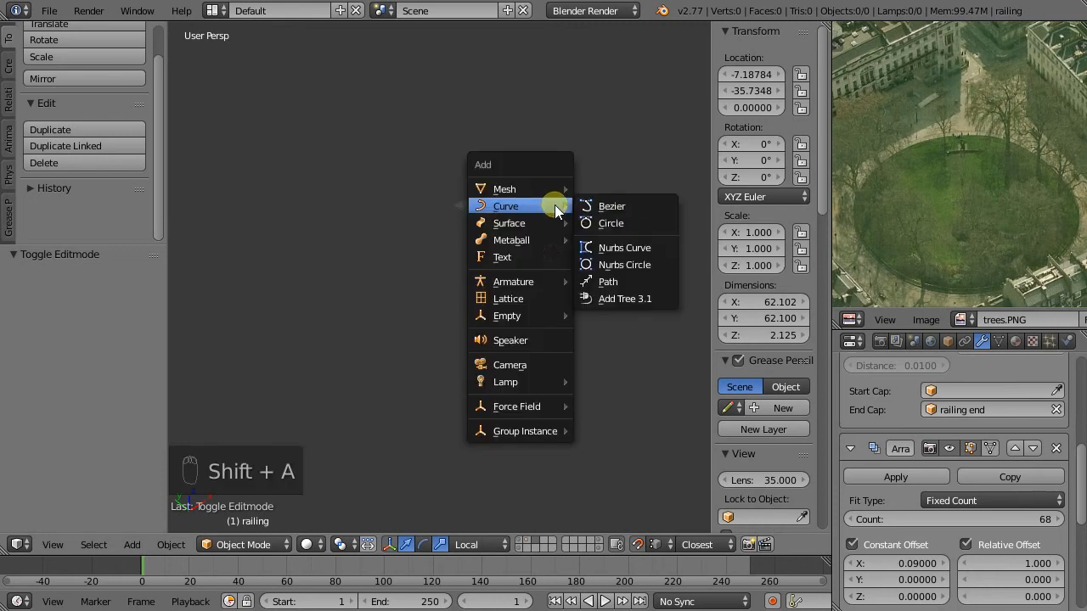
click(620, 299)
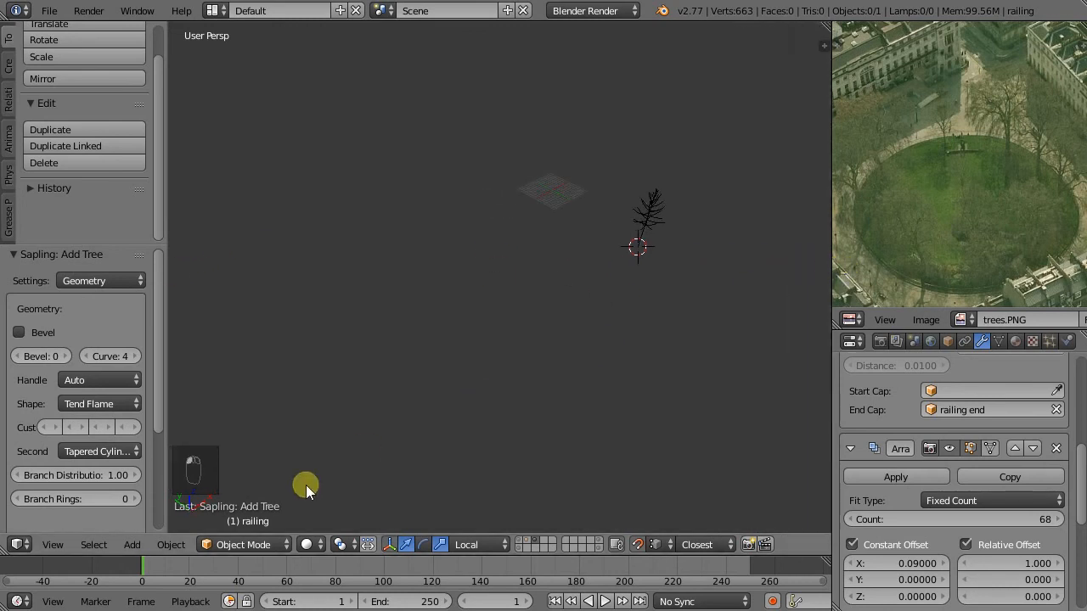
- Enlarge the 3D view, then widen and heighten the Sapling settings area so its options are readable
drag(5, 538, 18, 586)
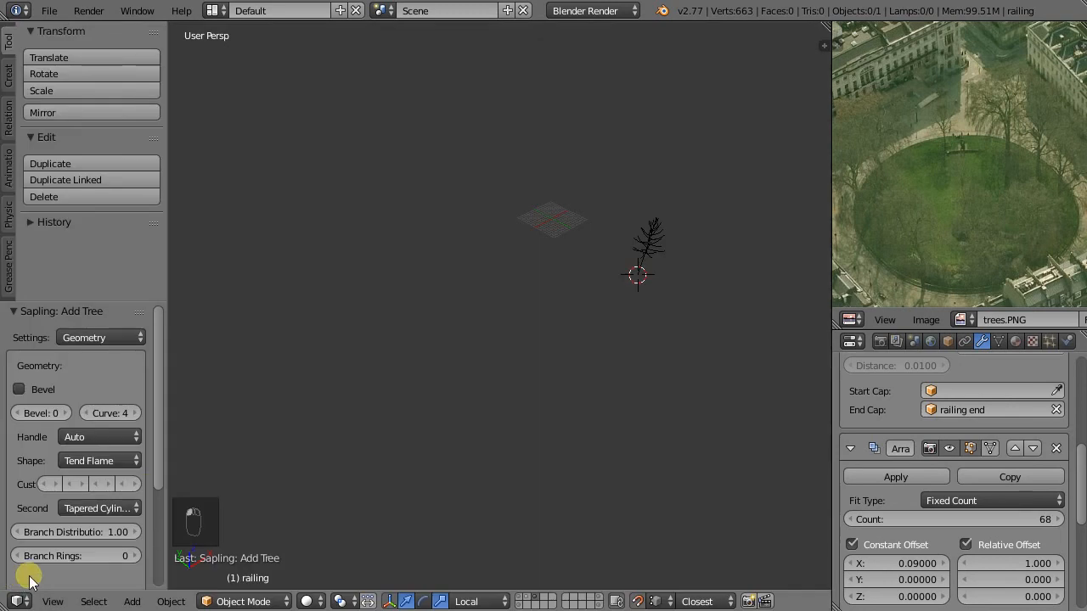
drag(173, 461, 207, 456)
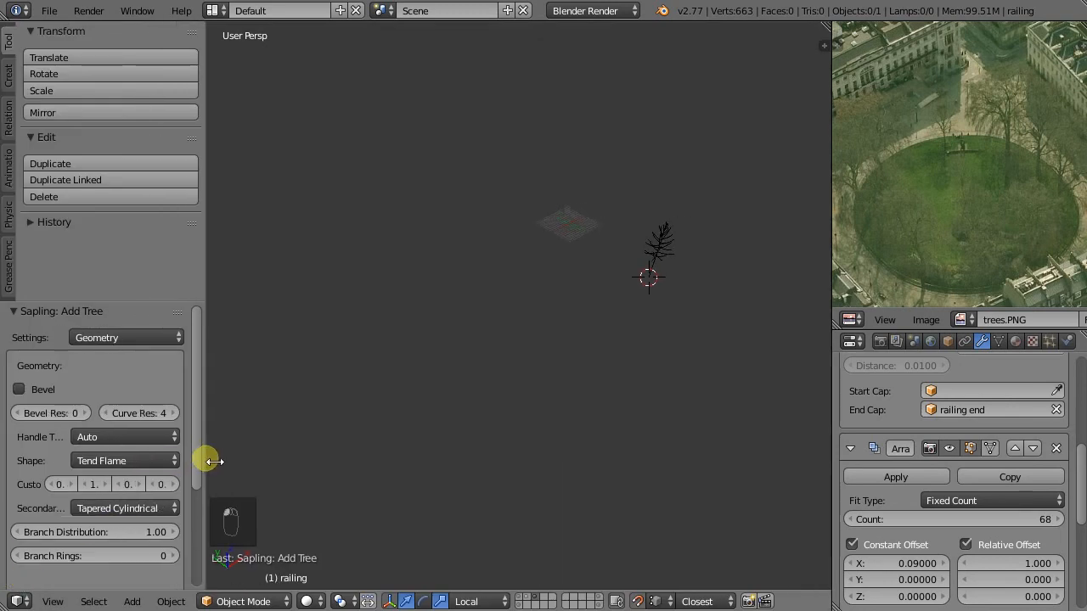
drag(175, 308, 175, 173)
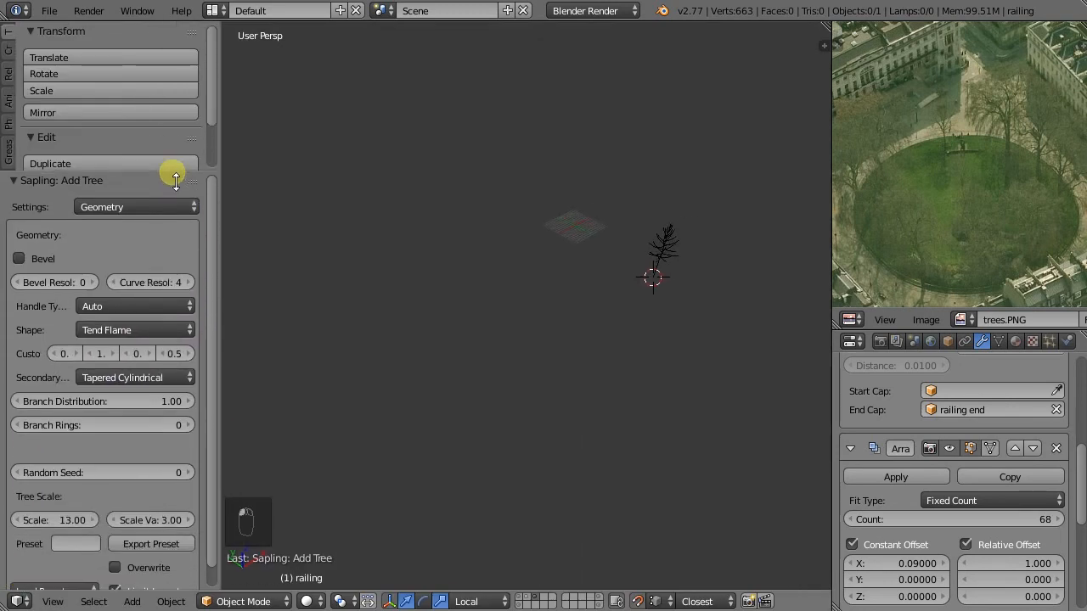
middle_drag(729, 255, 618, 287)
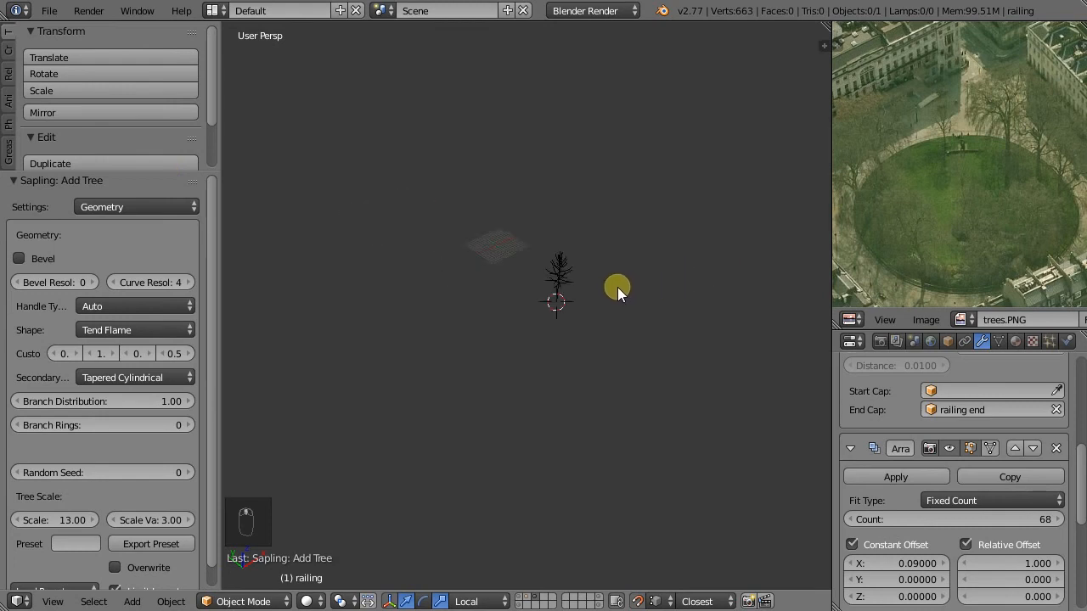
- Load the Small Maple preset for the new tree and inspect its shape
scroll(163, 404, down, 1)
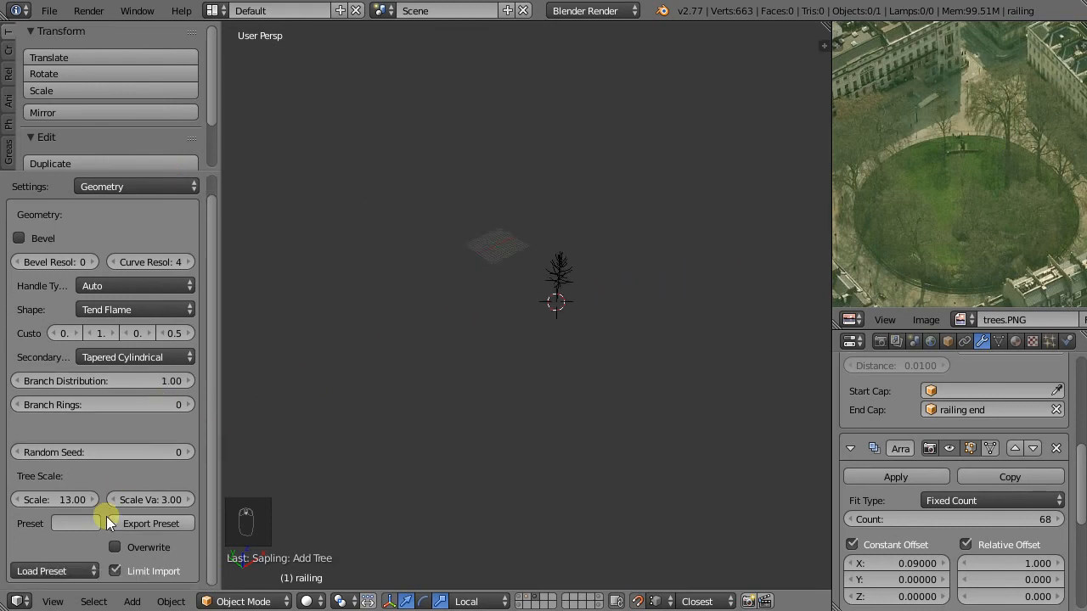
click(39, 574)
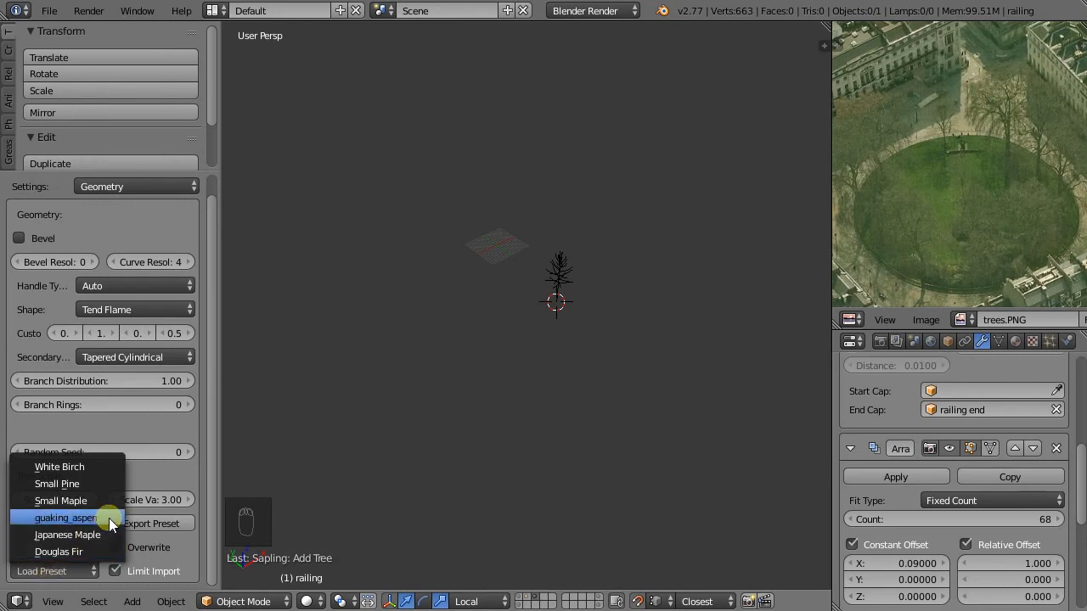
click(95, 500)
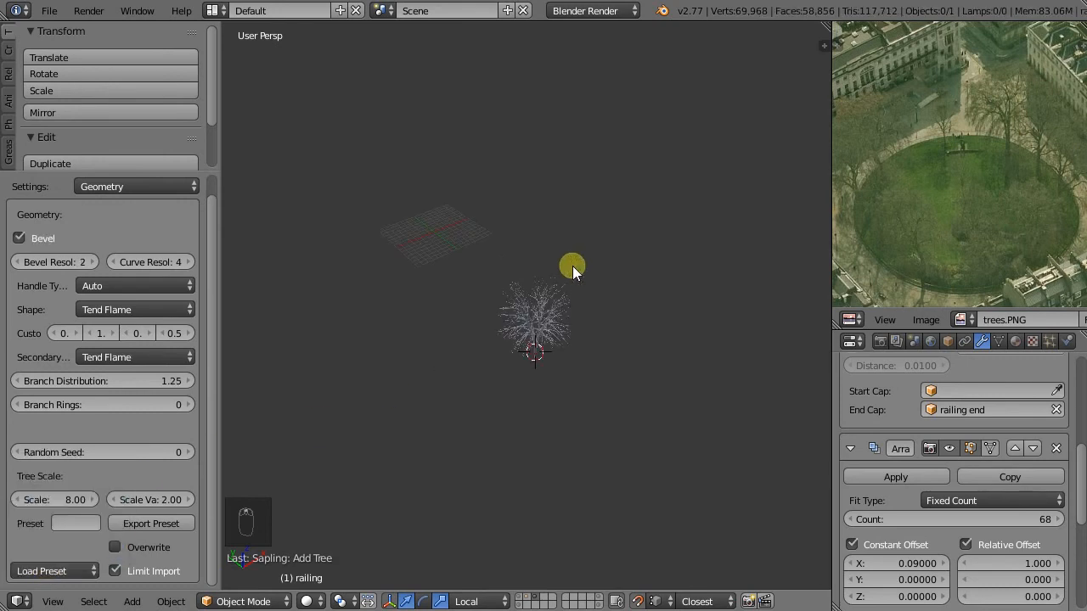
scroll(518, 297, up, 8)
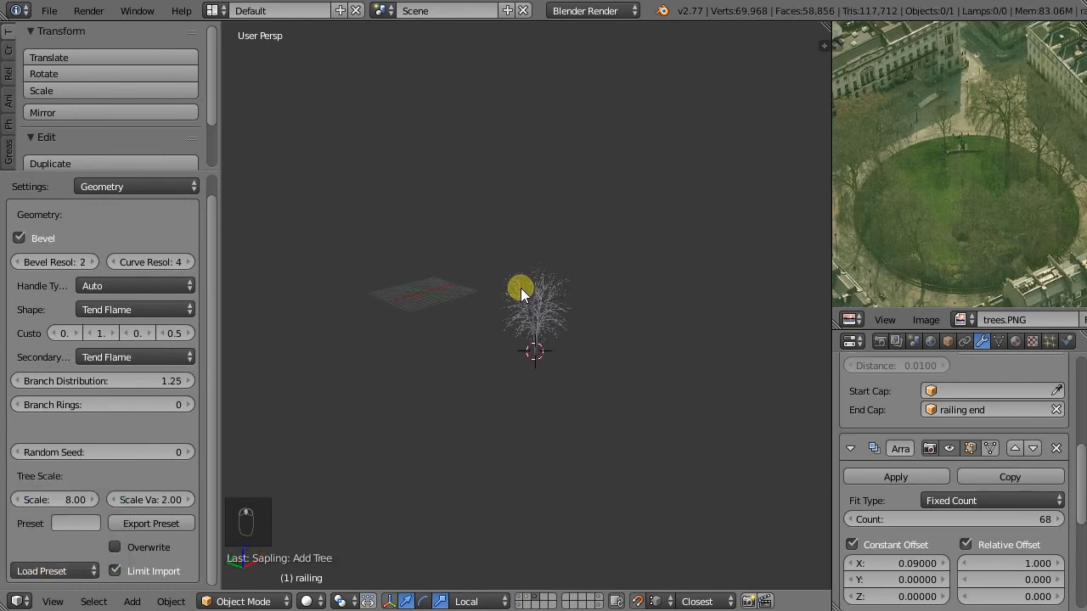
scroll(525, 276, down, 8)
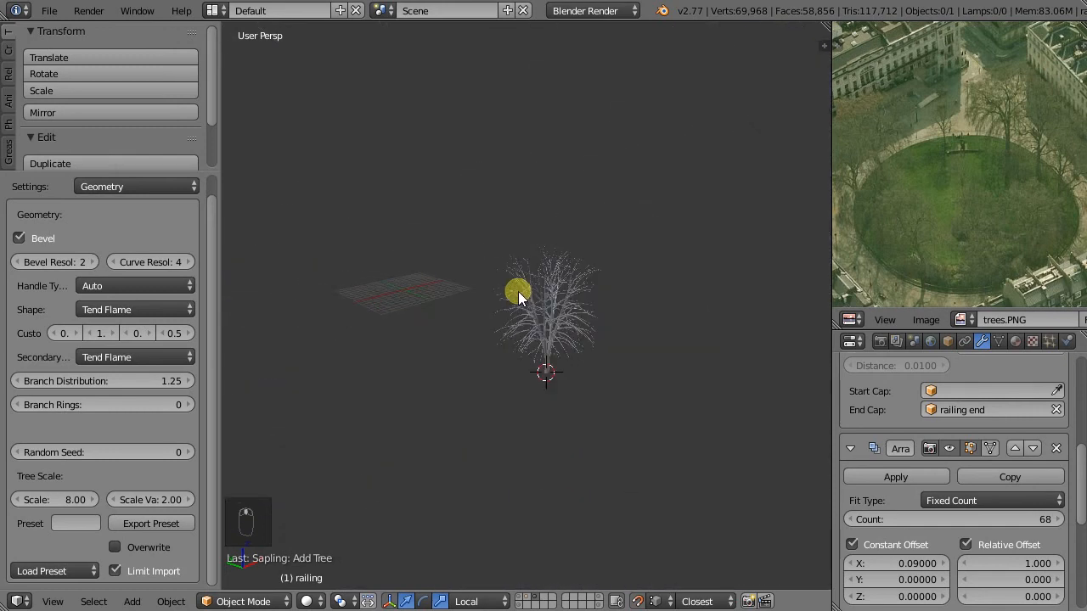
scroll(518, 289, up, 1)
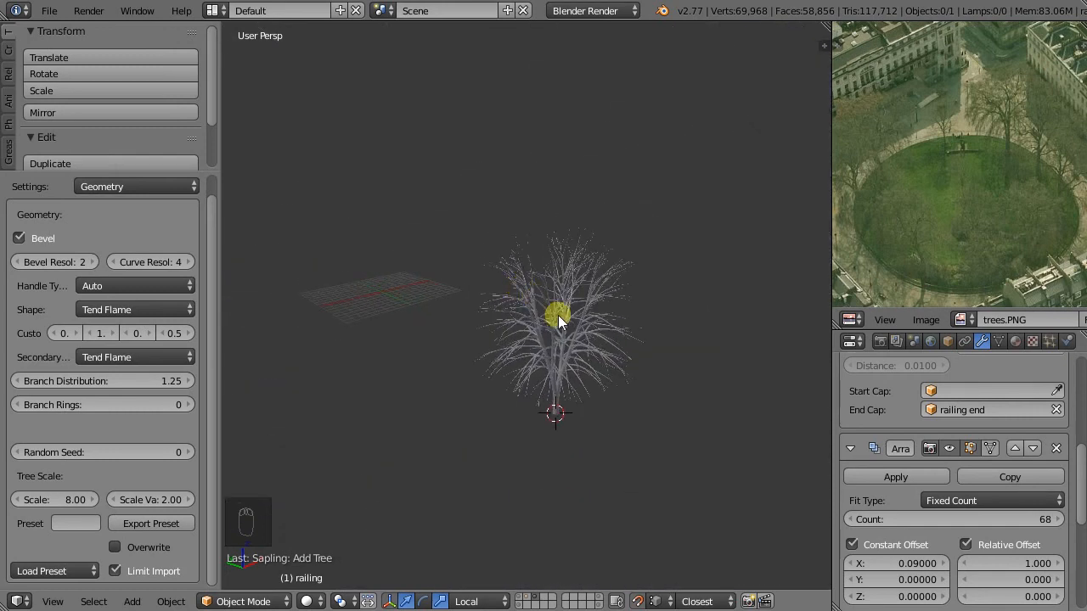
middle_drag(581, 337, 596, 309)
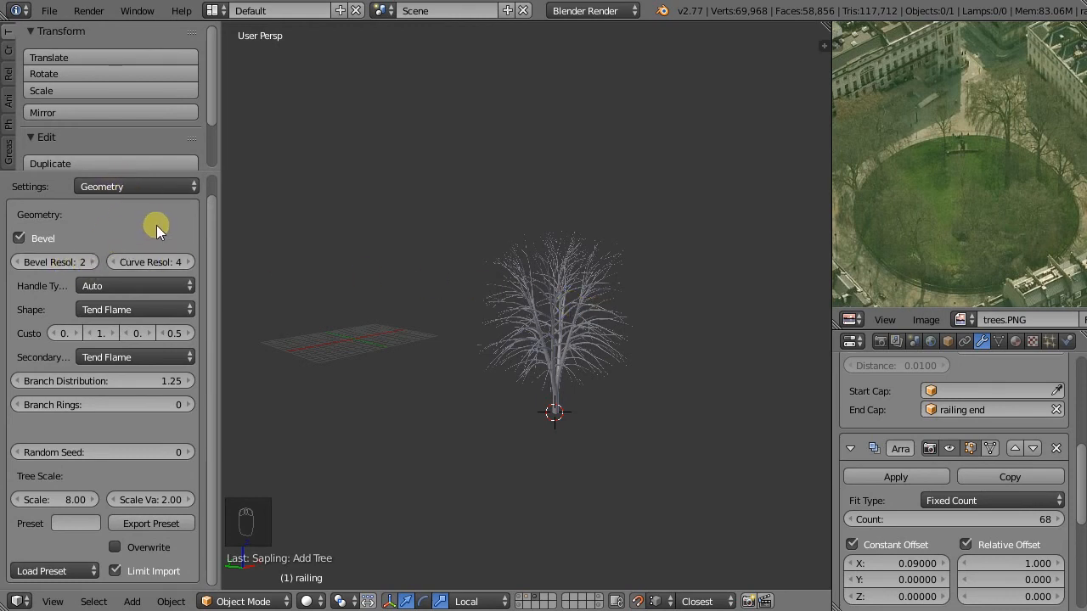
- Browse the Sapling Armature settings and enable Show Leaves in the Leaves settings
scroll(156, 225, up, 1)
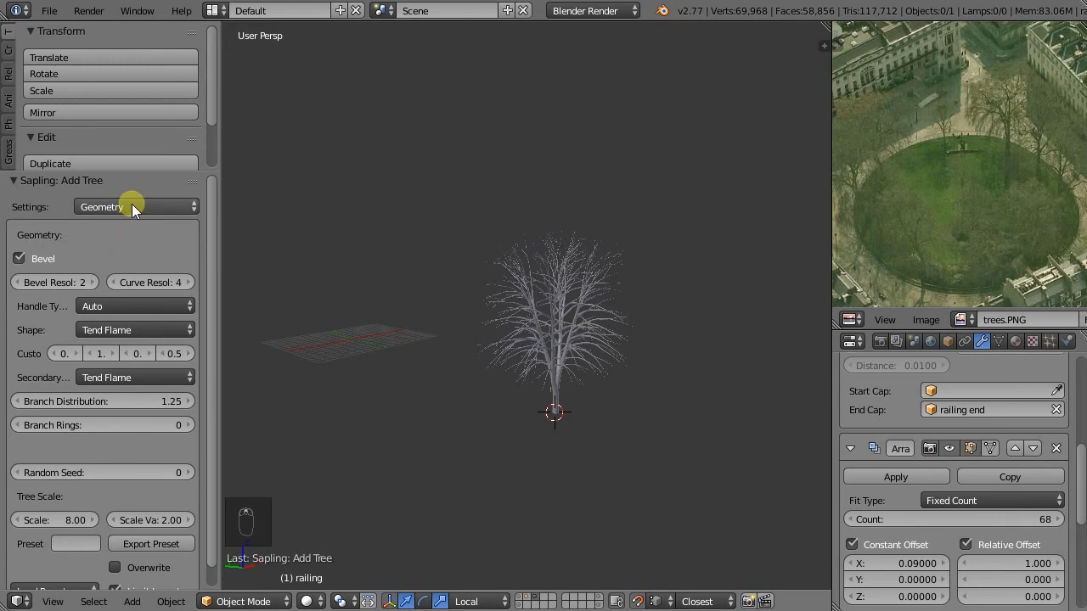
click(136, 207)
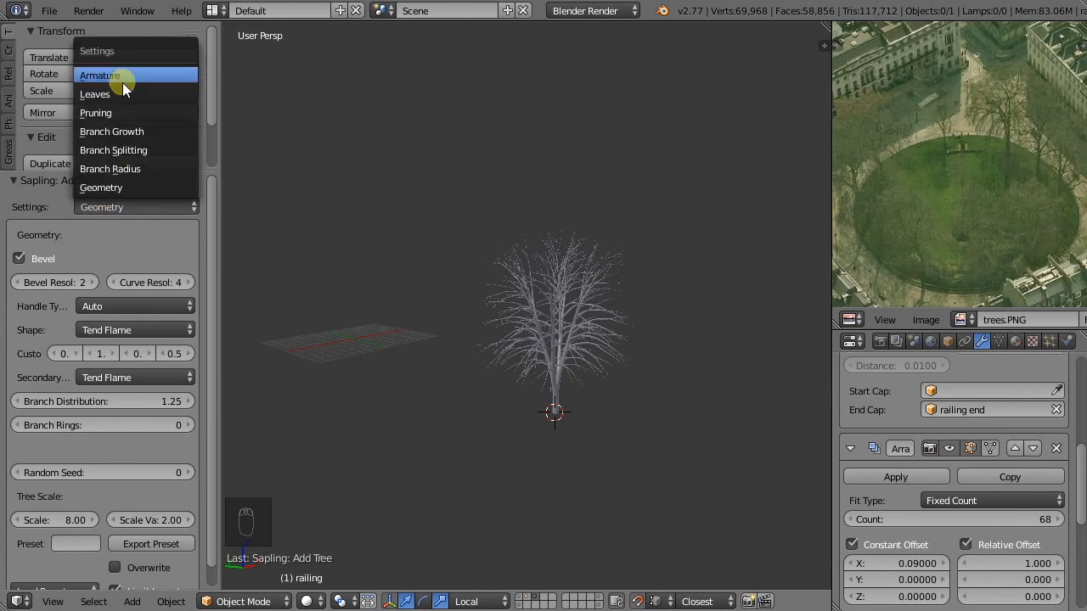
click(122, 81)
click(124, 207)
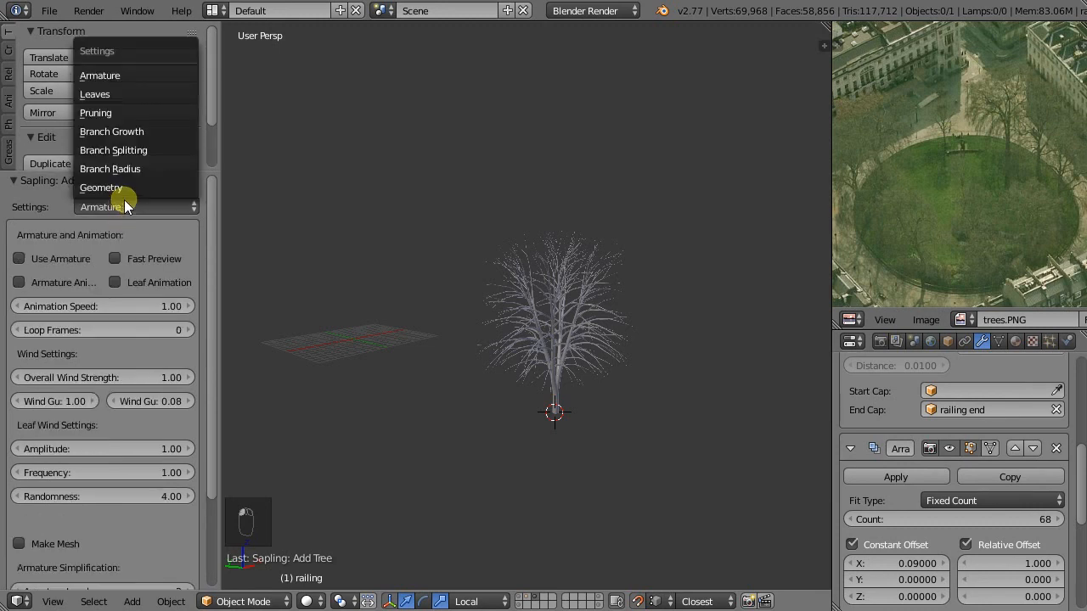
click(96, 94)
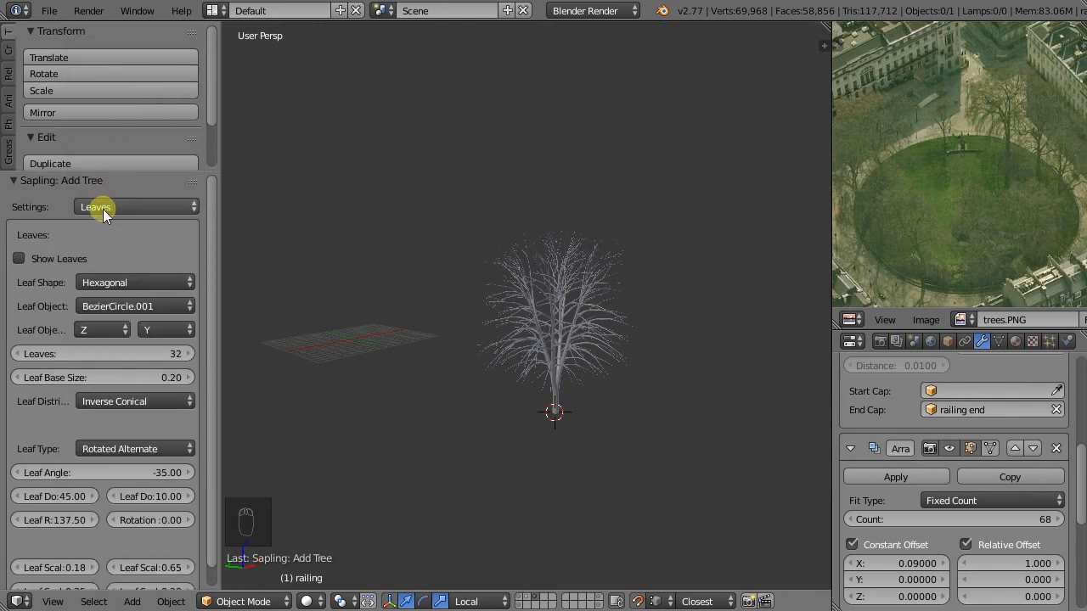
click(19, 258)
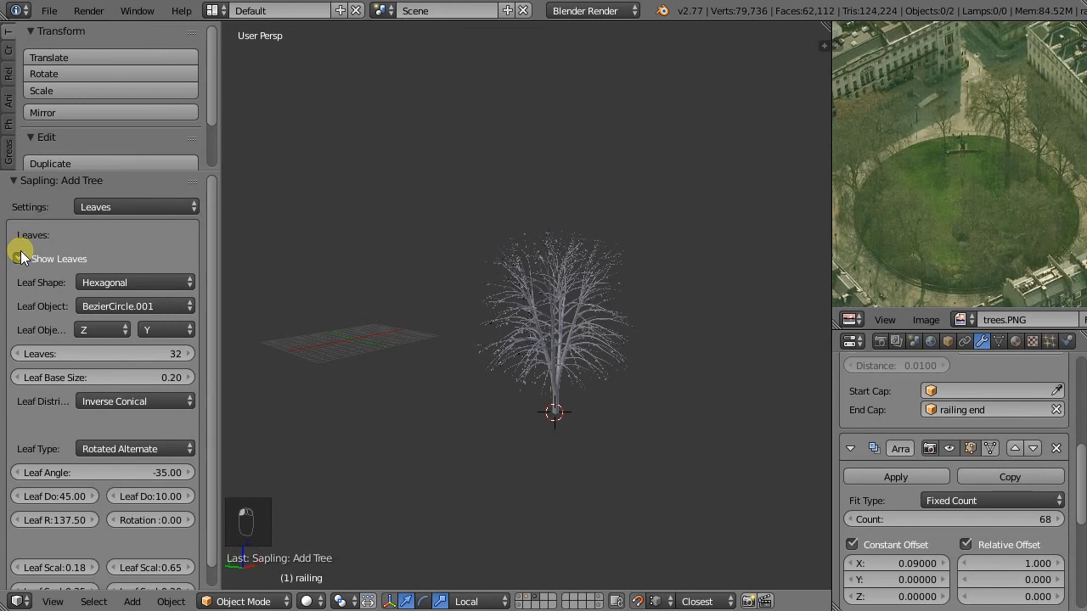
- Set the tree's Branch Splitting levels to 3 and examine the denser branches and leaves up close
click(146, 206)
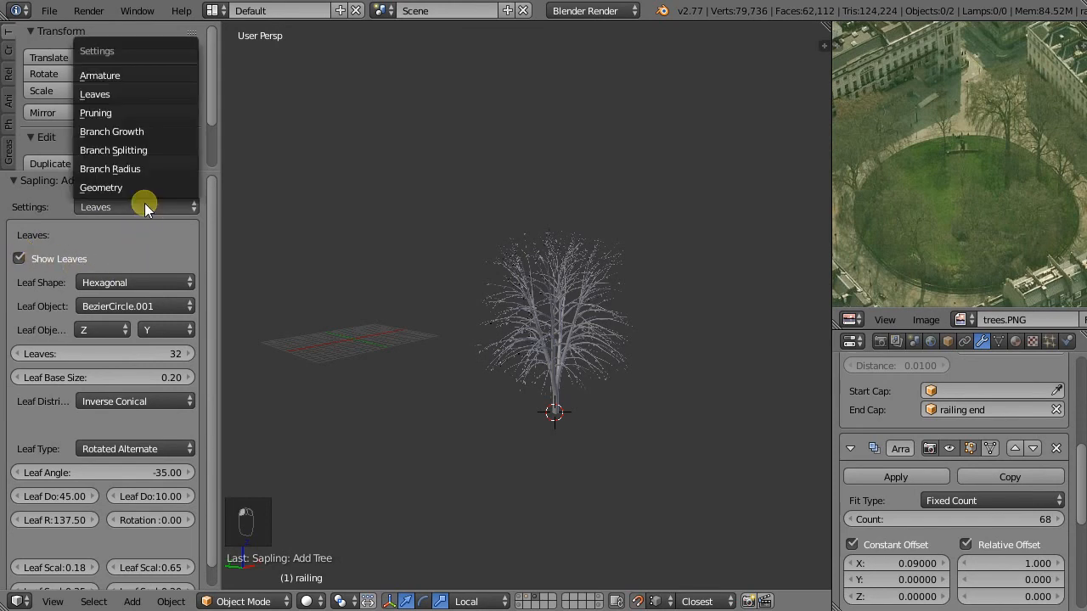
click(134, 132)
click(191, 206)
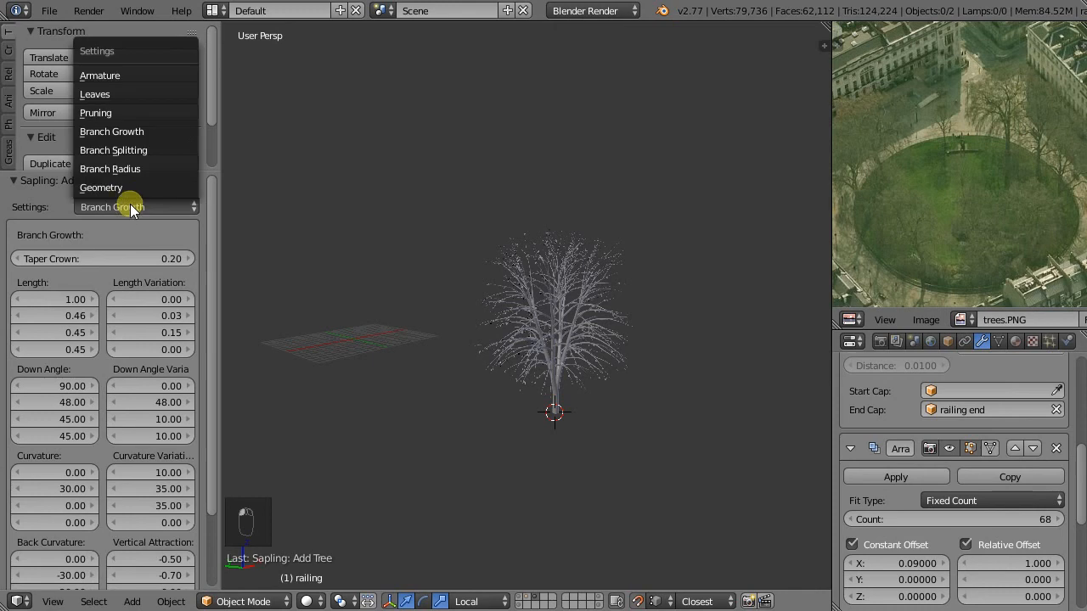
click(122, 150)
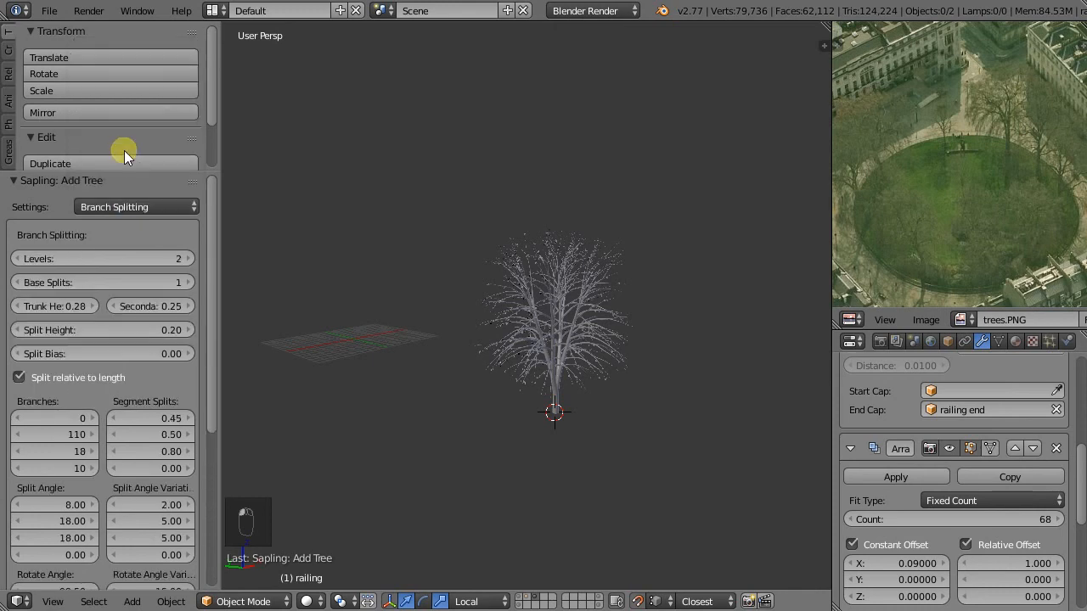
click(192, 259)
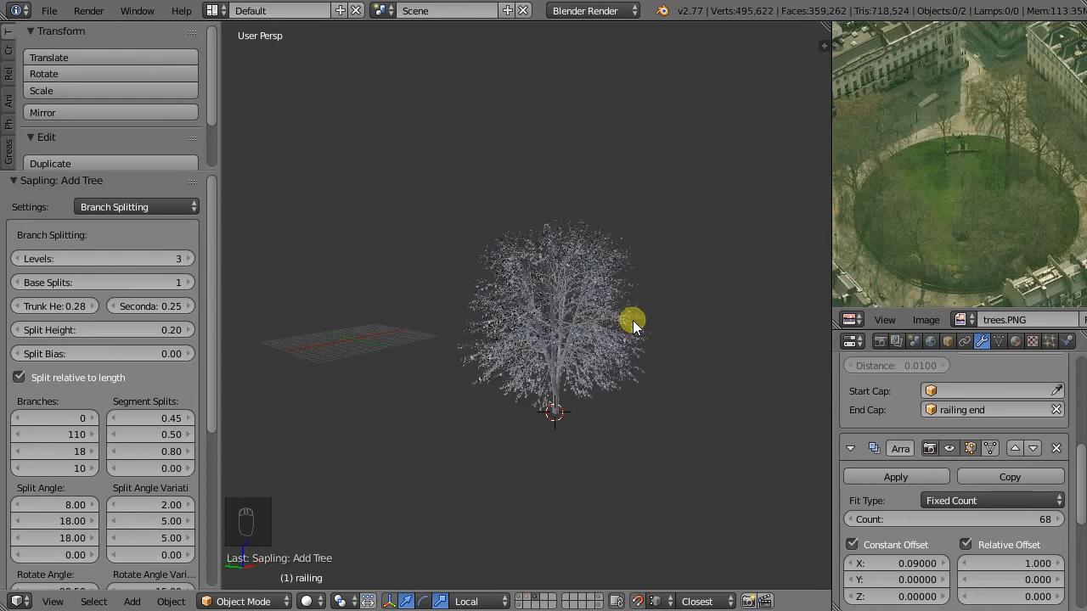
middle_drag(541, 360, 510, 367)
scroll(510, 365, down, 6)
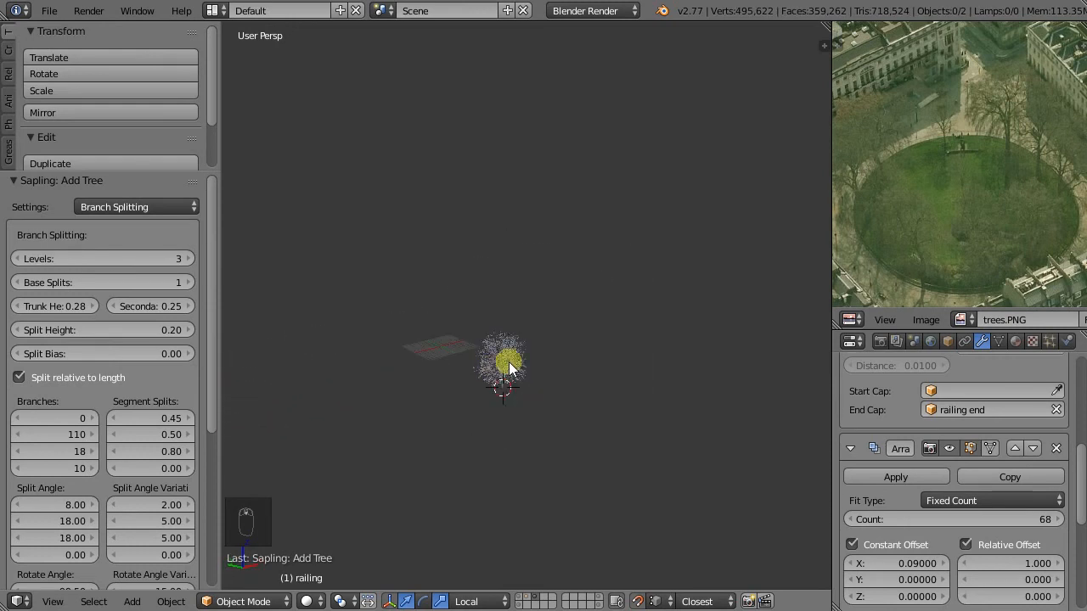
scroll(500, 365, up, 6)
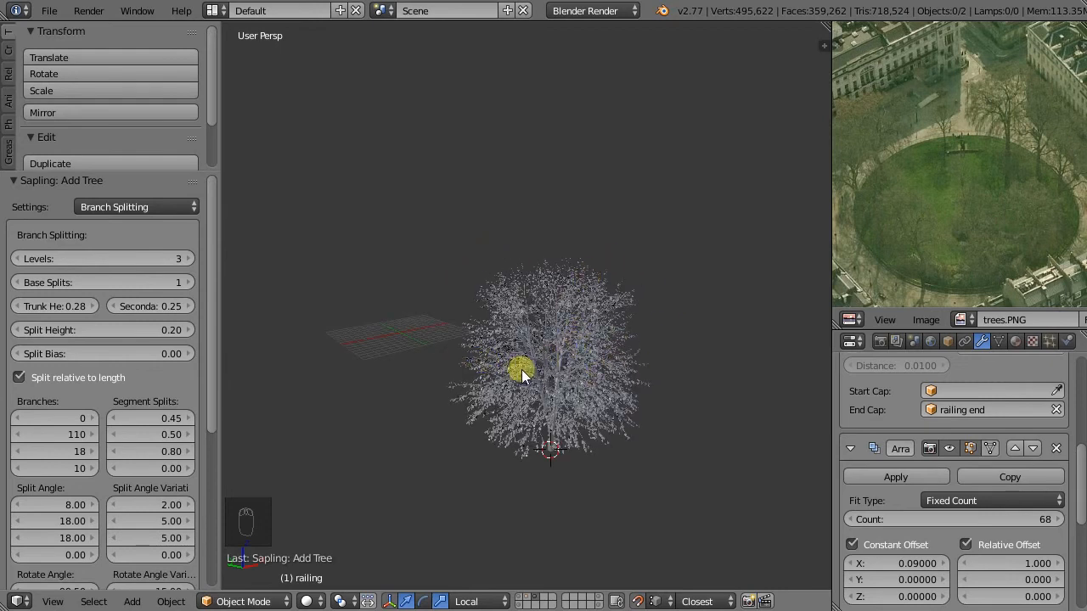
scroll(547, 366, up, 8)
scroll(567, 409, down, 8)
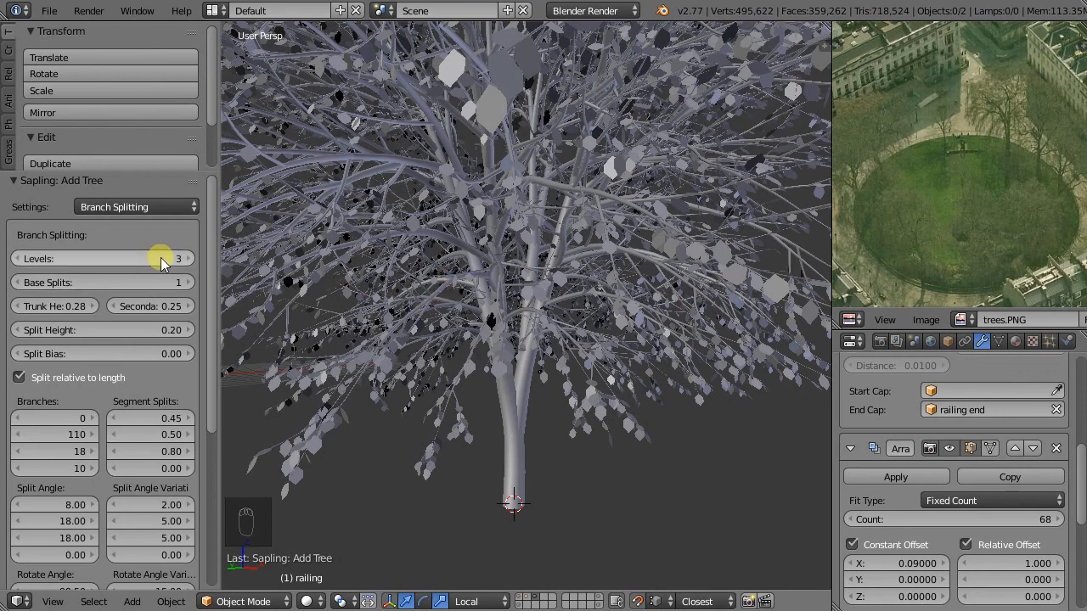
- Set the tree's Branch Splitting levels to 2 and inspect the tree up close and from a distance
click(142, 210)
click(127, 150)
click(17, 259)
scroll(747, 287, down, 10)
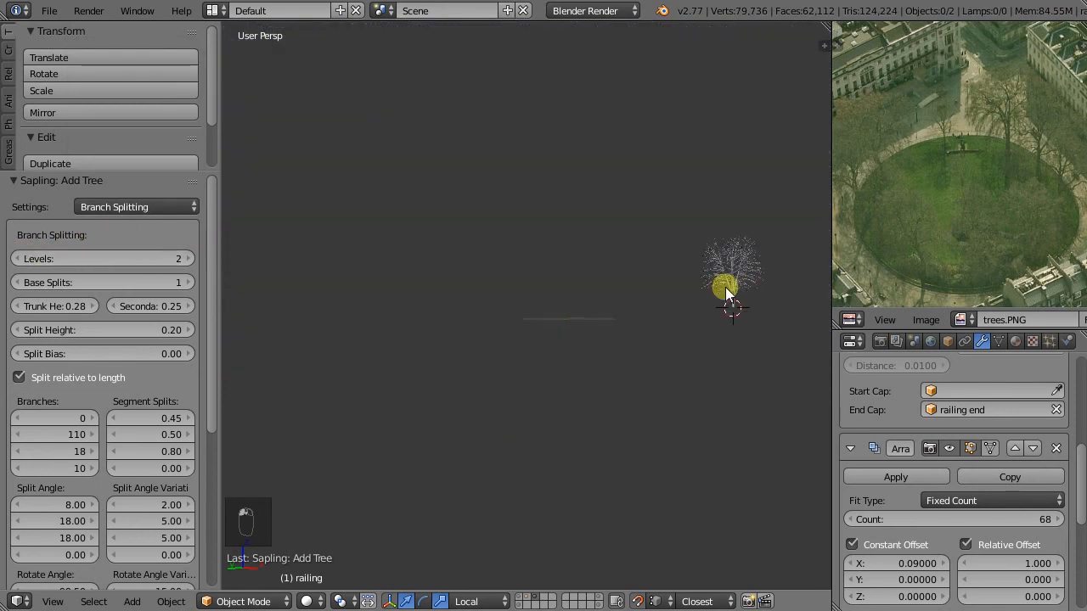
scroll(714, 273, up, 5)
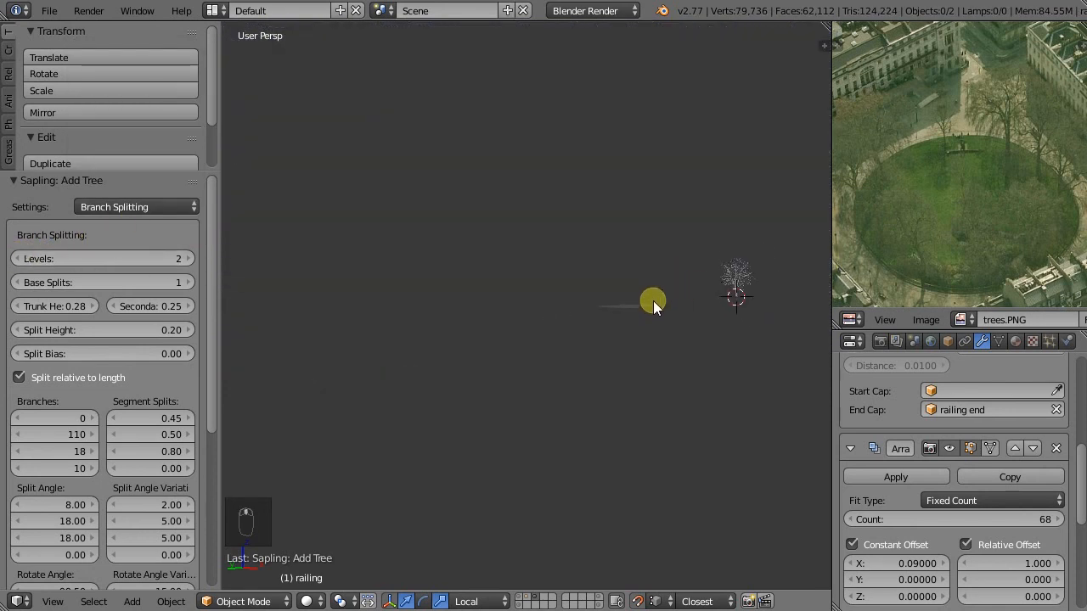
scroll(743, 268, up, 4)
scroll(722, 279, down, 5)
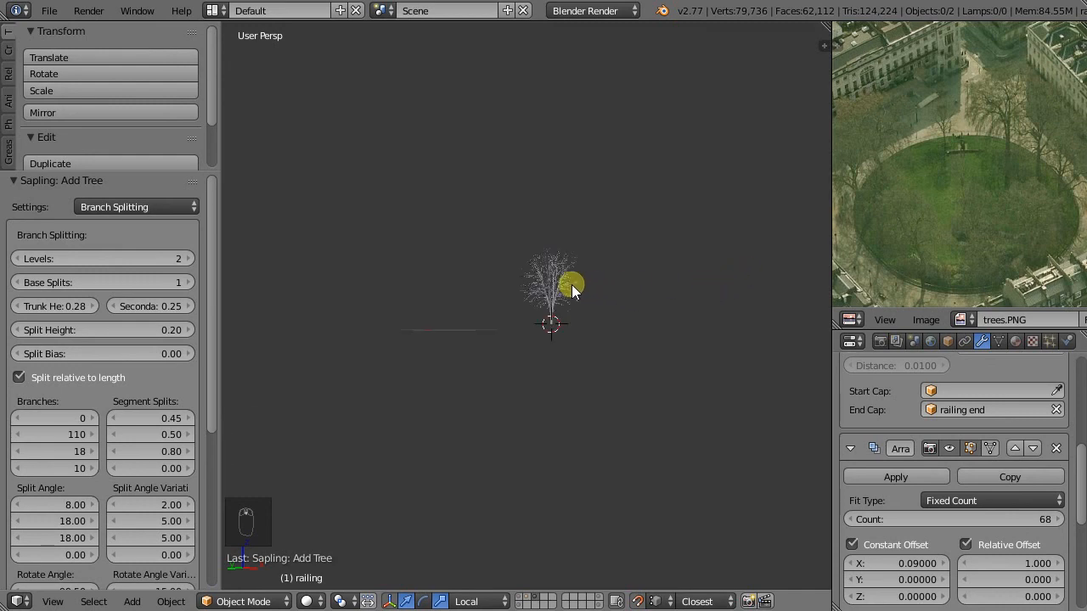
scroll(571, 289, up, 8)
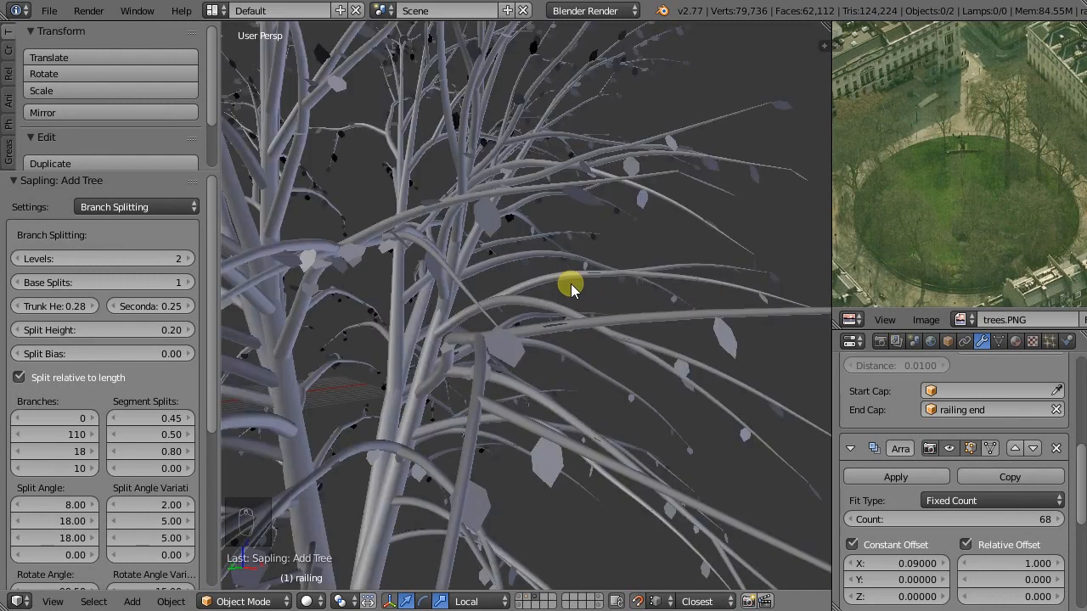
scroll(573, 289, down, 8)
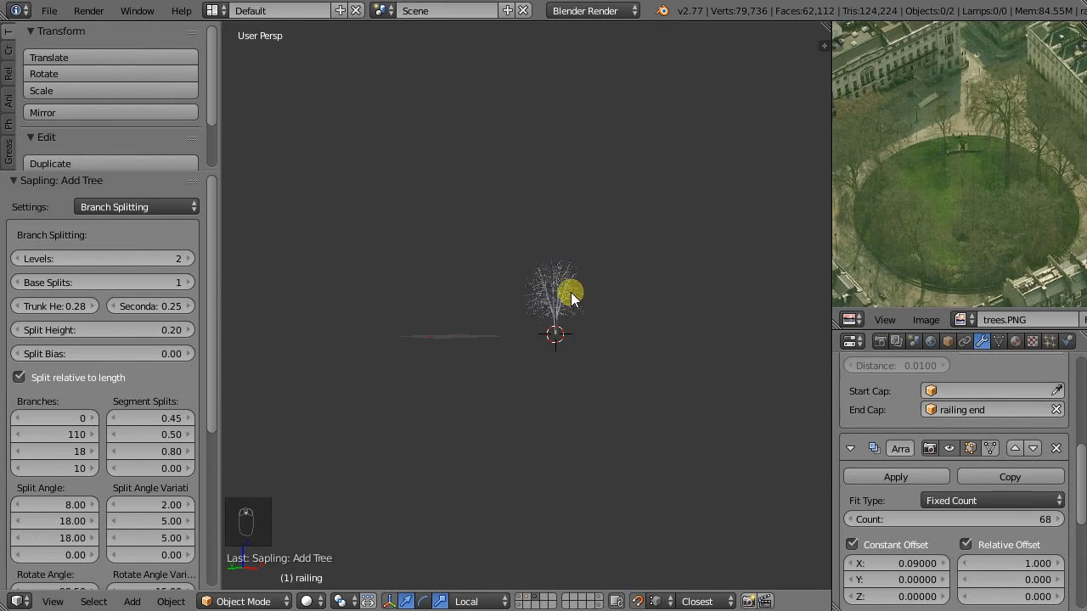
- Show the railing, aerial map ground and building layers together in textured shading to compare the tree with its surroundings
key(ctrl+1)
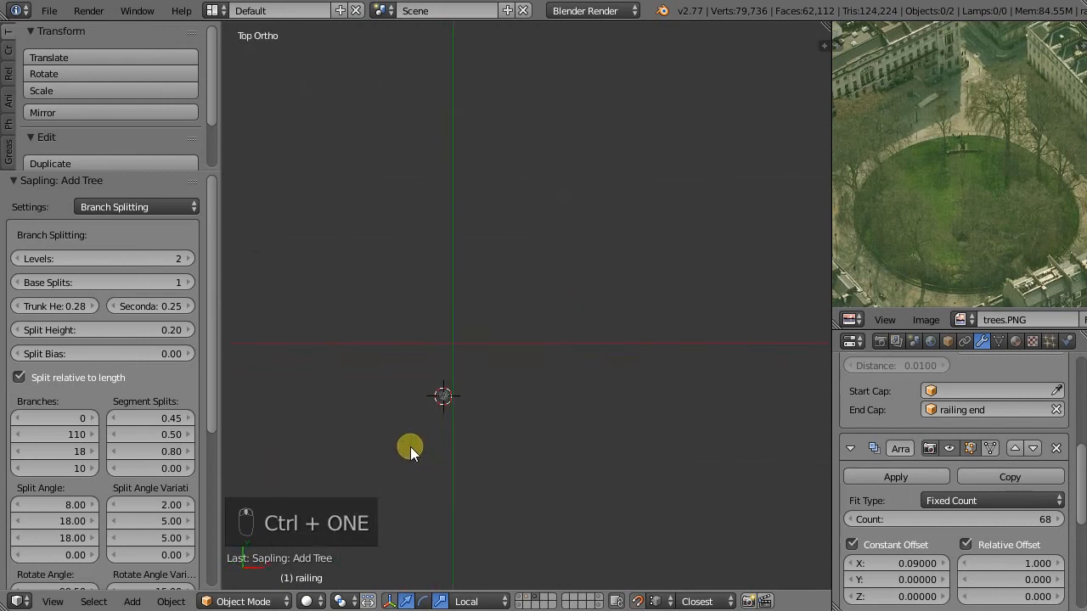
click(525, 599)
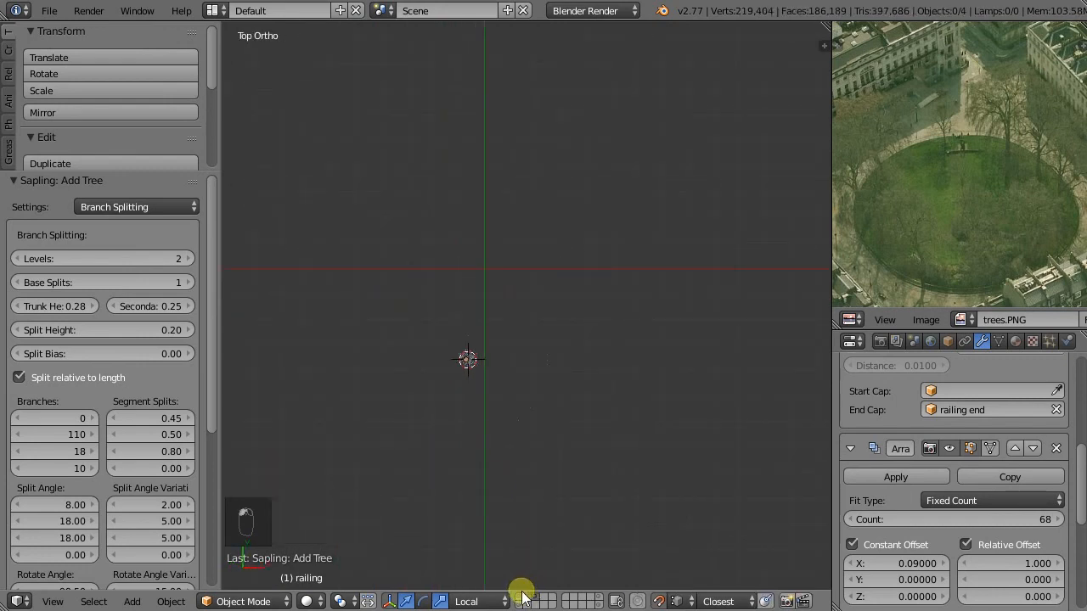
middle_drag(446, 429, 455, 275)
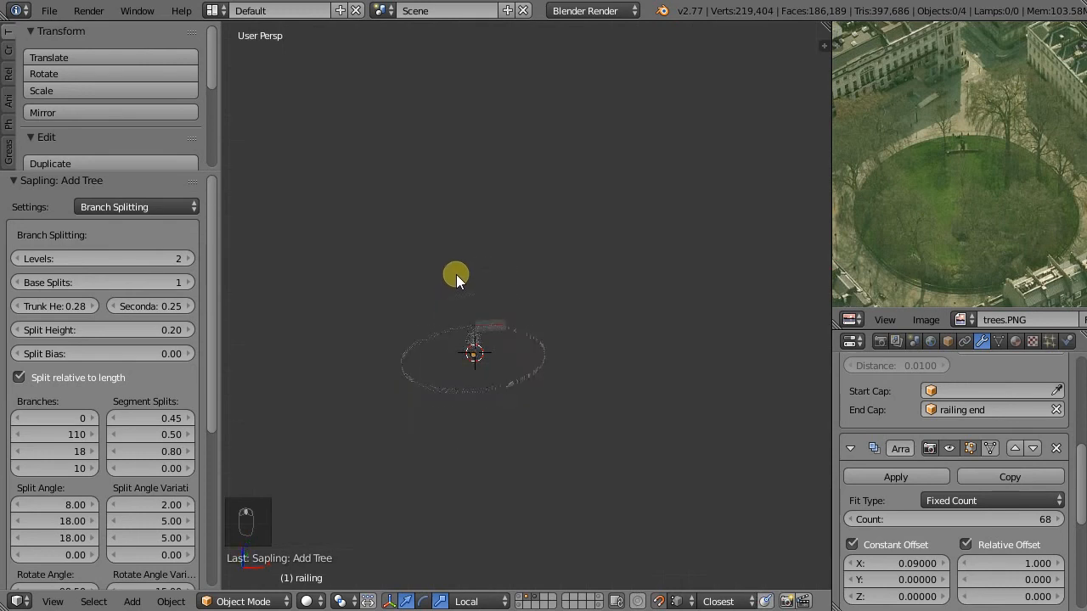
shift+click(522, 599)
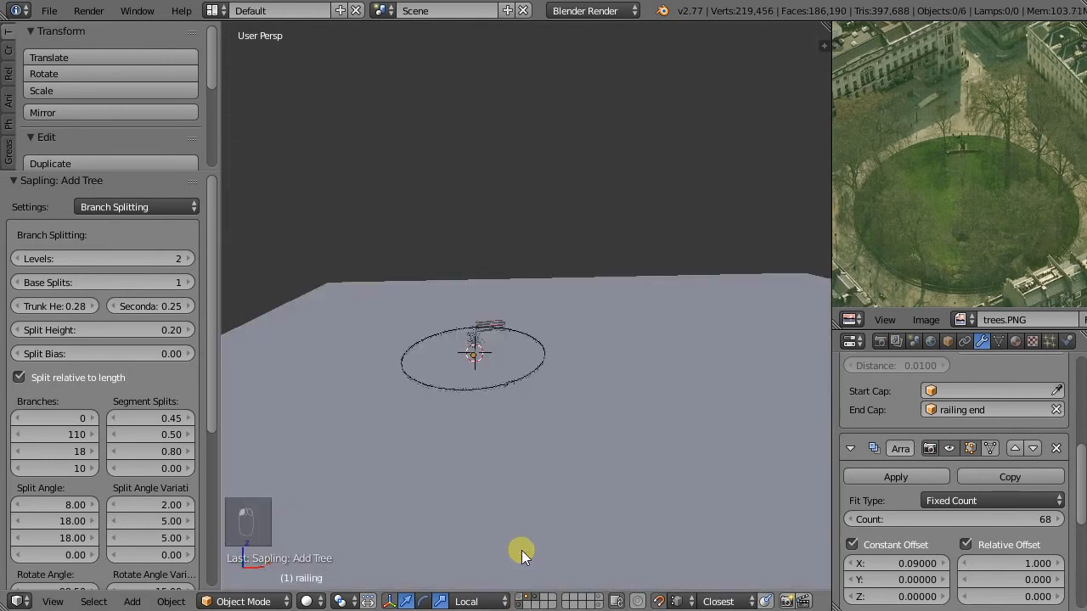
key(alt+z)
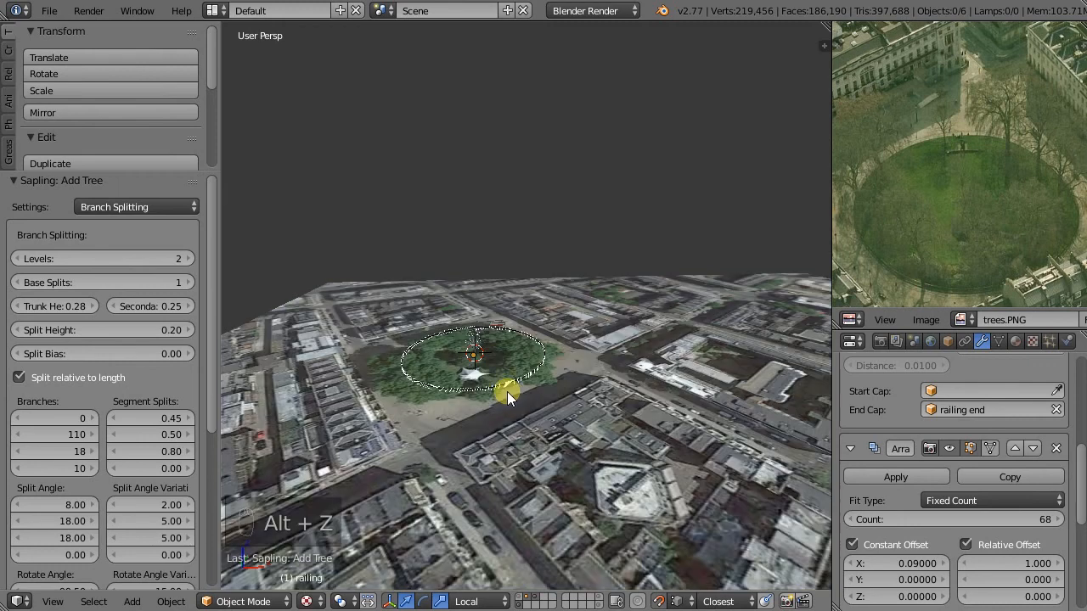
scroll(467, 352, up, 3)
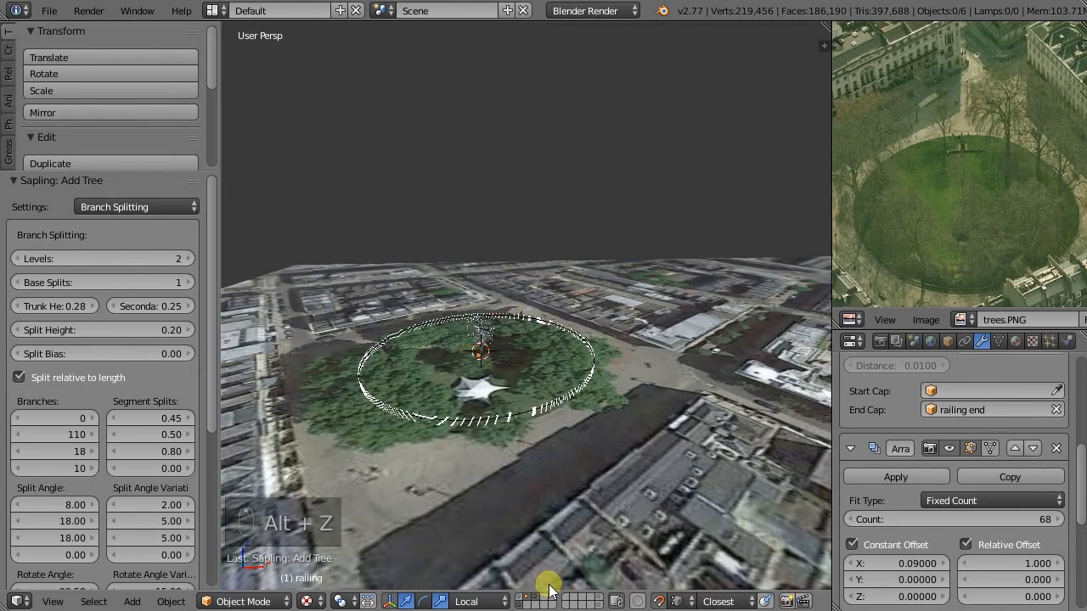
shift+click(520, 603)
mouse_move(472, 392)
middle_down()
mouse_move(497, 361)
mouse_move(495, 371)
mouse_move(485, 327)
mouse_move(496, 365)
mouse_move(488, 348)
mouse_move(487, 357)
mouse_move(465, 344)
middle_up()
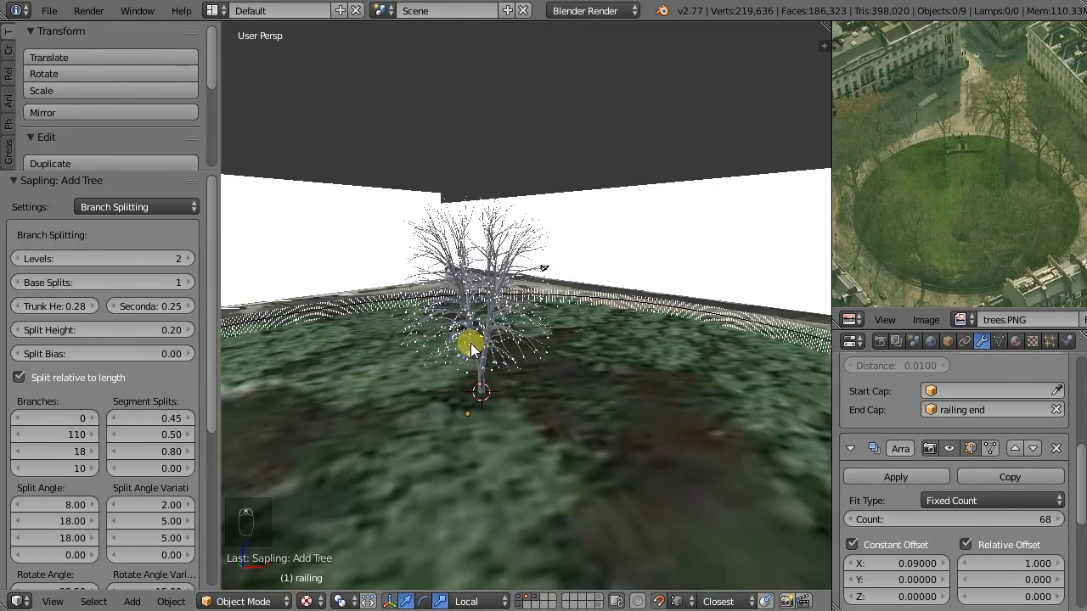
- Select only the tree in wireframe shading and scale it up by a factor of 2
key(z)
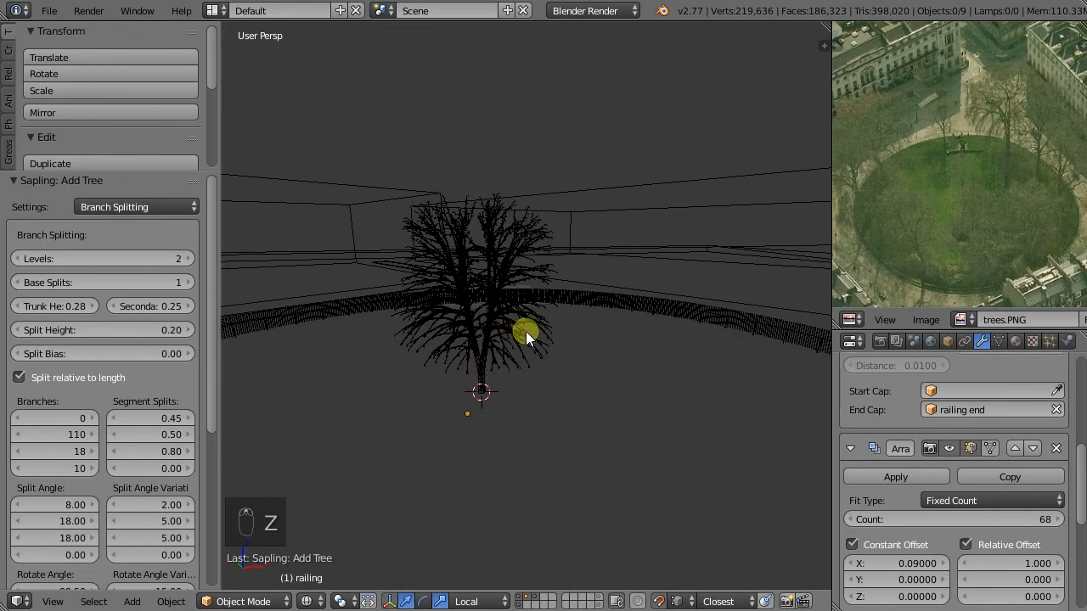
right_click(539, 366)
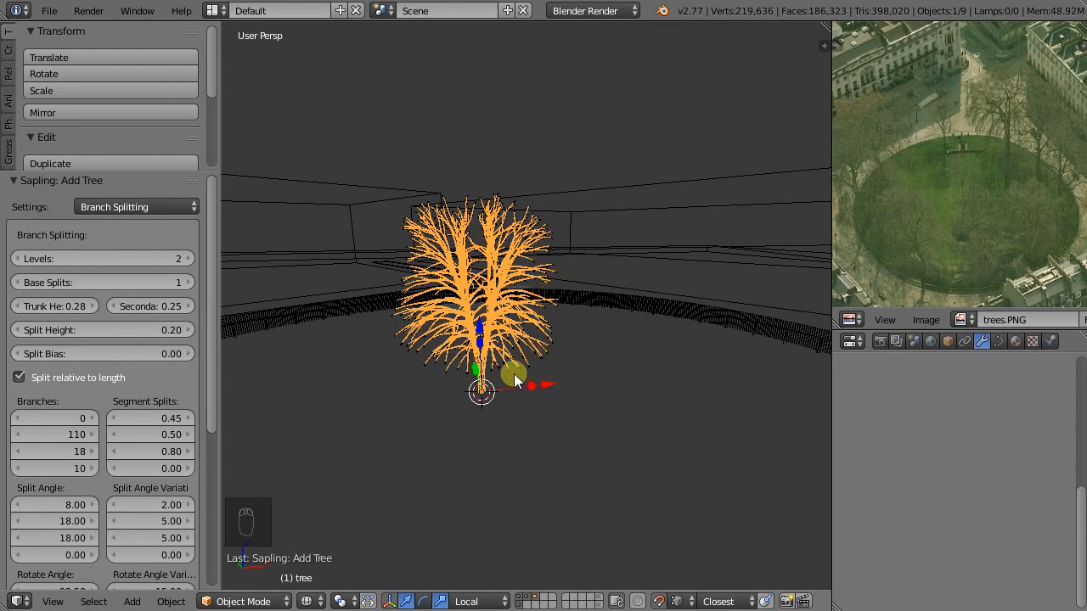
shift+right_click(437, 360)
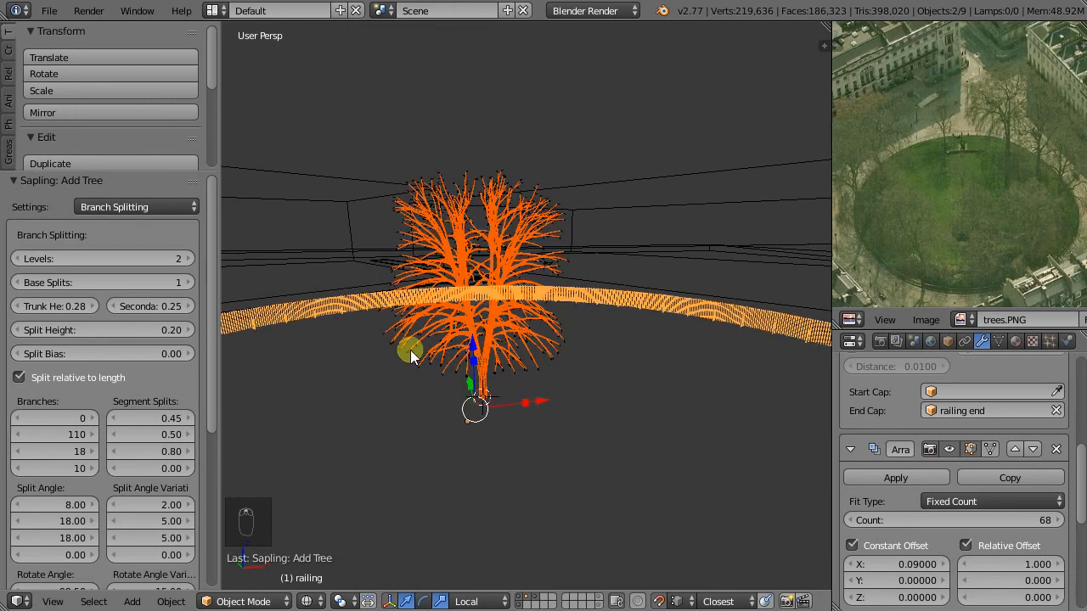
middle_drag(423, 372, 565, 444)
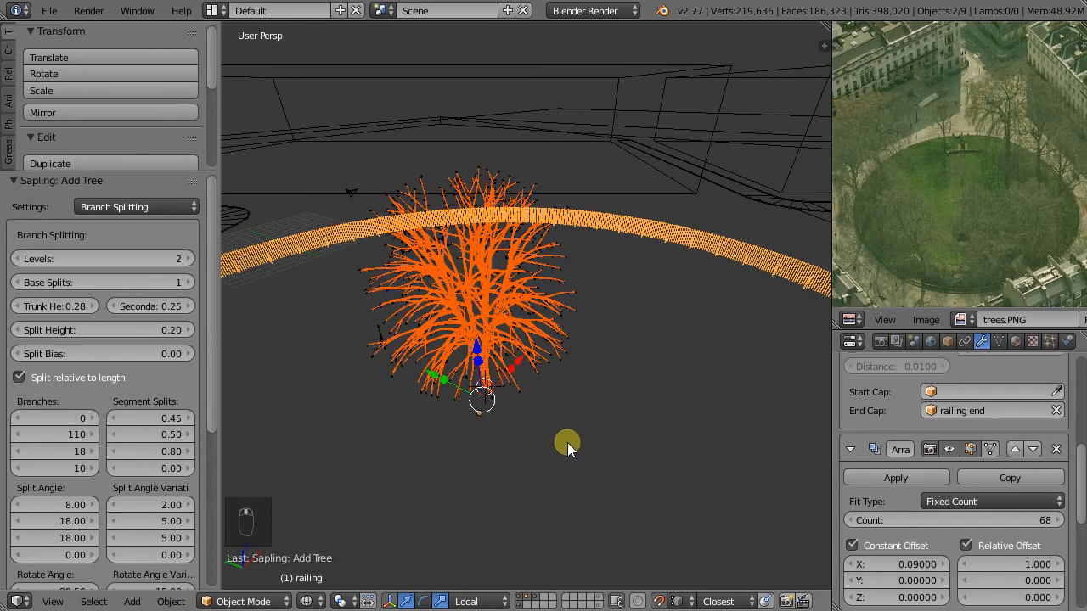
click(496, 333)
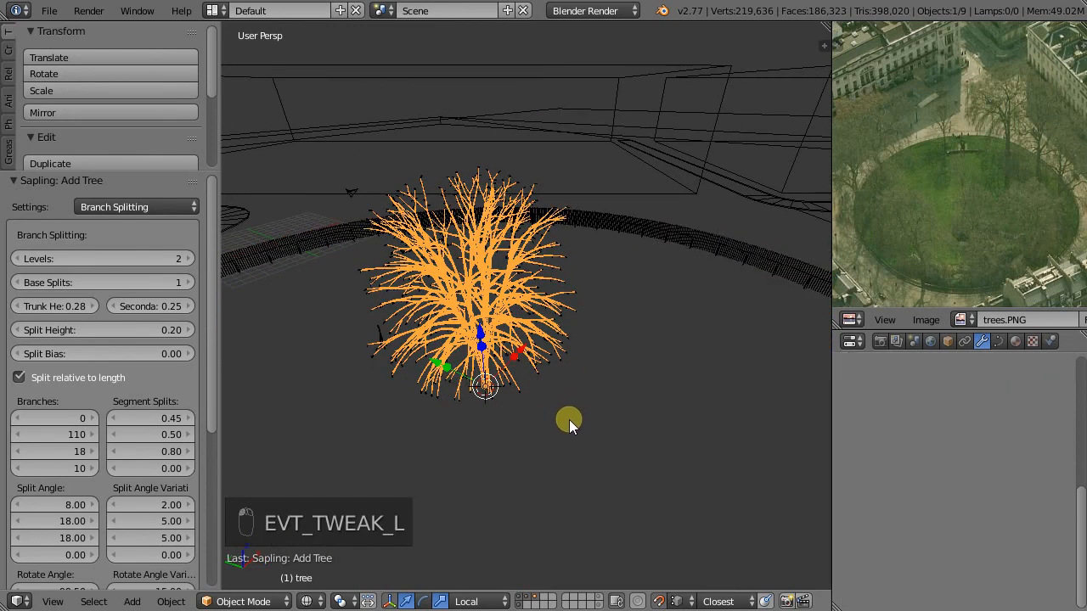
key(z)
key(z)
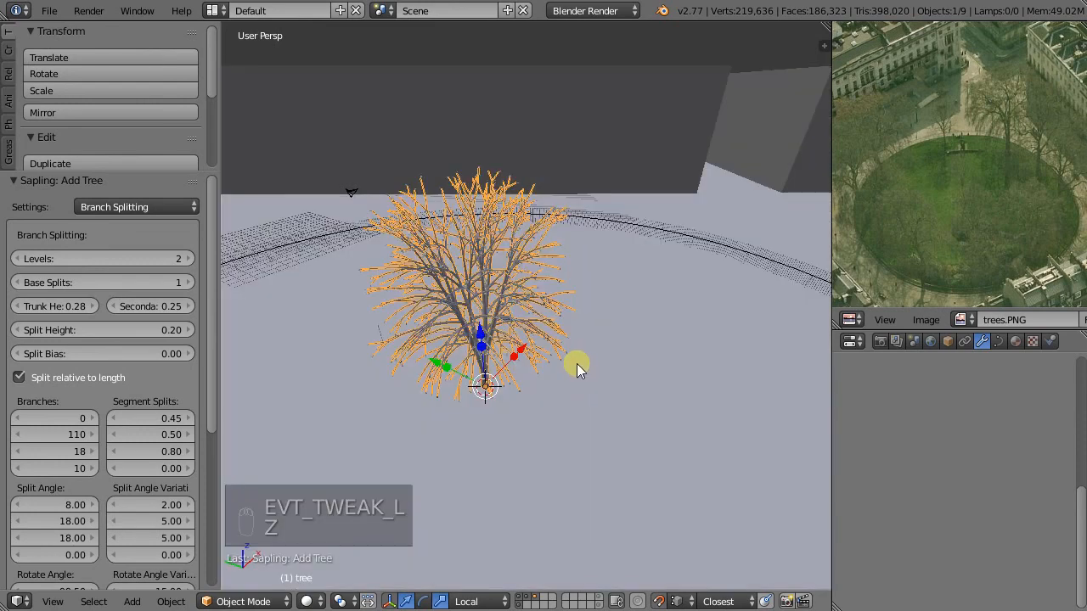
key(s)
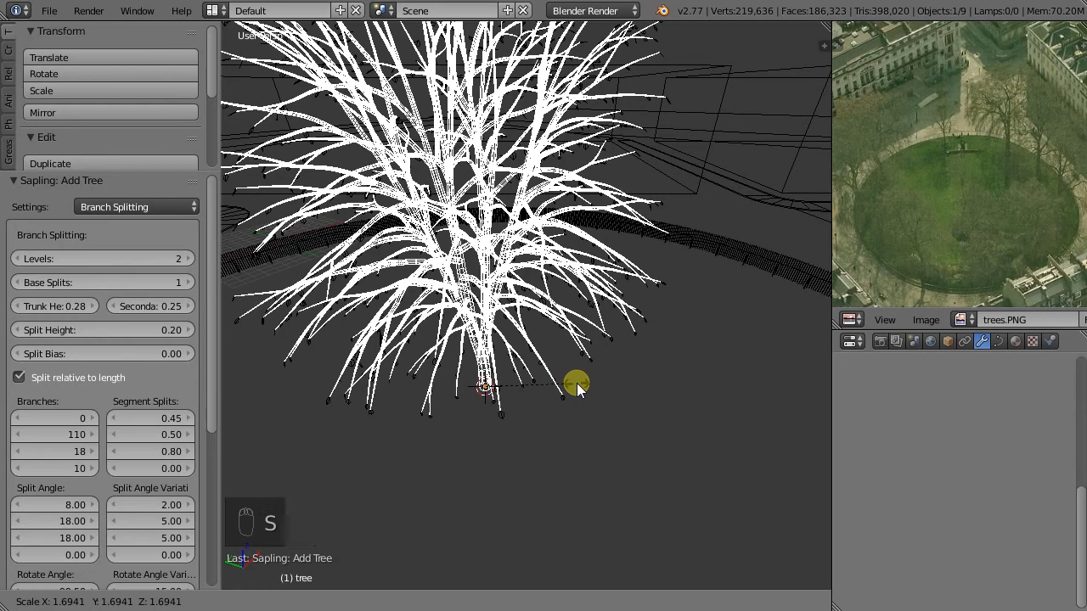
key(2)
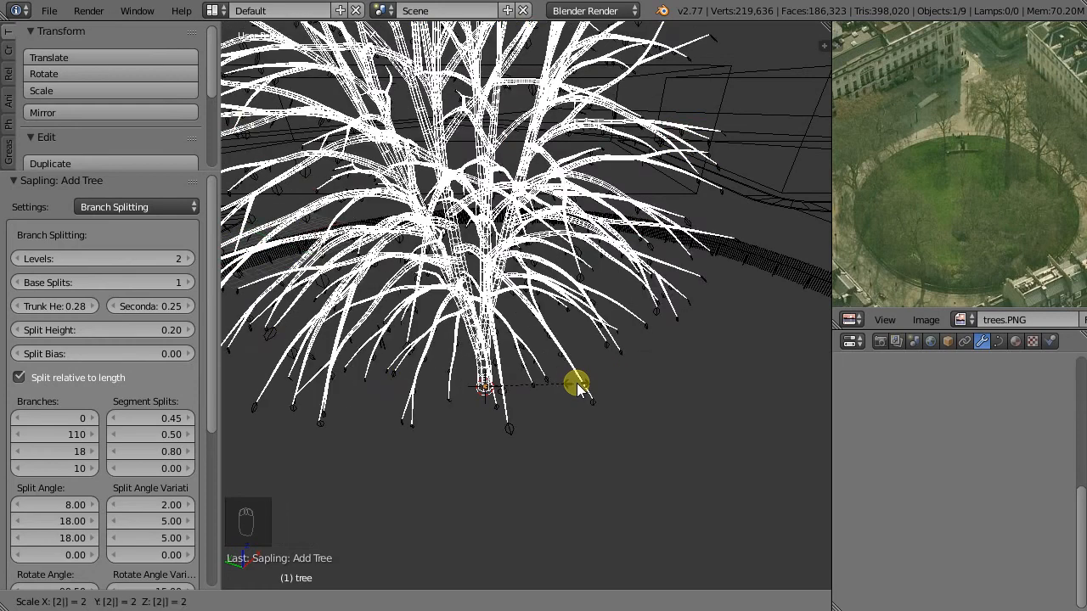
key(Return)
scroll(542, 386, down, 3)
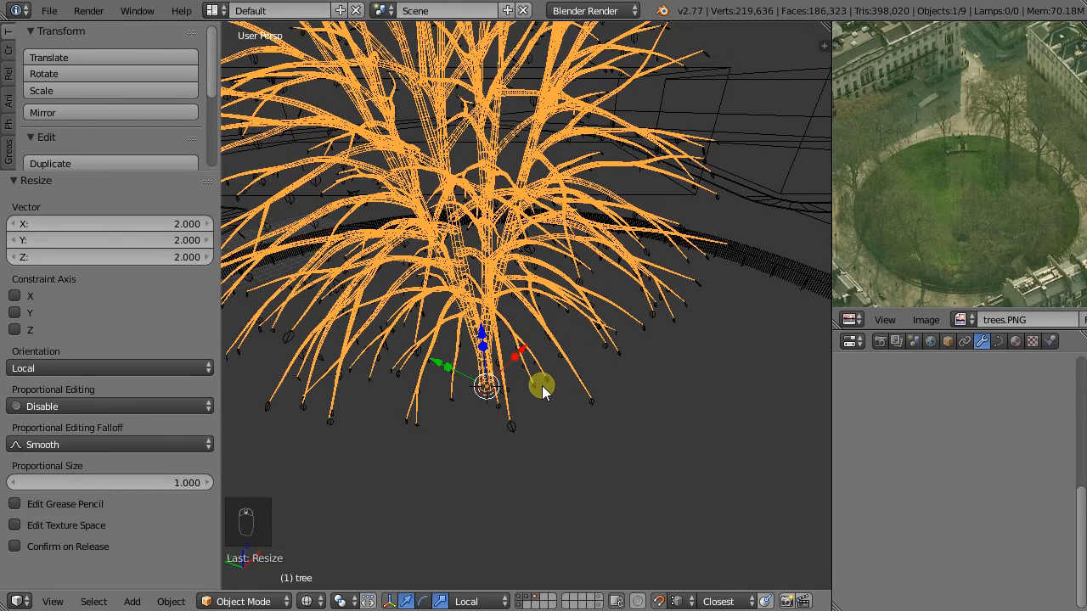
key(ctrl+6)
scroll(501, 350, down, 4)
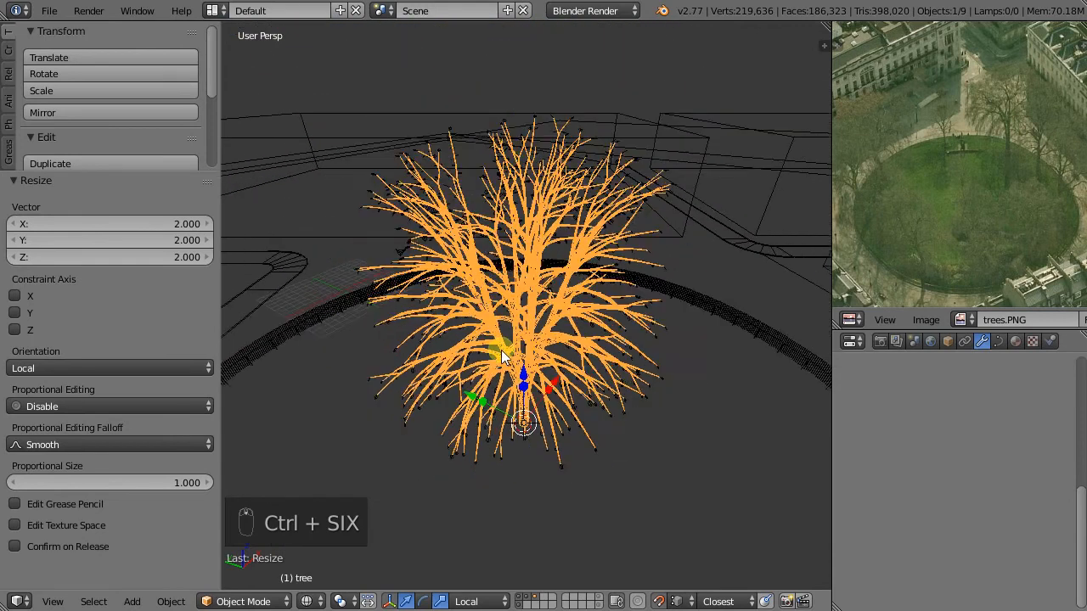
- Turn off snapping and scale the tree up freely by a factor of about 1.27
middle_drag(501, 350, 364, 316)
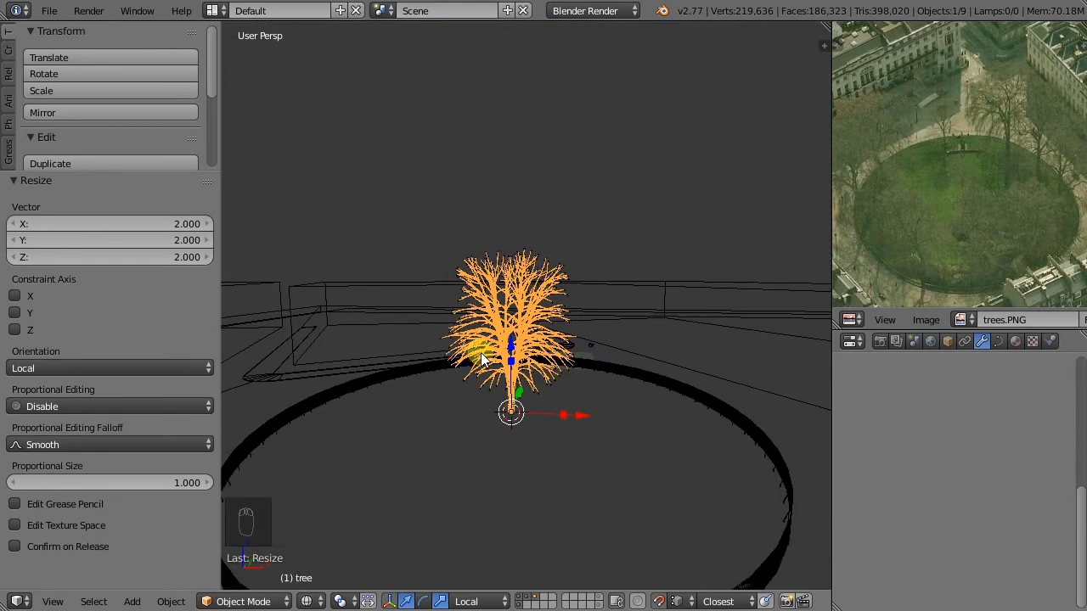
key(s)
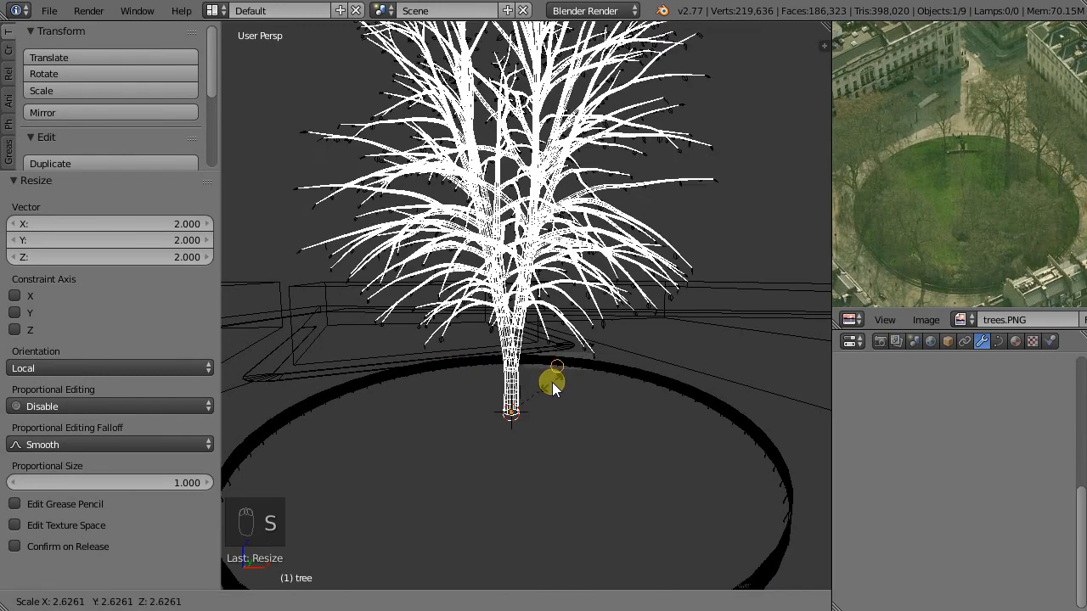
right_click(615, 507)
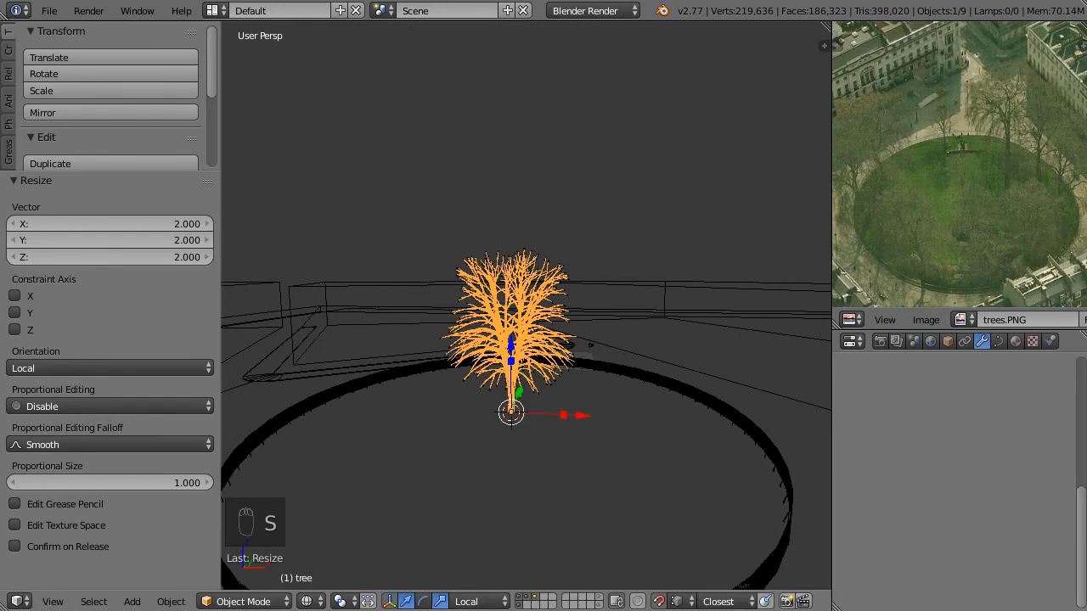
click(660, 602)
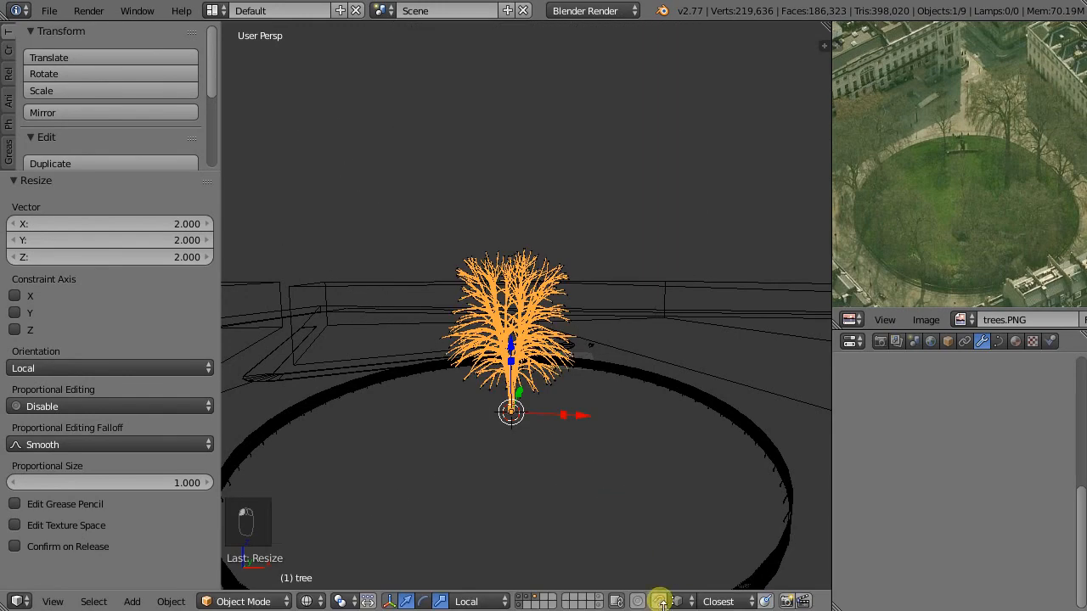
key(s)
click(542, 417)
middle_drag(541, 416, 552, 417)
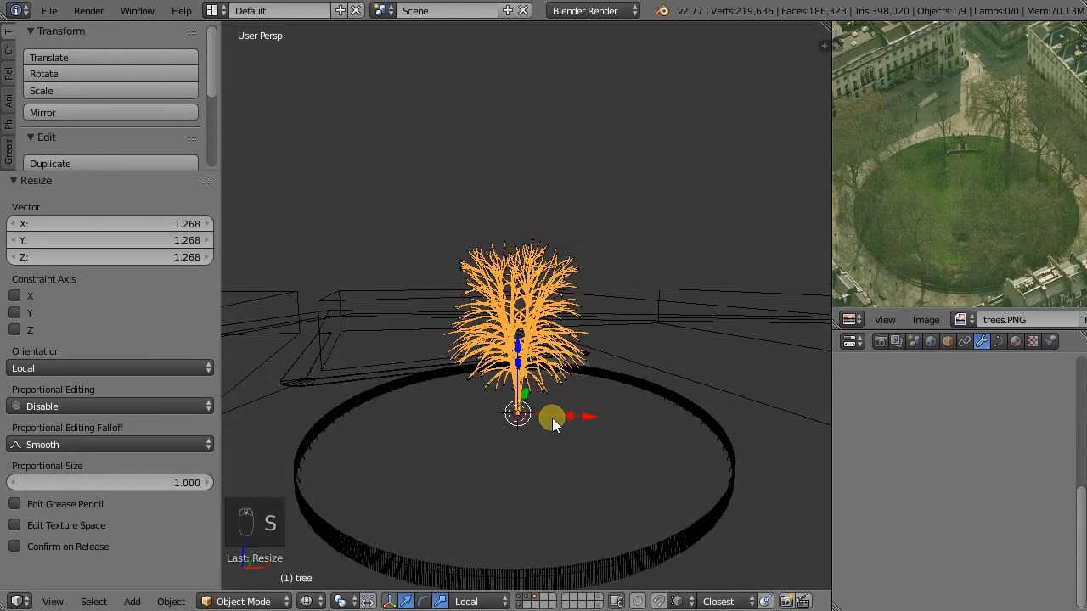
- In top view, scale the tree by about 0.91 and move it about 11.4 in X and 24.1 in Y beside the railing circle
key(ctrl+1)
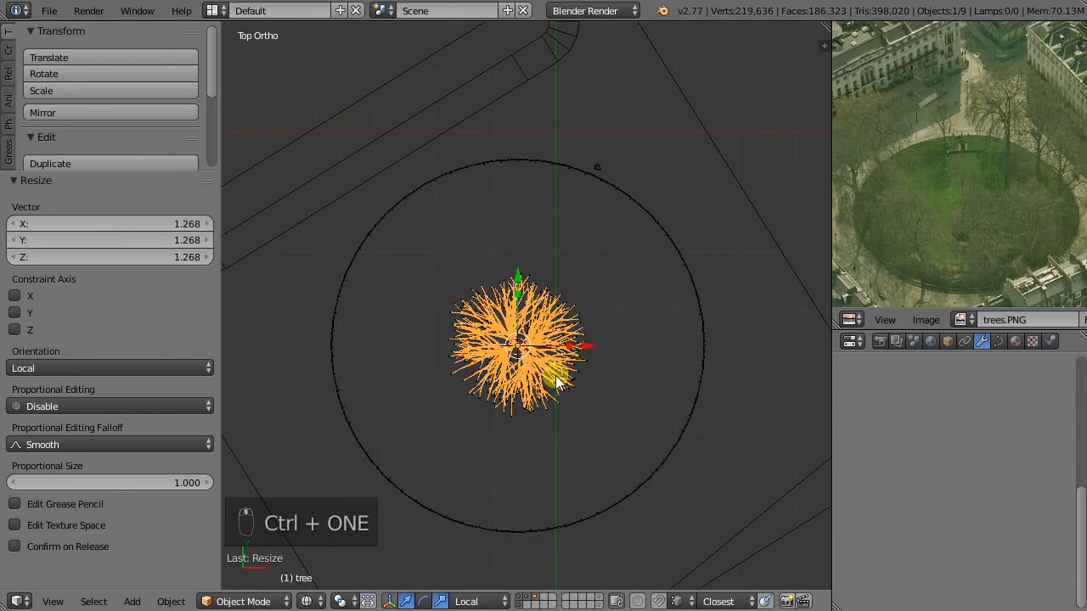
key(s)
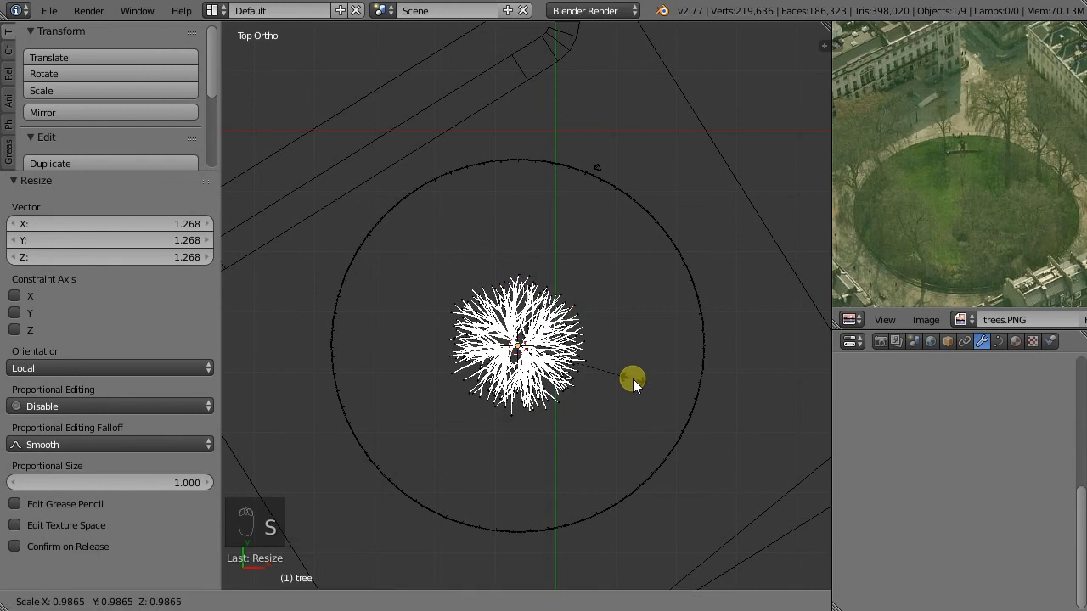
click(623, 379)
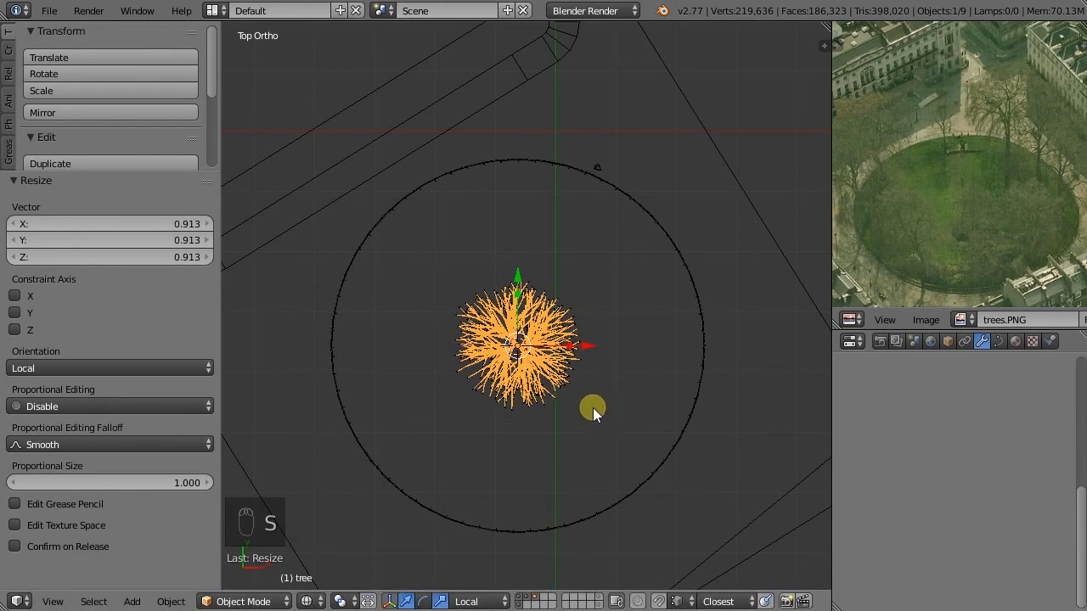
key(g)
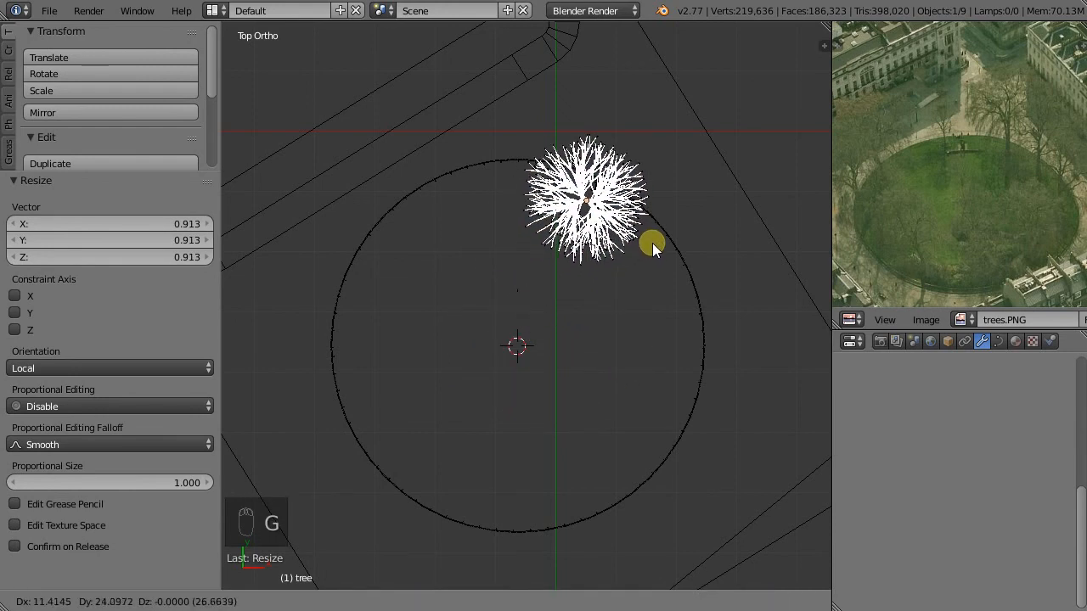
click(653, 243)
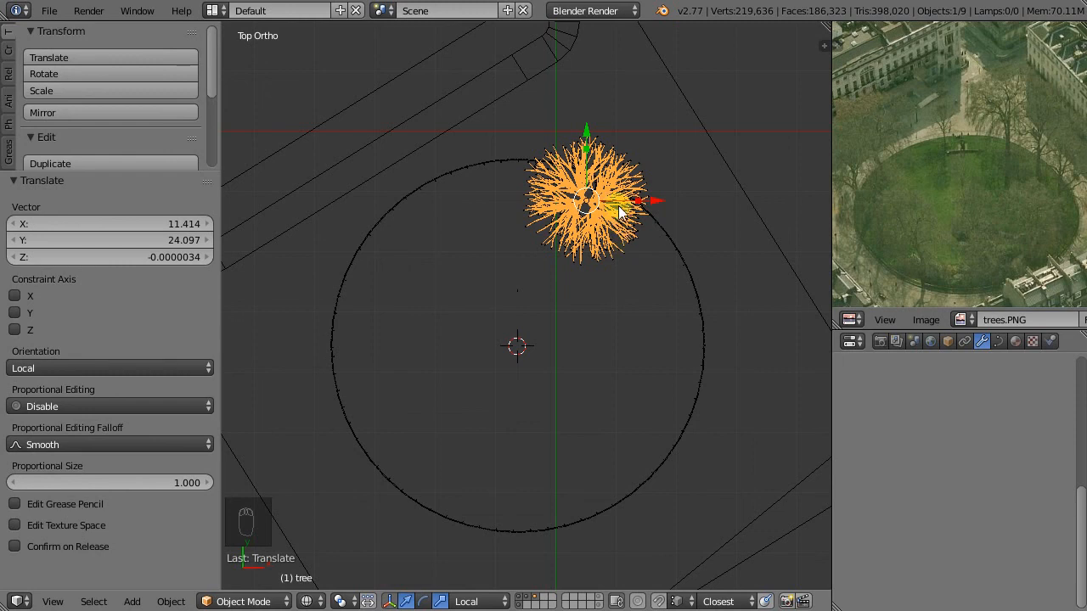
- Place five linked duplicates of the tree around the inside of the railing circle, spaced roughly evenly
key(alt+d)
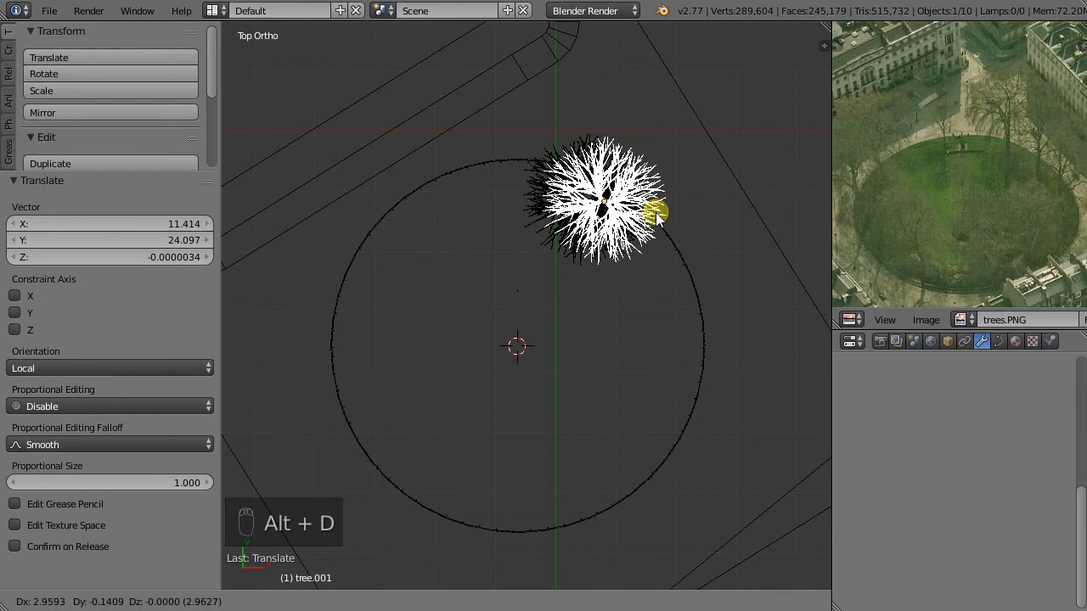
click(716, 327)
key(alt+d)
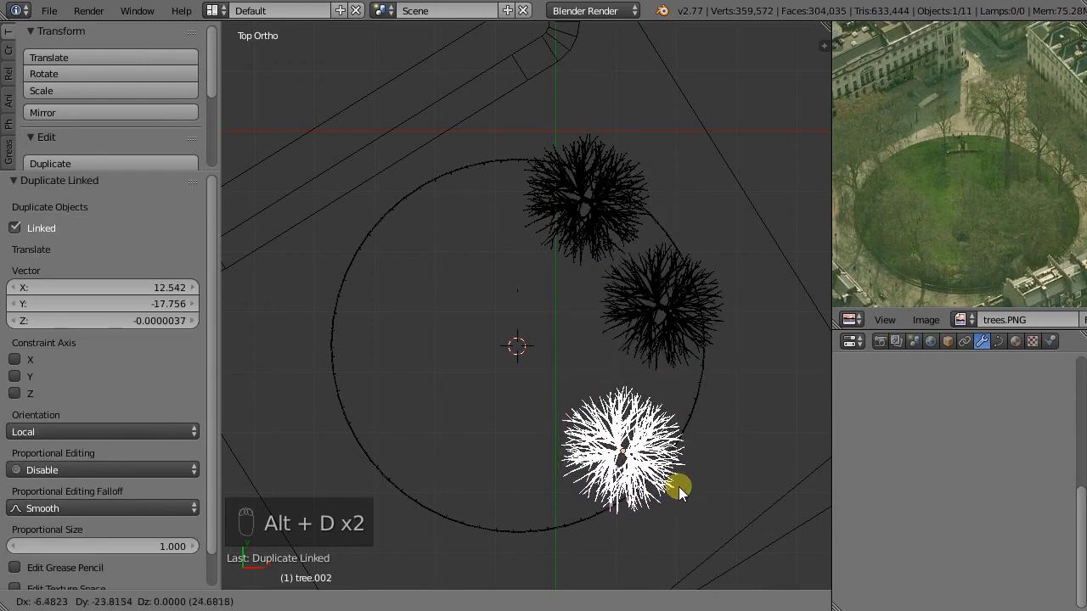
click(659, 500)
key(alt+d)
click(484, 476)
key(alt+d)
click(397, 296)
key(alt+d)
click(508, 155)
- In top view, rotate the tree at the circle's upper right by about -7.75° and the lower-right tree by about 87.6°
drag(554, 232, 582, 259)
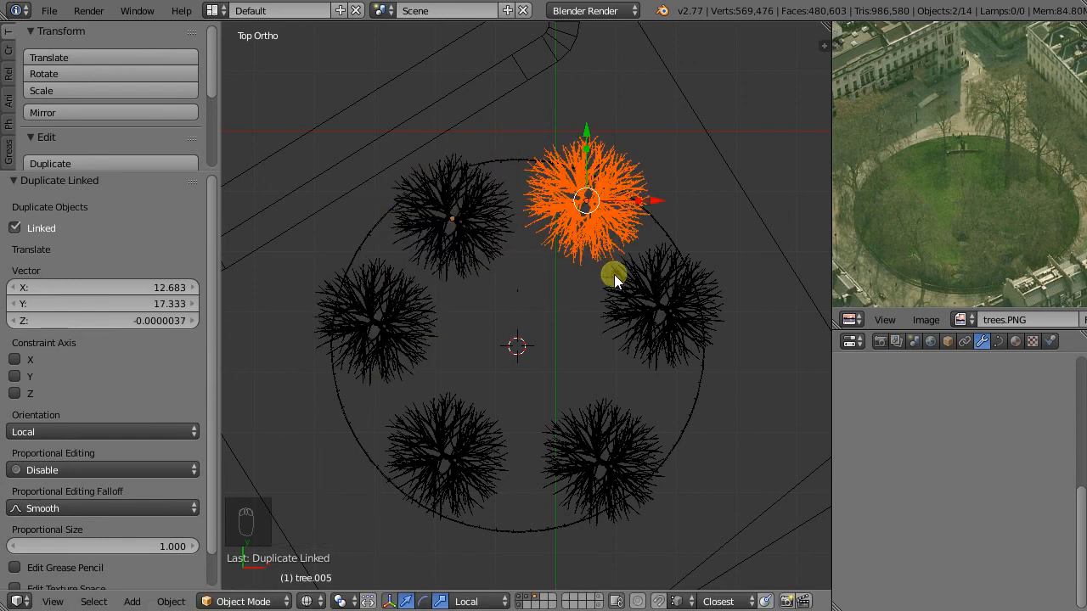
key(r)
click(638, 265)
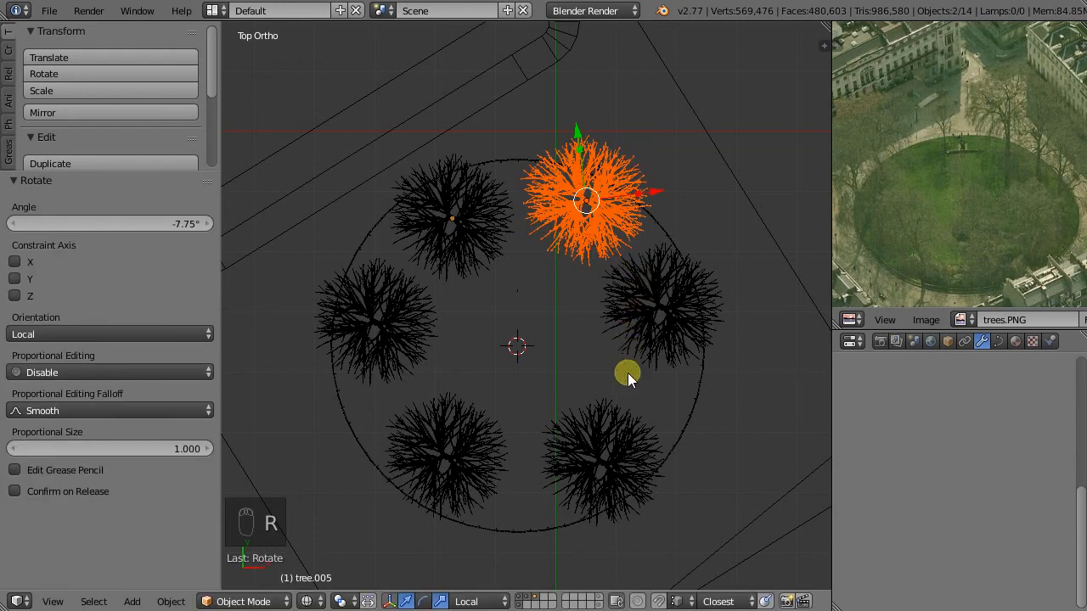
drag(653, 419, 661, 408)
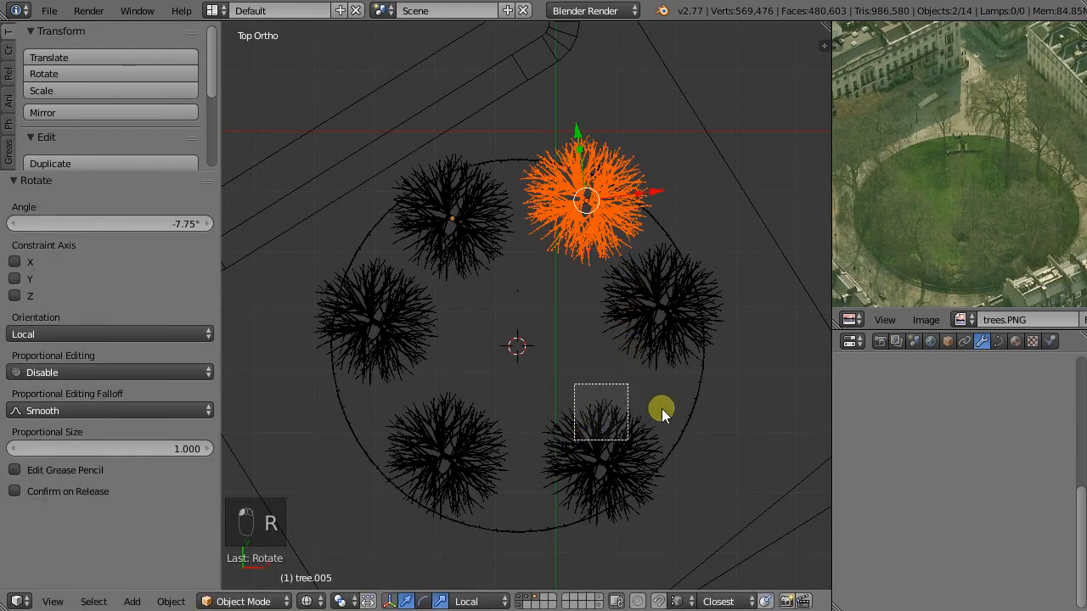
key(r)
click(648, 400)
- Switch to solid shading in a perspective view of the garden and hide the layer whose surfaces overlap the ground
mouse_move(592, 427)
middle_down()
mouse_move(513, 364)
mouse_move(592, 407)
middle_up()
key(z)
middle_drag(695, 496, 600, 436)
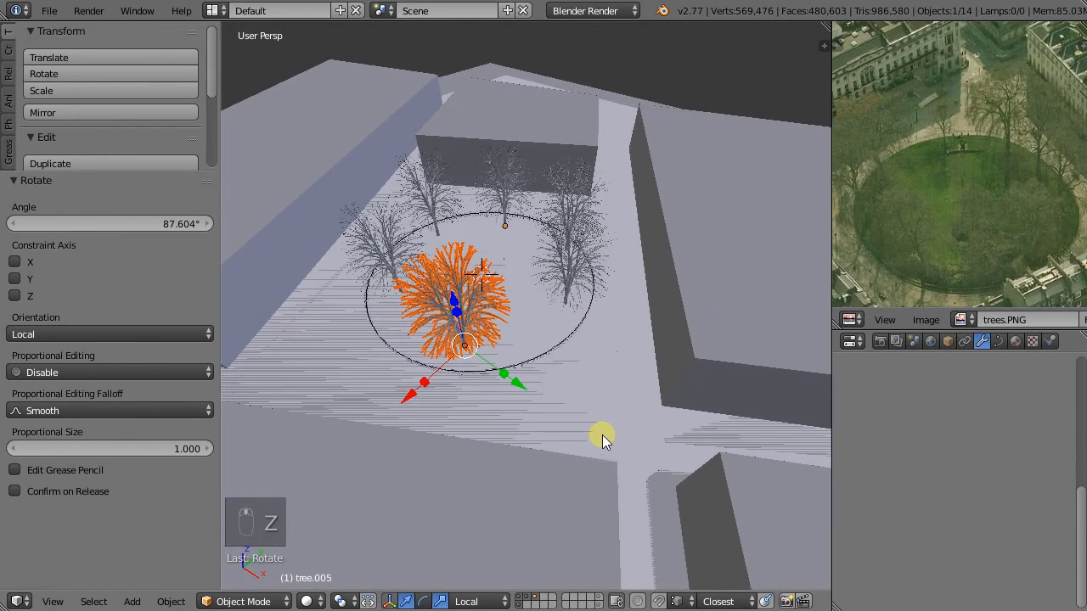
click(525, 601)
middle_drag(529, 369, 473, 308)
mouse_move(461, 329)
middle_down()
mouse_move(536, 369)
mouse_move(539, 348)
mouse_move(524, 376)
mouse_move(530, 406)
mouse_move(553, 417)
mouse_move(521, 425)
middle_up()
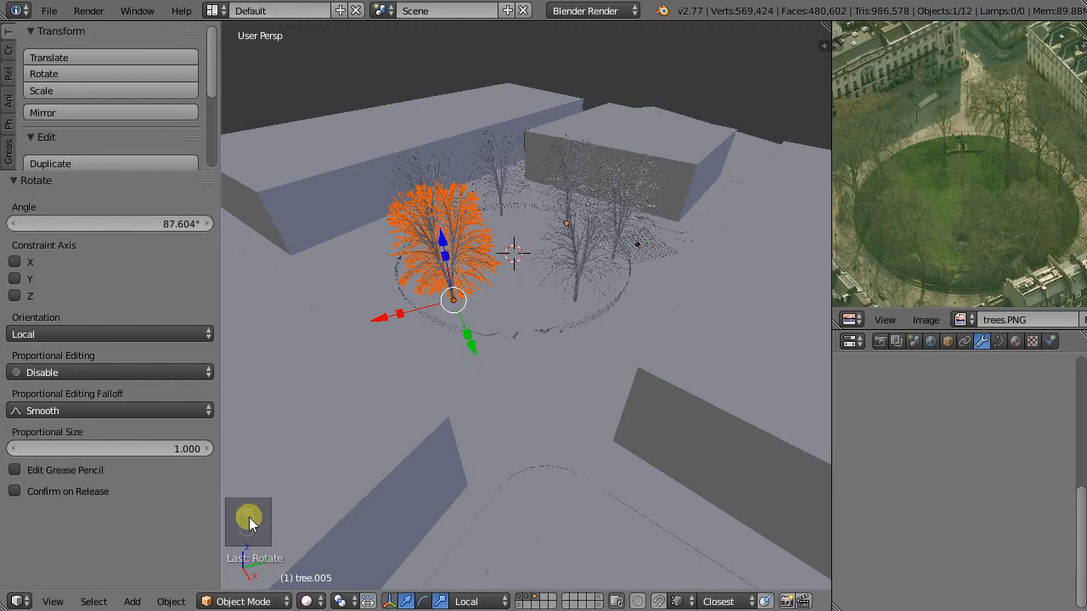
- Collapse the tool shelf to enlarge the 3D view and set the viewport shading to Rendered
drag(220, 477, 12, 463)
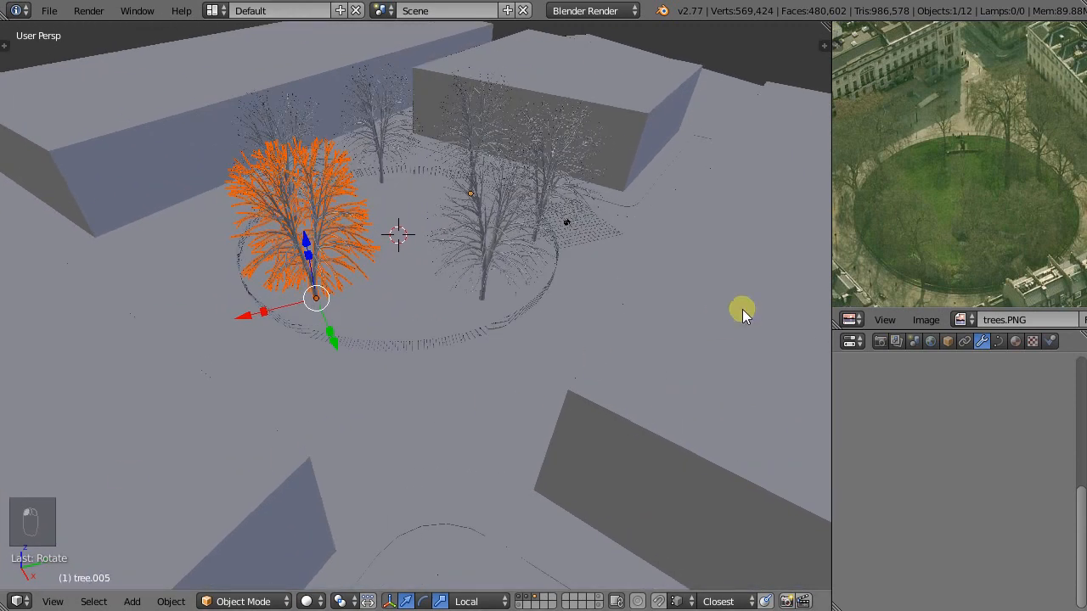
click(313, 601)
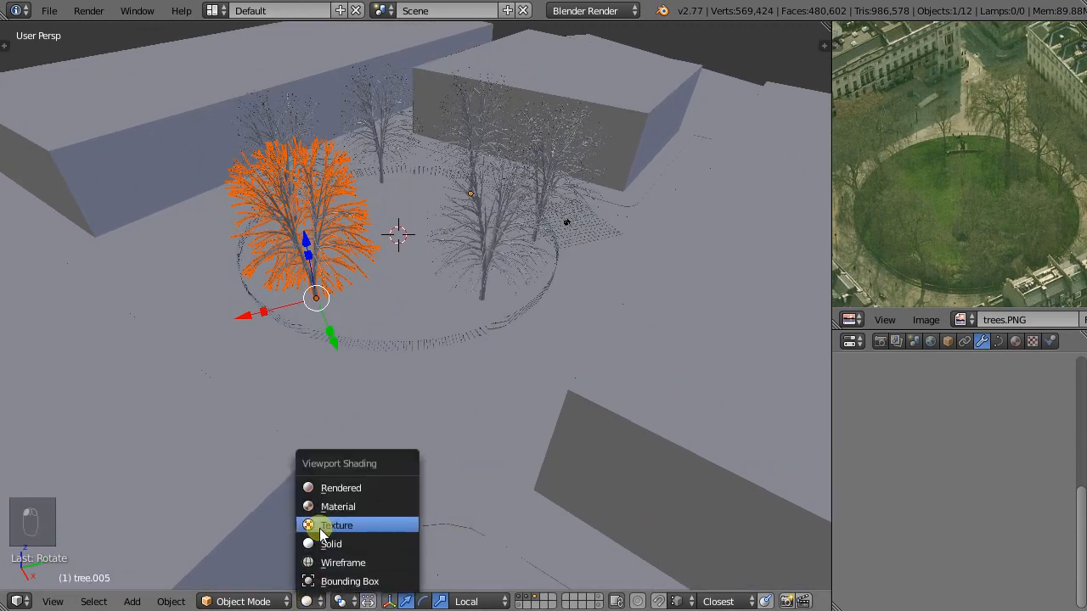
click(327, 488)
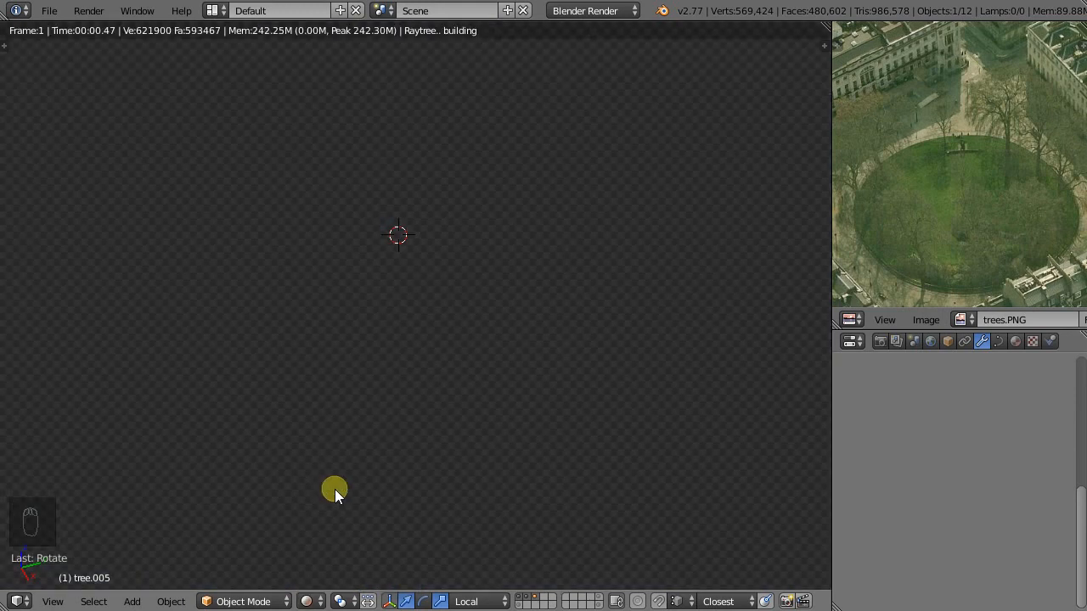